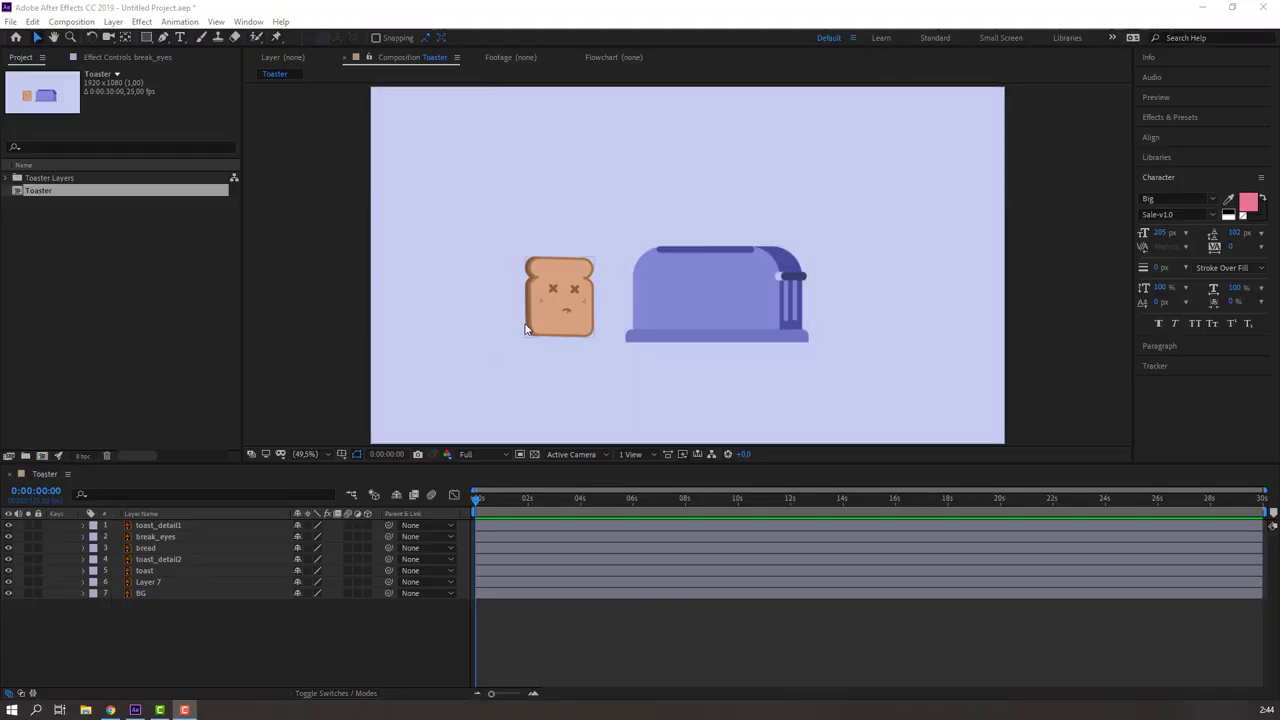
- Pre-compose the bread and break_eyes layers into a new comp named BREAD, moving all attributes
{"action": "left_click", "coordinate": [541, 314]}
{"action": "scroll", "coordinate": [537, 287], "scroll_direction": "up", "scroll_amount": 2}
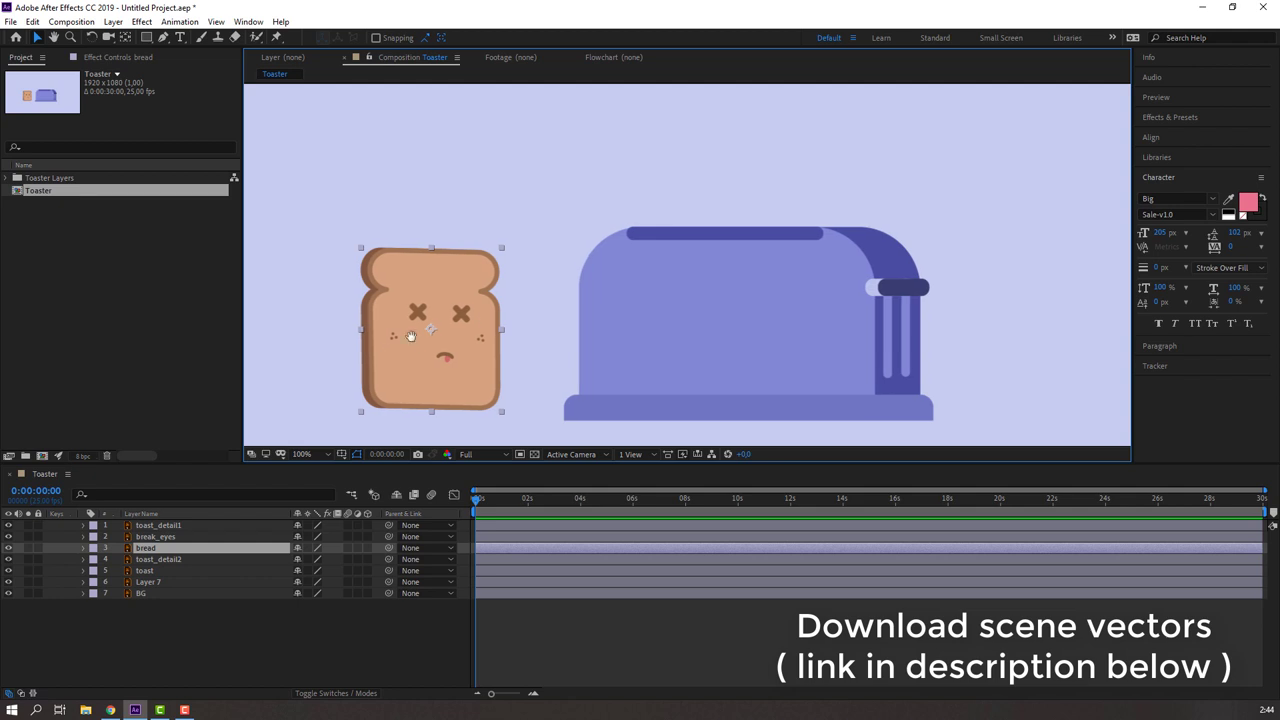
{"action": "left_click", "coordinate": [174, 537], "text": "ctrl"}
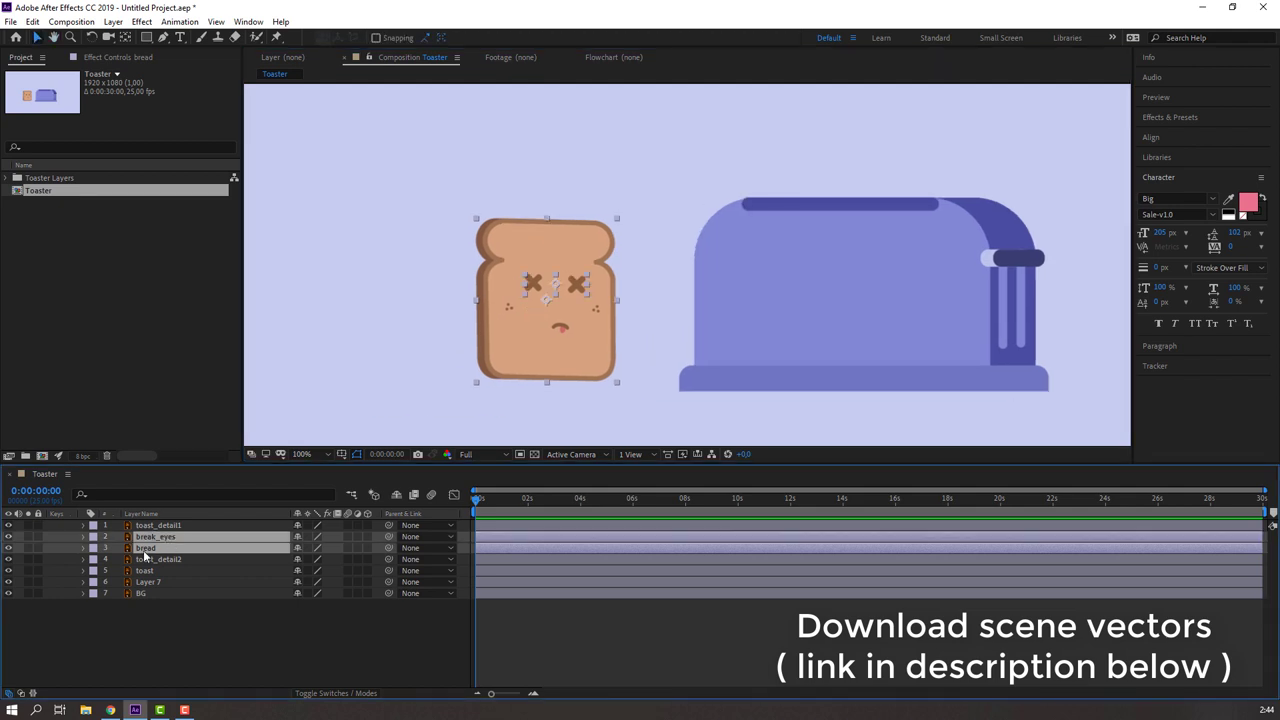
{"action": "right_click", "coordinate": [145, 556]}
{"action": "left_click", "coordinate": [175, 491]}
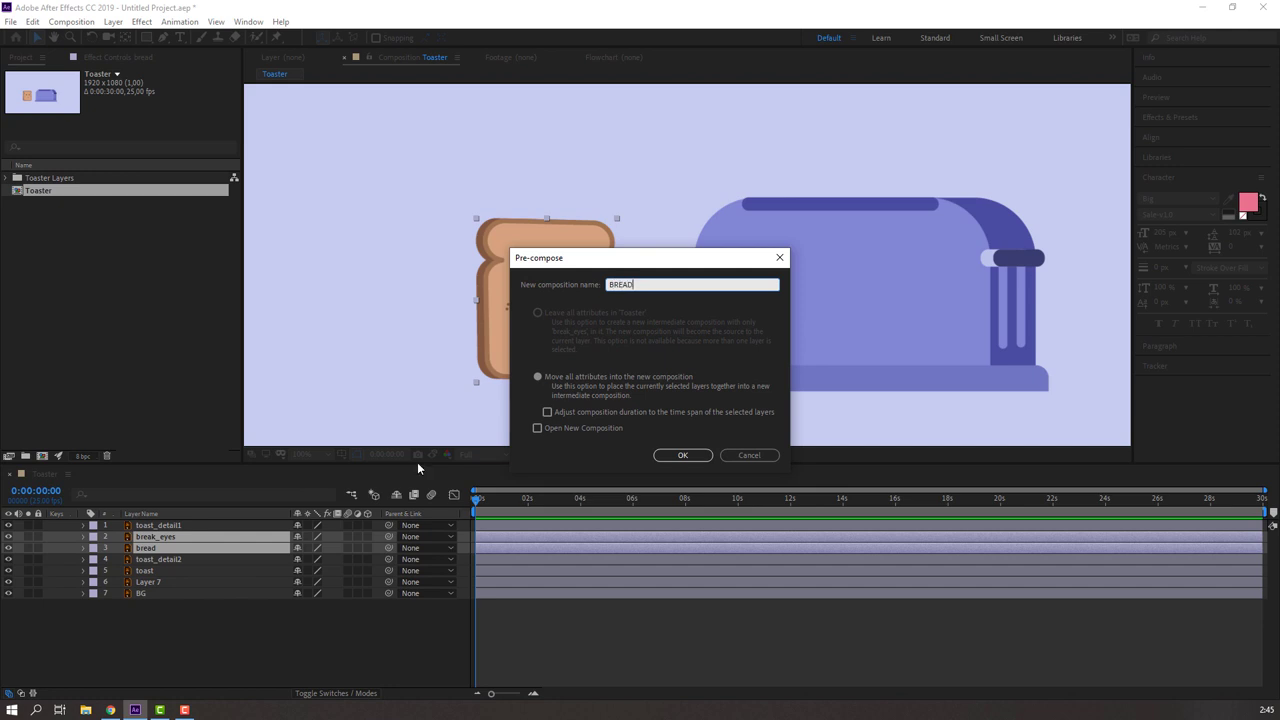
{"action": "left_click", "coordinate": [683, 455]}
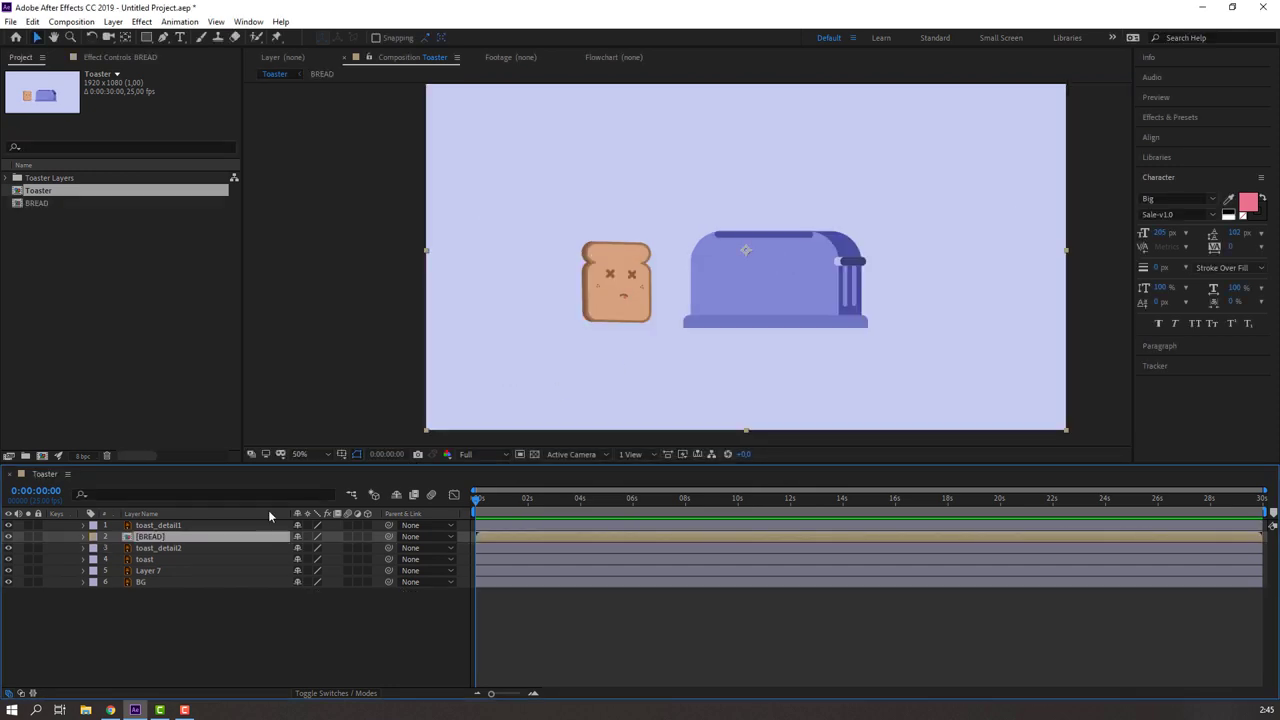
- Crop the BREAD comp to a region of interest around the toast (288 x 304), then return to Toaster
{"action": "double_click", "coordinate": [163, 537]}
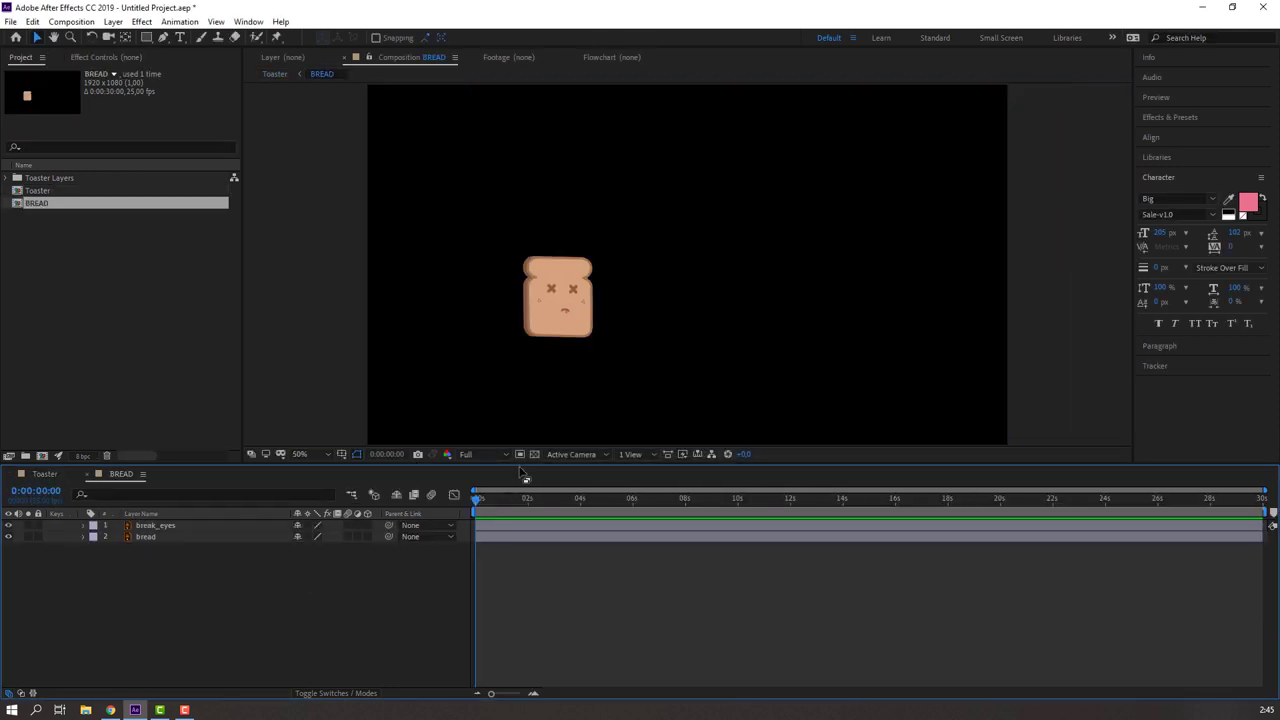
{"action": "left_click", "coordinate": [520, 455]}
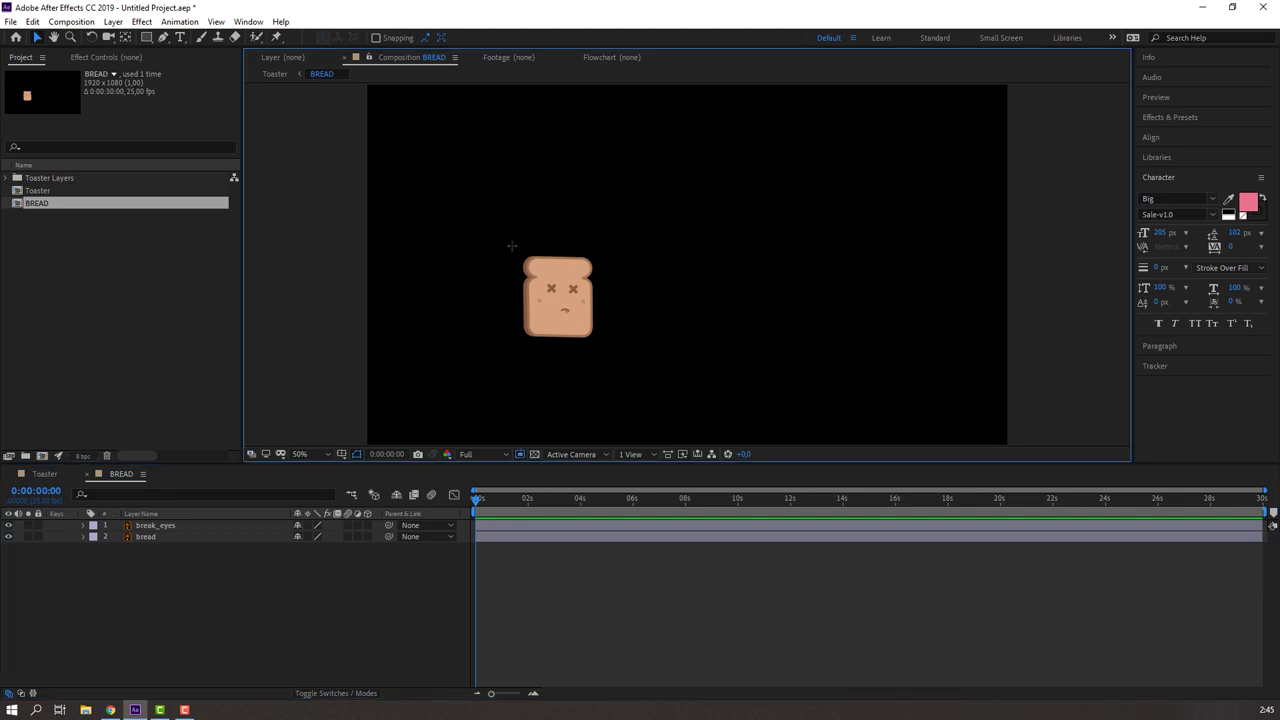
{"action": "left_click_drag", "start_coordinate": [511, 244], "coordinate": [610, 349]}
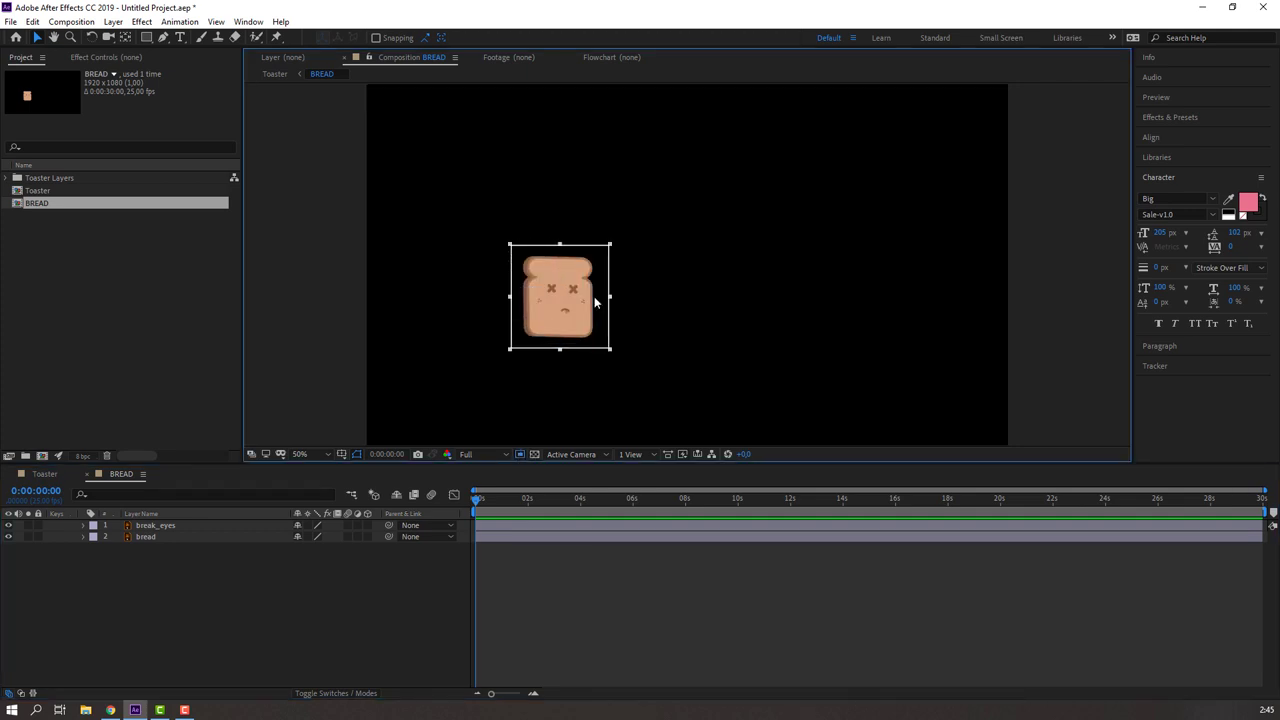
{"action": "left_click", "coordinate": [71, 21]}
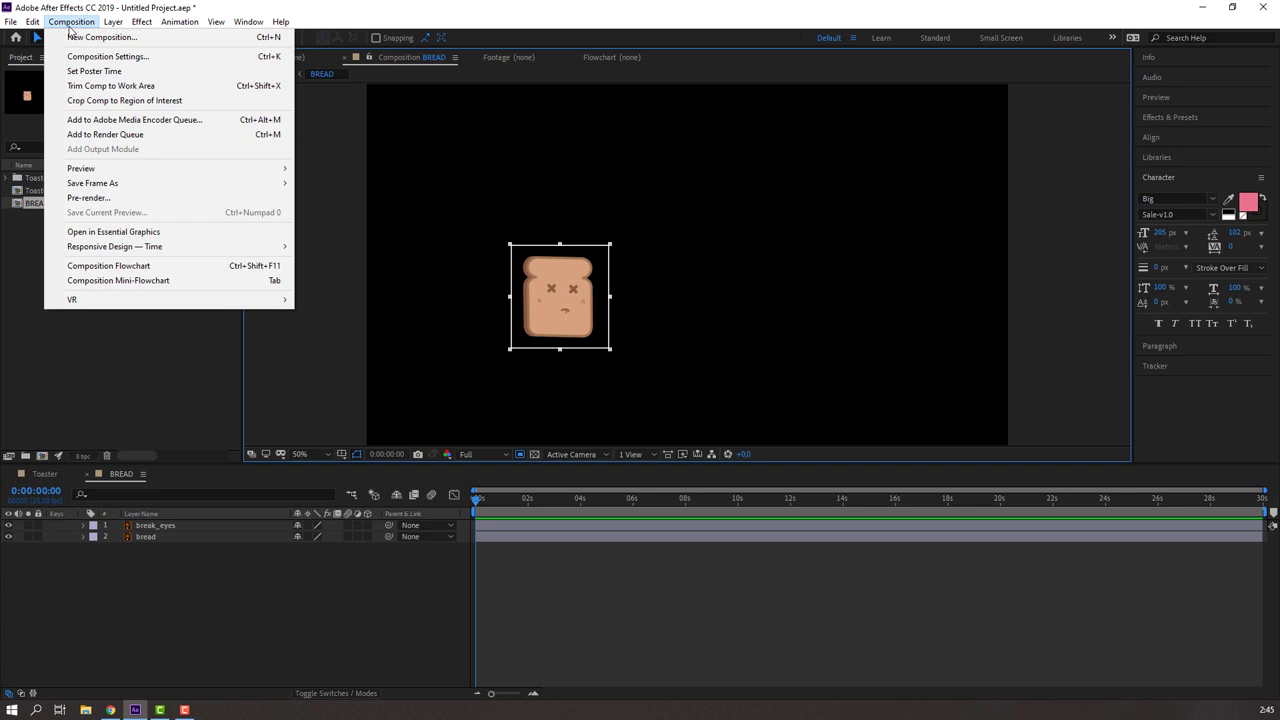
{"action": "left_click", "coordinate": [120, 100]}
{"action": "scroll", "coordinate": [711, 324], "scroll_direction": "up", "scroll_amount": 2}
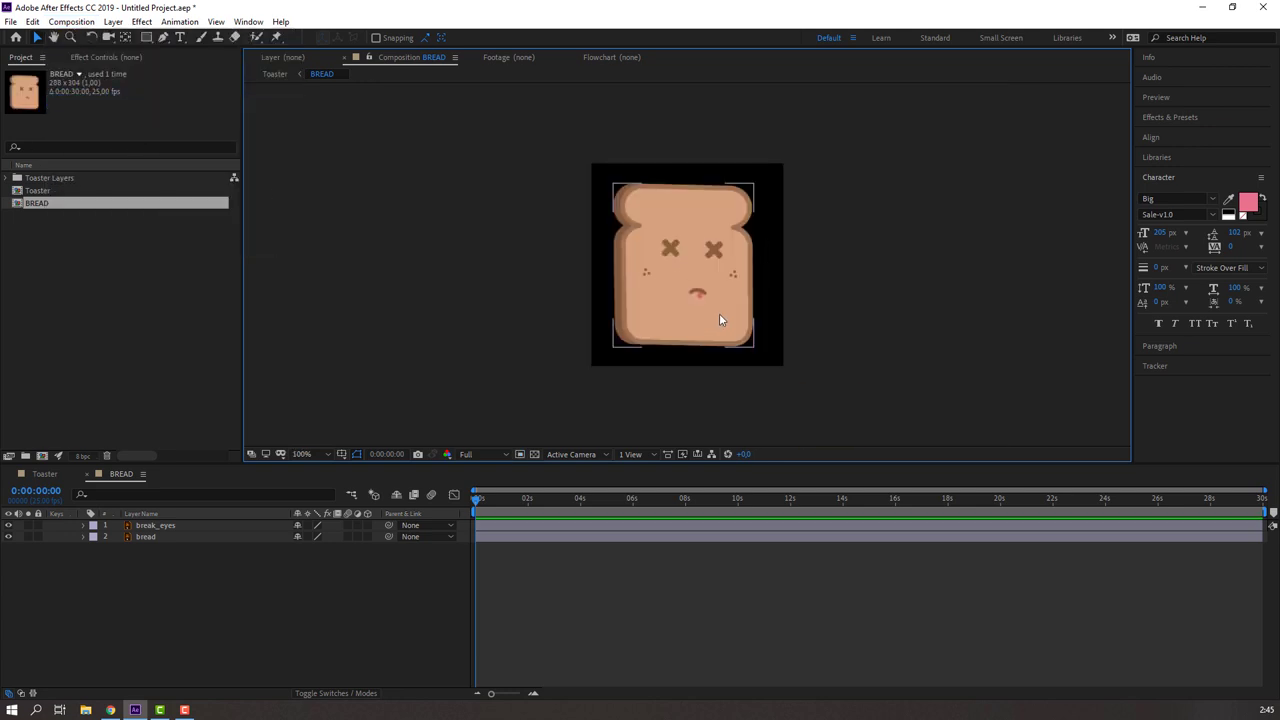
{"action": "scroll", "coordinate": [719, 313], "scroll_direction": "up", "scroll_amount": 2}
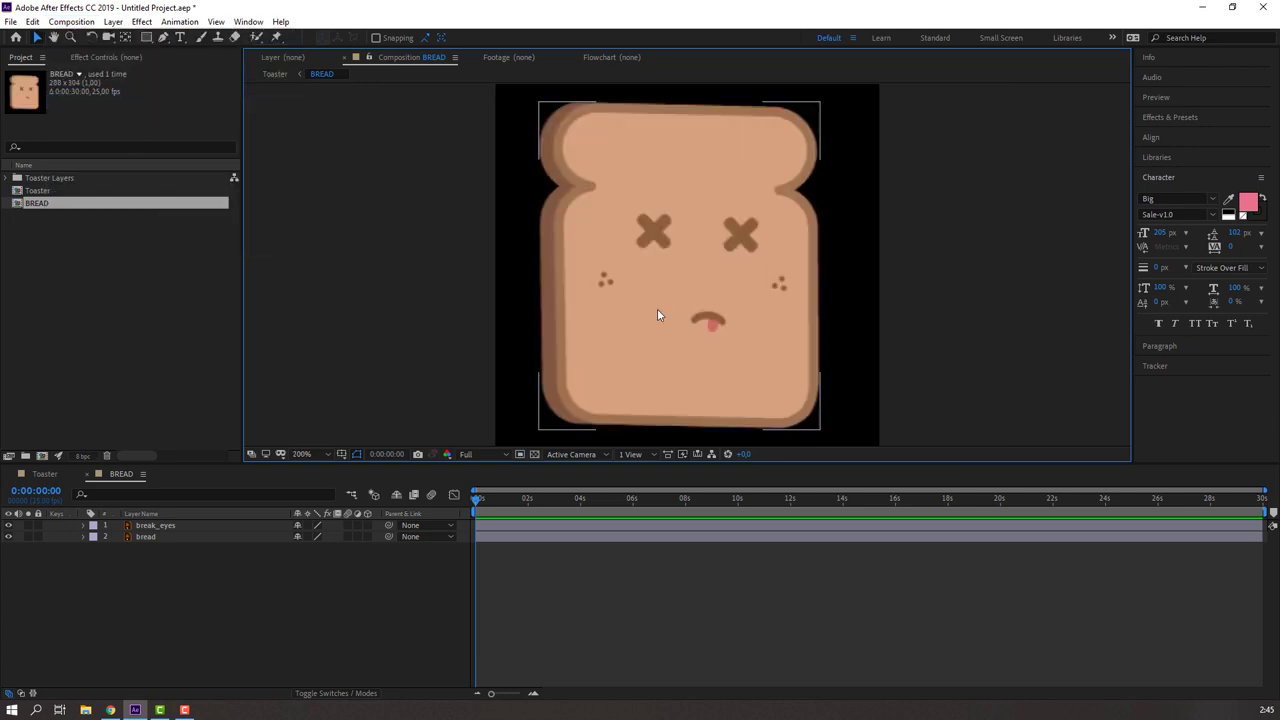
{"action": "left_click", "coordinate": [44, 474]}
{"action": "scroll", "coordinate": [660, 300], "scroll_direction": "up", "scroll_amount": 2}
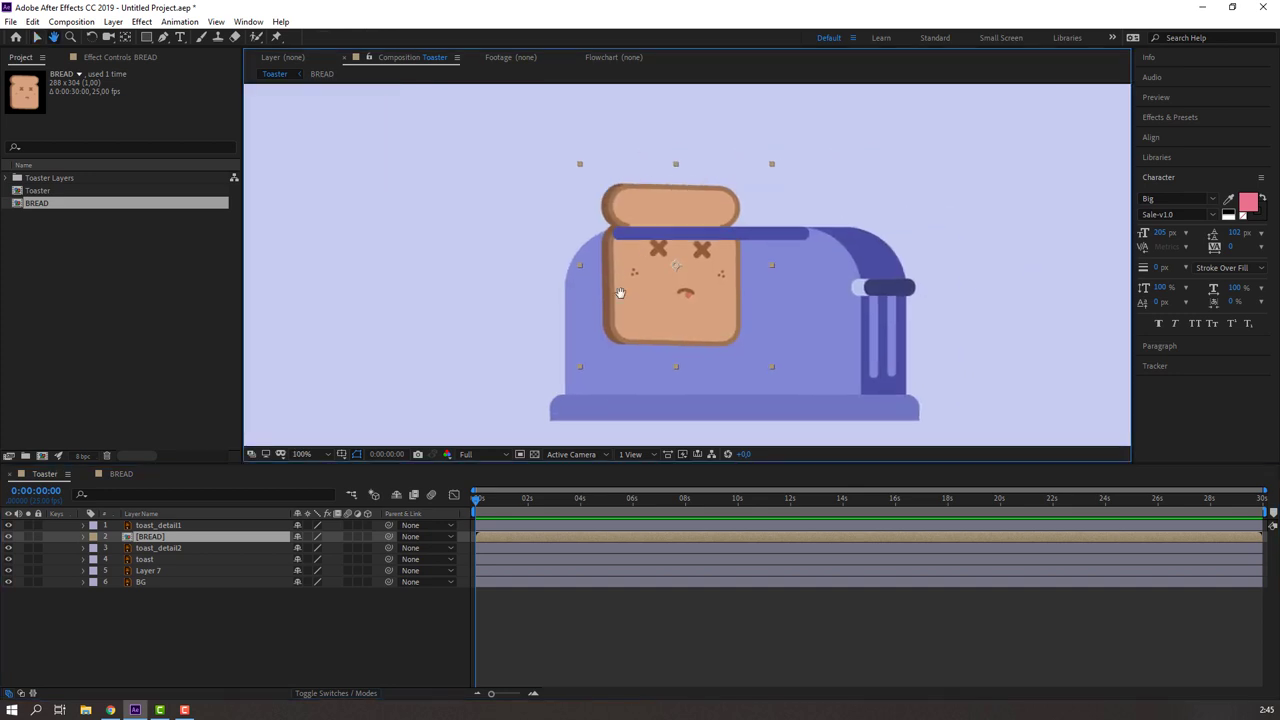
- Test the toast inside the toaster slot, then move it back out to the left of the toaster
{"action": "key", "text": "v"}
{"action": "left_click_drag", "start_coordinate": [620, 292], "coordinate": [424, 323]}
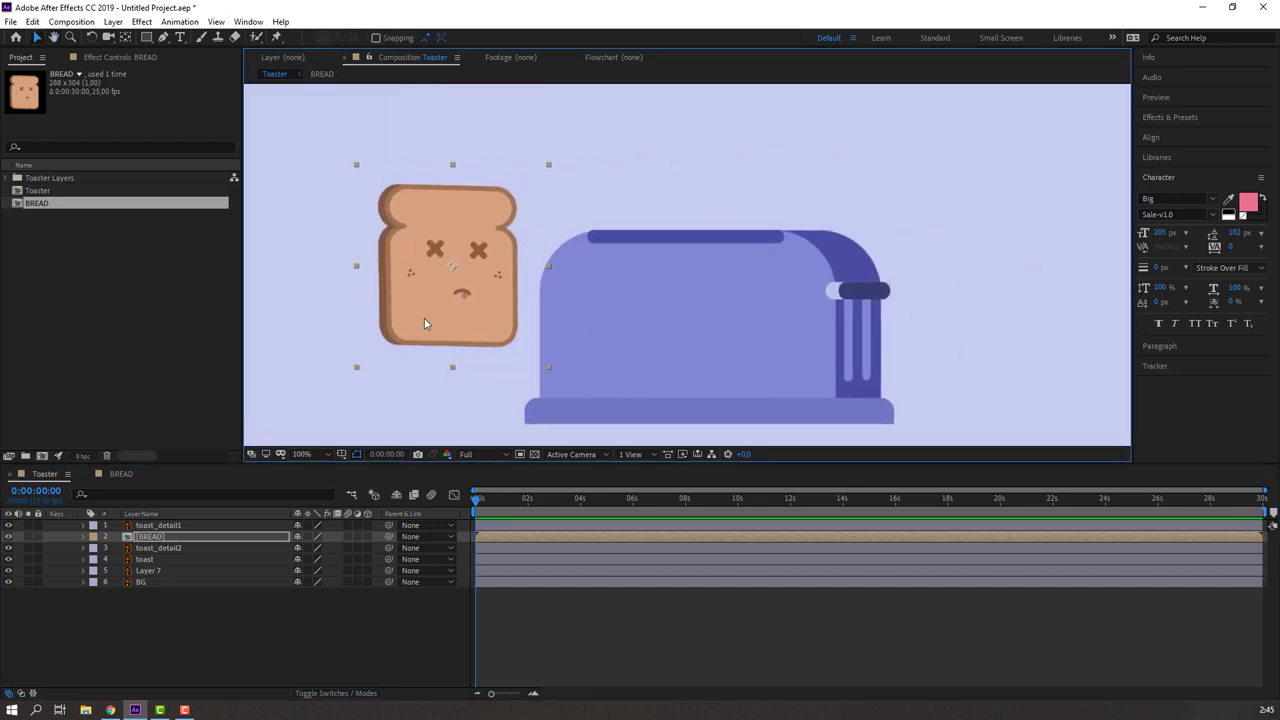
{"action": "left_click", "coordinate": [176, 628]}
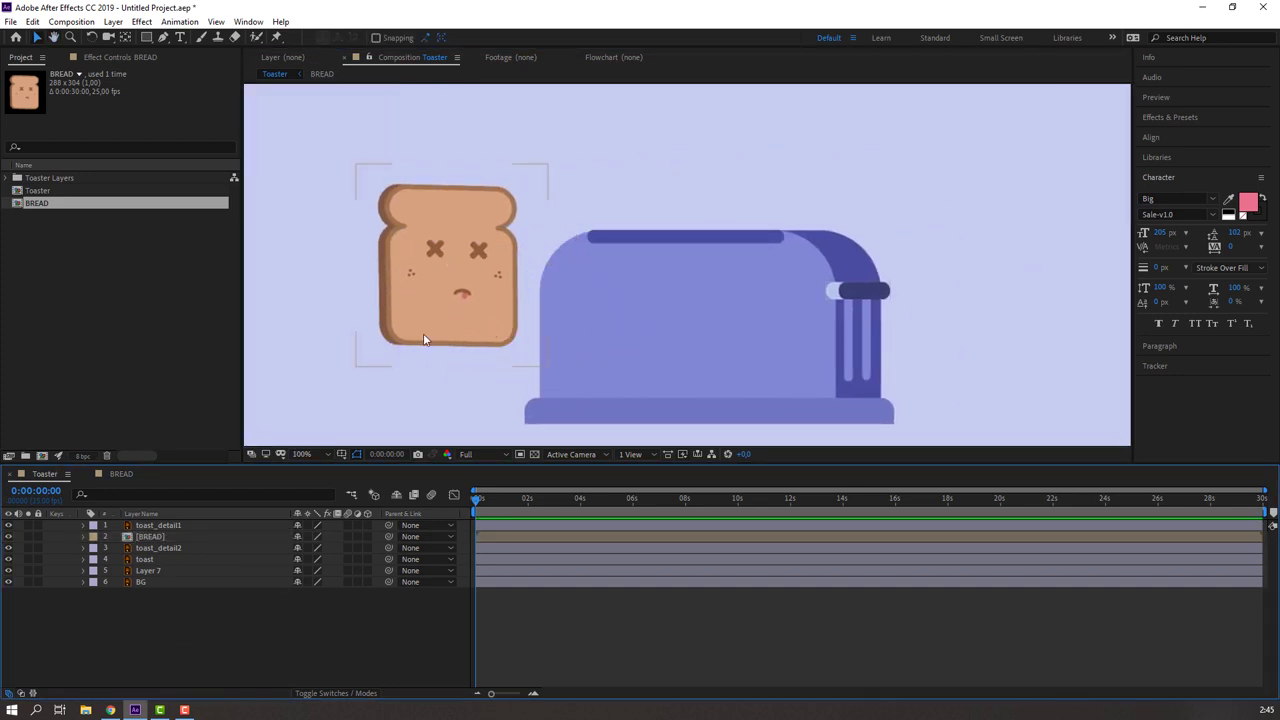
{"action": "mouse_move", "coordinate": [445, 305]}
{"action": "left_mouse_down"}
{"action": "mouse_move", "coordinate": [676, 215]}
{"action": "mouse_move", "coordinate": [673, 332]}
{"action": "left_mouse_up"}
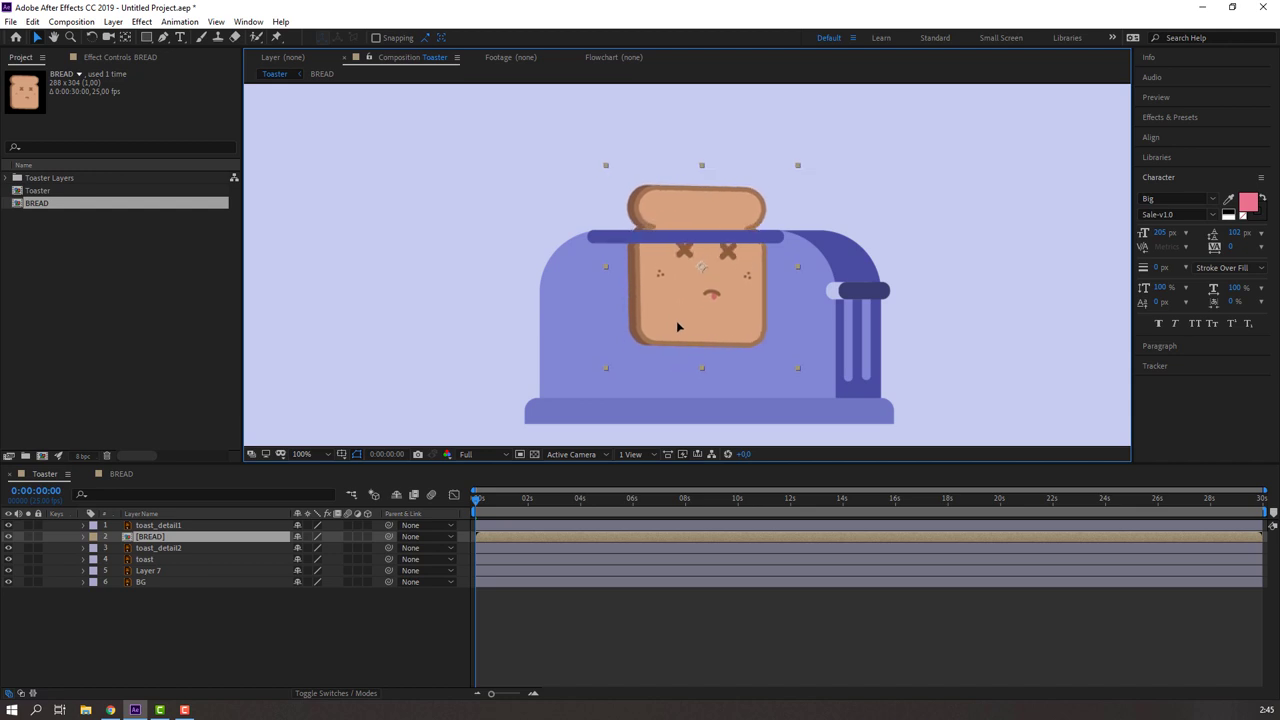
{"action": "left_click_drag", "start_coordinate": [677, 326], "coordinate": [623, 318]}
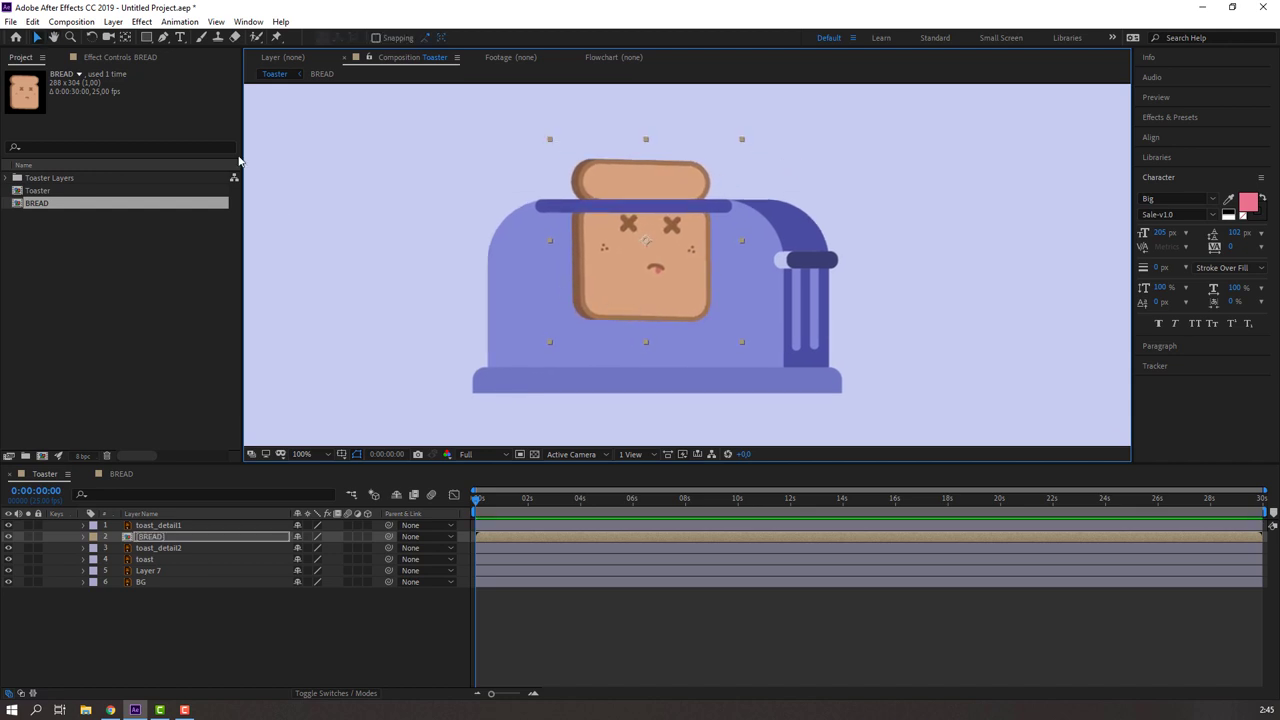
{"action": "left_click", "coordinate": [139, 539]}
{"action": "scroll", "coordinate": [677, 351], "scroll_direction": "down", "scroll_amount": 2}
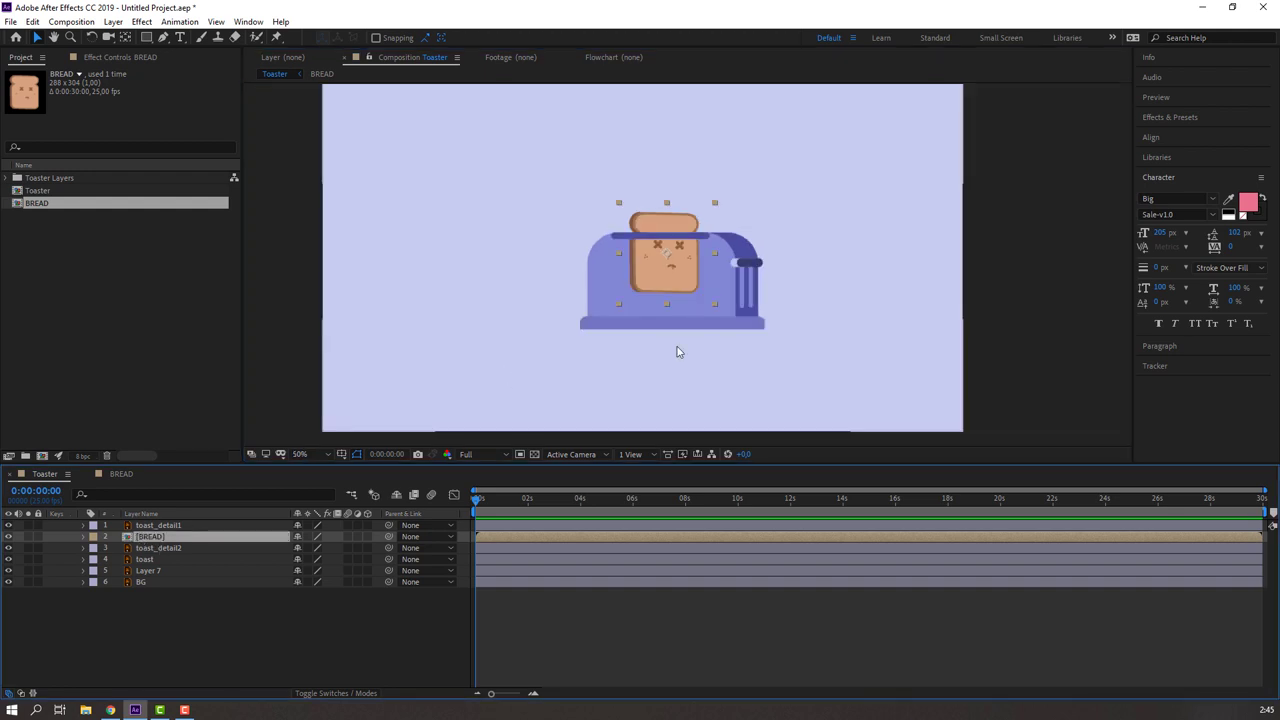
{"action": "scroll", "coordinate": [657, 288], "scroll_direction": "up", "scroll_amount": 4}
{"action": "scroll", "coordinate": [668, 304], "scroll_direction": "down", "scroll_amount": 2}
{"action": "left_click_drag", "start_coordinate": [557, 302], "coordinate": [374, 312]}
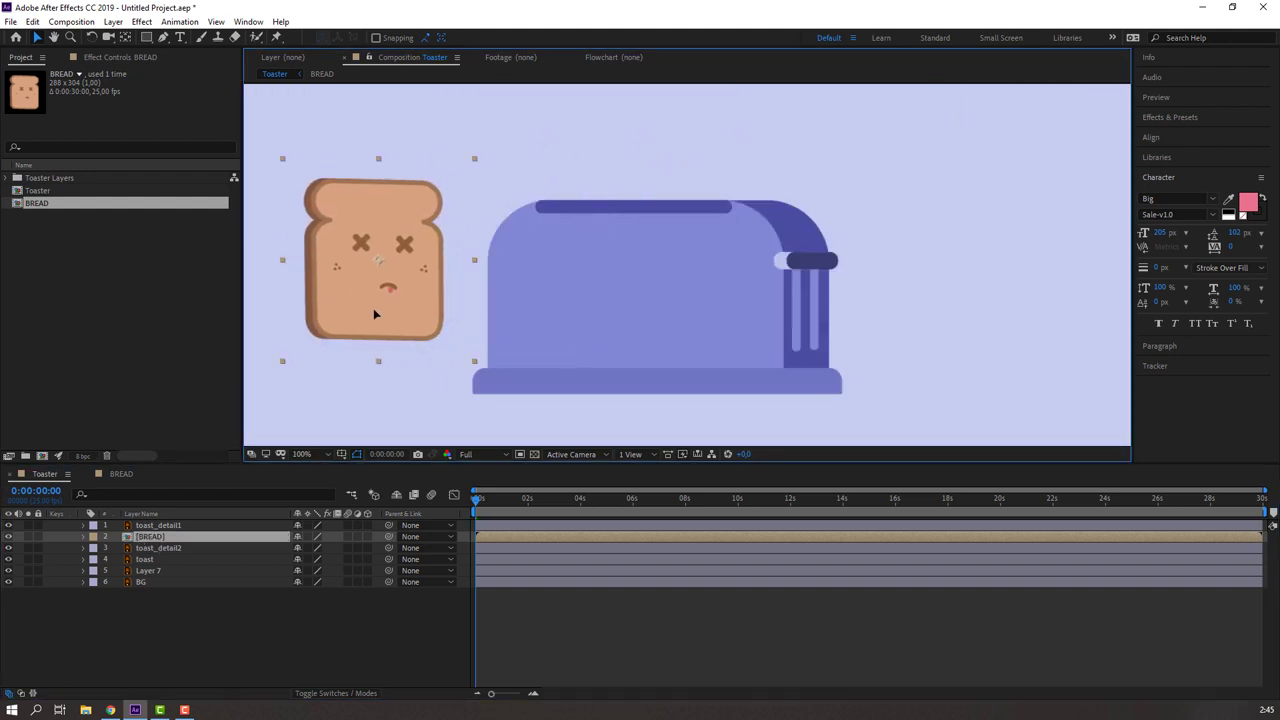
{"action": "left_click", "coordinate": [224, 630]}
- Add a red 1920 x 1080 solid named 01 to the Toaster comp
{"action": "right_click", "coordinate": [224, 630]}
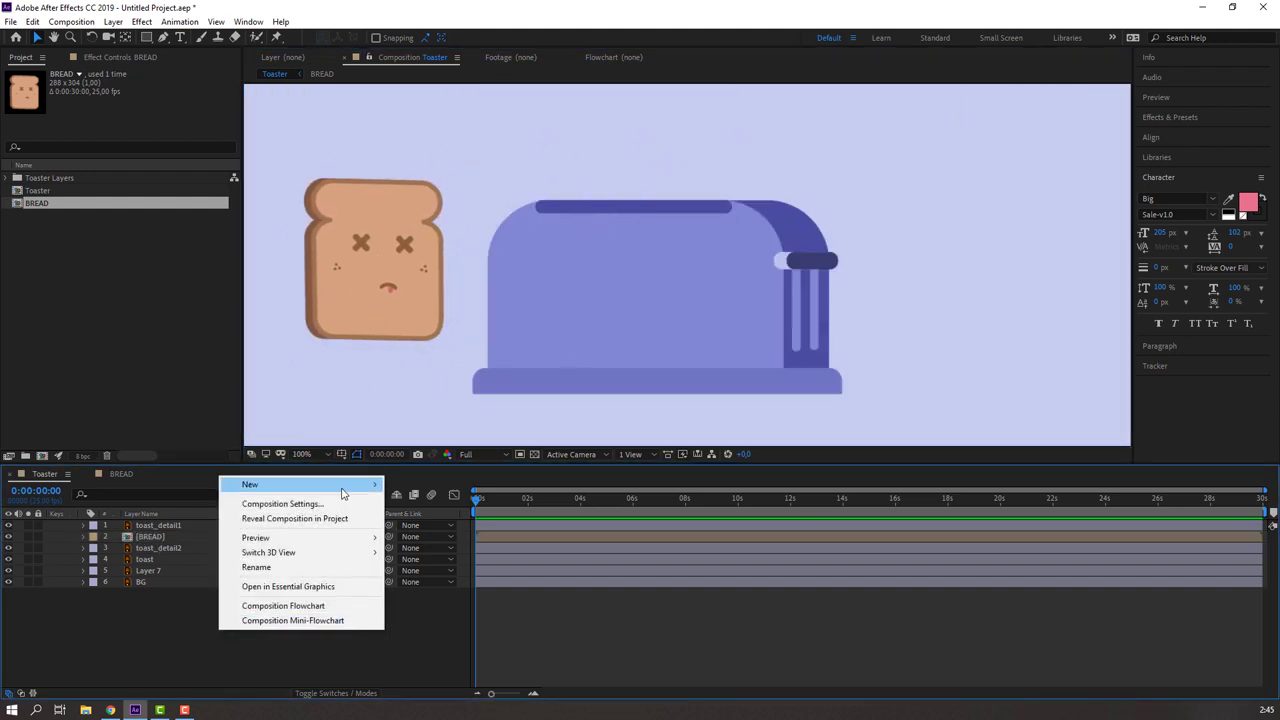
{"action": "mouse_move", "coordinate": [343, 485]}
{"action": "left_click", "coordinate": [456, 515]}
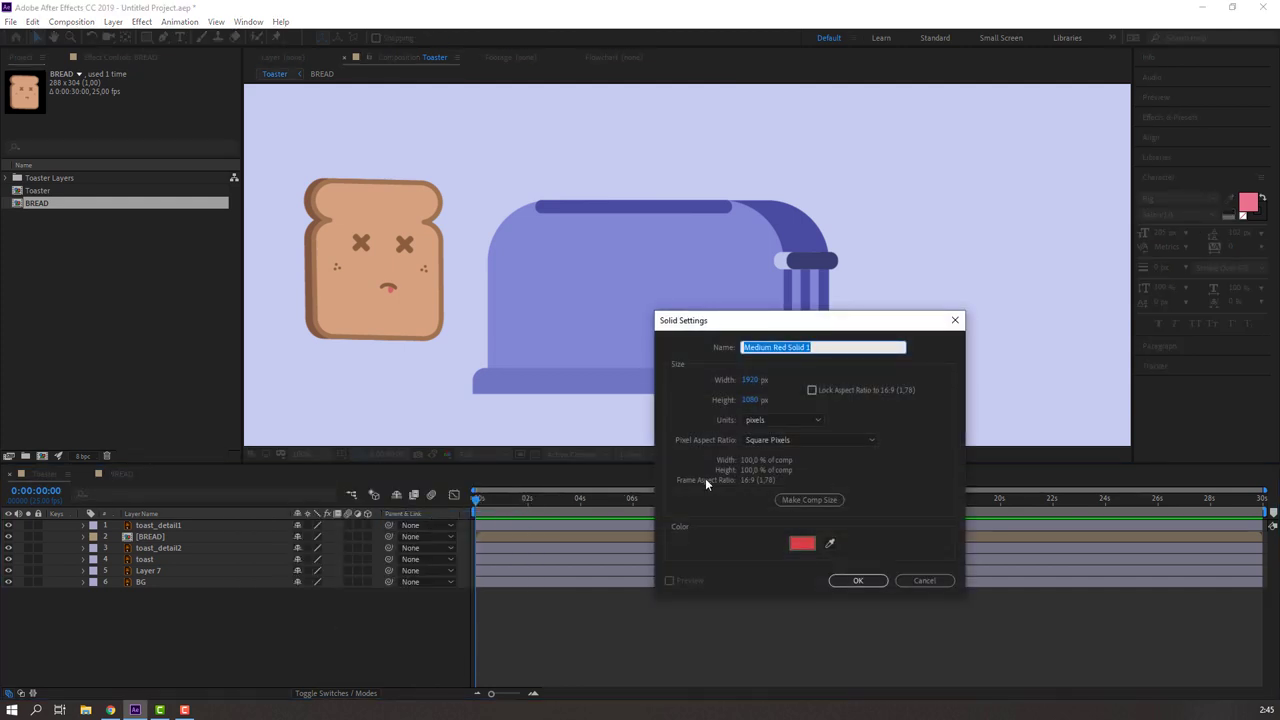
{"action": "type", "text": "01"}
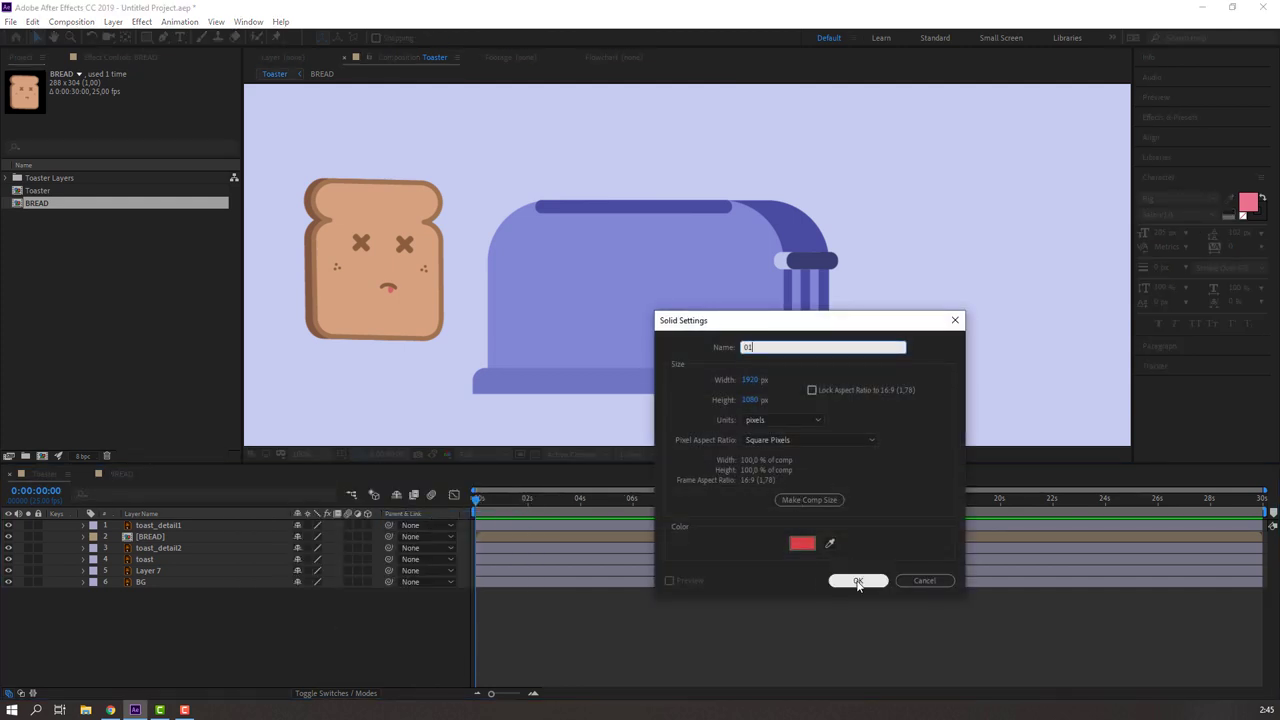
{"action": "left_click", "coordinate": [857, 581]}
{"action": "key", "text": "comma"}
{"action": "key", "text": "comma"}
{"action": "key", "text": "comma"}
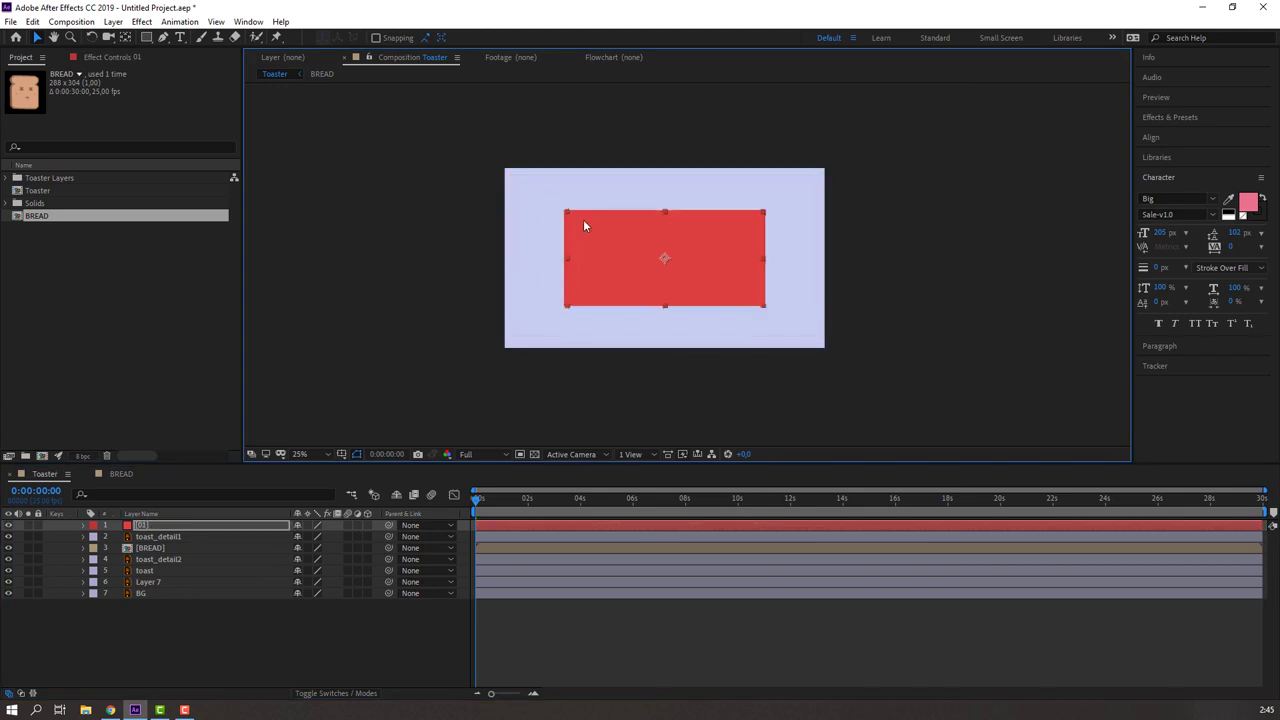
- Move the red 01 solid down-right, zooming in so its top edge meets the toaster slot
{"action": "scroll", "coordinate": [672, 246], "scroll_direction": "up", "scroll_amount": 4}
{"action": "left_click_drag", "start_coordinate": [655, 239], "coordinate": [723, 349]}
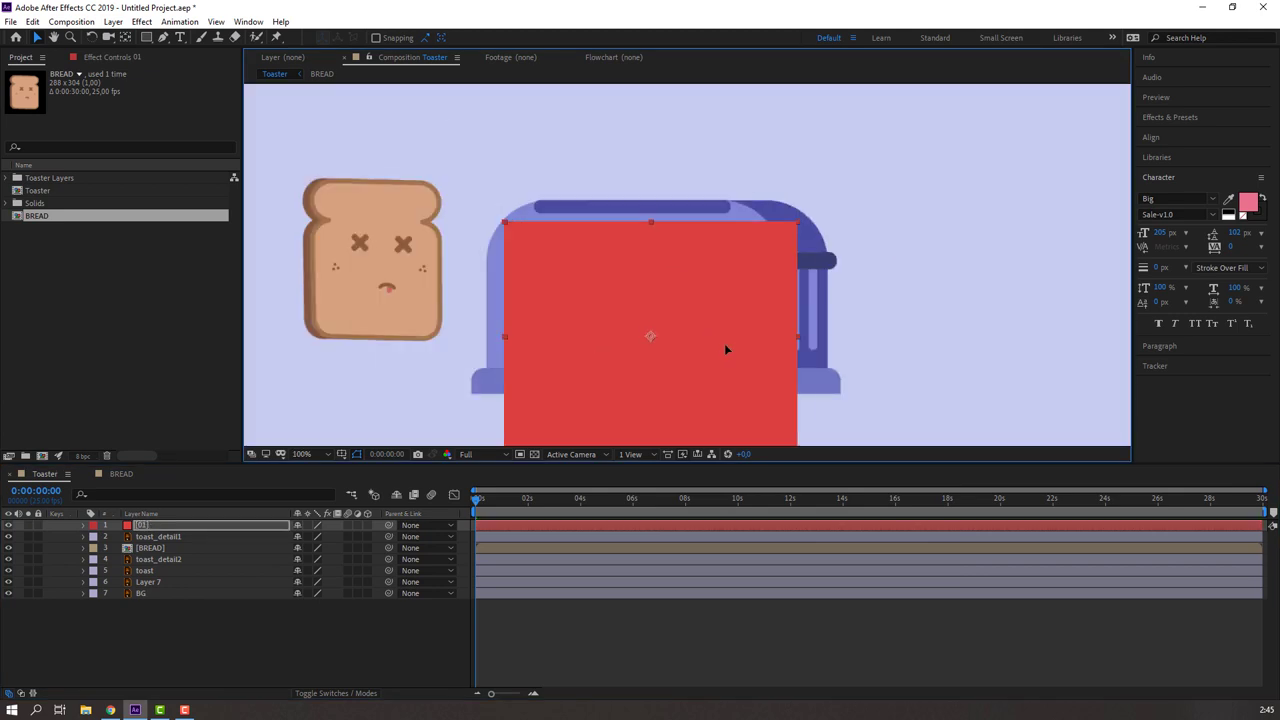
{"action": "scroll", "coordinate": [654, 269], "scroll_direction": "up", "scroll_amount": 2}
{"action": "scroll", "coordinate": [600, 289], "scroll_direction": "up", "scroll_amount": 2}
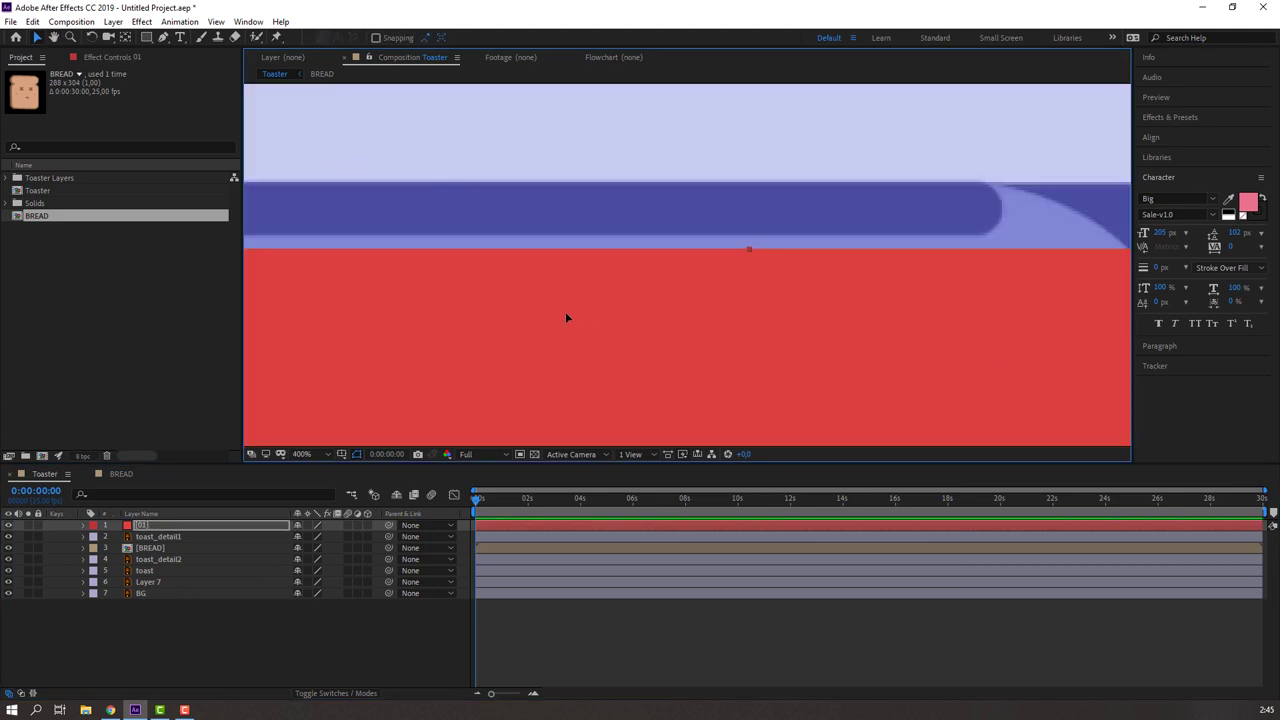
{"action": "left_click_drag", "start_coordinate": [497, 300], "coordinate": [684, 297]}
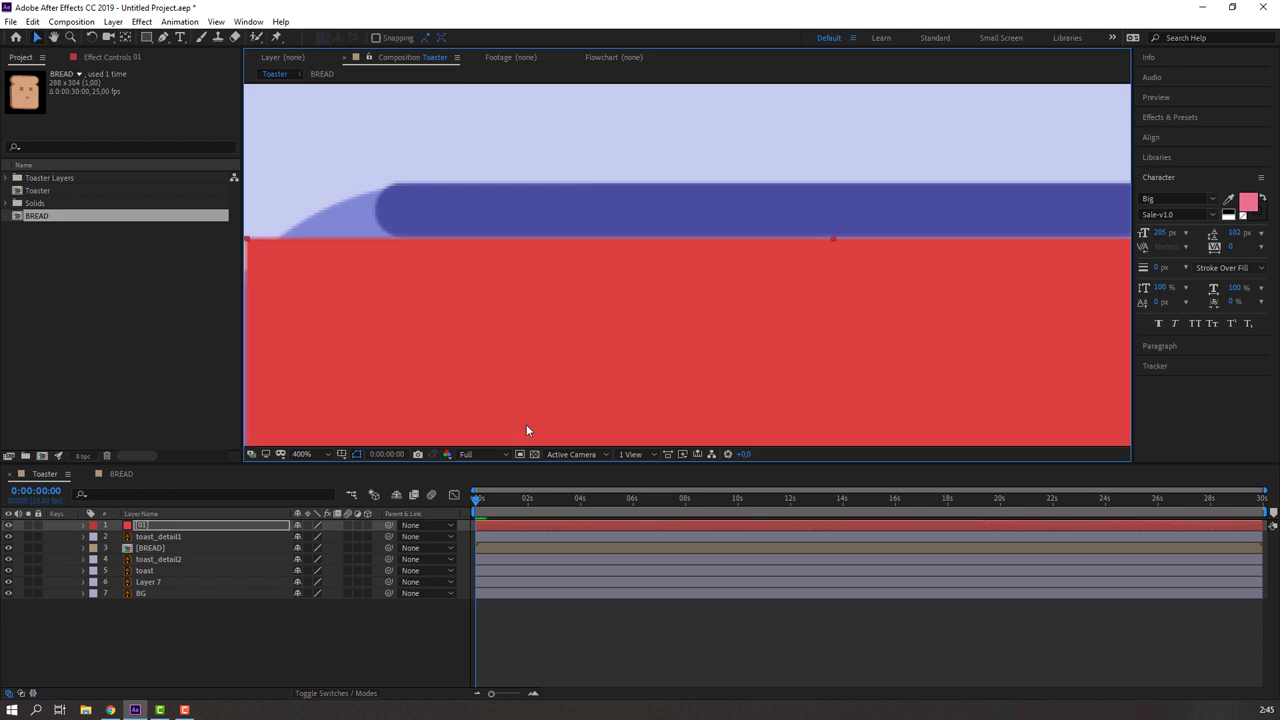
{"action": "left_click_drag", "start_coordinate": [609, 351], "coordinate": [509, 357]}
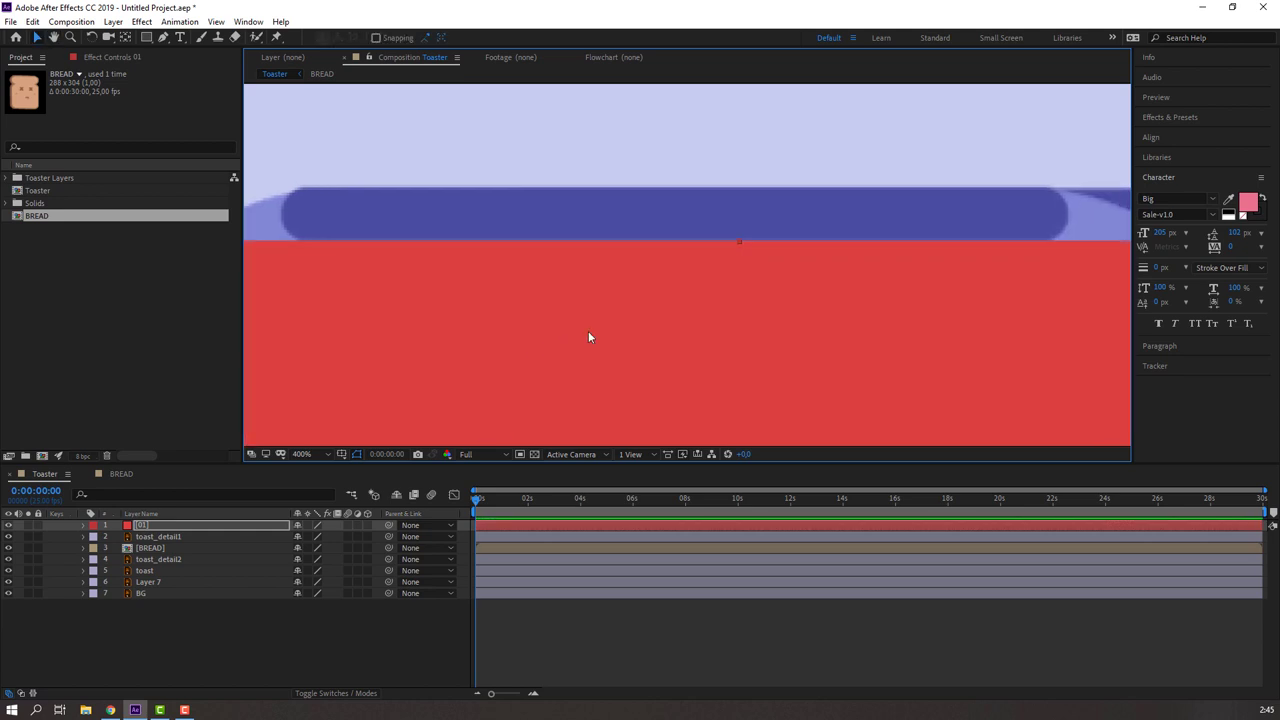
{"action": "scroll", "coordinate": [588, 333], "scroll_direction": "down", "scroll_amount": 4}
{"action": "left_click", "coordinate": [454, 338]}
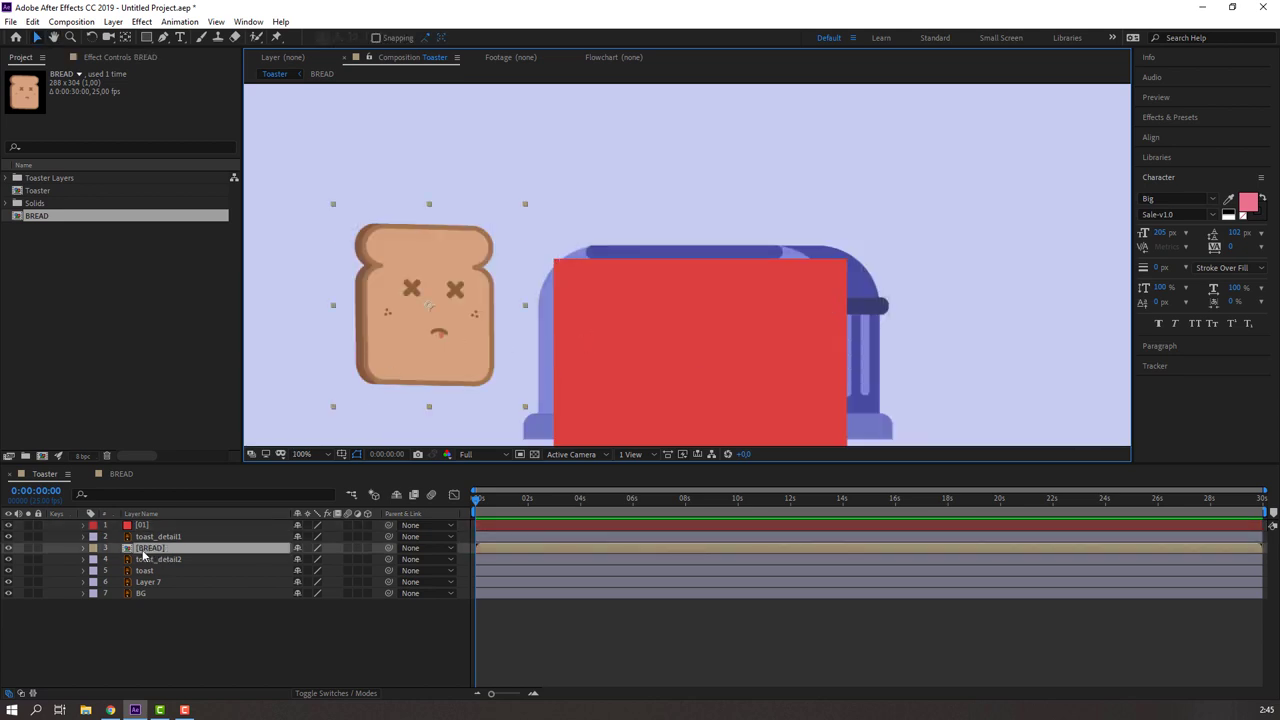
- Place BREAD directly below the 01 solid and bring up its track matte choices
{"action": "left_click_drag", "start_coordinate": [152, 545], "coordinate": [150, 534]}
{"action": "key", "text": "F4"}
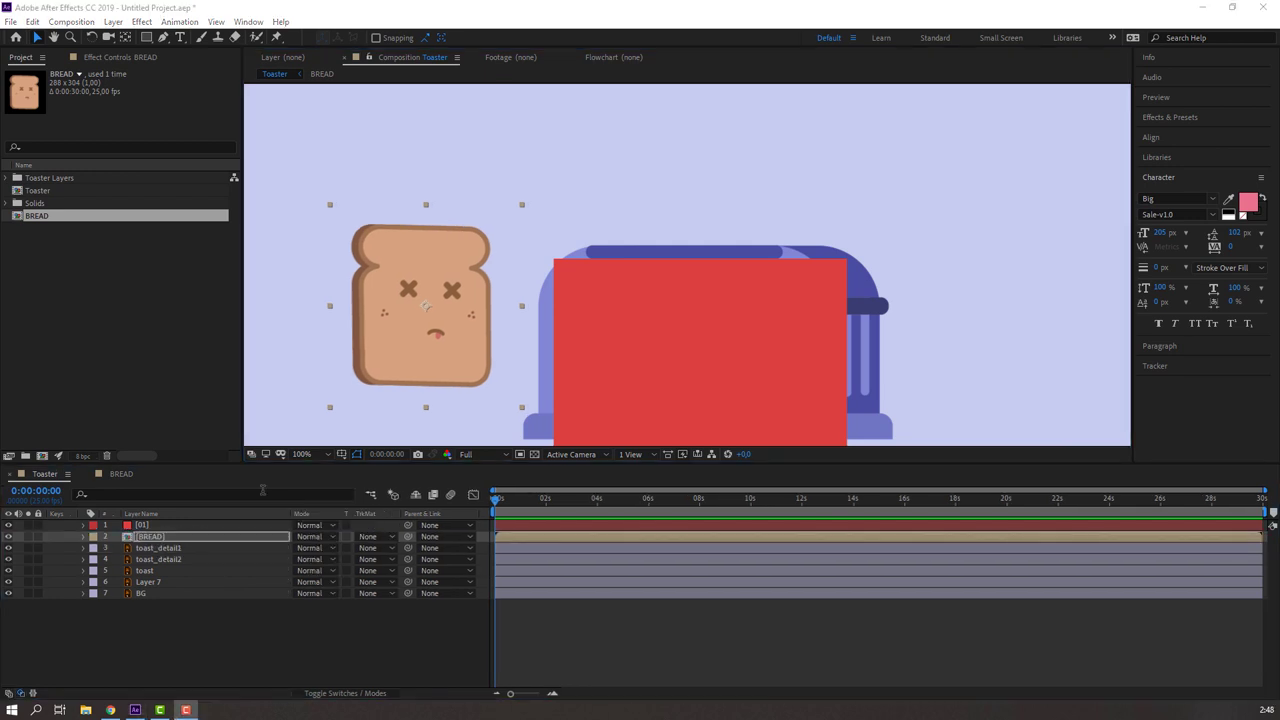
{"action": "left_click", "coordinate": [150, 541]}
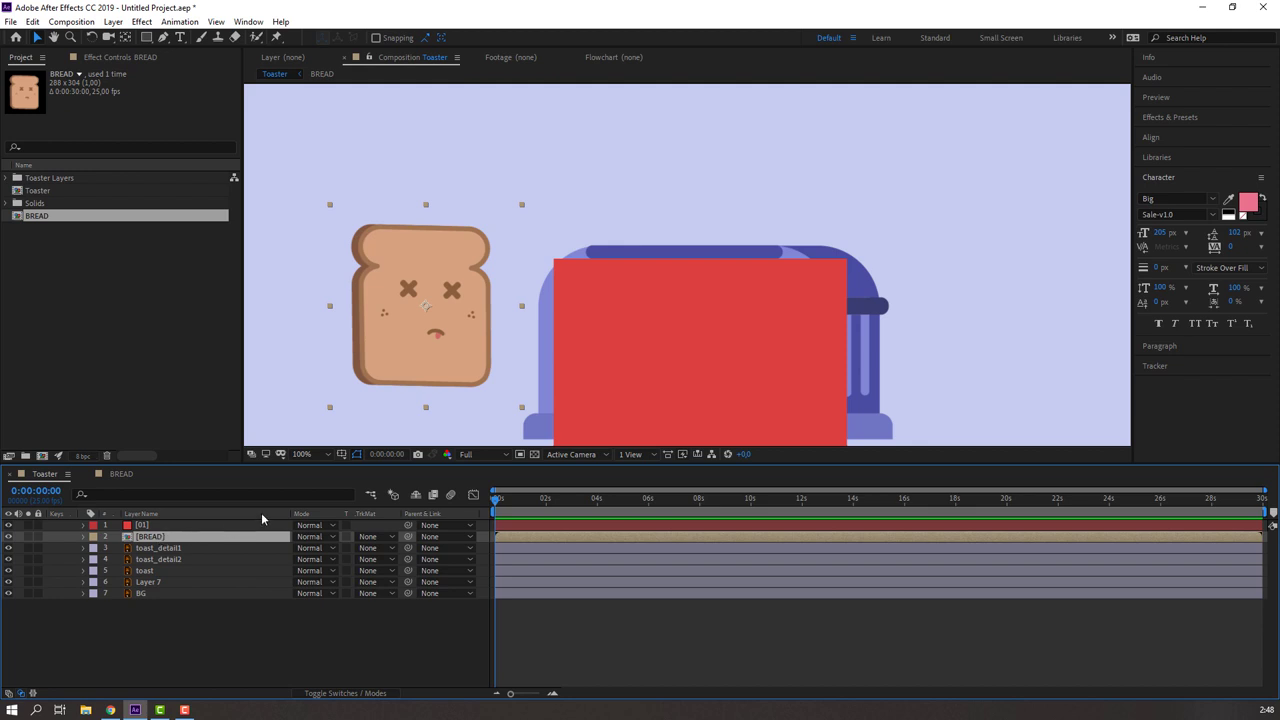
{"action": "left_click", "coordinate": [375, 535]}
- Make 01 an Alpha Inverted Matte for BREAD and sink the toast until only its top edge shows
{"action": "left_click", "coordinate": [390, 587]}
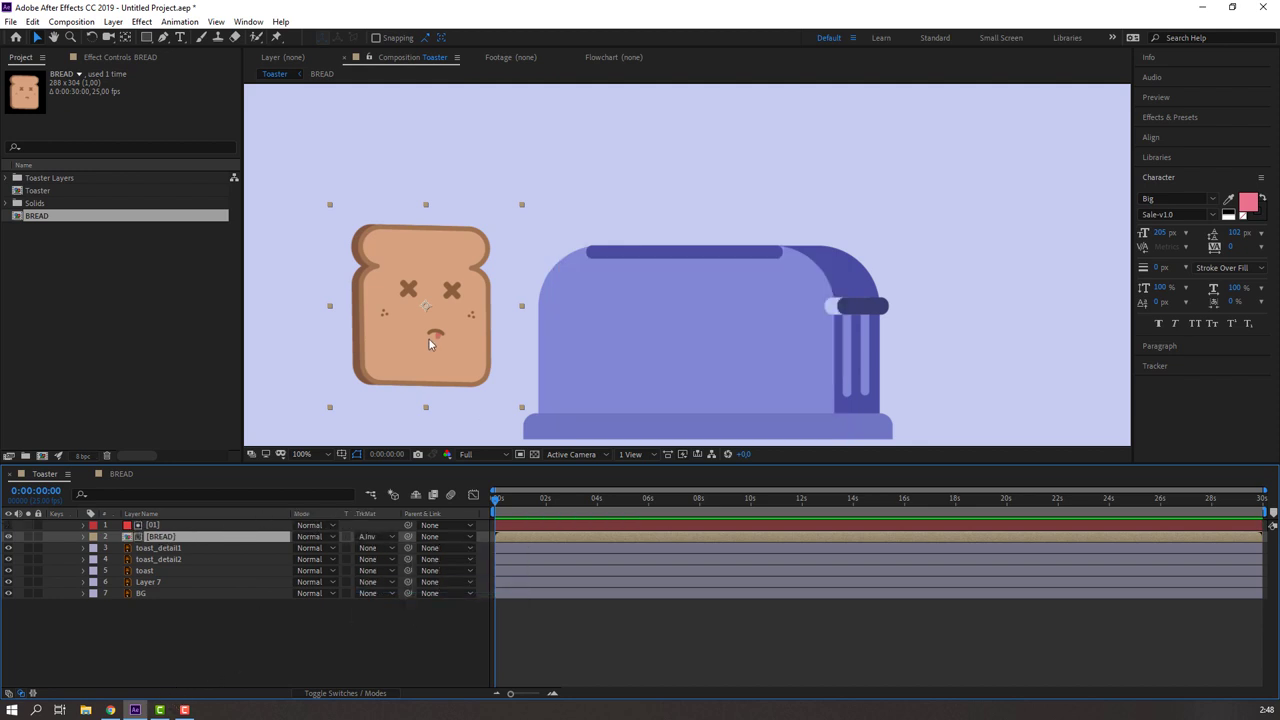
{"action": "left_click_drag", "start_coordinate": [430, 344], "coordinate": [681, 178]}
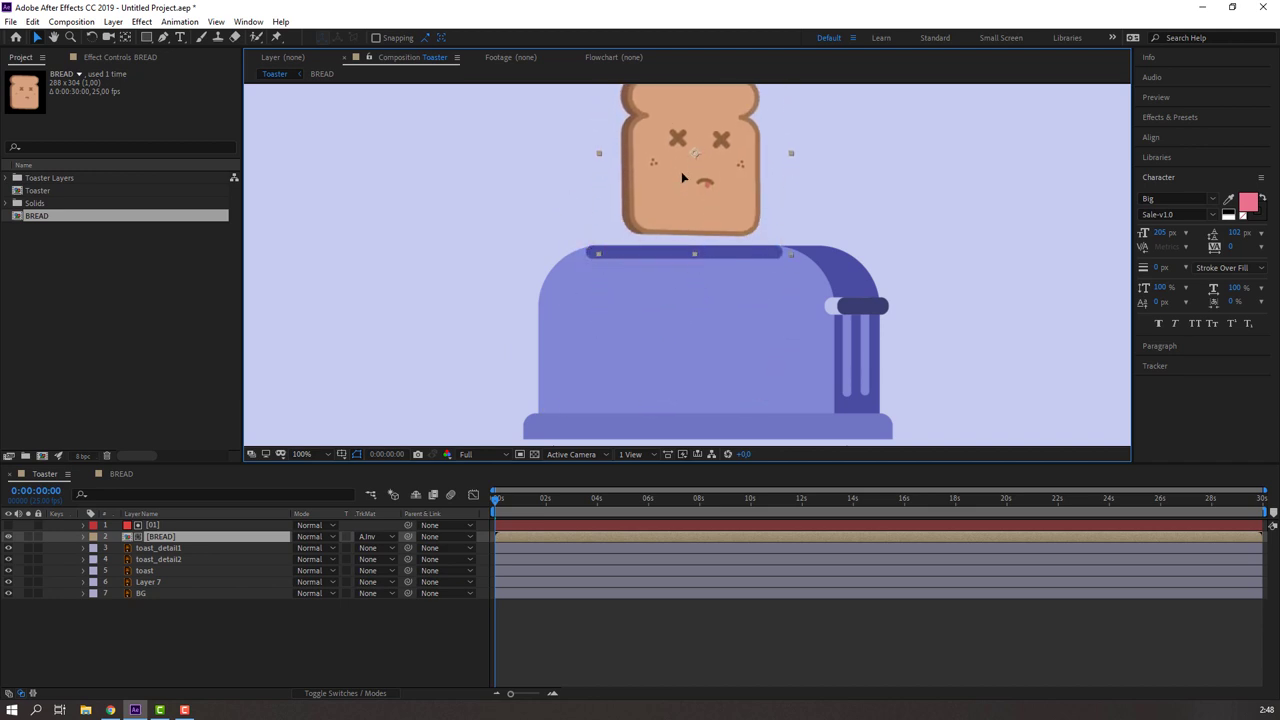
{"action": "left_click_drag", "start_coordinate": [682, 177], "coordinate": [679, 281]}
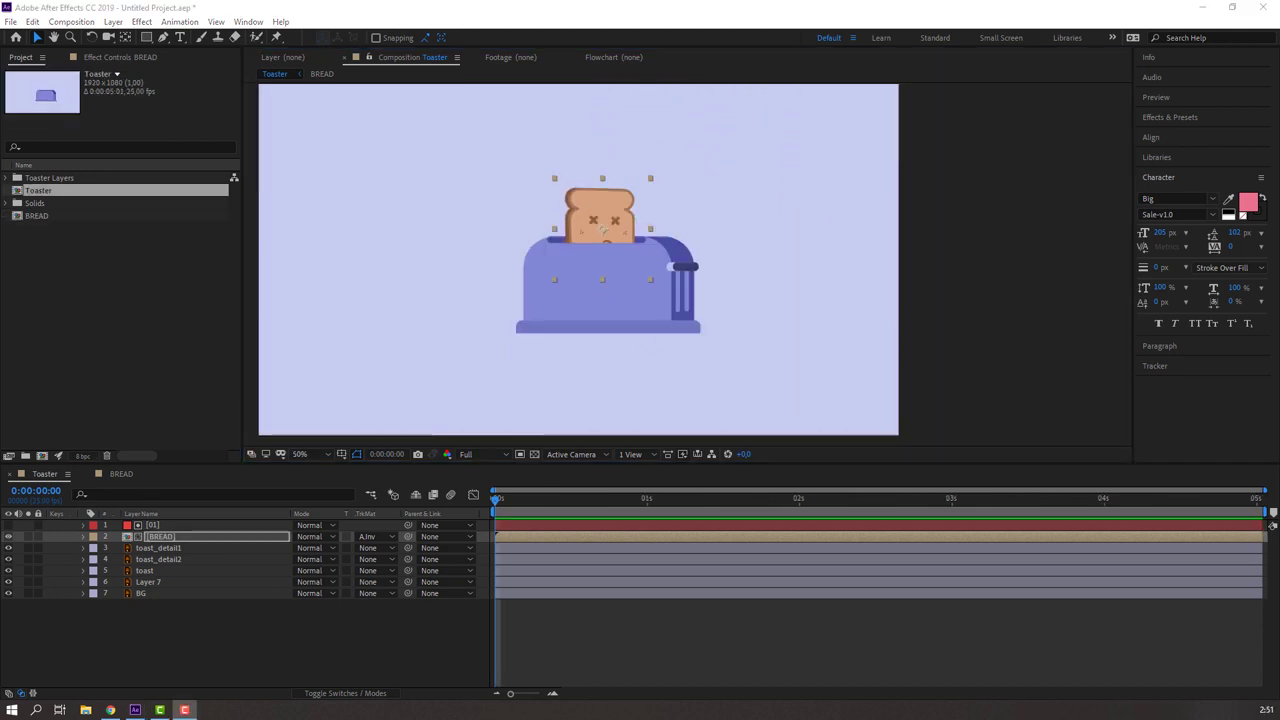
{"action": "left_click_drag", "start_coordinate": [611, 212], "coordinate": [603, 271]}
- Nudge the toast_detail2 lever's Position down near the toaster base
{"action": "scroll", "coordinate": [688, 262], "scroll_direction": "up", "scroll_amount": 2}
{"action": "left_click", "coordinate": [678, 268]}
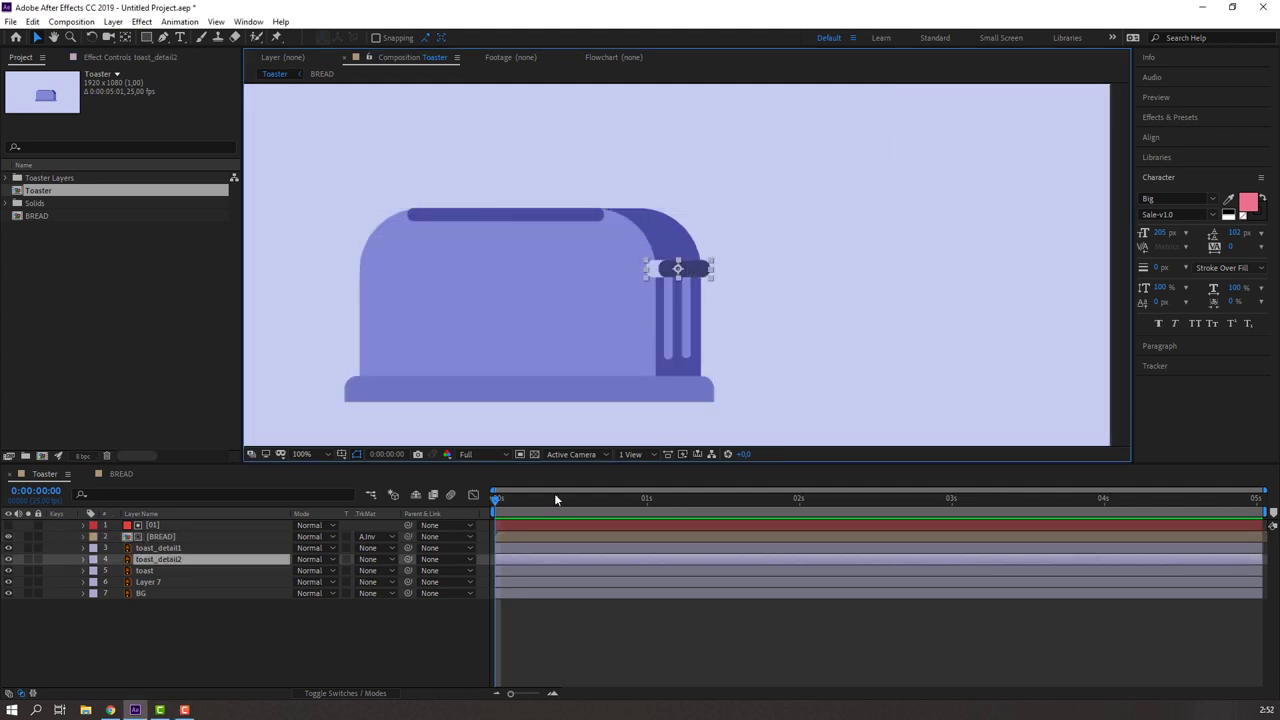
{"action": "key", "text": "p"}
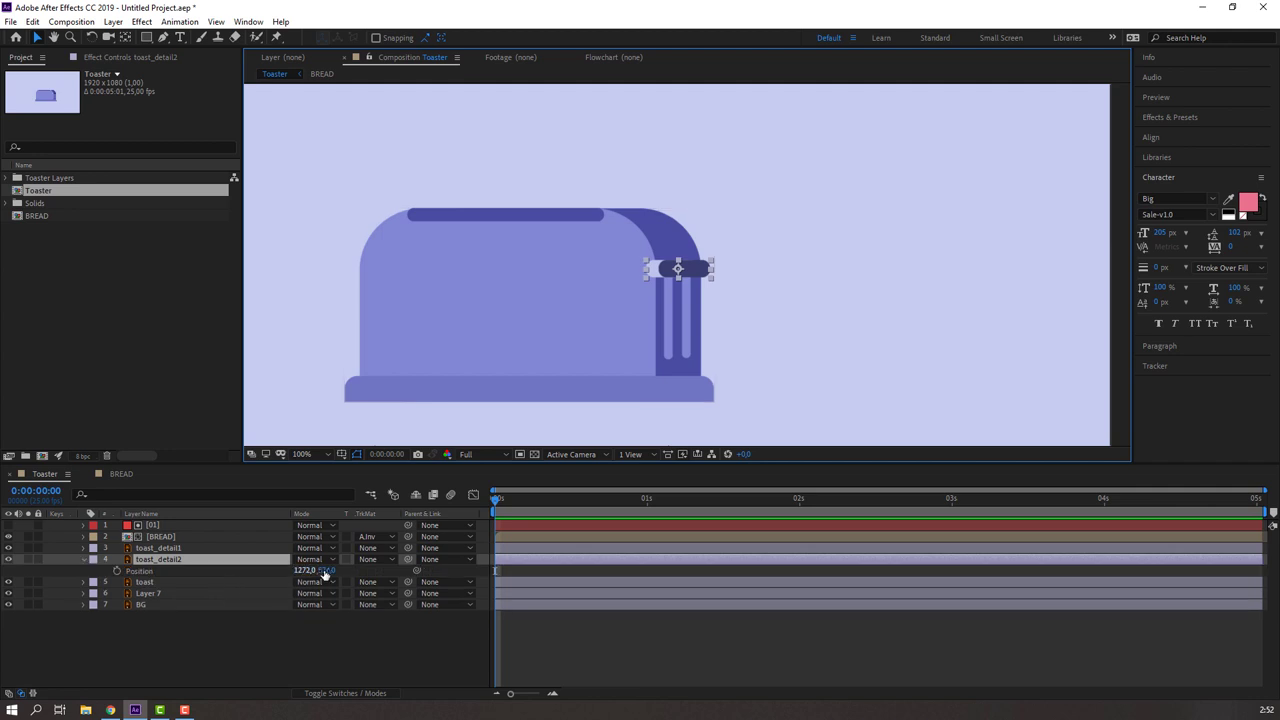
{"action": "key", "text": "shift+Down"}
{"action": "key", "text": "shift+Down"}
{"action": "key", "text": "shift+Down"}
{"action": "key", "text": "shift+Down"}
{"action": "key", "text": "shift+Down"}
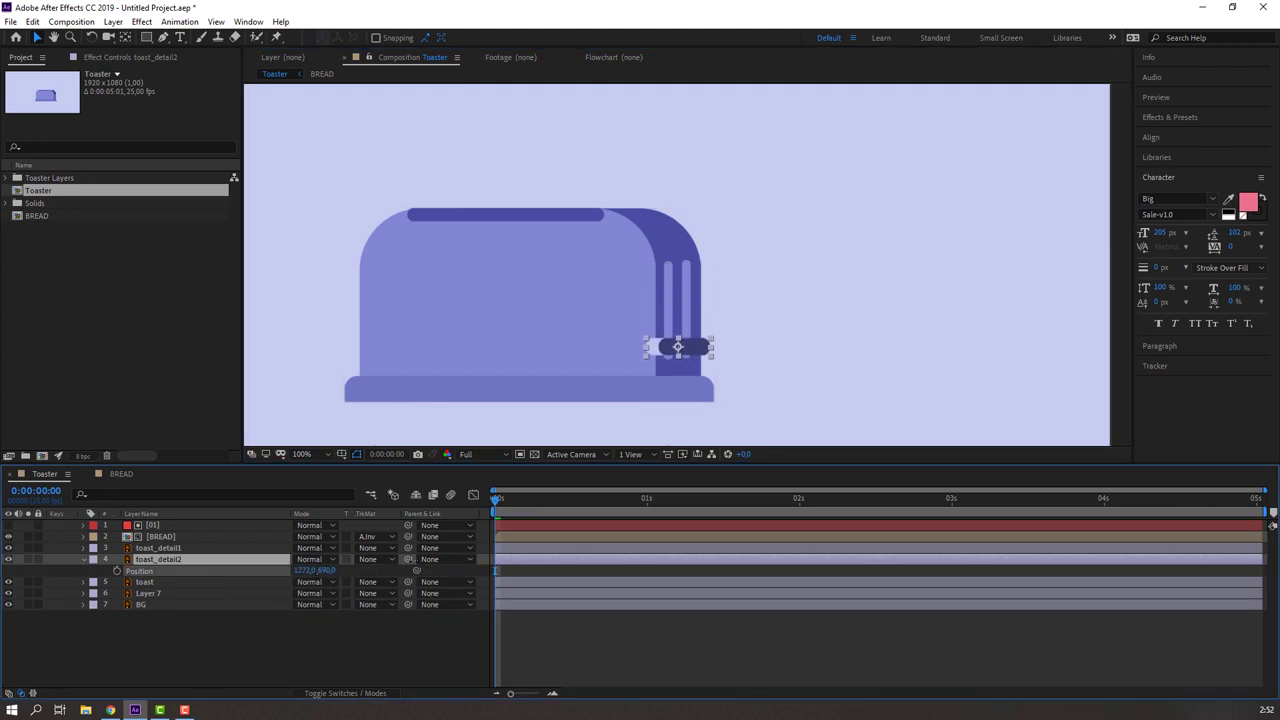
{"action": "key", "text": "Up"}
{"action": "key", "text": "Up"}
{"action": "key", "text": "Up"}
{"action": "left_click", "coordinate": [277, 674]}
- Keyframe the lever's Position so it rises to Y 668 a few frames later
{"action": "left_click", "coordinate": [117, 570]}
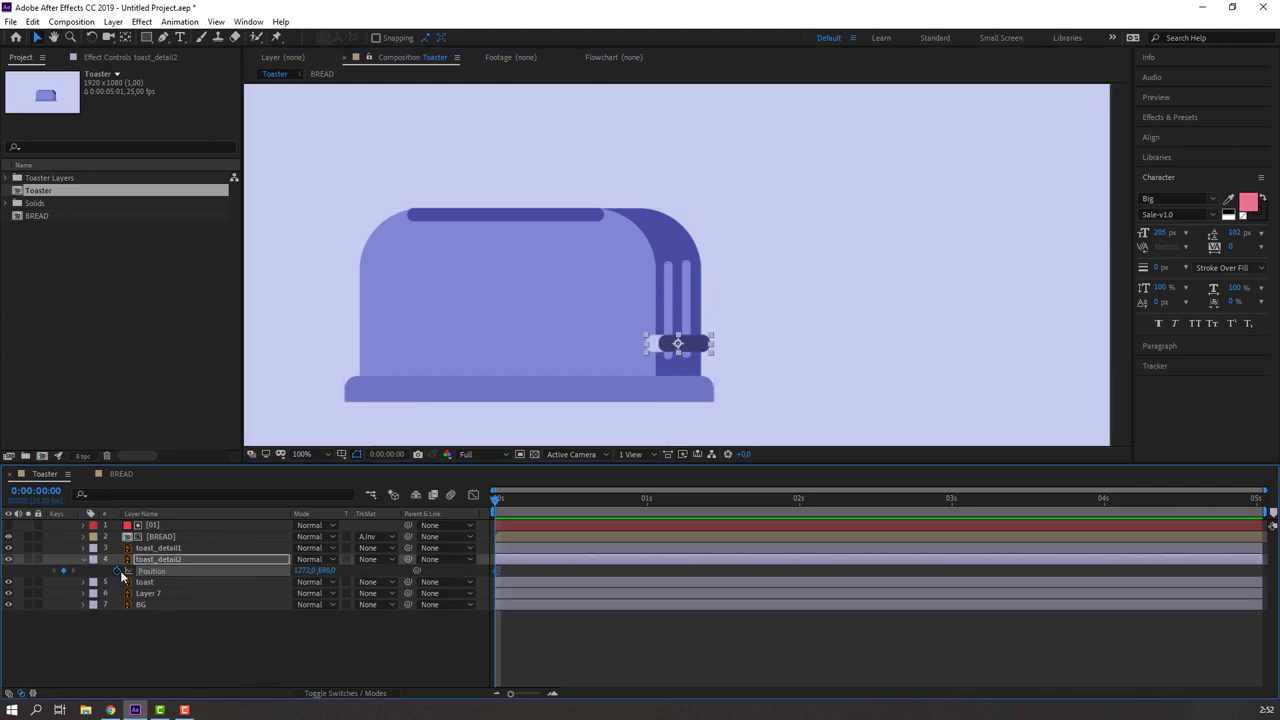
{"action": "key", "text": "Page_Down"}
{"action": "key", "text": "Page_Down"}
{"action": "key", "text": "Page_Down"}
{"action": "key", "text": "Page_Down"}
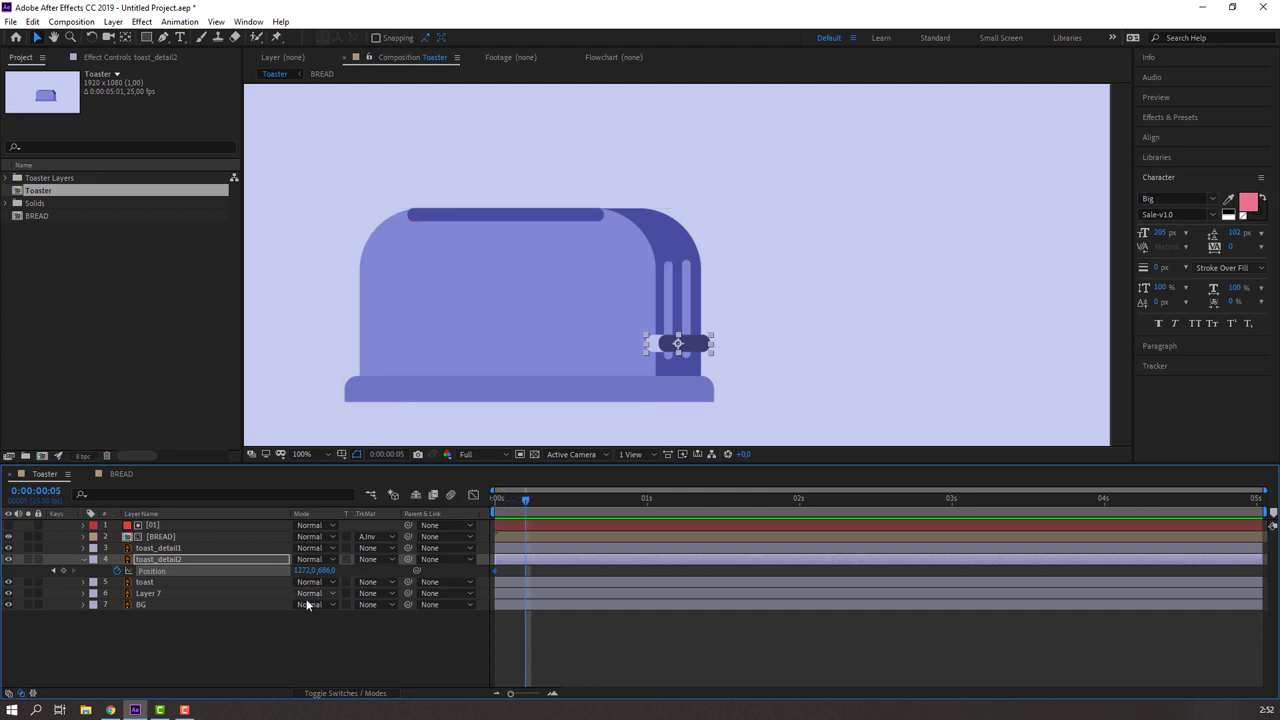
{"action": "key", "text": "Page_Down"}
{"action": "left_click_drag", "start_coordinate": [325, 578], "coordinate": [517, 580]}
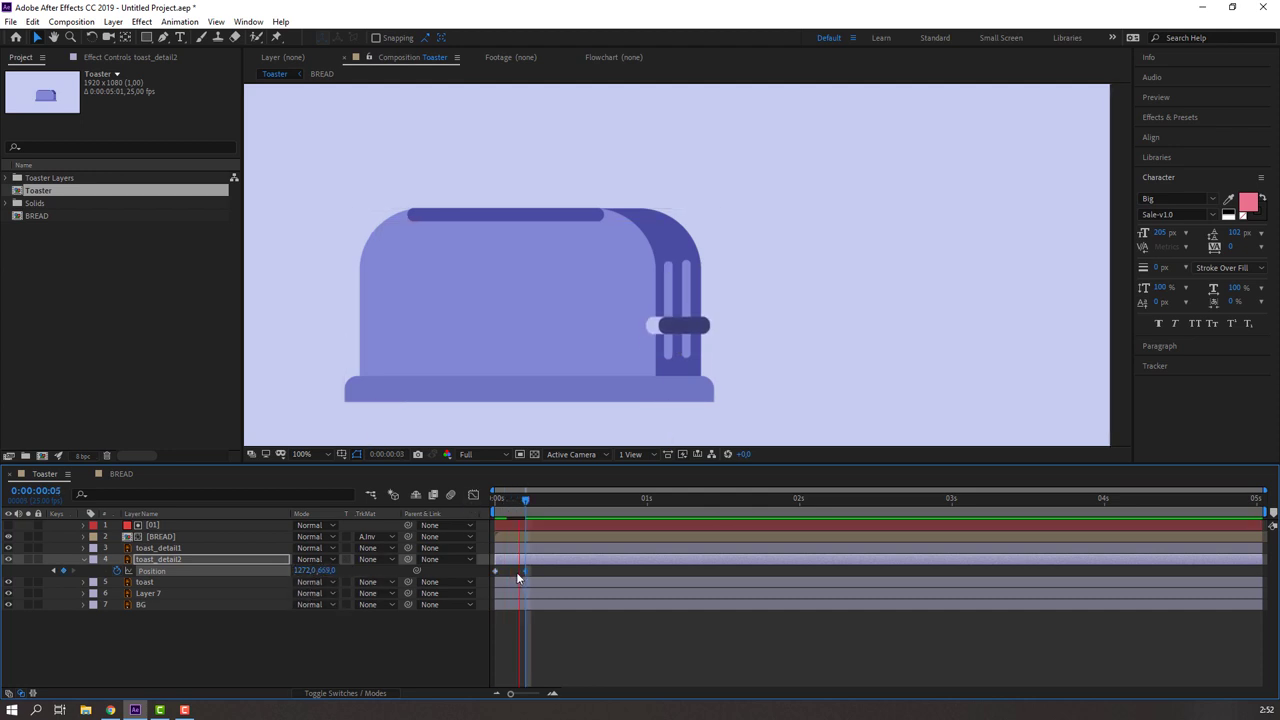
{"action": "left_click_drag", "start_coordinate": [525, 571], "coordinate": [555, 572]}
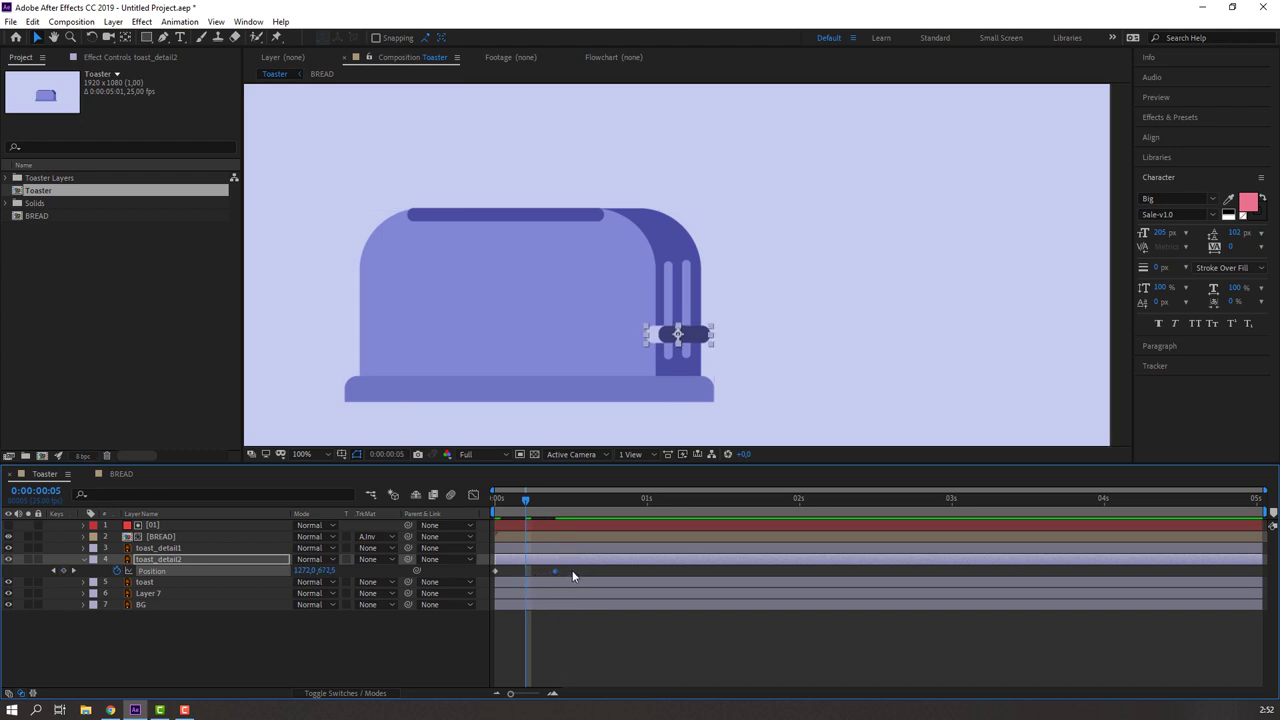
- Apply Easy Ease to both lever keyframes and move the second one later
{"action": "right_click", "coordinate": [494, 571]}
{"action": "mouse_move", "coordinate": [535, 568]}
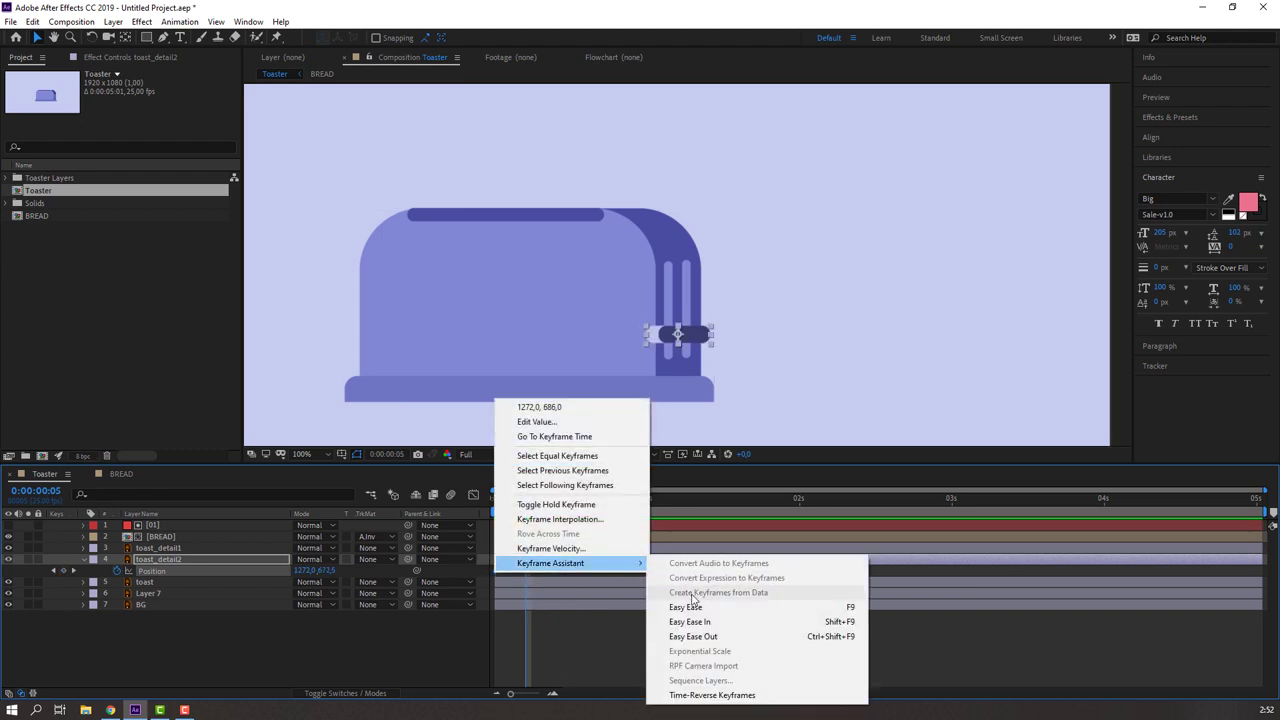
{"action": "left_click", "coordinate": [686, 607]}
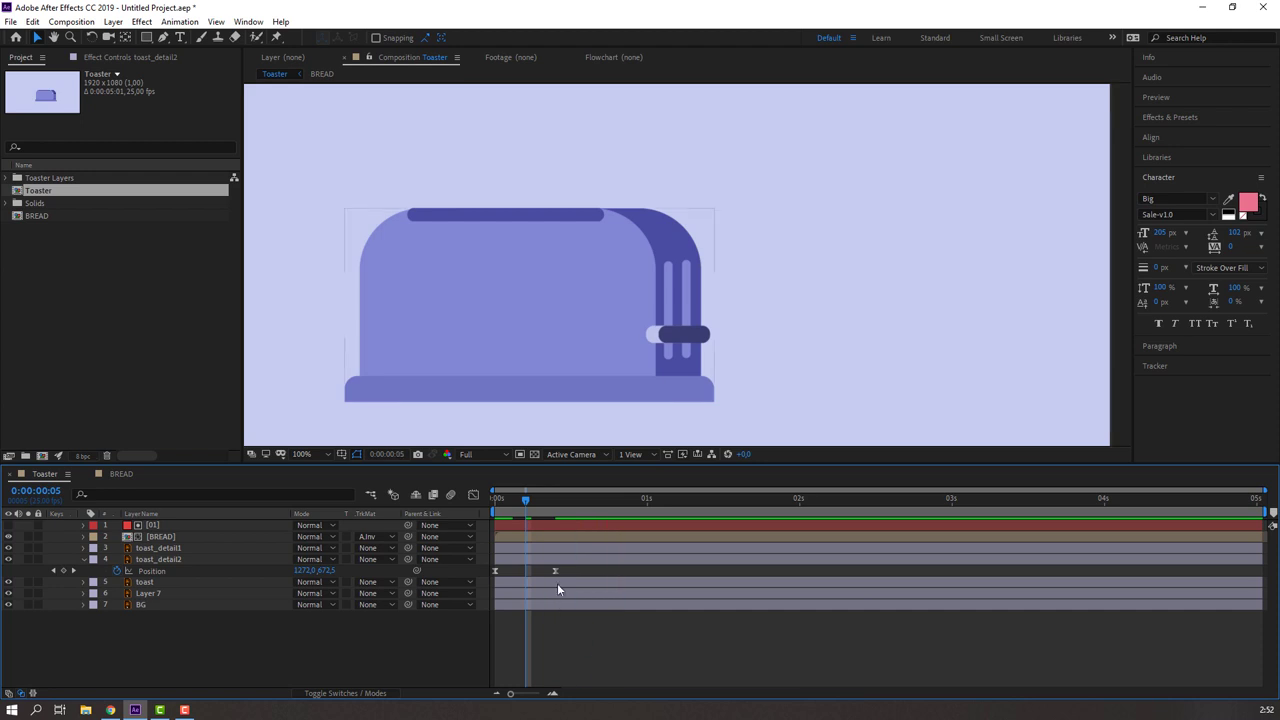
{"action": "left_click_drag", "start_coordinate": [555, 571], "coordinate": [597, 571]}
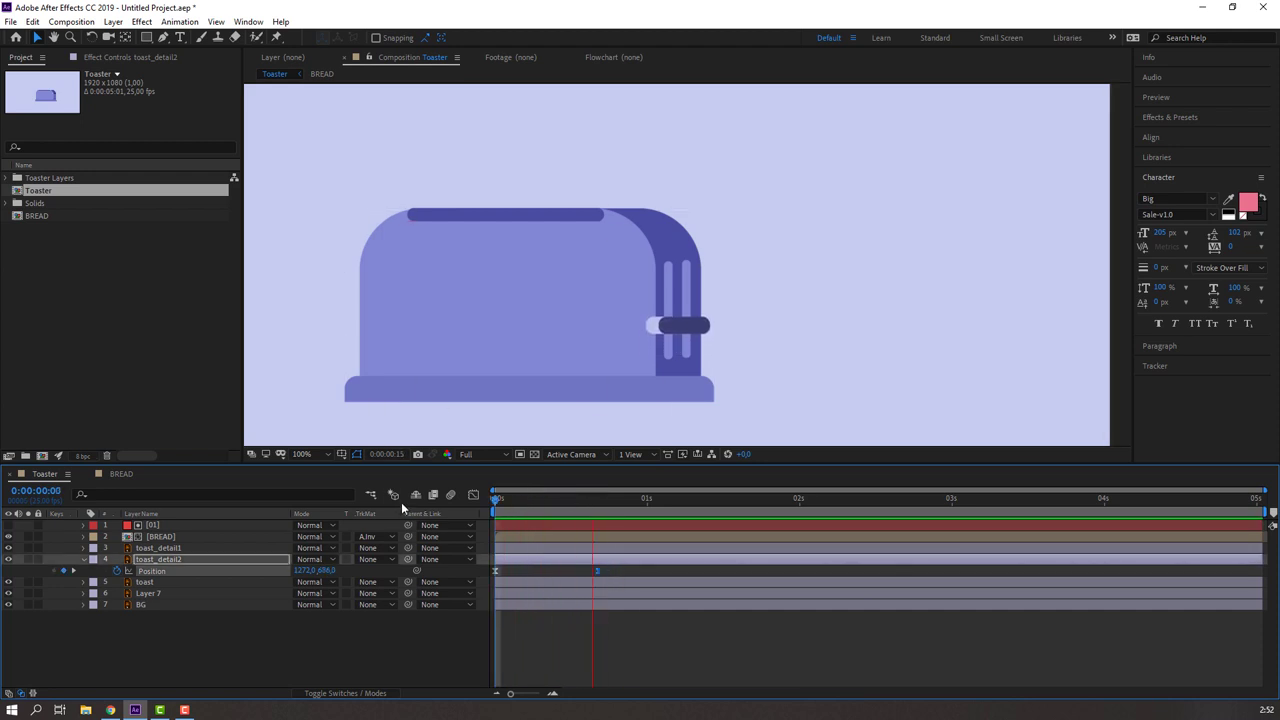
{"action": "key", "text": "space"}
- Add a third keyframe at 0:00:01:04 lowering the lever to Y 688, then shift it later
{"action": "left_click_drag", "start_coordinate": [510, 505], "coordinate": [614, 505]}
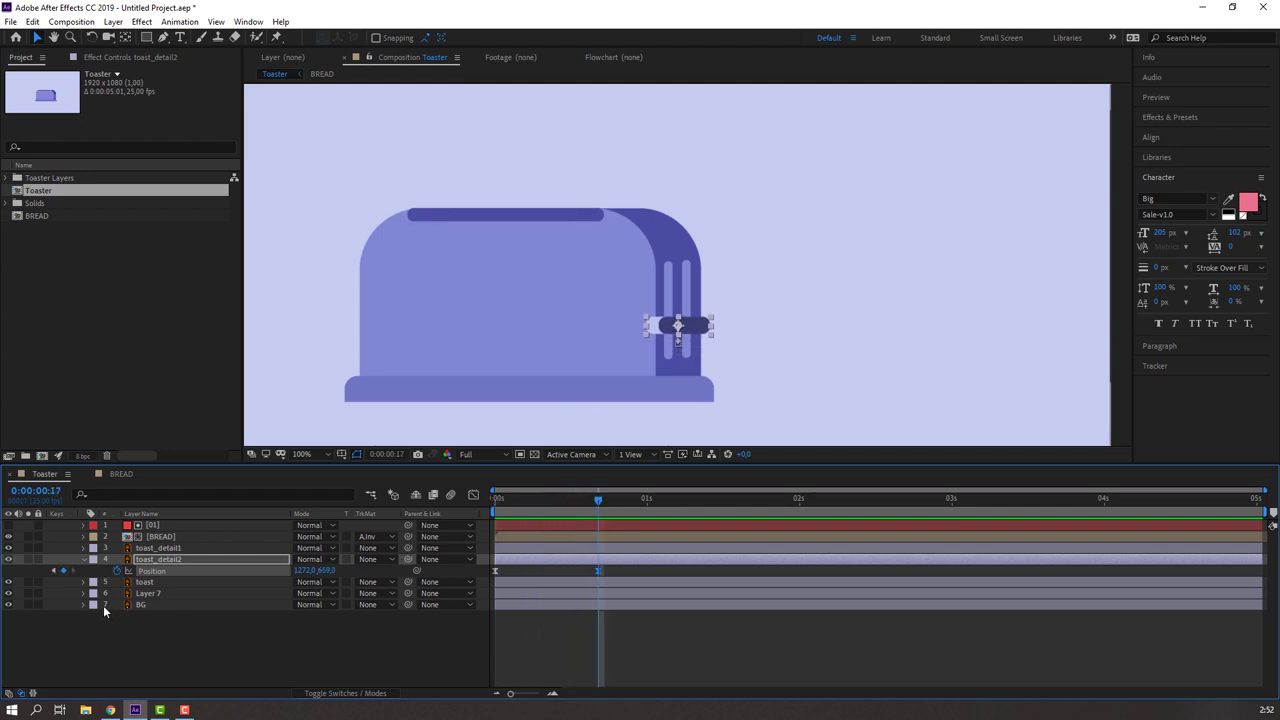
{"action": "key", "text": "Page_Down"}
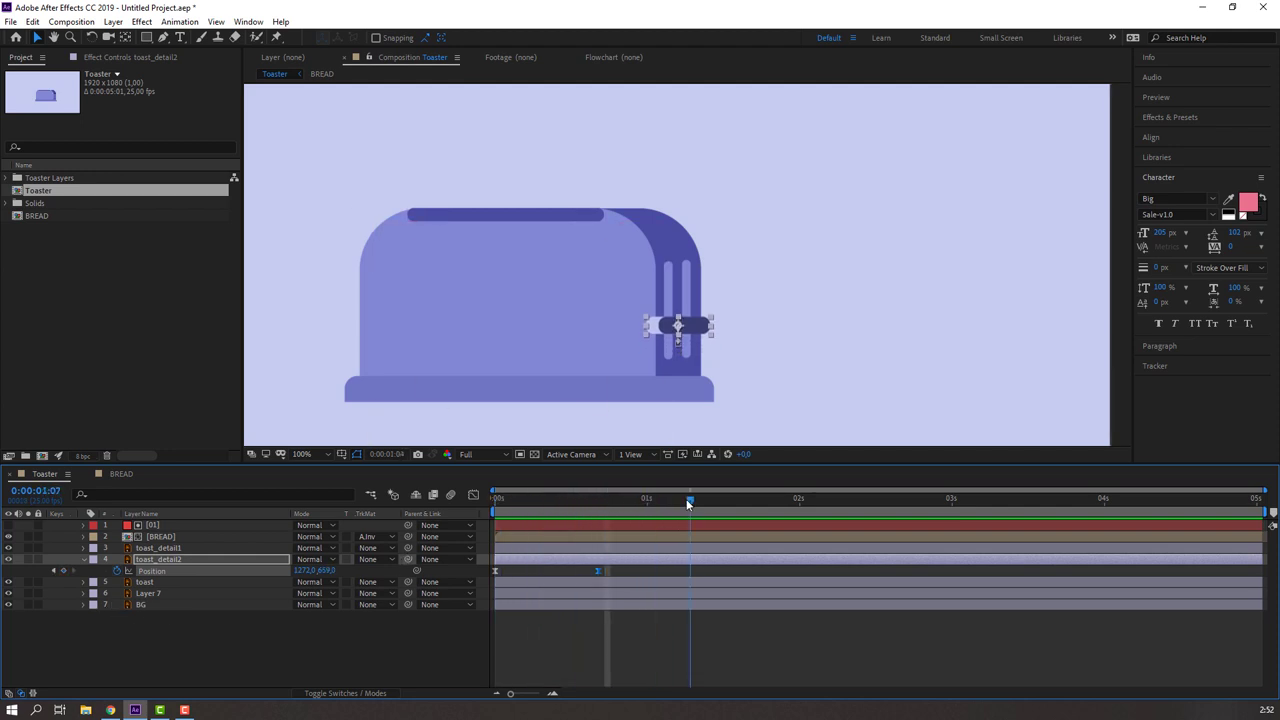
{"action": "left_click_drag", "start_coordinate": [688, 504], "coordinate": [671, 504]}
{"action": "left_click_drag", "start_coordinate": [325, 571], "coordinate": [366, 580]}
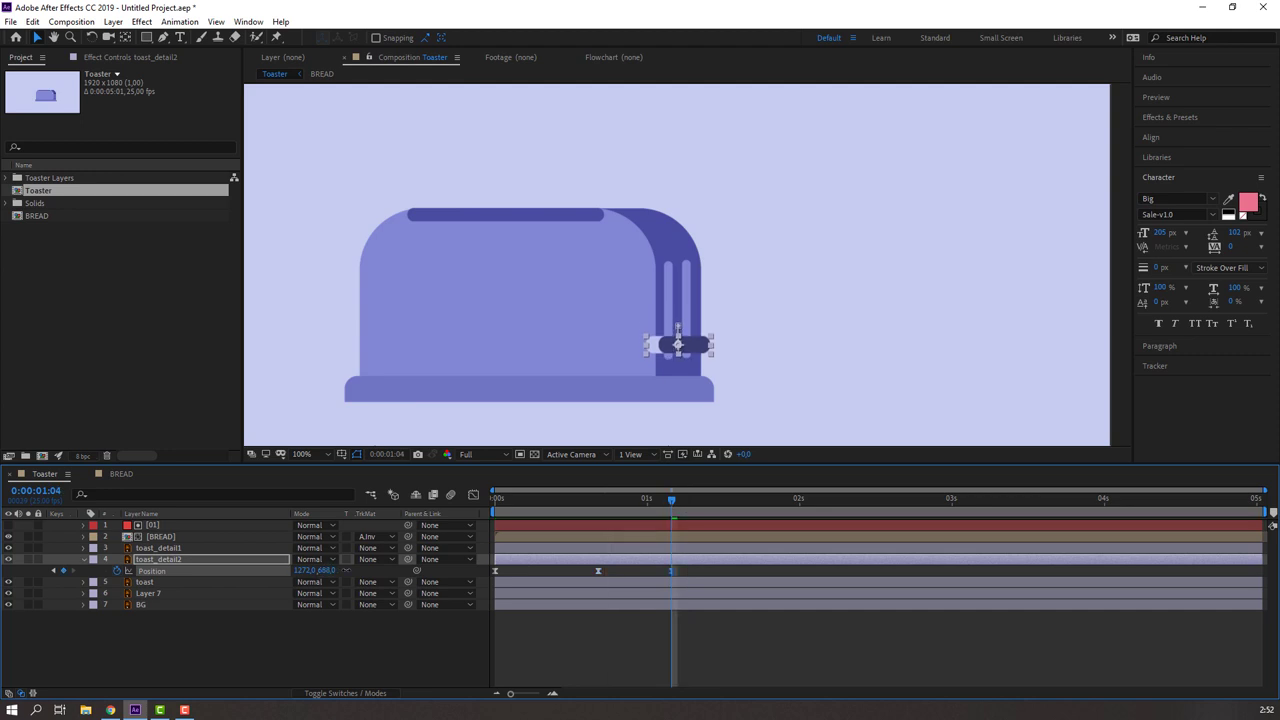
{"action": "left_click", "coordinate": [556, 640]}
{"action": "key", "text": "space"}
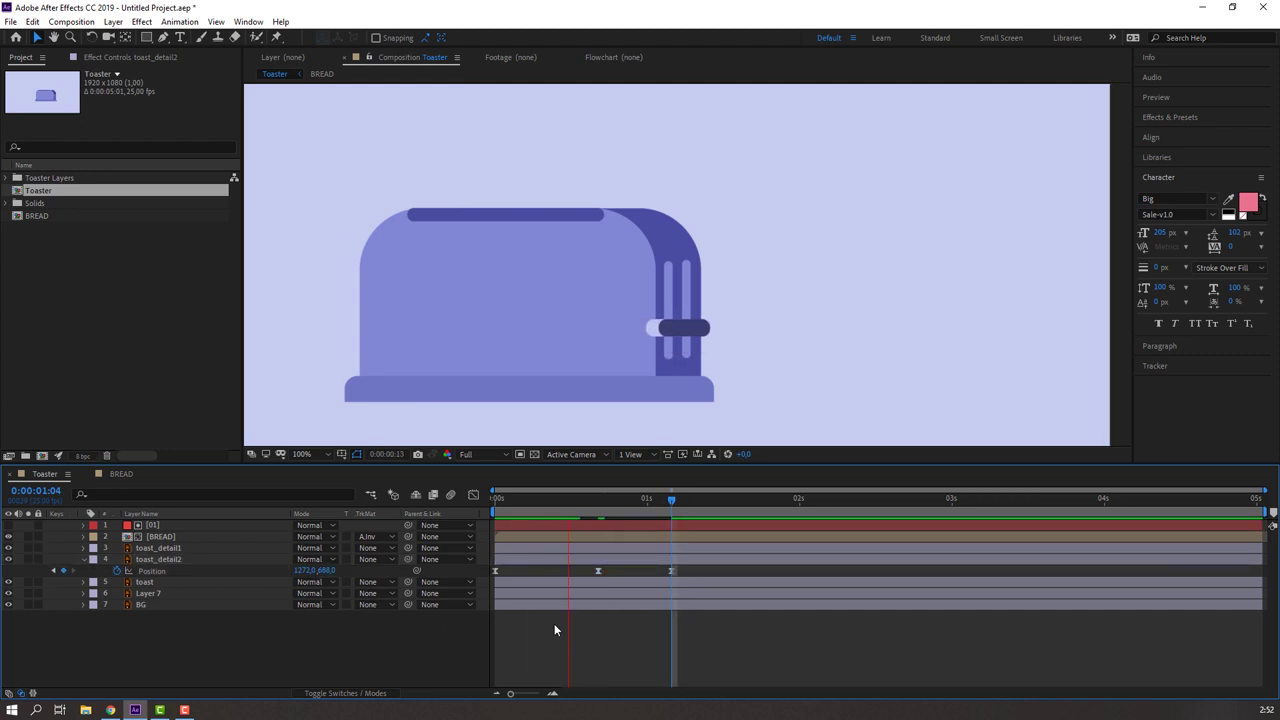
{"action": "left_click_drag", "start_coordinate": [677, 571], "coordinate": [716, 572]}
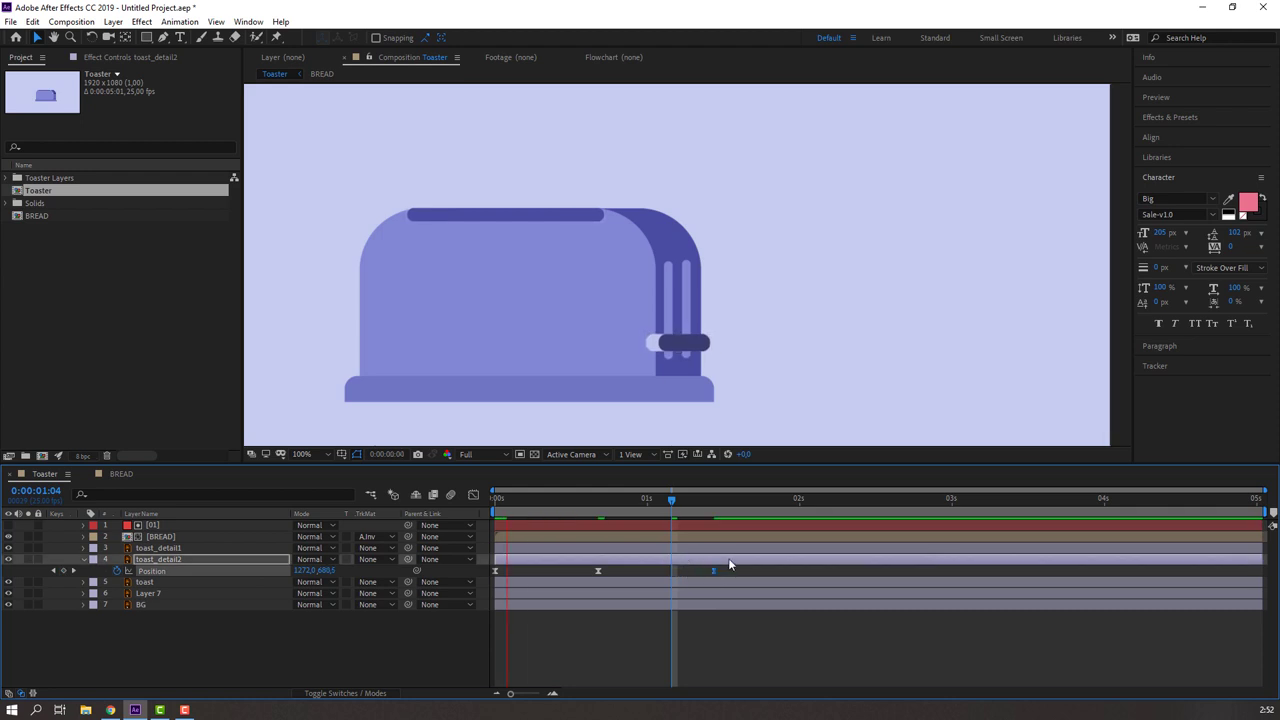
- In the Graph Editor, stretch the keyframes' influence handles to sharpen both lever speed curves
{"action": "left_click", "coordinate": [641, 580]}
{"action": "left_click", "coordinate": [560, 559]}
{"action": "left_click", "coordinate": [474, 496]}
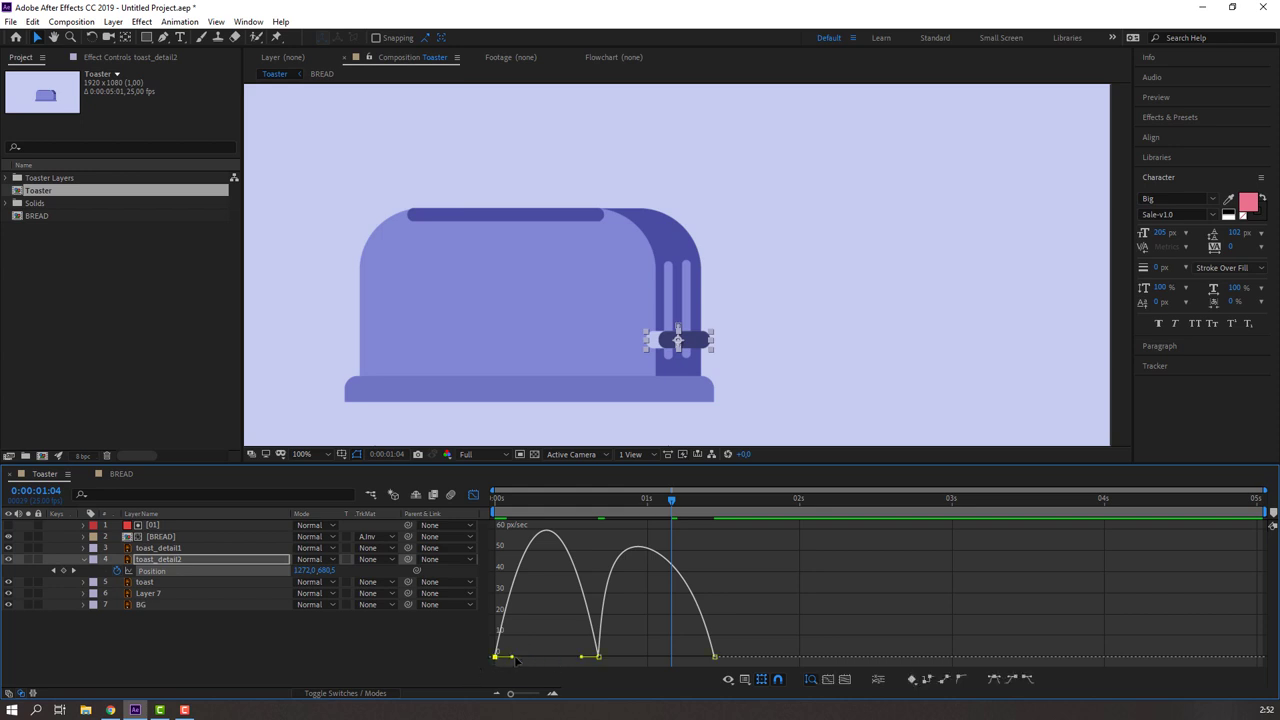
{"action": "left_click_drag", "start_coordinate": [512, 657], "coordinate": [530, 660]}
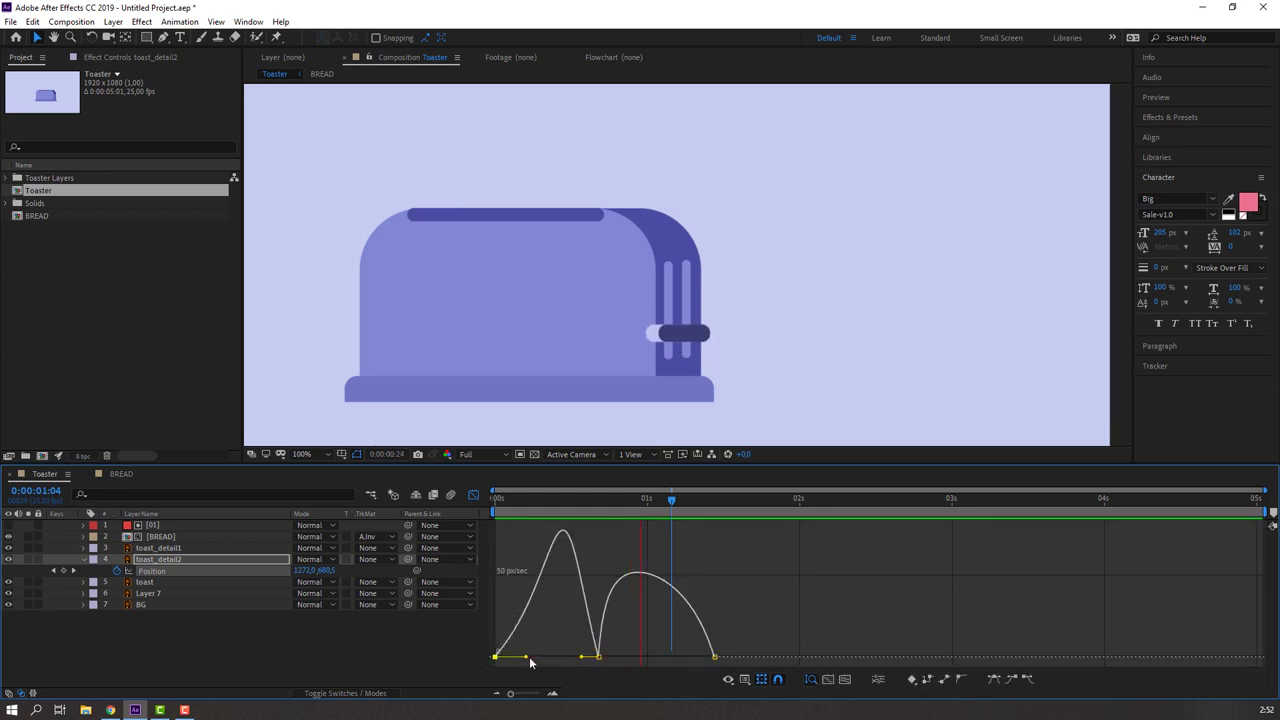
{"action": "left_click", "coordinate": [604, 659]}
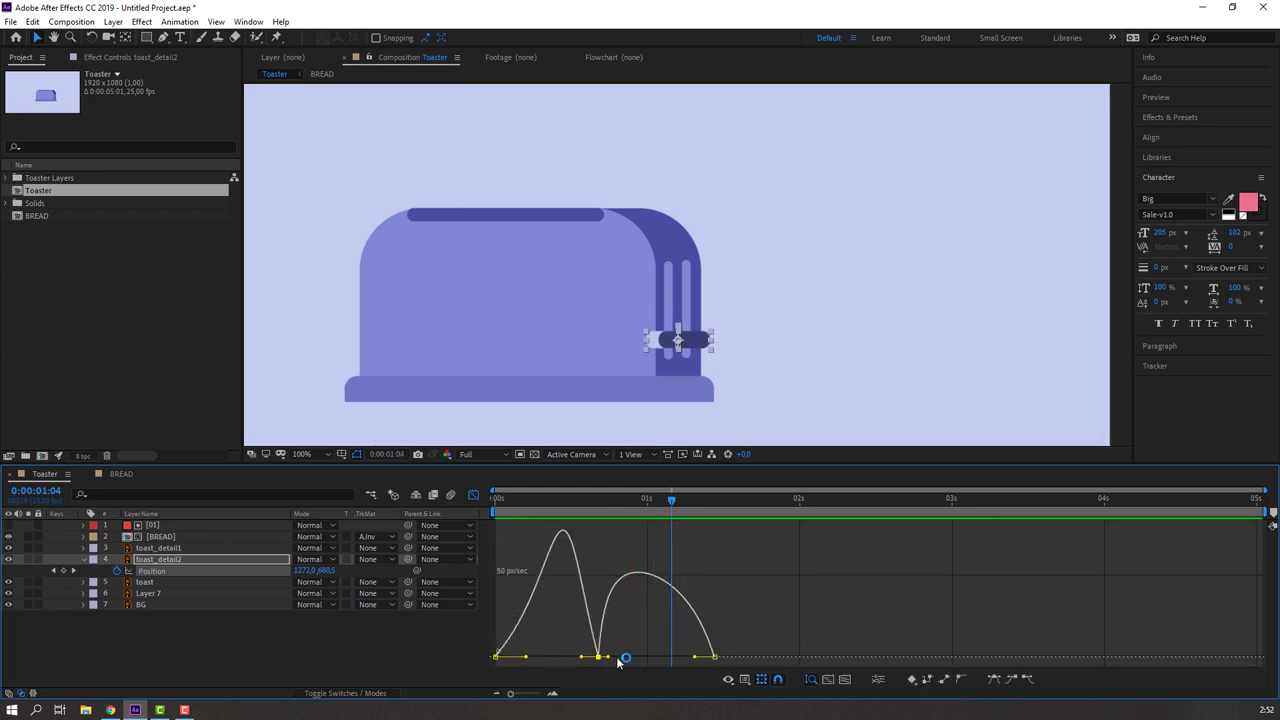
{"action": "left_click_drag", "start_coordinate": [618, 662], "coordinate": [670, 639]}
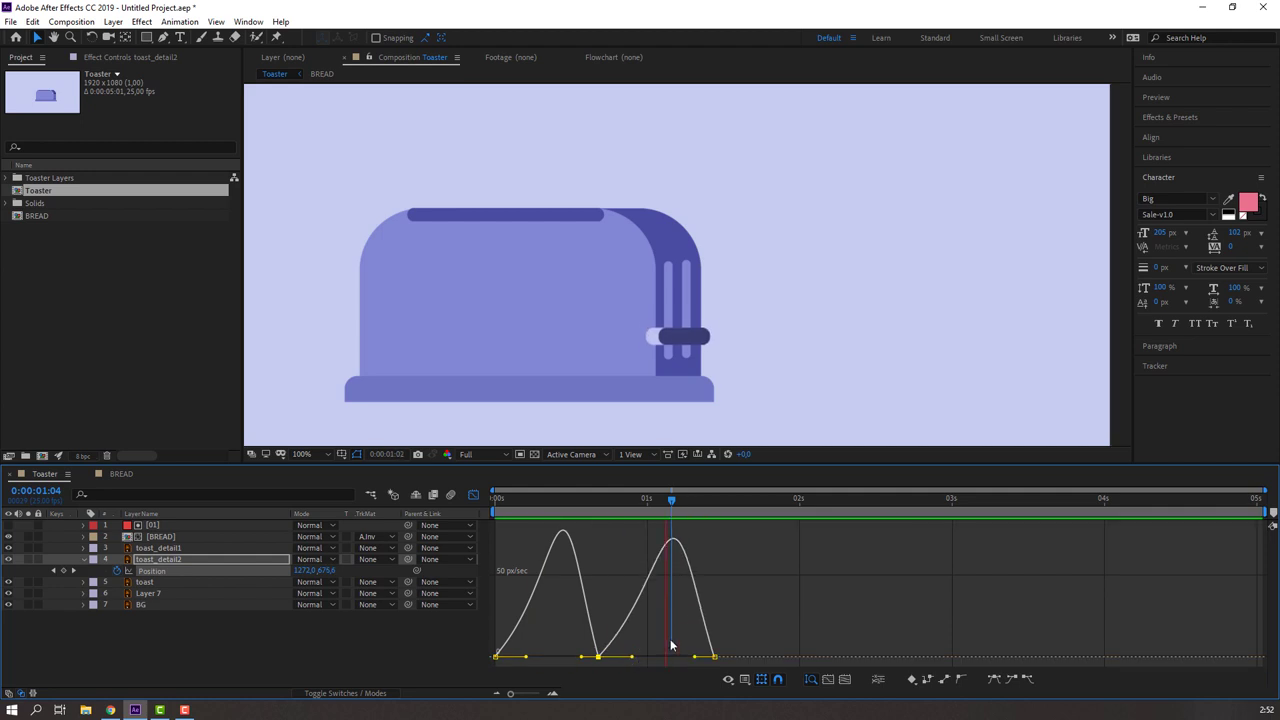
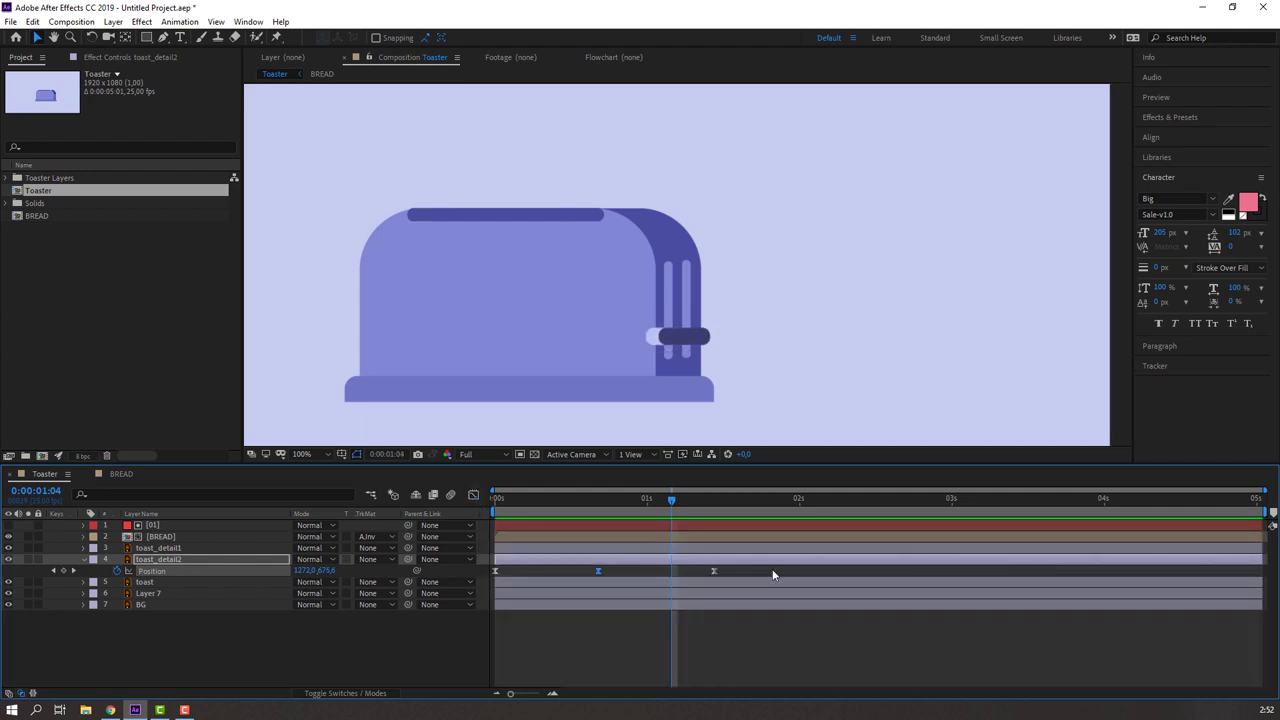
- Add a lever Position keyframe at 1:21, undoing a trial paste of the earlier keyframes
{"action": "mouse_move", "coordinate": [685, 504]}
{"action": "left_mouse_down"}
{"action": "mouse_move", "coordinate": [641, 502]}
{"action": "mouse_move", "coordinate": [774, 507]}
{"action": "left_mouse_up"}
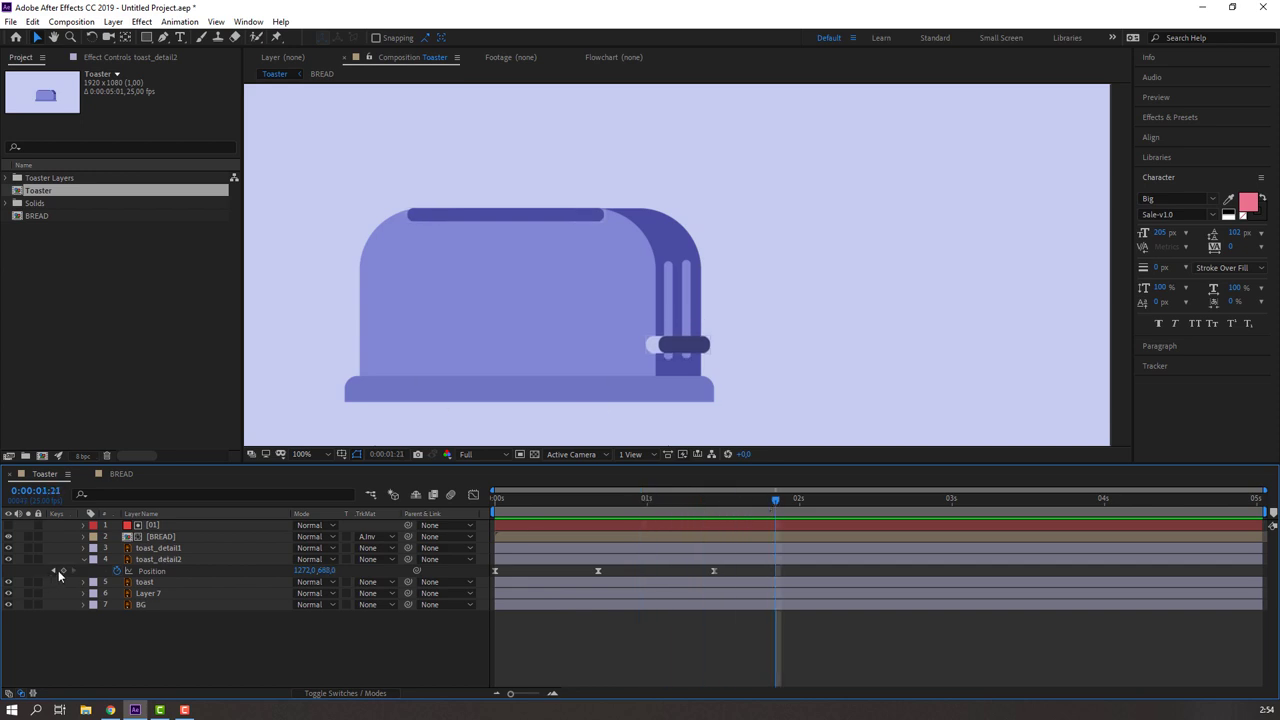
{"action": "left_click", "coordinate": [59, 571]}
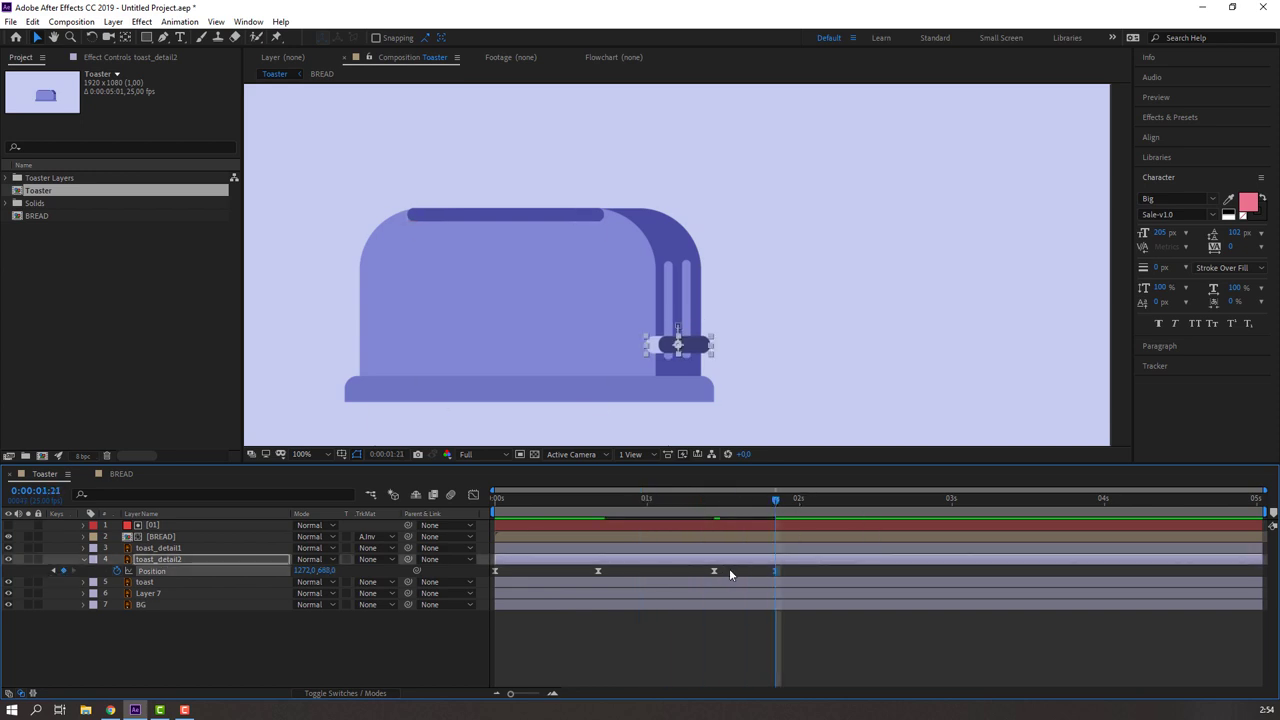
{"action": "left_click_drag", "start_coordinate": [729, 568], "coordinate": [476, 571]}
{"action": "key", "text": "ctrl+c"}
{"action": "key", "text": "ctrl+v"}
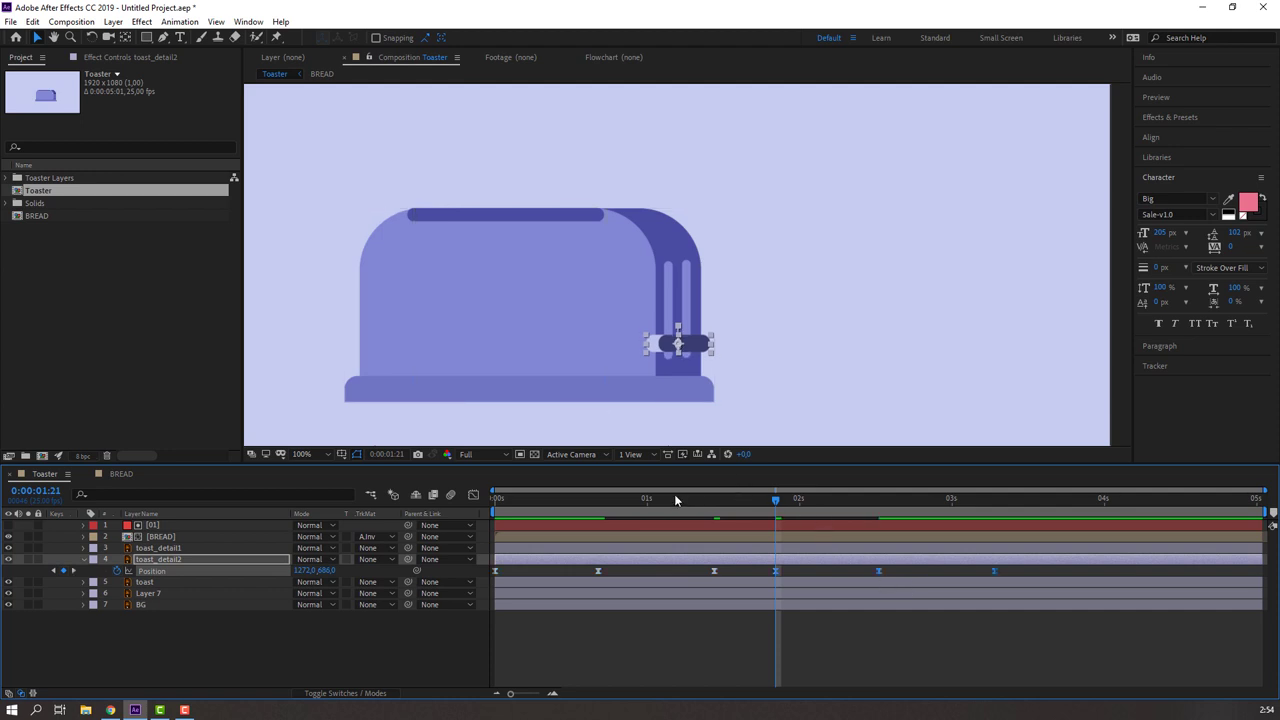
{"action": "left_click_drag", "start_coordinate": [675, 500], "coordinate": [777, 521]}
{"action": "key", "text": "ctrl+z"}
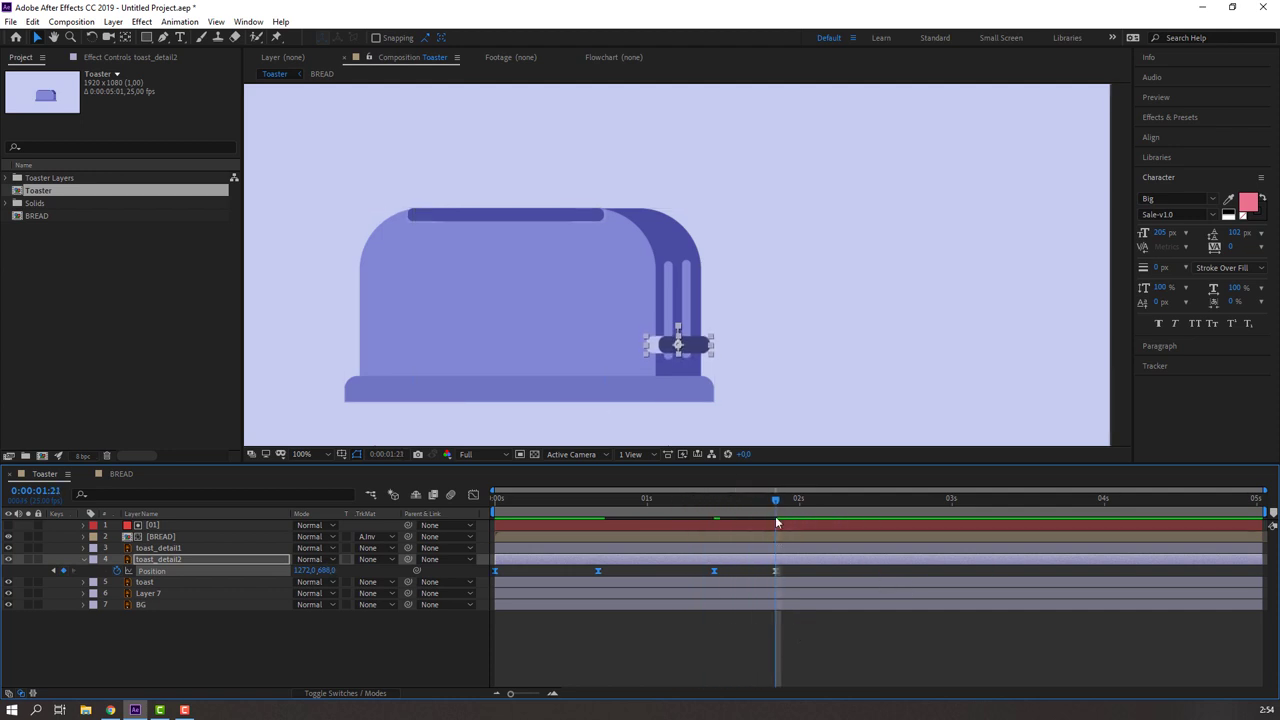
{"action": "key", "text": "F2"}
- Give the lever its raised position at 2:12 and scrub the rise
{"action": "left_click_drag", "start_coordinate": [767, 502], "coordinate": [776, 502]}
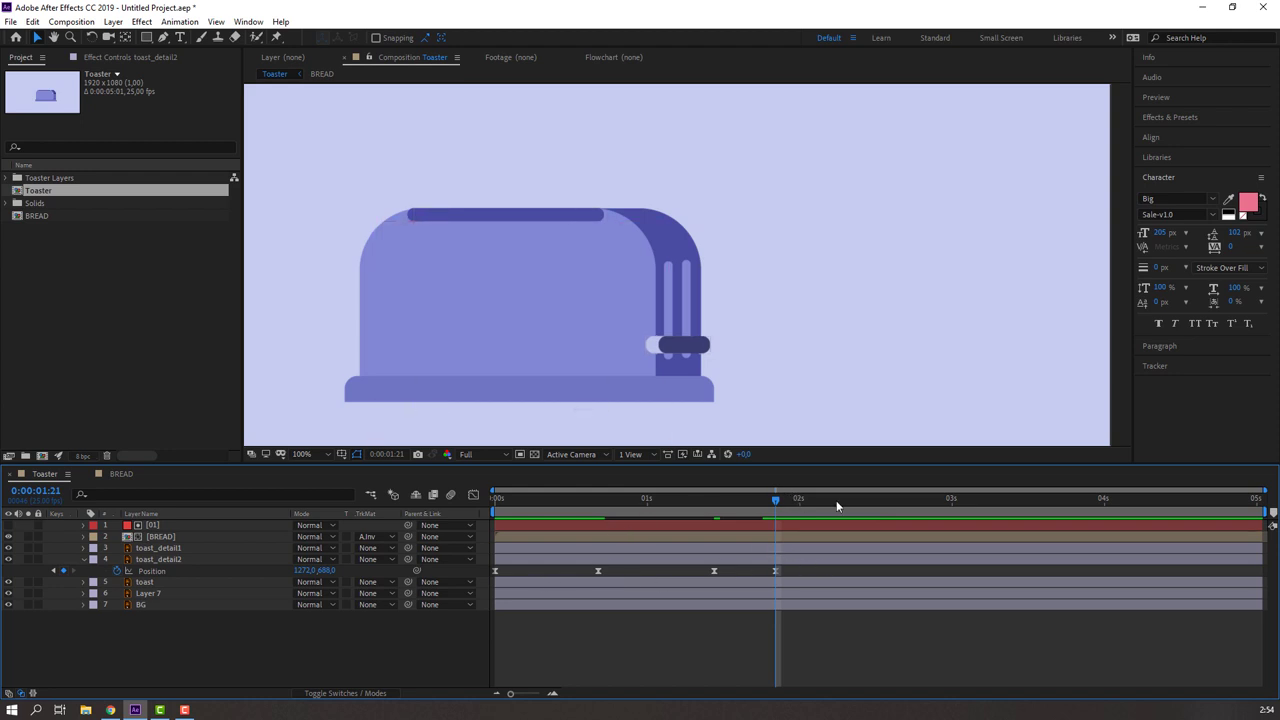
{"action": "left_click", "coordinate": [873, 500]}
{"action": "left_click", "coordinate": [835, 558]}
{"action": "key", "text": "shift+Up"}
{"action": "key", "text": "shift+Up"}
{"action": "key", "text": "shift+Up"}
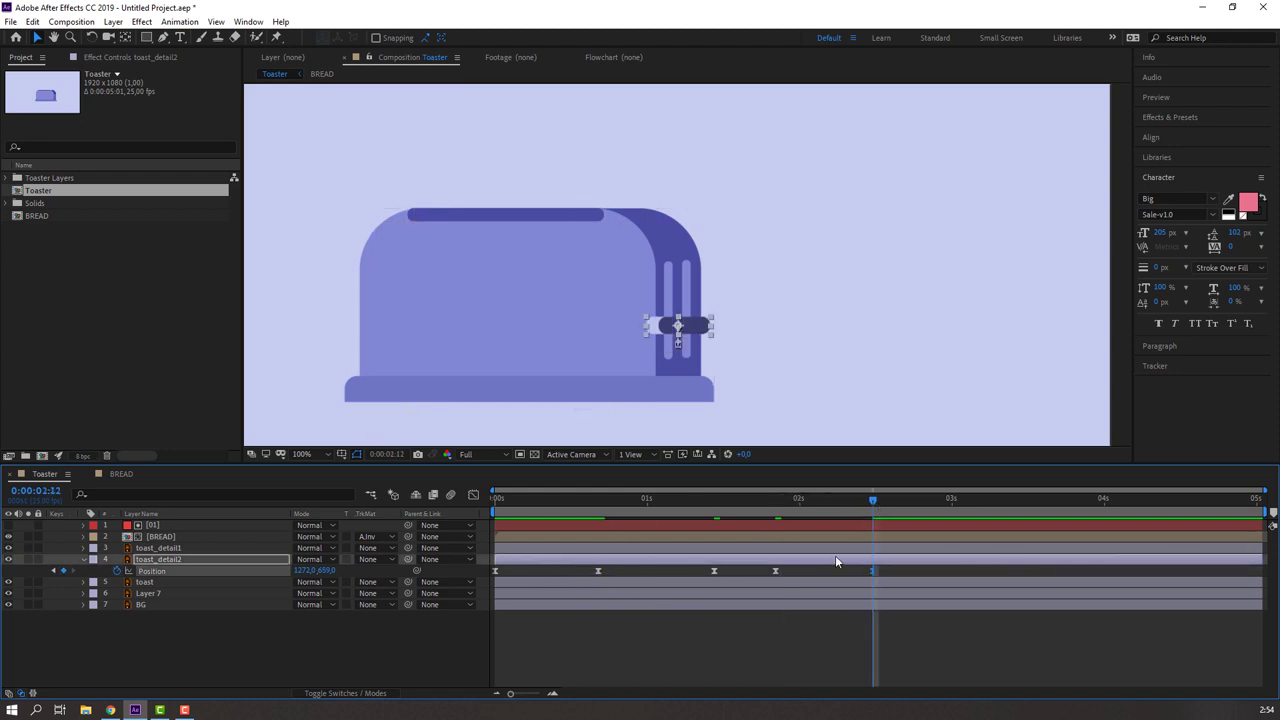
{"action": "left_click_drag", "start_coordinate": [746, 505], "coordinate": [901, 510]}
- Paste the lowered lever position at 3:02 and preview the animation
{"action": "left_click", "coordinate": [714, 570]}
{"action": "key", "text": "ctrl+c"}
{"action": "key", "text": "ctrl+v"}
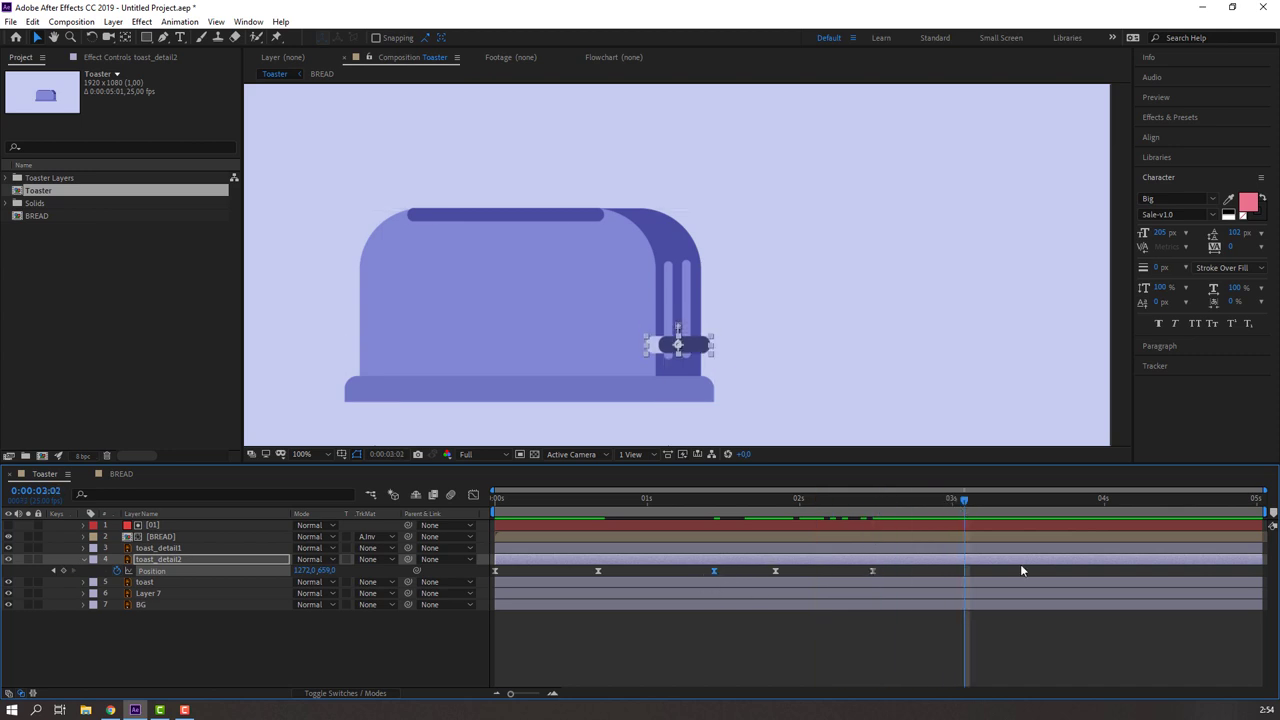
{"action": "left_click", "coordinate": [1004, 574]}
{"action": "key", "text": "space"}
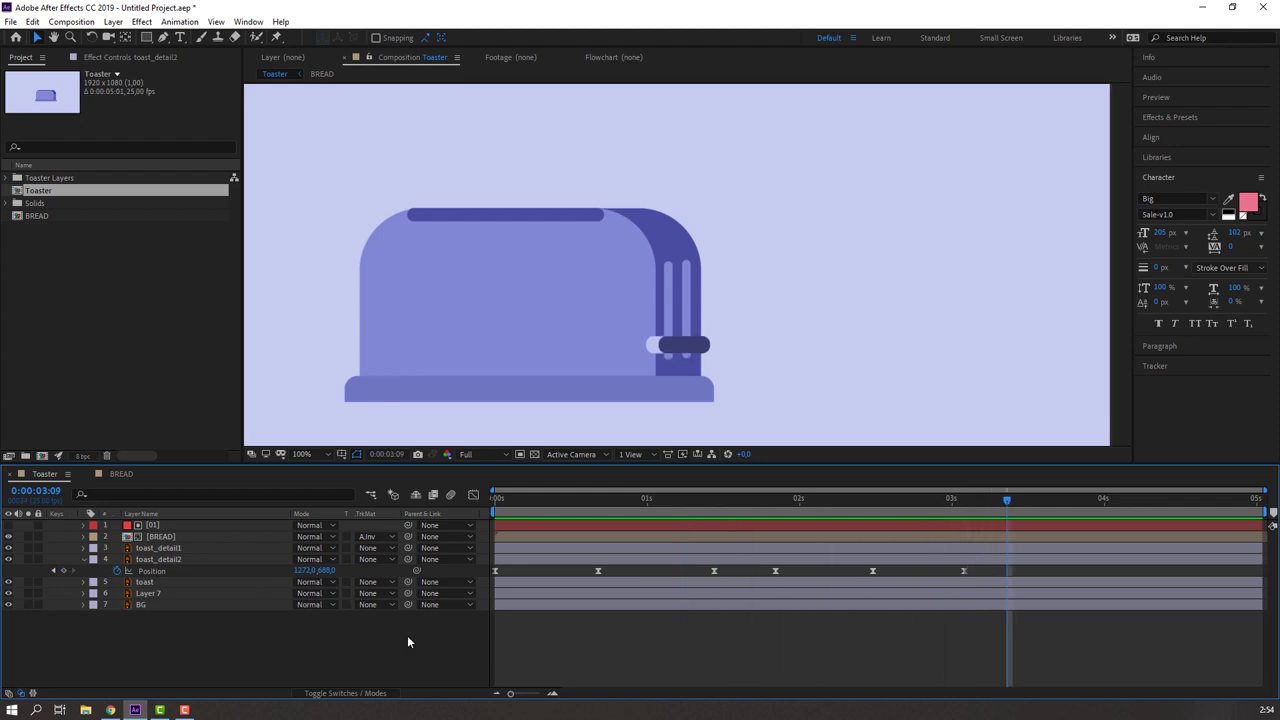
- Change the Toaster composition duration to 0:00:07:01 in Composition Settings
{"action": "right_click", "coordinate": [288, 662]}
{"action": "left_click", "coordinate": [368, 531]}
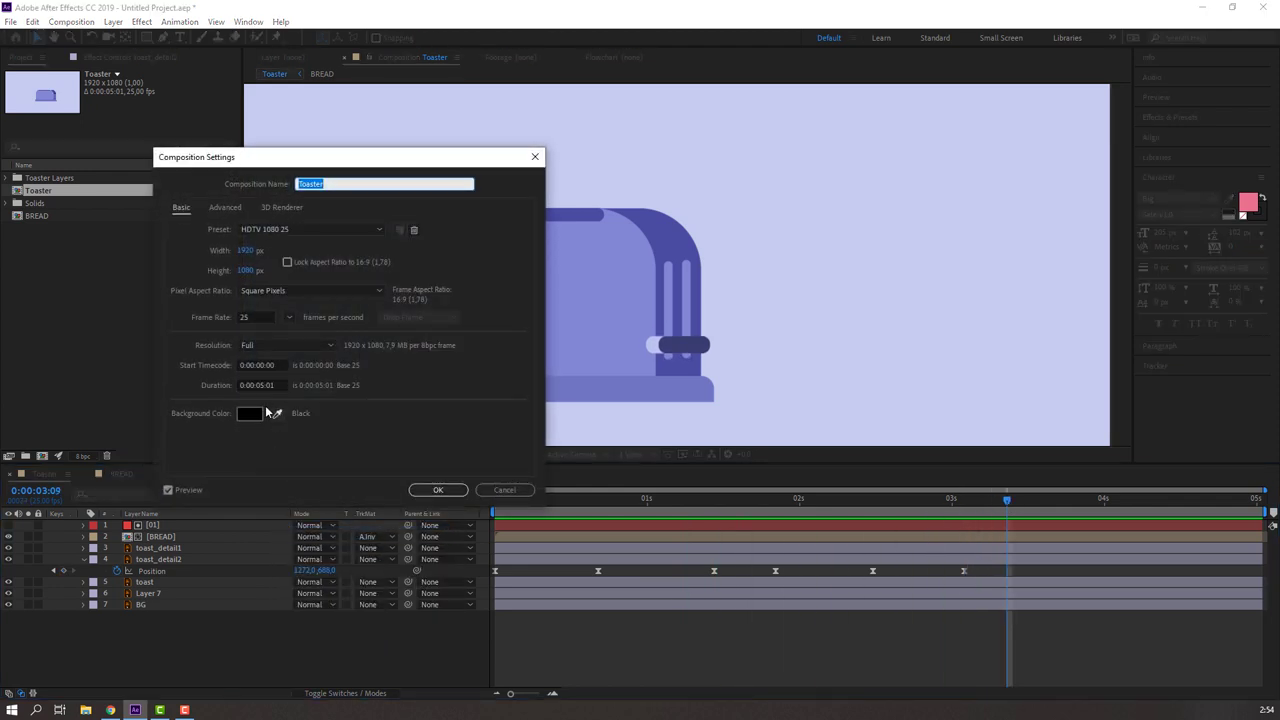
{"action": "double_click", "coordinate": [262, 385]}
{"action": "type", "text": "07"}
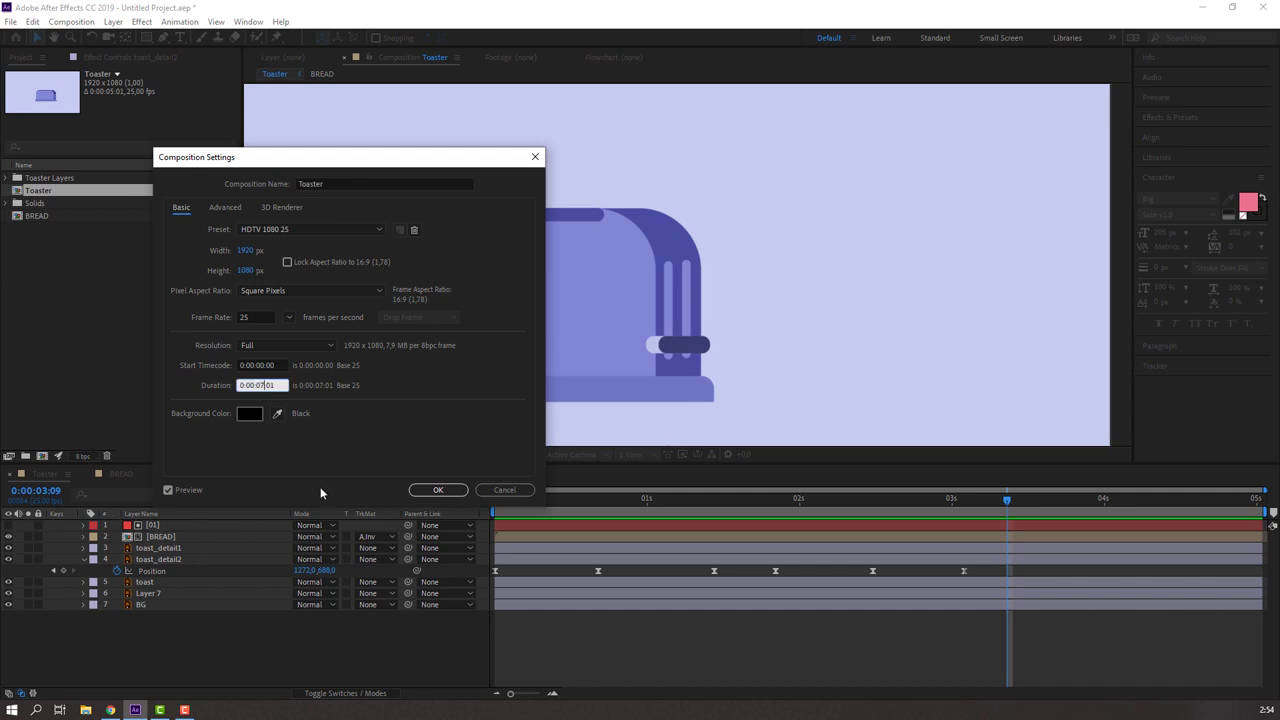
{"action": "key", "text": "Return"}
- Extend all layers' out points to the new 7-second end
{"action": "key", "text": "ctrl+a"}
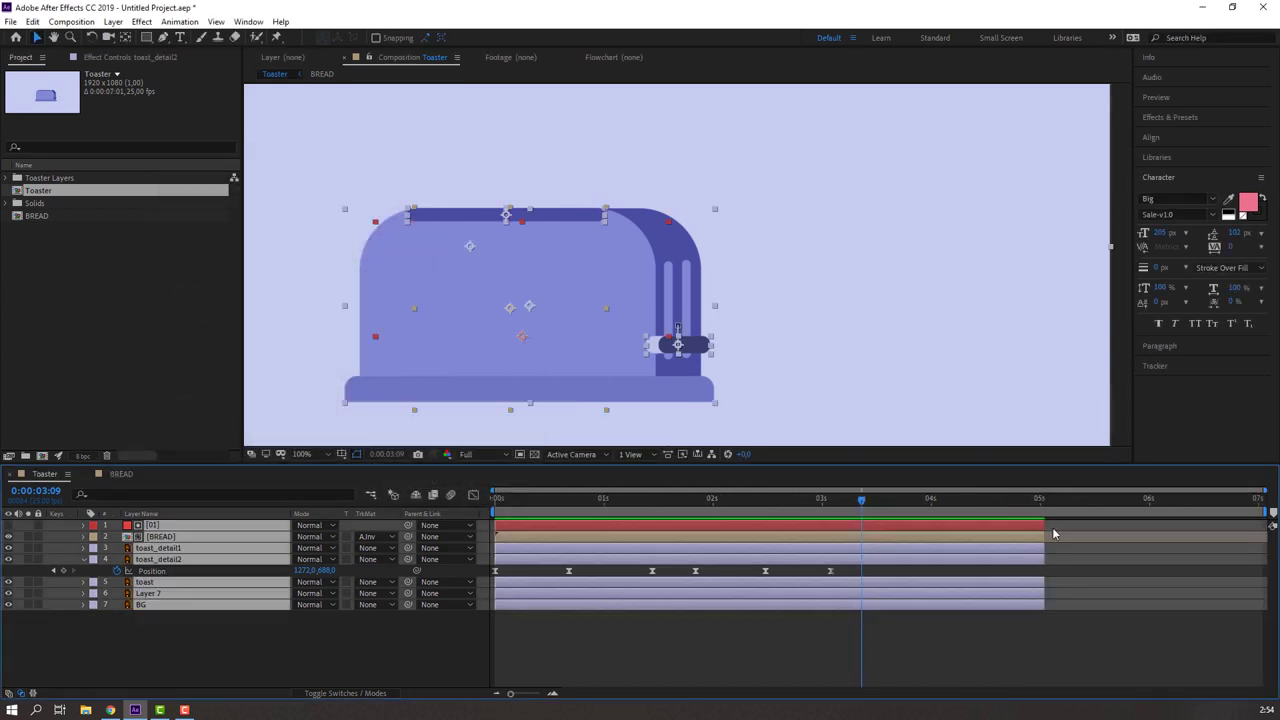
{"action": "left_click_drag", "start_coordinate": [1046, 530], "coordinate": [1266, 530]}
{"action": "left_click", "coordinate": [1015, 648]}
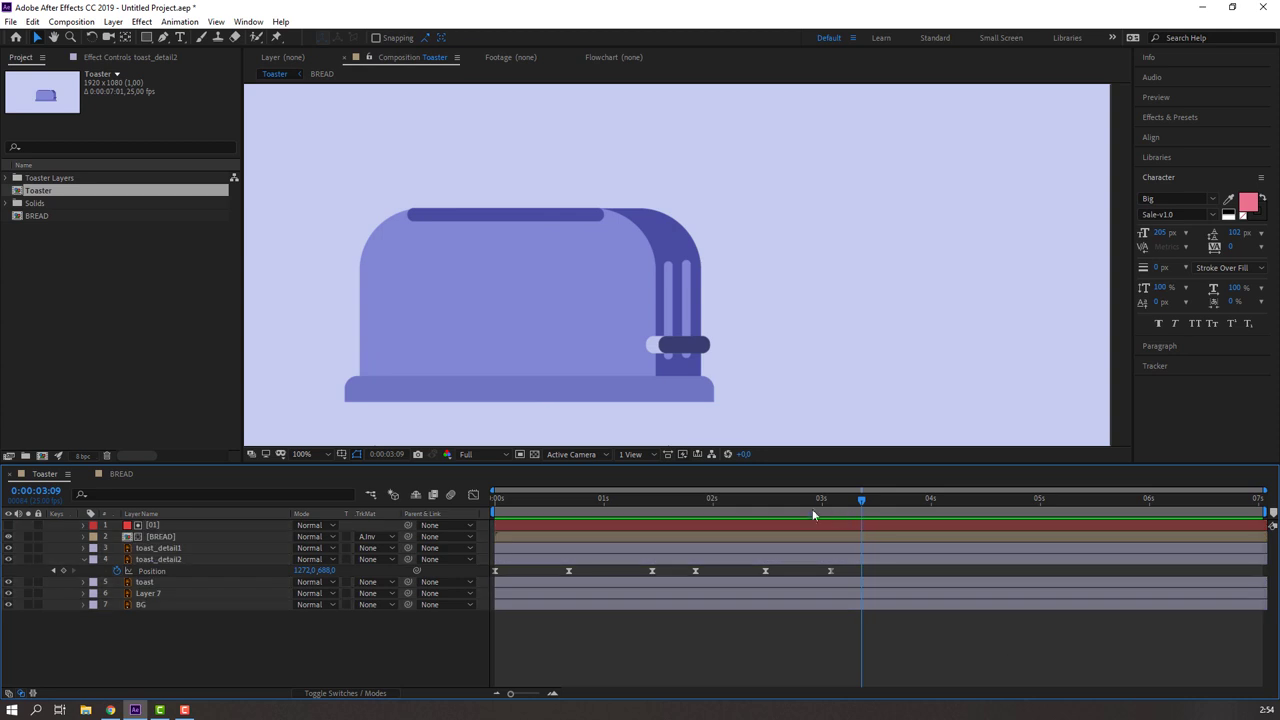
- Add a lever Position keyframe at 3:15 and delete the stray one near 3:17
{"action": "key", "text": "space"}
{"action": "left_click_drag", "start_coordinate": [870, 502], "coordinate": [889, 503]}
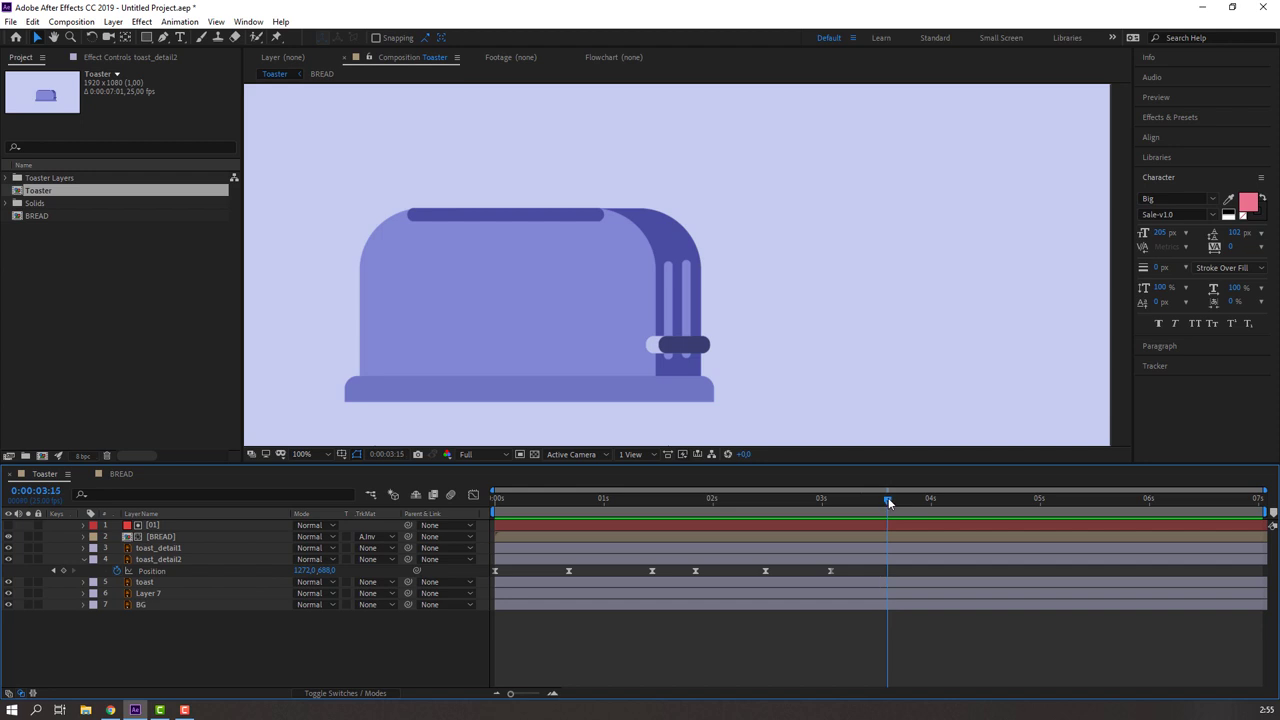
{"action": "left_click", "coordinate": [62, 570]}
{"action": "left_click_drag", "start_coordinate": [890, 505], "coordinate": [936, 507]}
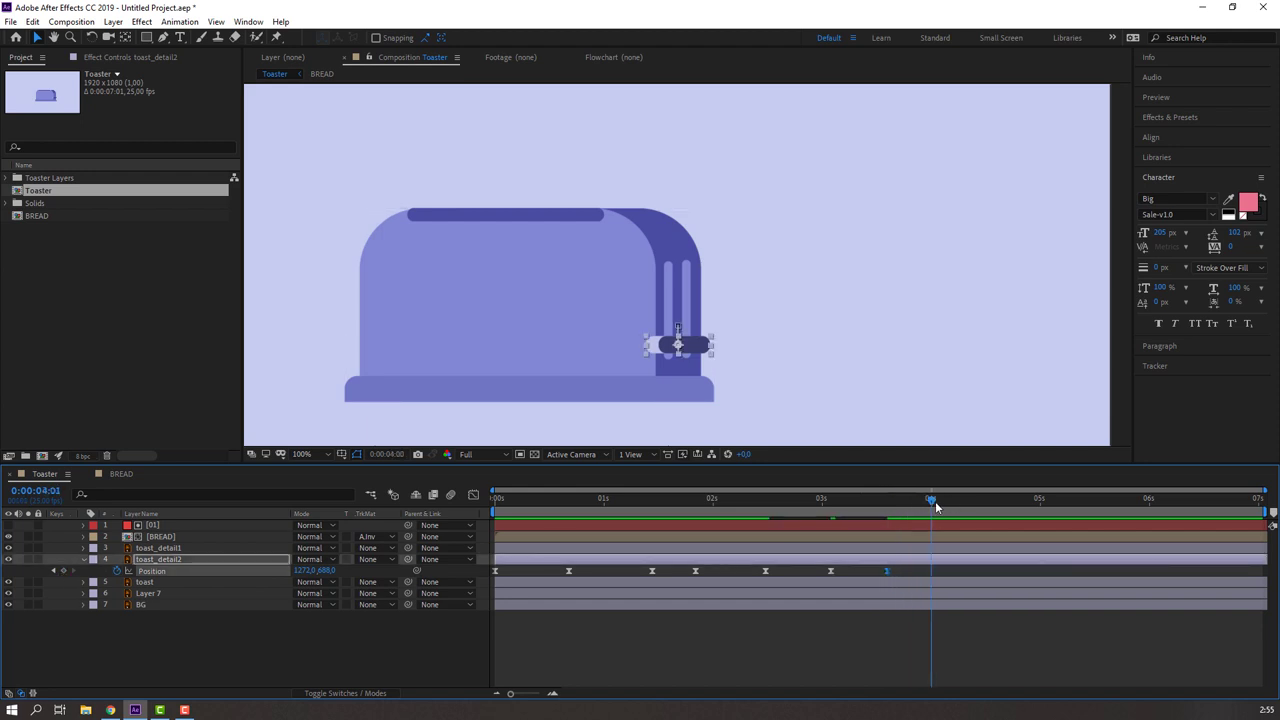
{"action": "left_click", "coordinate": [231, 685]}
{"action": "left_click_drag", "start_coordinate": [713, 499], "coordinate": [844, 514]}
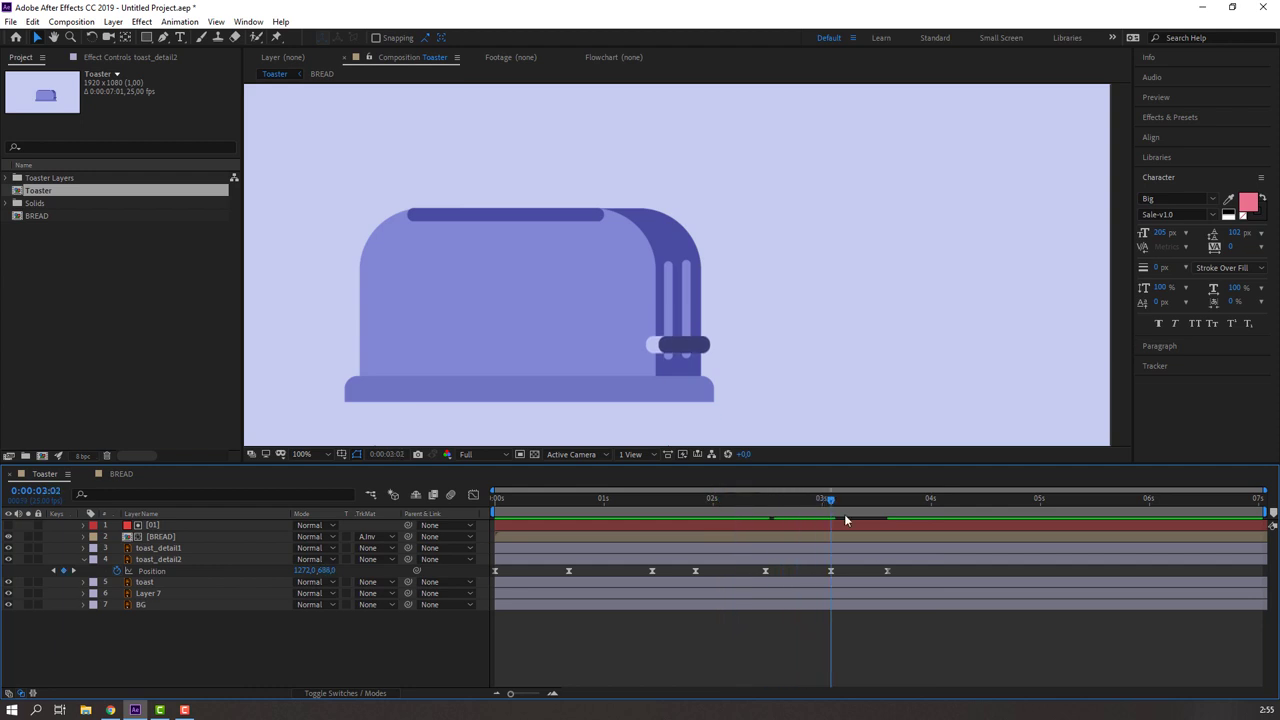
{"action": "left_click", "coordinate": [886, 571]}
{"action": "key", "text": "Delete"}
{"action": "key", "text": "ctrl+shift+a"}
- Add a Position keyframe and push the lever down to Y 689
{"action": "left_click", "coordinate": [325, 574]}
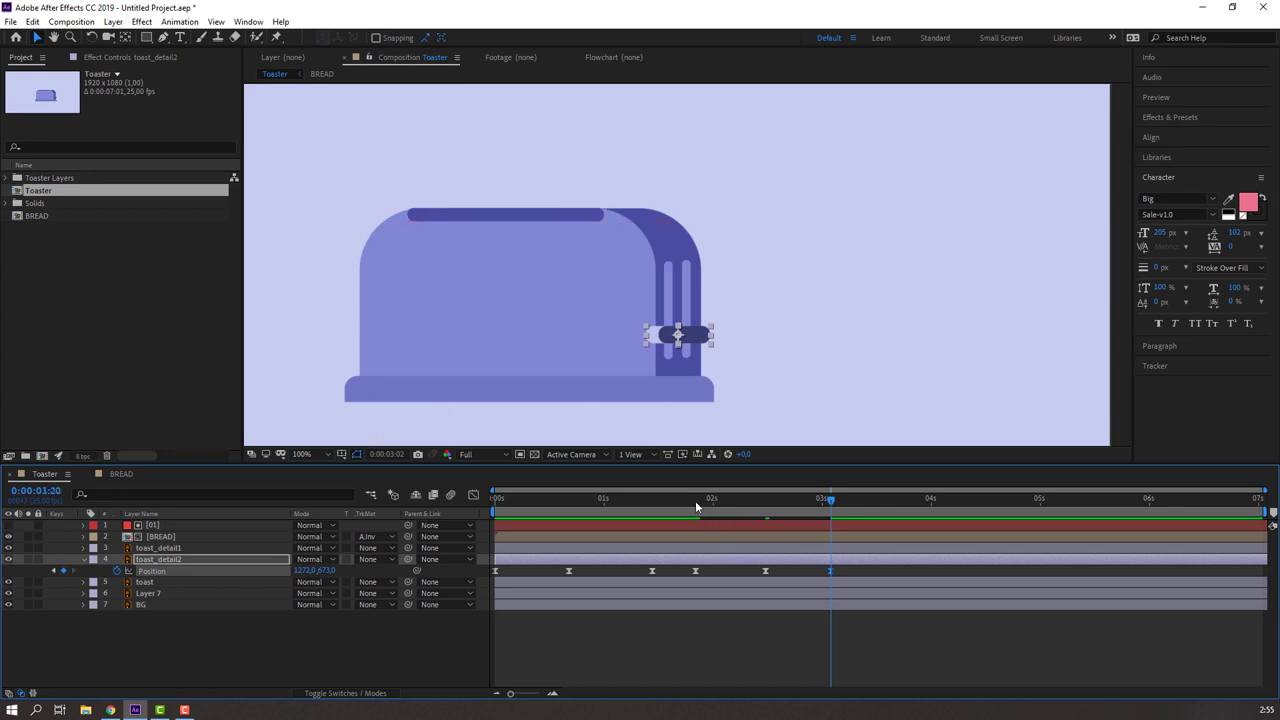
{"action": "left_click_drag", "start_coordinate": [695, 500], "coordinate": [832, 512]}
{"action": "left_click", "coordinate": [63, 570]}
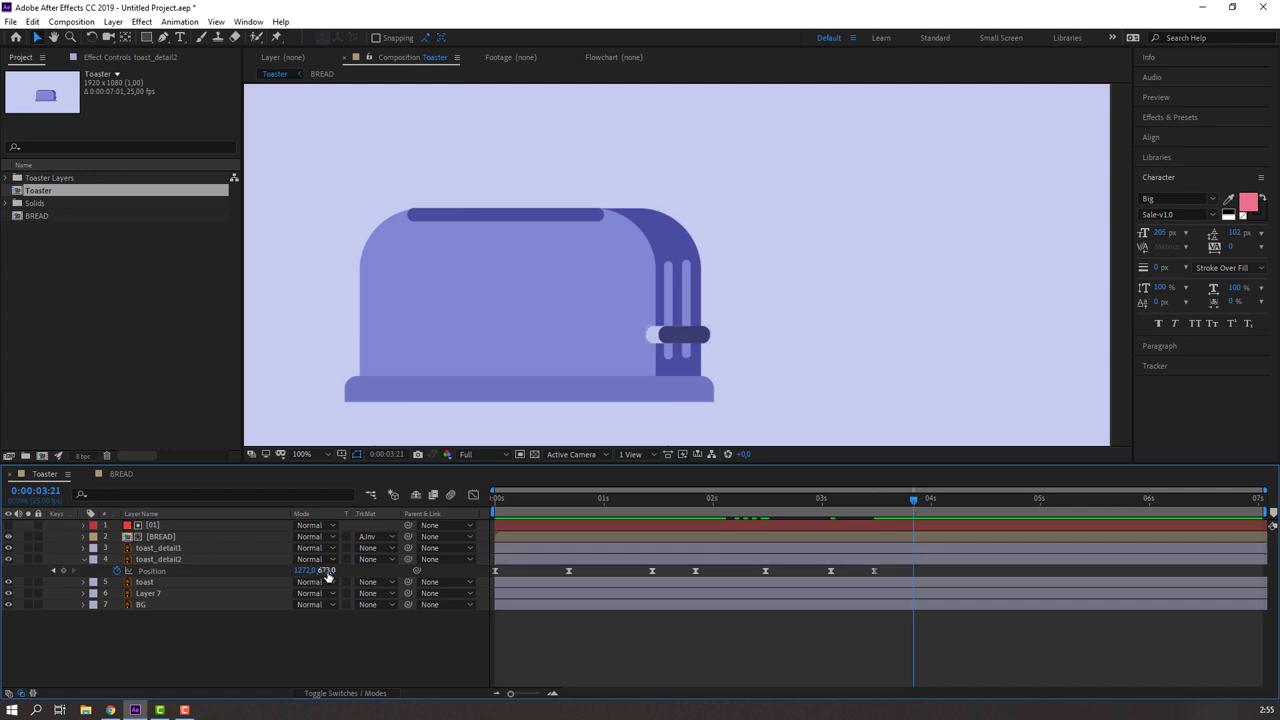
{"action": "left_click_drag", "start_coordinate": [325, 570], "coordinate": [338, 570]}
{"action": "left_click", "coordinate": [941, 559]}
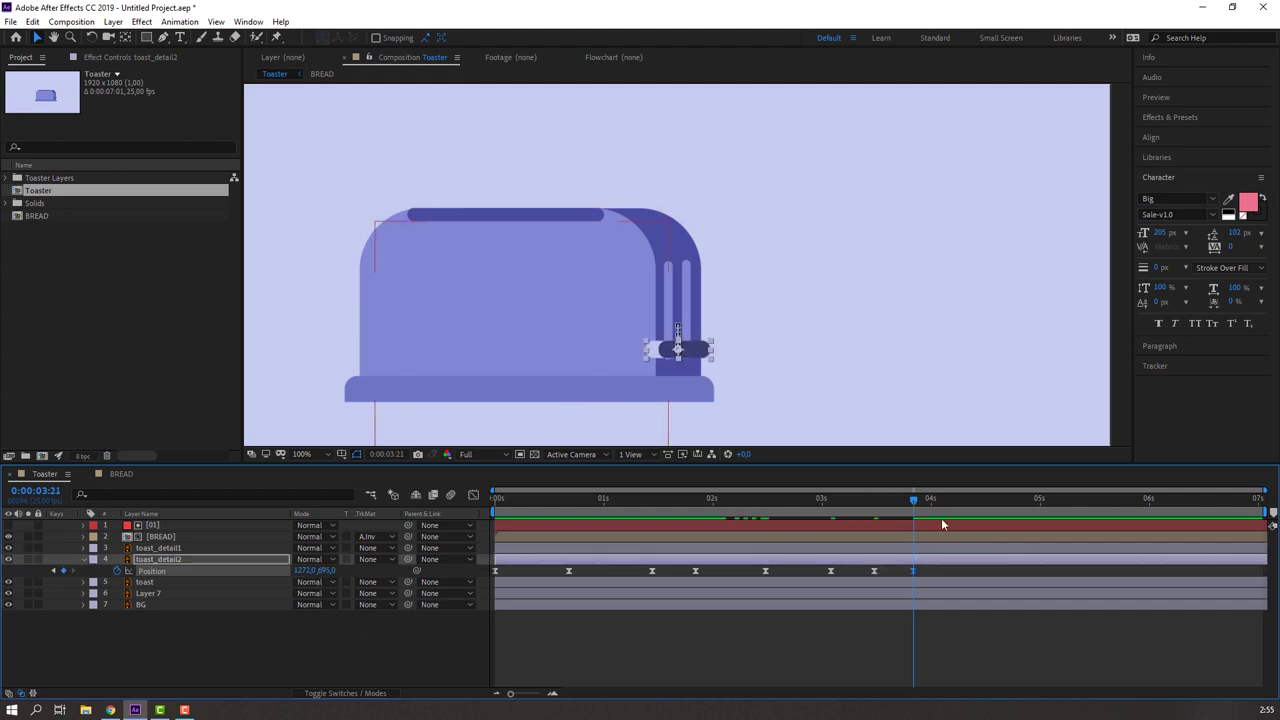
- Raise the lever at 4:08, then key smaller bounces around 4:17 and 4:23
{"action": "left_click", "coordinate": [966, 499]}
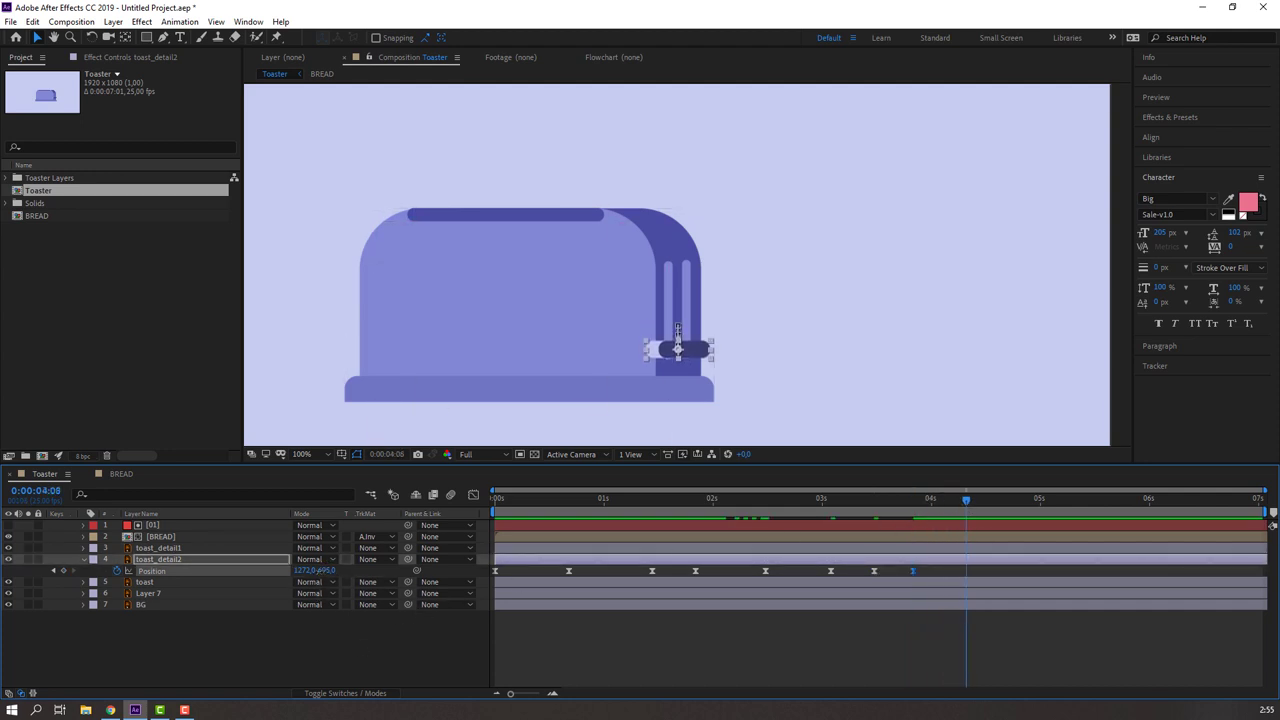
{"action": "key", "text": "shift+Up"}
{"action": "key", "text": "shift+Up"}
{"action": "key", "text": "shift+Up"}
{"action": "key", "text": "shift+Up"}
{"action": "key", "text": "shift+Up"}
{"action": "key", "text": "shift+Up"}
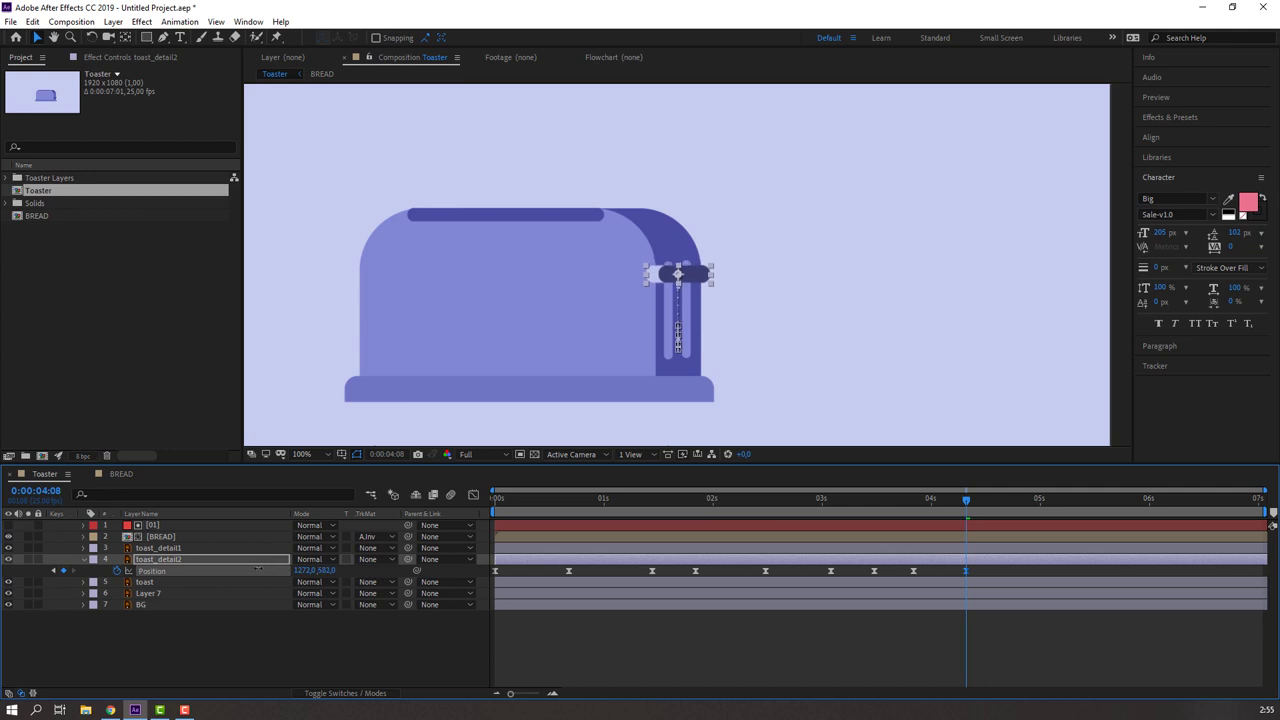
{"action": "key", "text": "Up"}
{"action": "key", "text": "Up"}
{"action": "key", "text": "Up"}
{"action": "key", "text": "Down"}
{"action": "key", "text": "Down"}
{"action": "key", "text": "Down"}
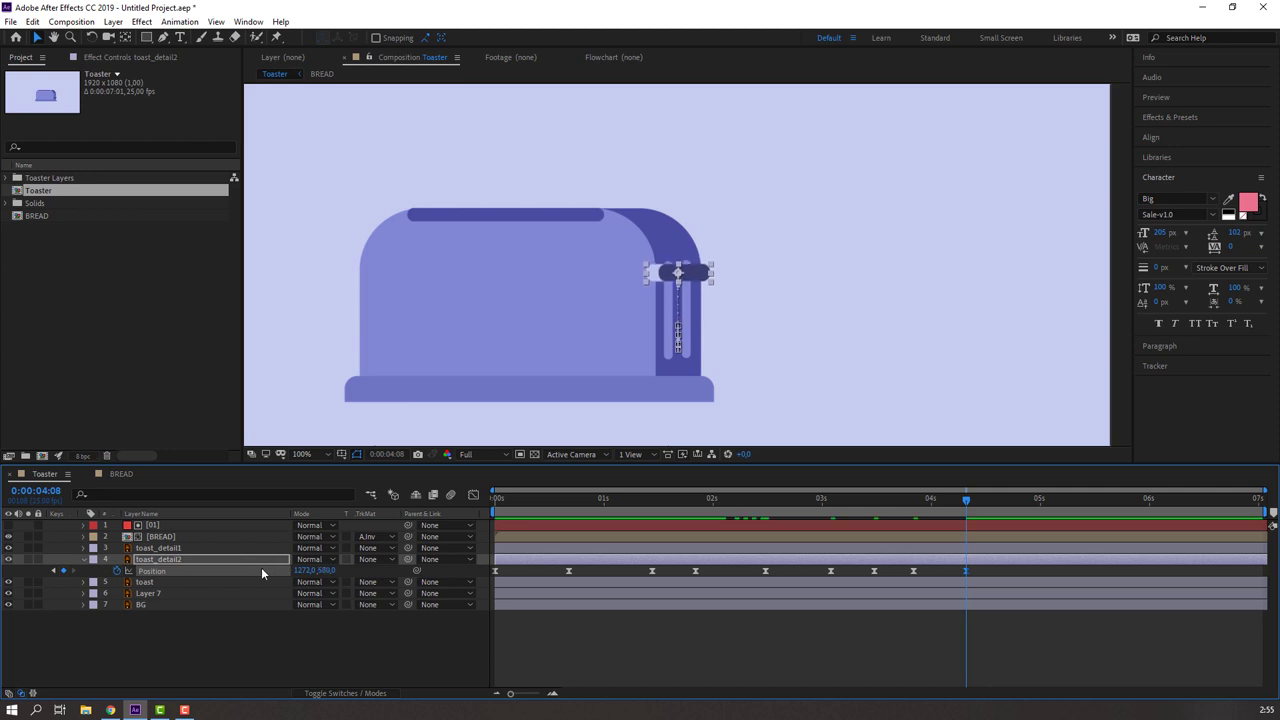
{"action": "key", "text": "Page_Down"}
{"action": "key", "text": "Page_Down"}
{"action": "key", "text": "Page_Down"}
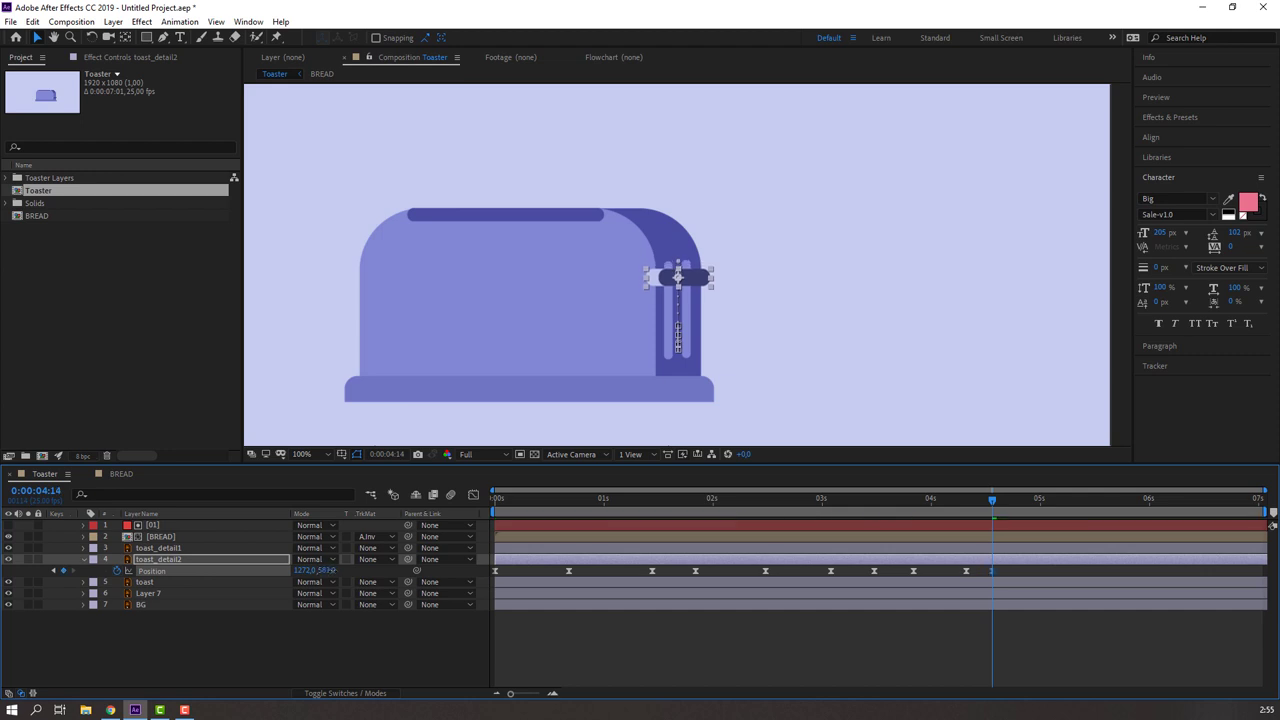
{"action": "key", "text": "shift+Down"}
{"action": "key", "text": "shift+Down"}
{"action": "key", "text": "shift+Down"}
{"action": "key", "text": "Page_Down"}
{"action": "key", "text": "Page_Down"}
{"action": "key", "text": "Page_Down"}
{"action": "key", "text": "Page_Down"}
{"action": "key", "text": "Page_Down"}
{"action": "key", "text": "Page_Down"}
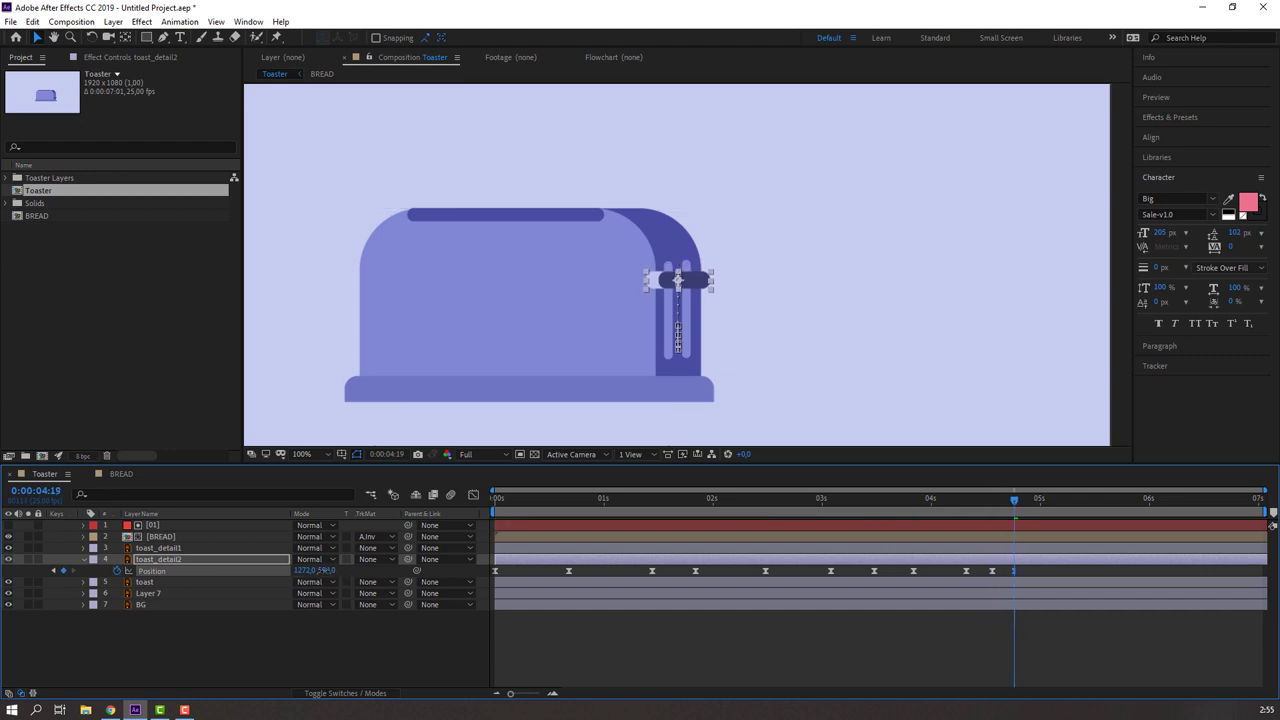
{"action": "left_click_drag", "start_coordinate": [331, 571], "coordinate": [323, 575]}
{"action": "key", "text": "Page_Down"}
{"action": "key", "text": "Page_Down"}
{"action": "key", "text": "Down"}
{"action": "key", "text": "Down"}
{"action": "key", "text": "Down"}
- Preview the lever's bounce and select its later Position keyframes
{"action": "left_click_drag", "start_coordinate": [925, 497], "coordinate": [1022, 505]}
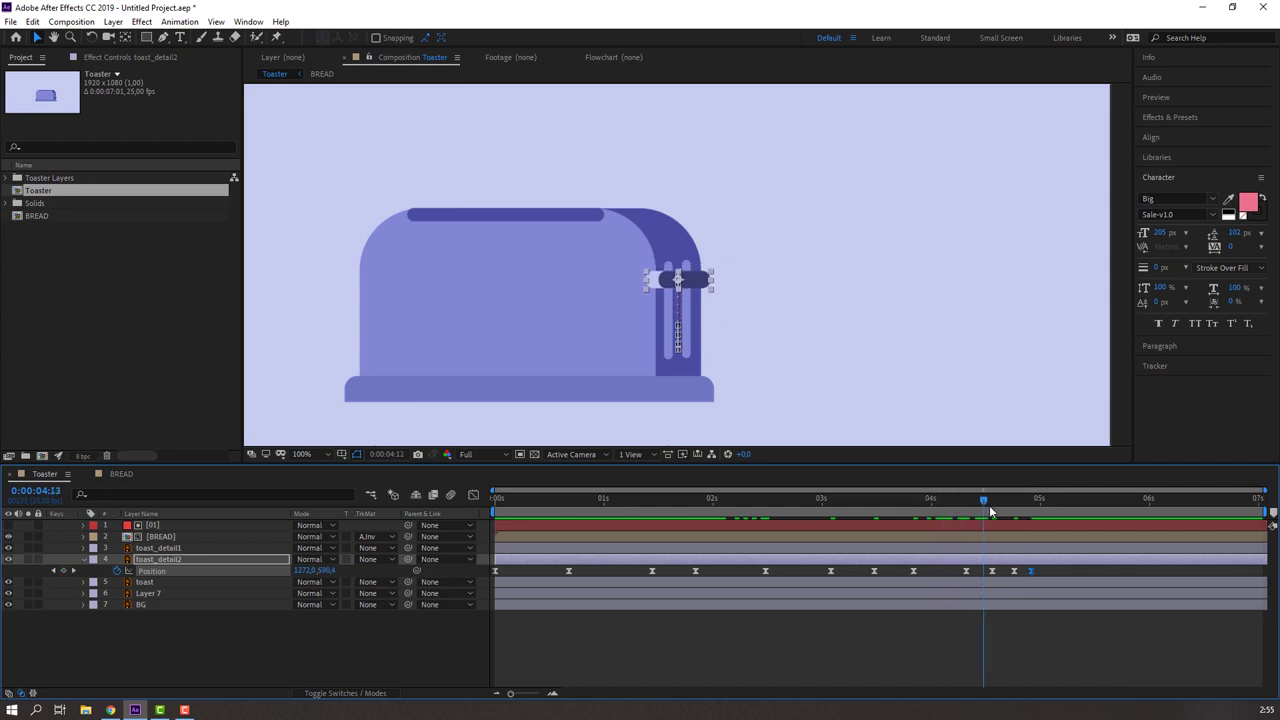
{"action": "left_click", "coordinate": [1071, 635]}
{"action": "key", "text": "space"}
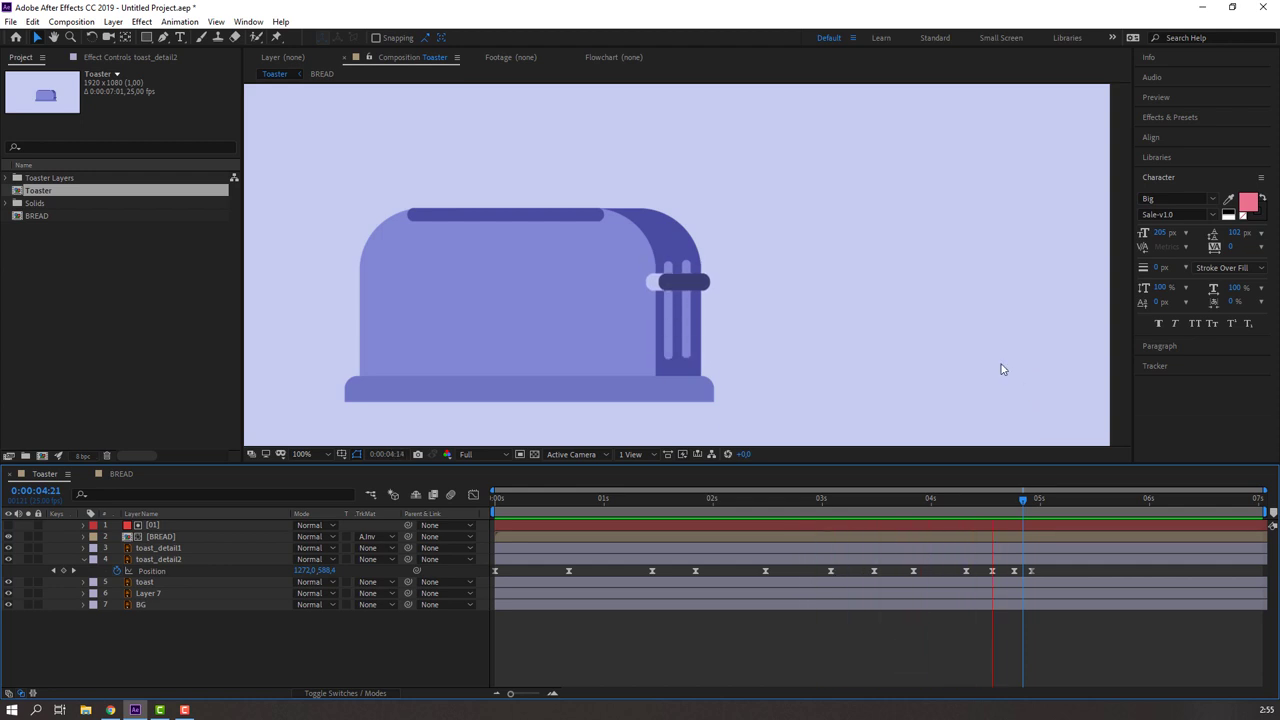
{"action": "left_click", "coordinate": [791, 503]}
{"action": "left_click_drag", "start_coordinate": [791, 503], "coordinate": [875, 511]}
{"action": "mouse_move", "coordinate": [1054, 566]}
{"action": "left_mouse_down"}
{"action": "mouse_move", "coordinate": [912, 571]}
{"action": "mouse_move", "coordinate": [951, 576]}
{"action": "left_mouse_up"}
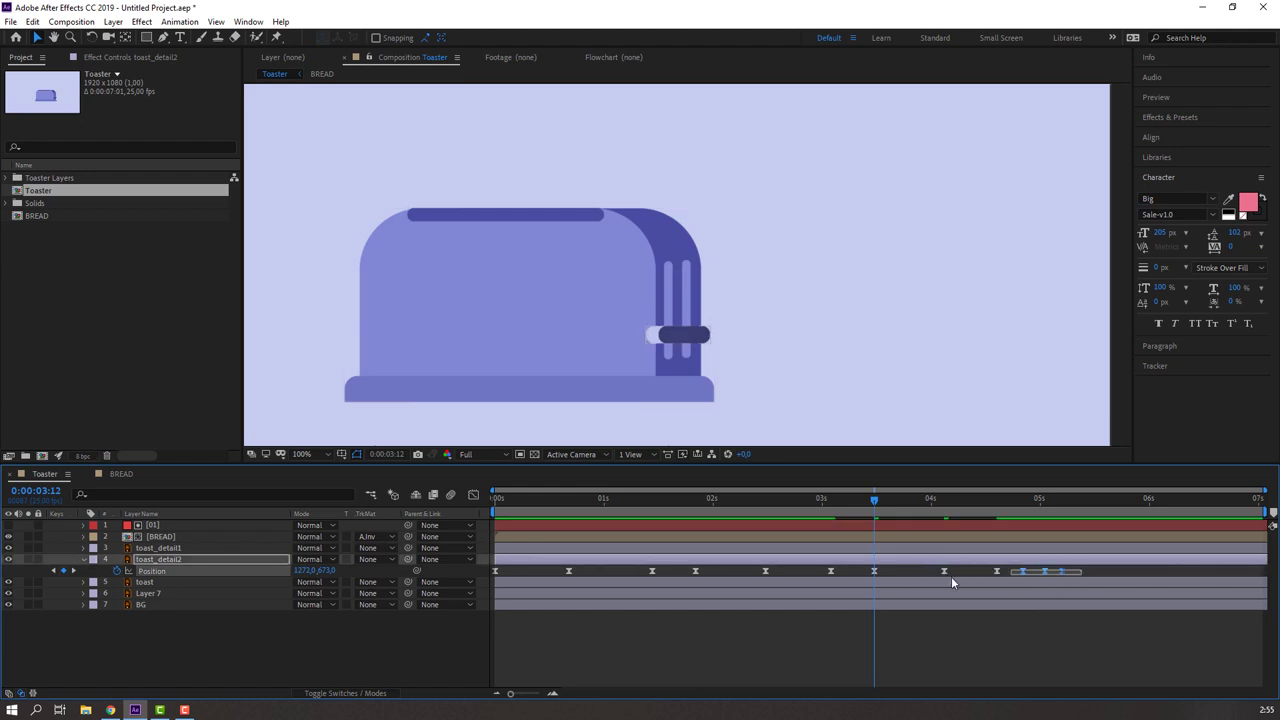
- In the speed graph, extend a Position keyframe's influence for easing and preview
{"action": "left_click", "coordinate": [475, 494]}
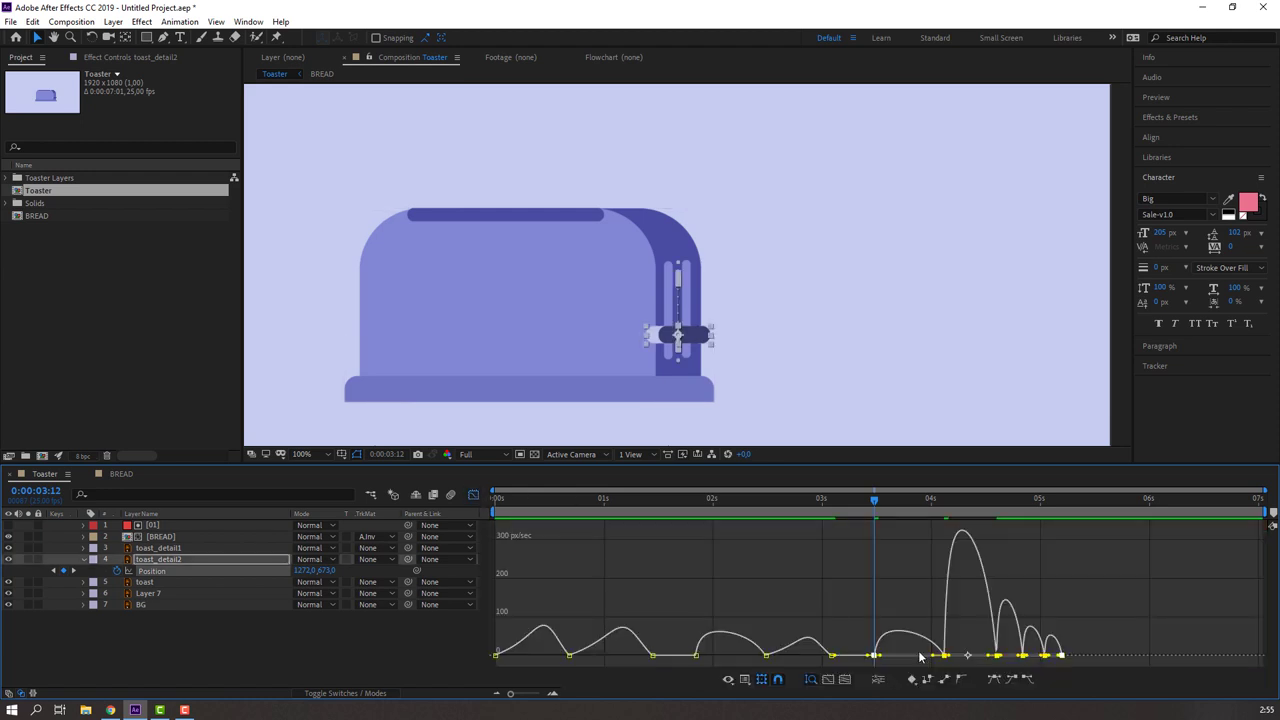
{"action": "left_click", "coordinate": [884, 662]}
{"action": "double_click", "coordinate": [883, 659]}
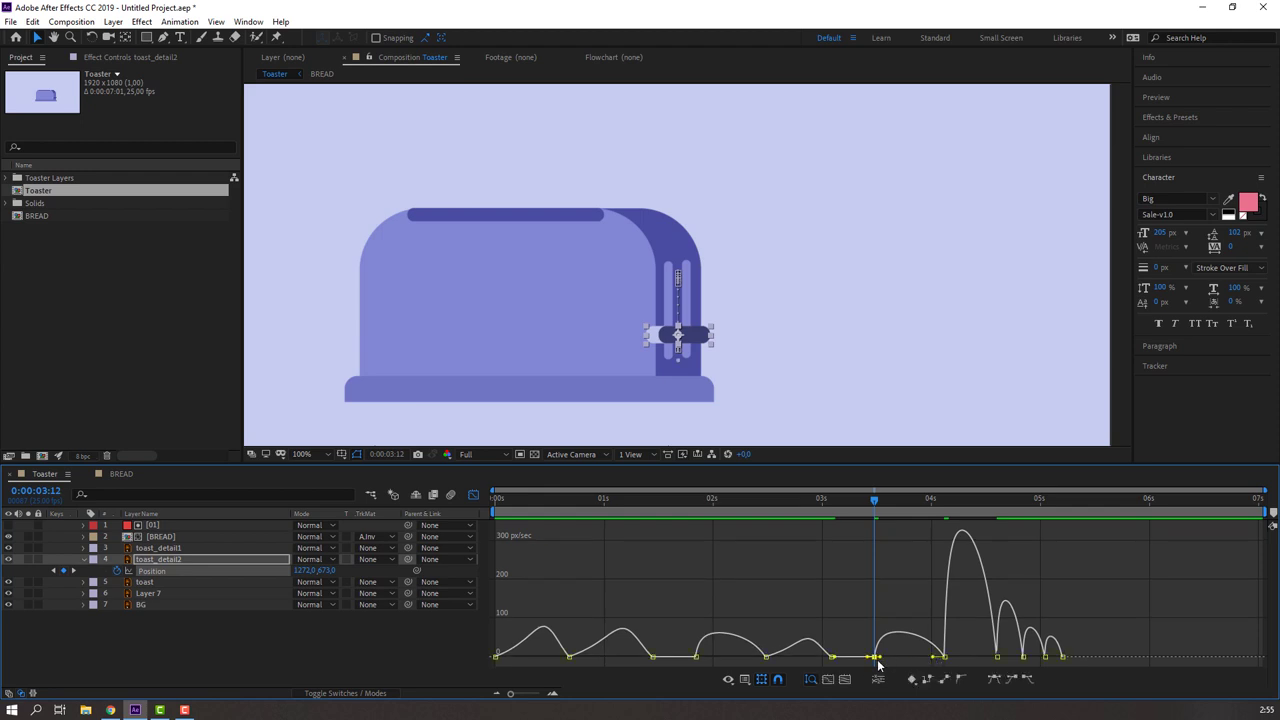
{"action": "left_click_drag", "start_coordinate": [880, 659], "coordinate": [893, 656]}
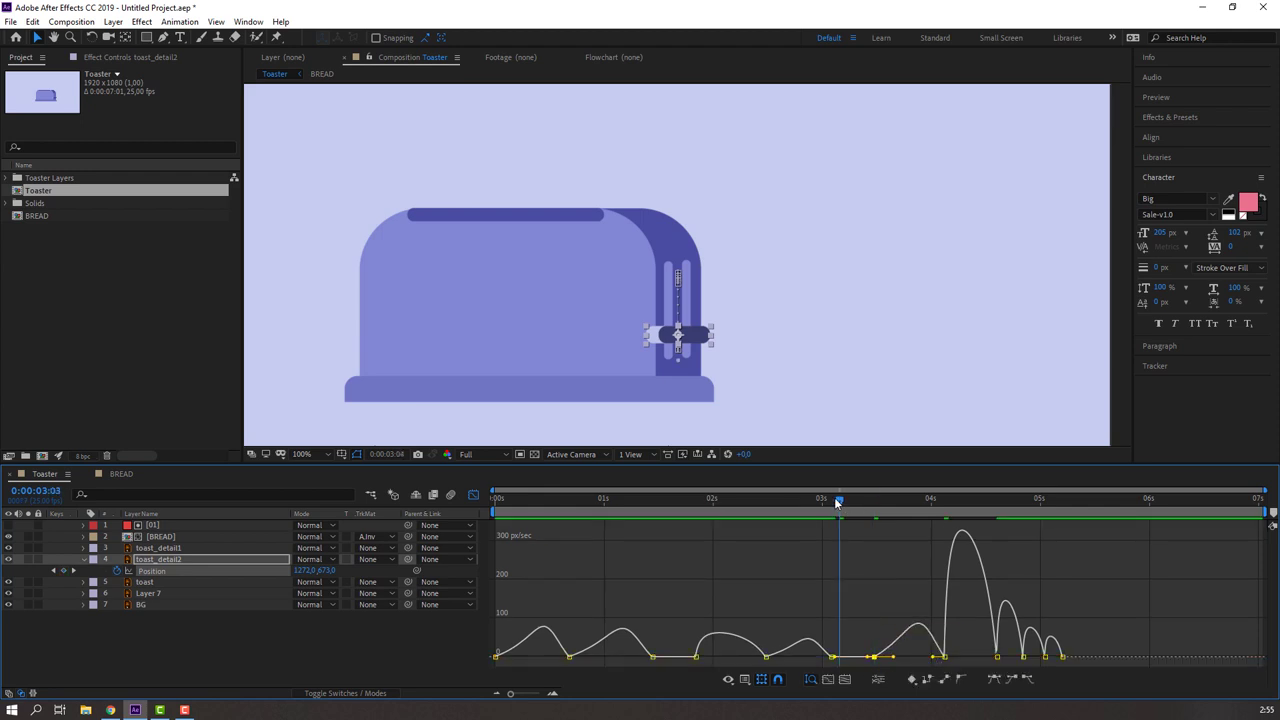
{"action": "key", "text": "space"}
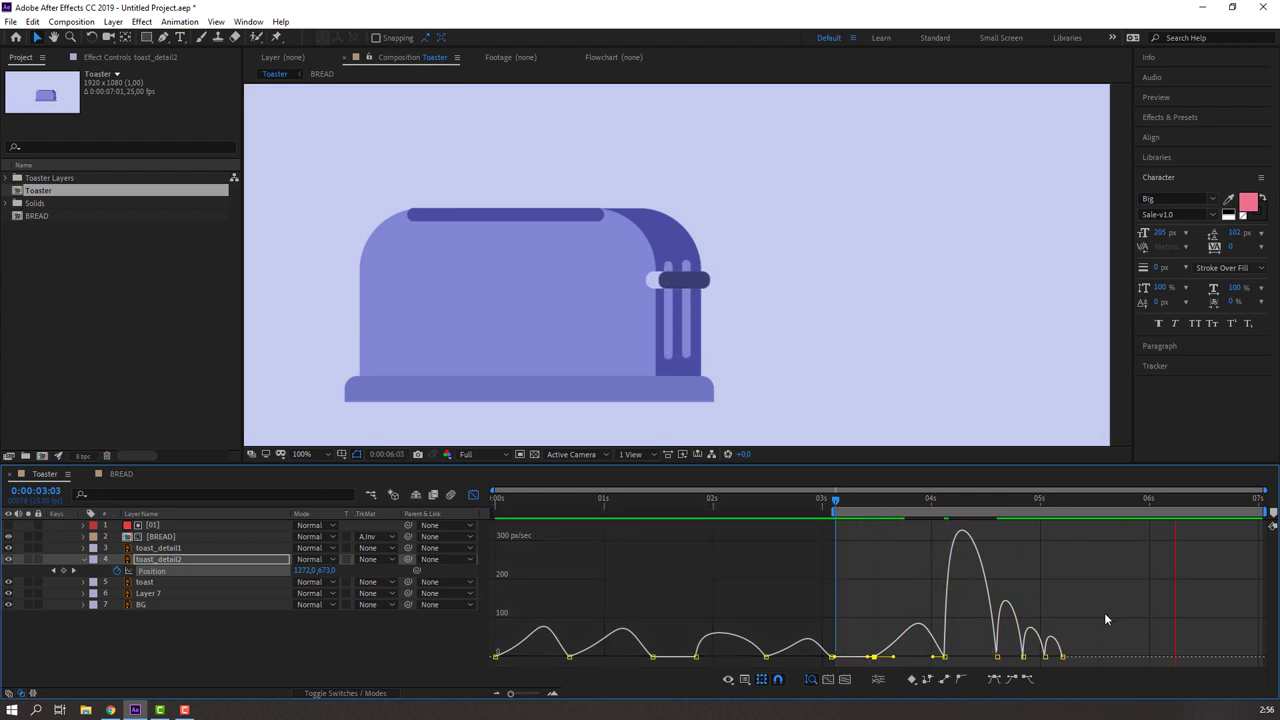
{"action": "key", "text": "space"}
- Sharpen the lever's speed peak at the keyframe near 4 seconds
{"action": "left_click", "coordinate": [985, 665]}
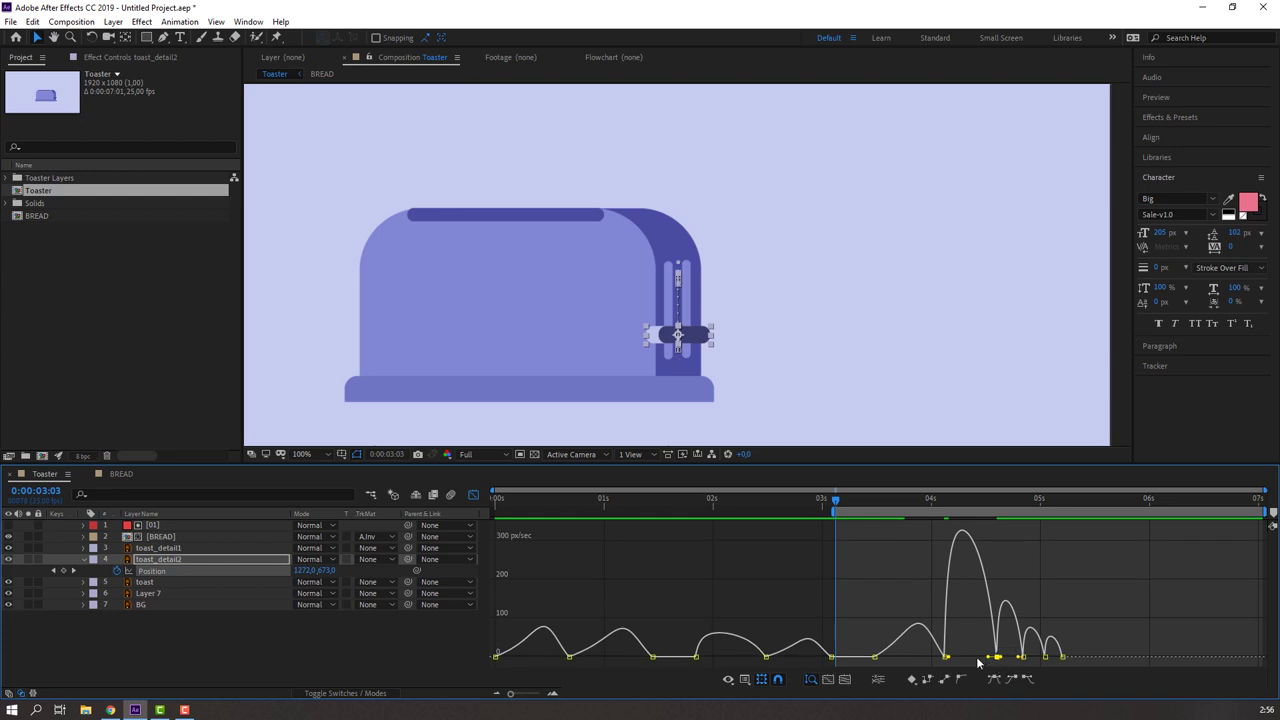
{"action": "mouse_move", "coordinate": [943, 657]}
{"action": "left_mouse_down"}
{"action": "mouse_move", "coordinate": [942, 668]}
{"action": "mouse_move", "coordinate": [1094, 578]}
{"action": "left_mouse_up"}
{"action": "key", "text": "space"}
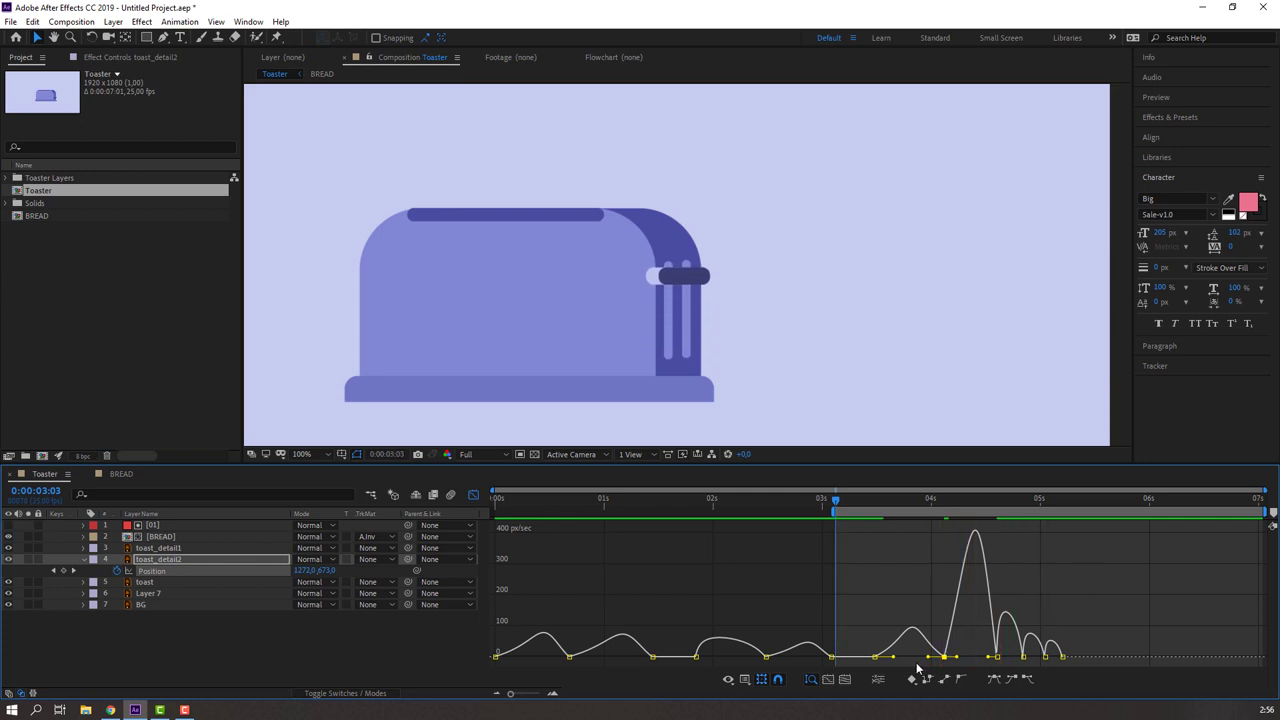
{"action": "key", "text": "space"}
{"action": "left_click_drag", "start_coordinate": [898, 660], "coordinate": [907, 657]}
{"action": "key", "text": "space"}
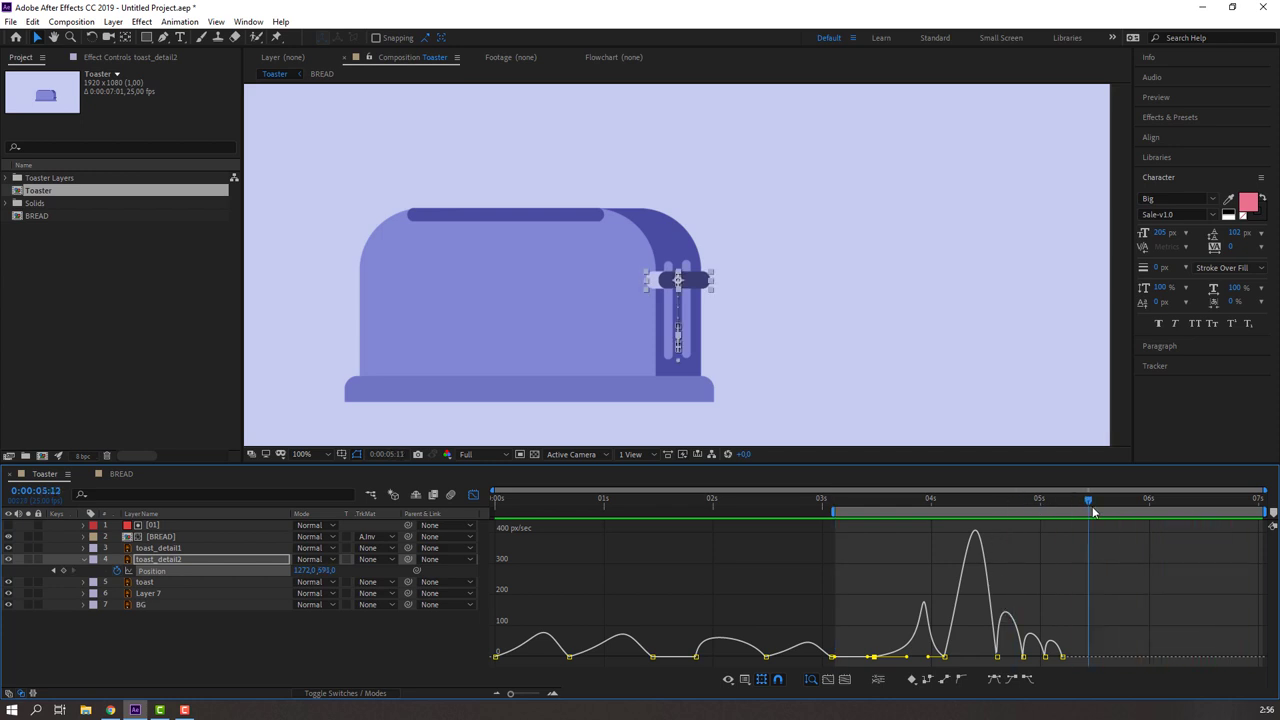
- End the work area at 5:12 and preview it
{"action": "key", "text": "space"}
{"action": "key", "text": "n"}
{"action": "key", "text": "space"}
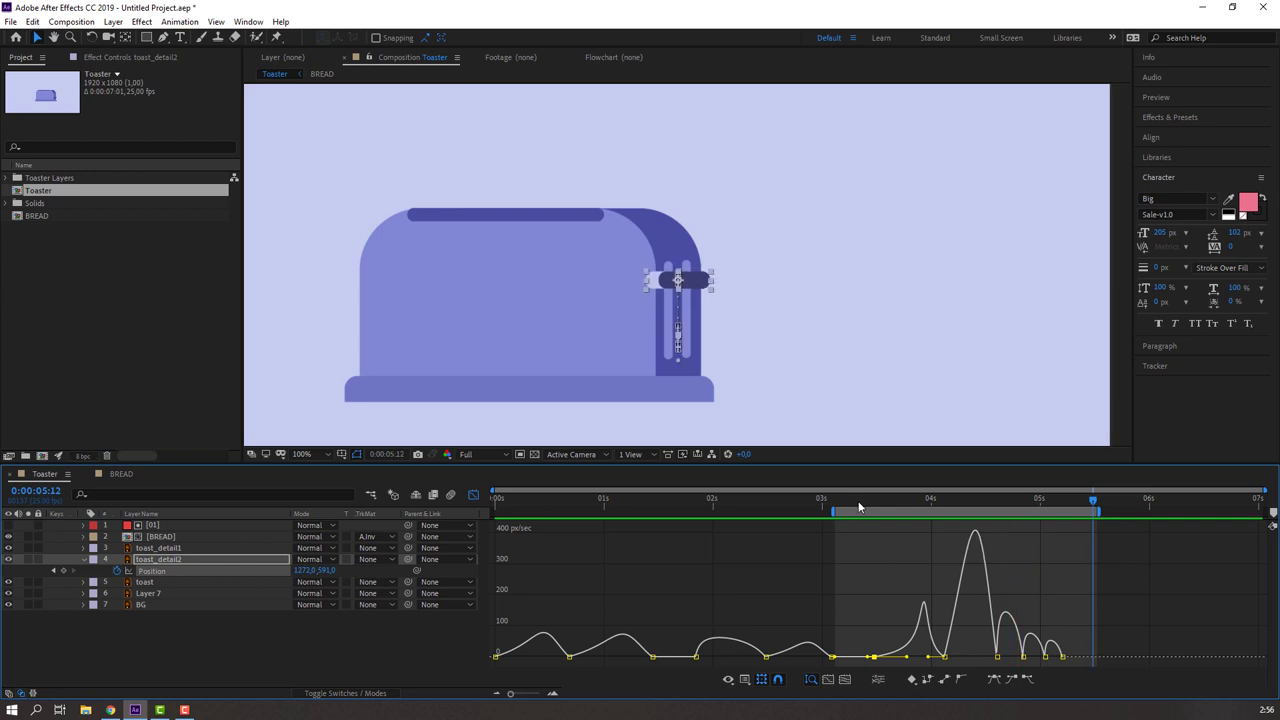
- Shift the speed peak before the 4-second keyframe later and preview the timing
{"action": "mouse_move", "coordinate": [857, 500]}
{"action": "left_mouse_down"}
{"action": "mouse_move", "coordinate": [946, 513]}
{"action": "mouse_move", "coordinate": [932, 514]}
{"action": "left_mouse_up"}
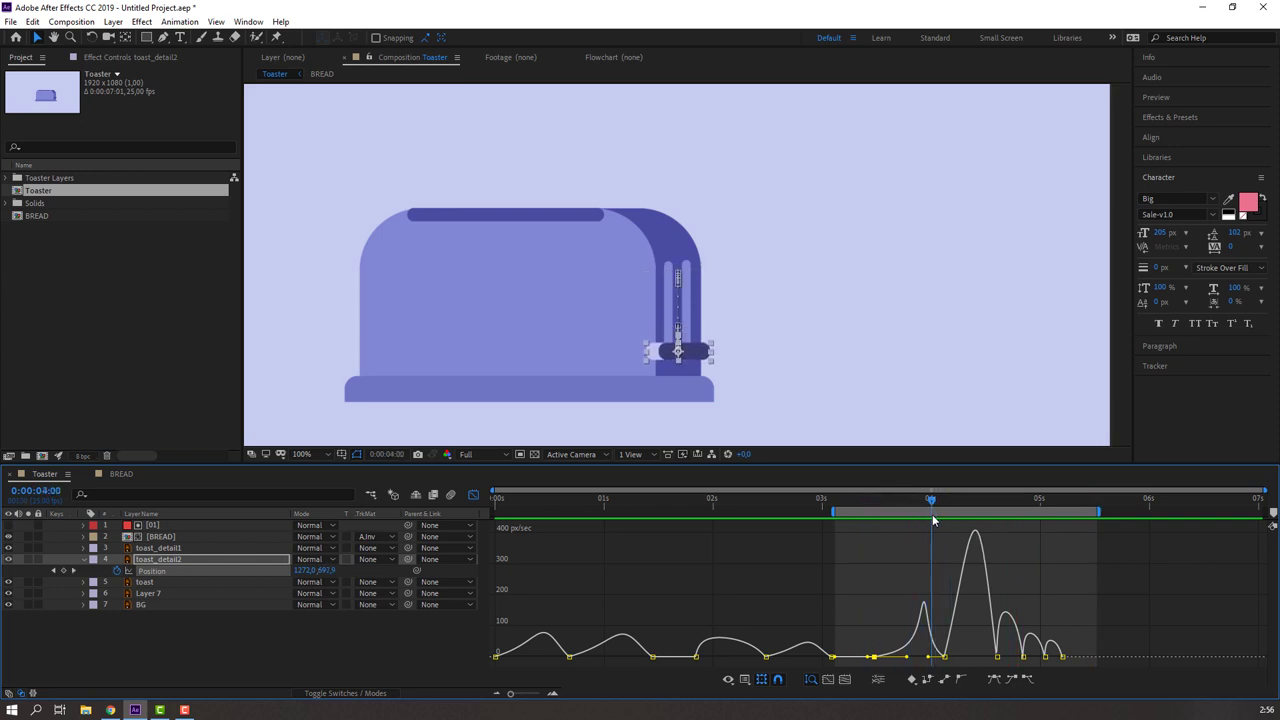
{"action": "left_click_drag", "start_coordinate": [935, 661], "coordinate": [950, 661]}
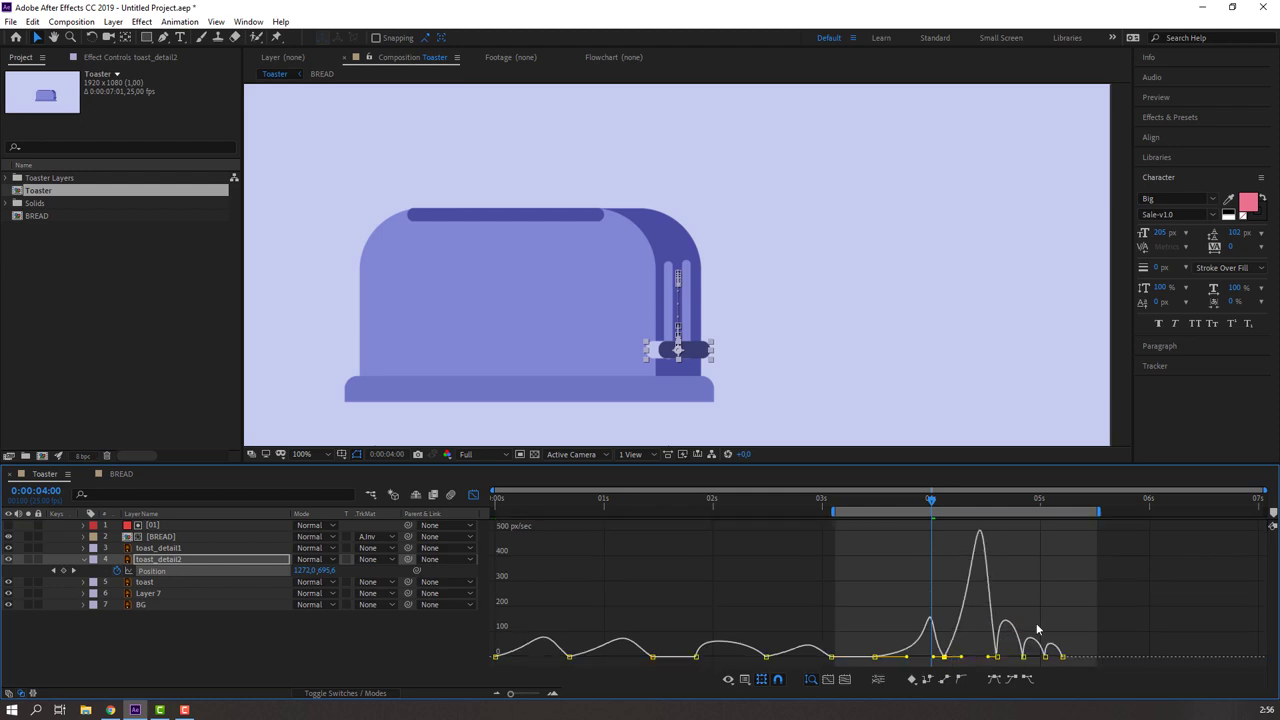
{"action": "key", "text": "space"}
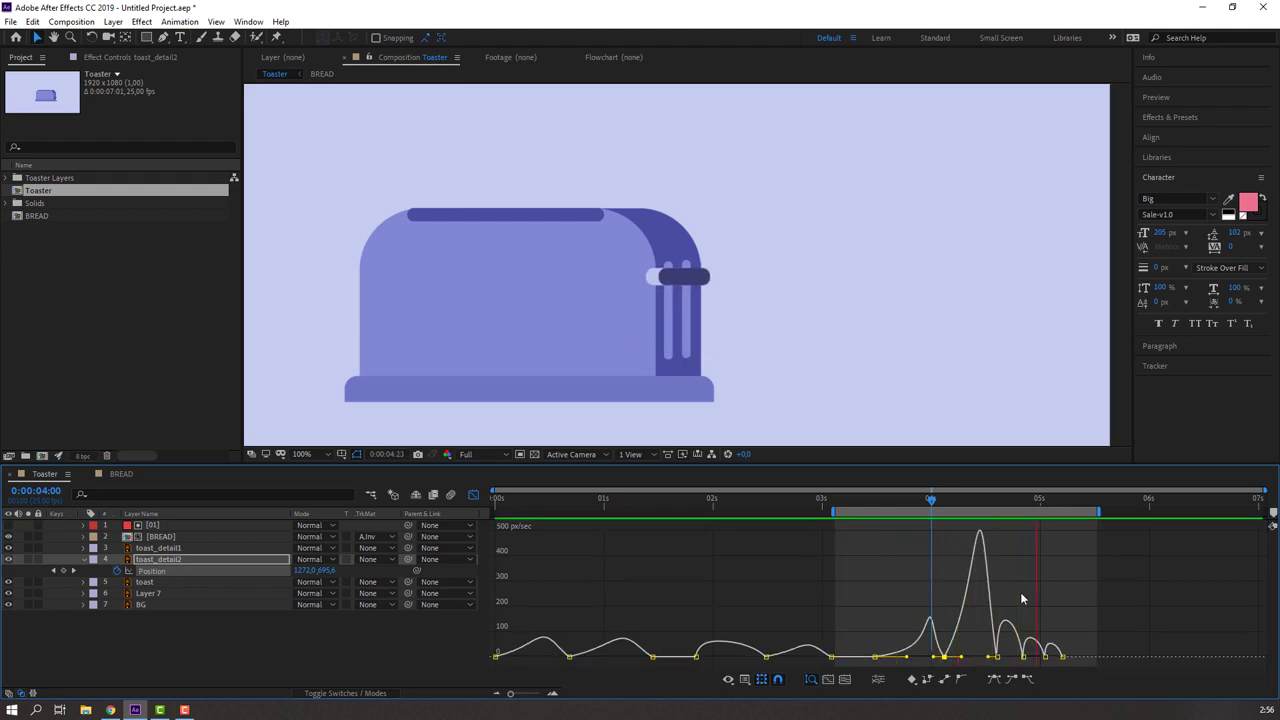
{"action": "key", "text": "space"}
- Set Linear spatial interpolation on the lever's later Position keyframes and preview
{"action": "left_click", "coordinate": [474, 495]}
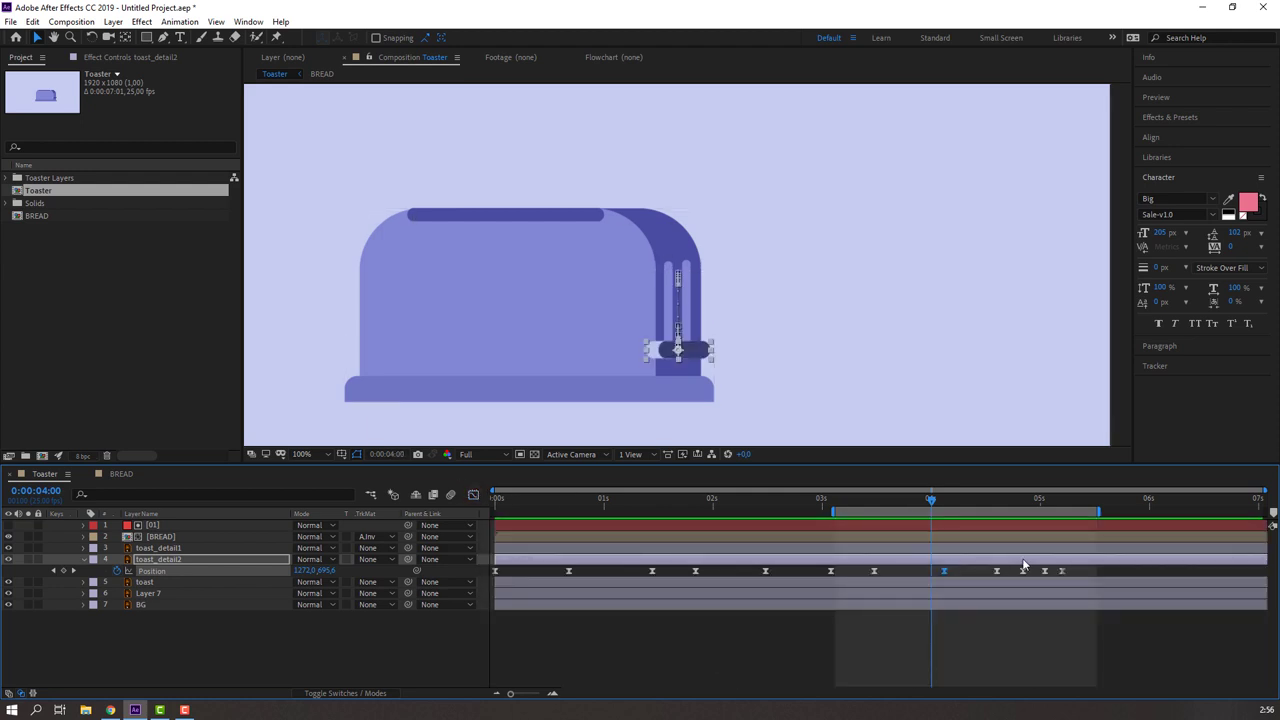
{"action": "mouse_move", "coordinate": [1070, 566]}
{"action": "left_mouse_down"}
{"action": "mouse_move", "coordinate": [883, 578]}
{"action": "mouse_move", "coordinate": [1069, 581]}
{"action": "left_mouse_up"}
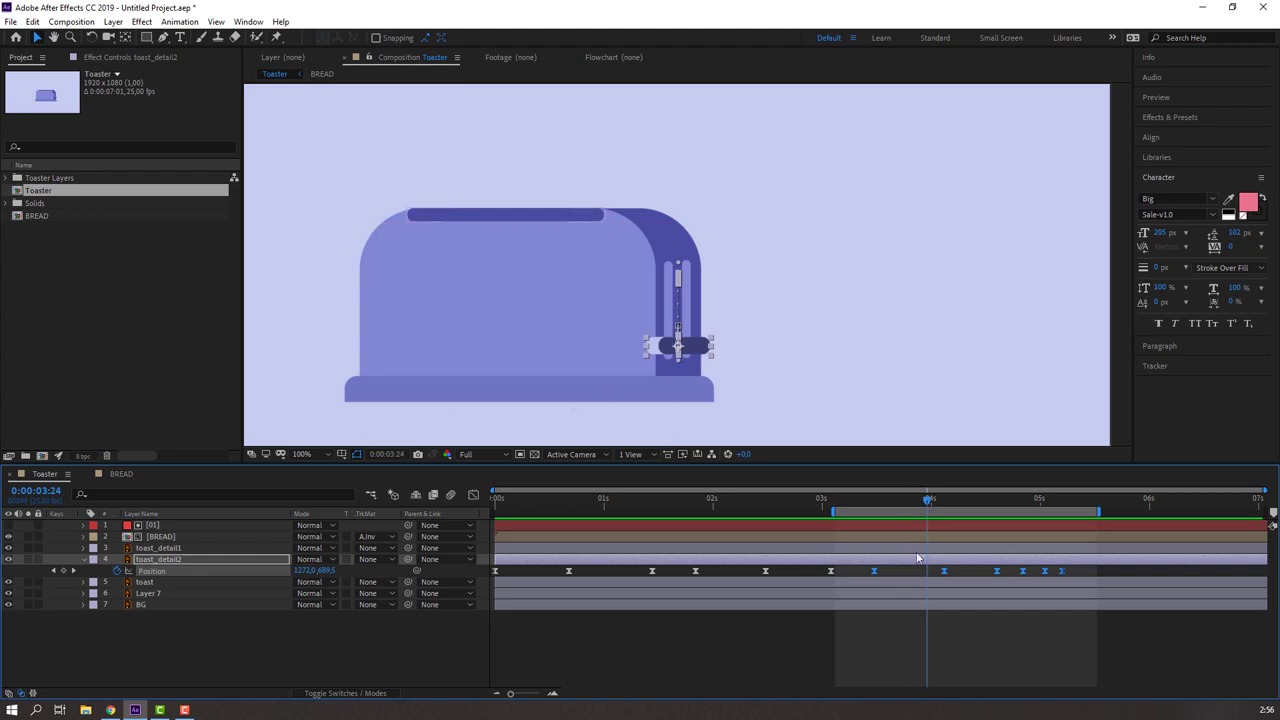
{"action": "right_click", "coordinate": [943, 573]}
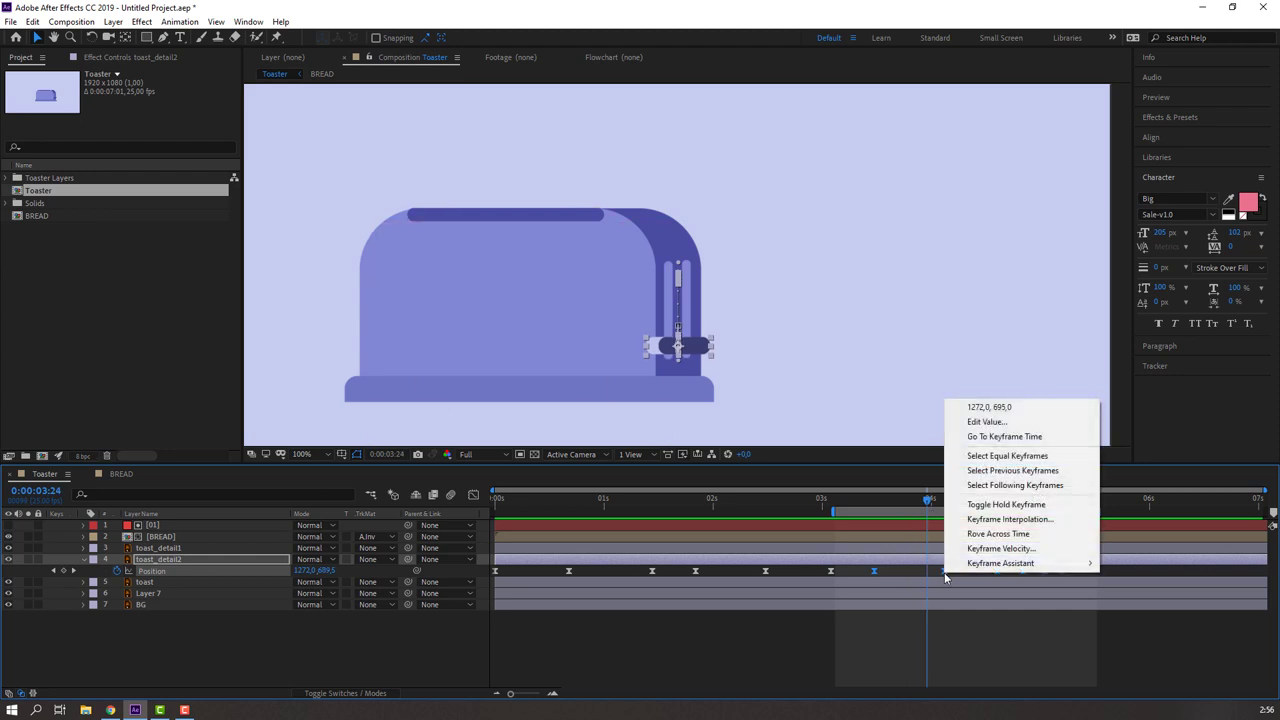
{"action": "left_click", "coordinate": [995, 523]}
{"action": "left_click", "coordinate": [762, 390]}
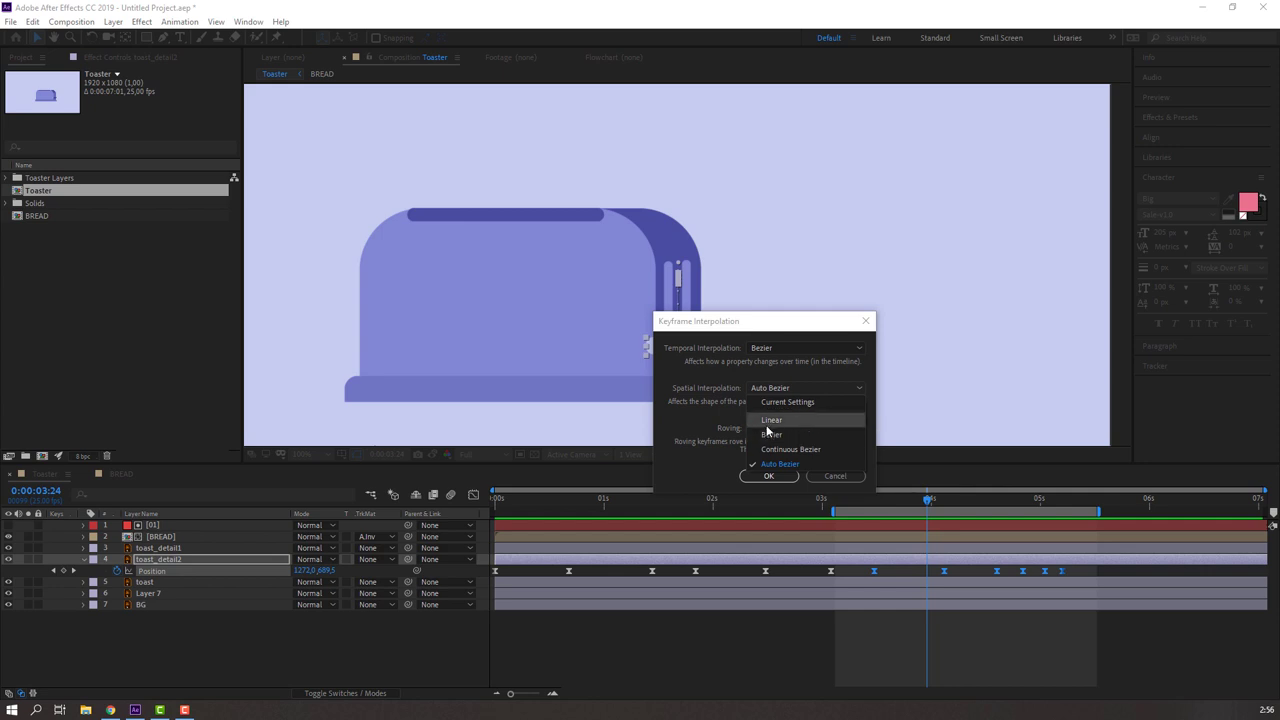
{"action": "left_click", "coordinate": [770, 434]}
{"action": "left_click", "coordinate": [768, 476]}
{"action": "key", "text": "space"}
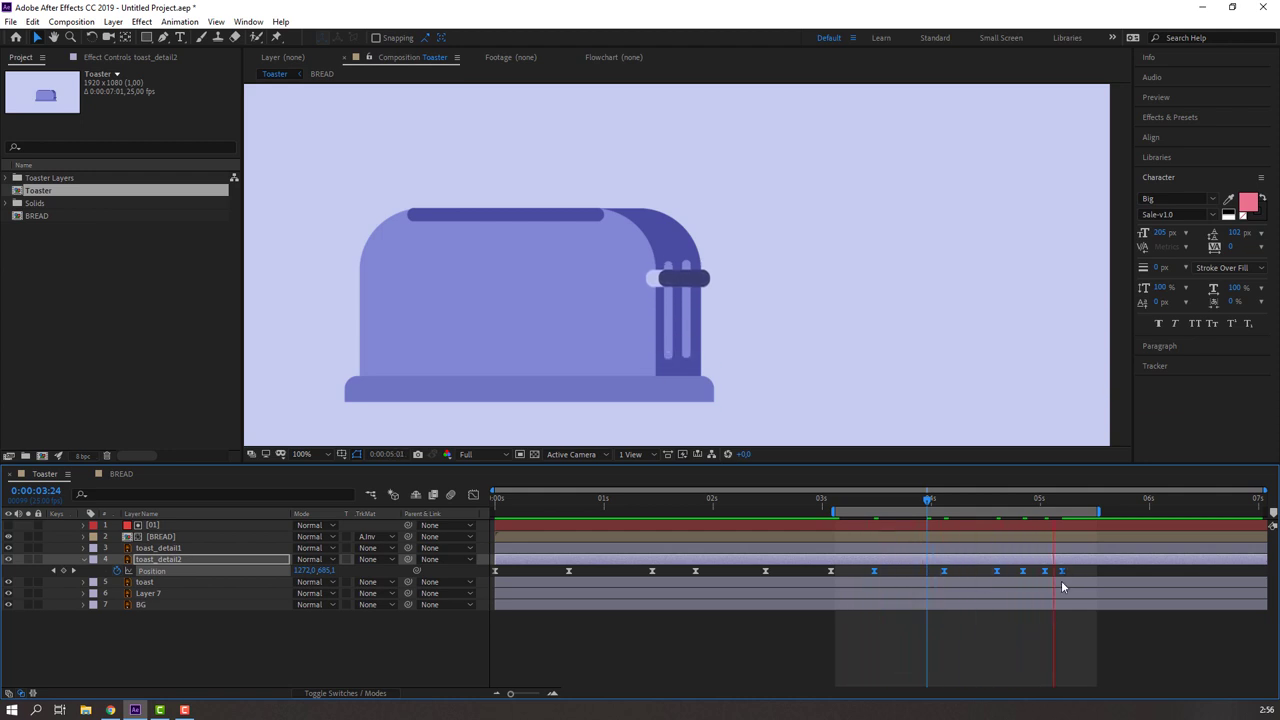
- Move the lever's last two Position keyframes slightly later and preview
{"action": "key", "text": "space"}
{"action": "left_click_drag", "start_coordinate": [929, 498], "coordinate": [1068, 527]}
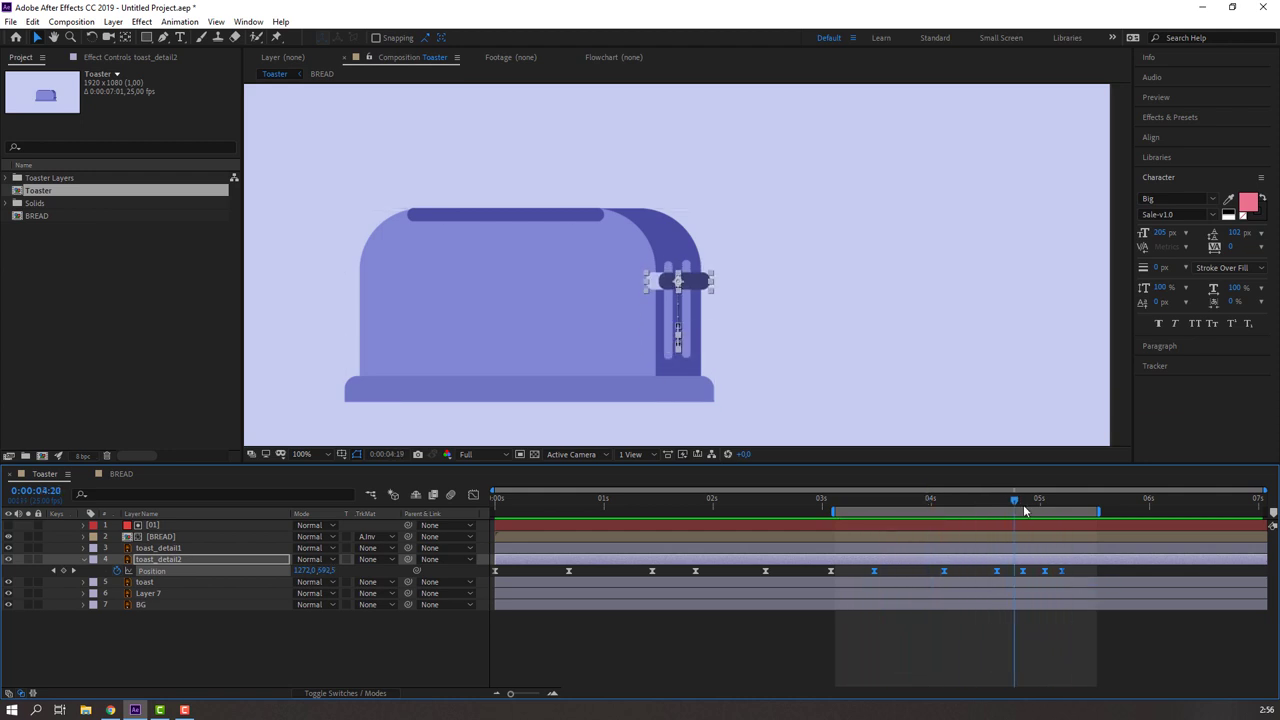
{"action": "left_click_drag", "start_coordinate": [1045, 571], "coordinate": [1080, 570]}
{"action": "left_click", "coordinate": [1148, 613]}
{"action": "key", "text": "space"}
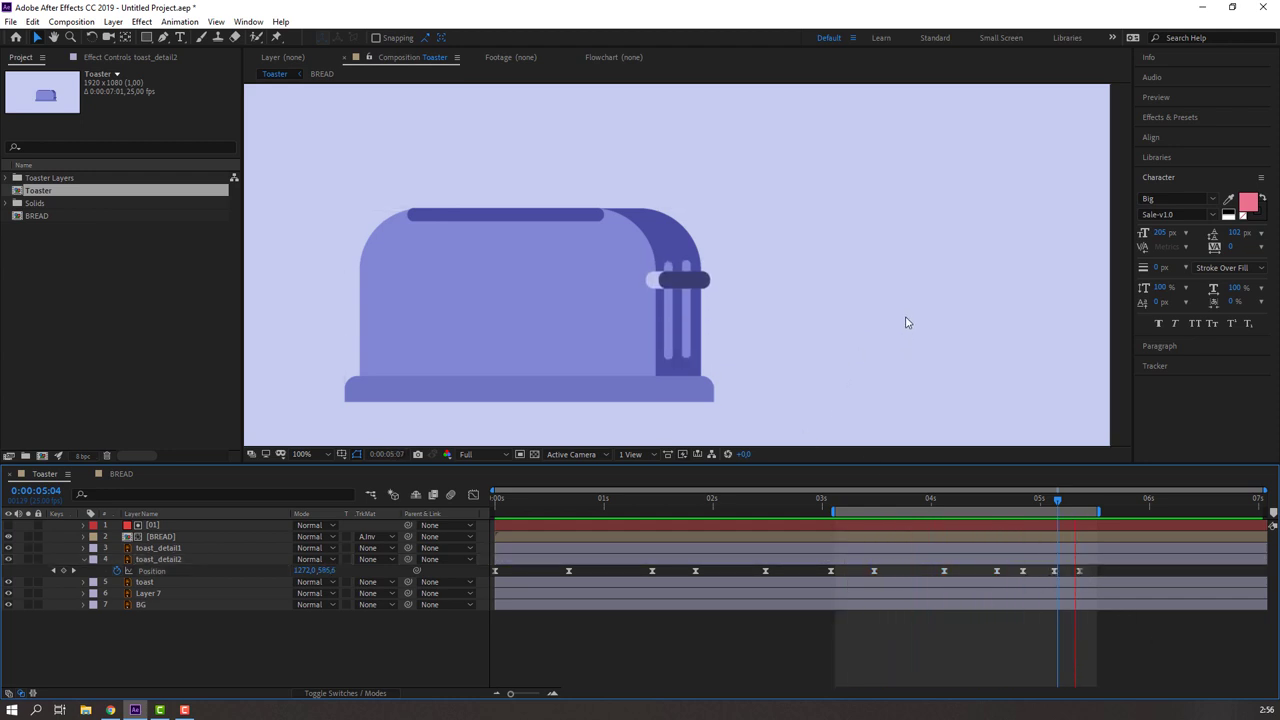
{"action": "key", "text": "space"}
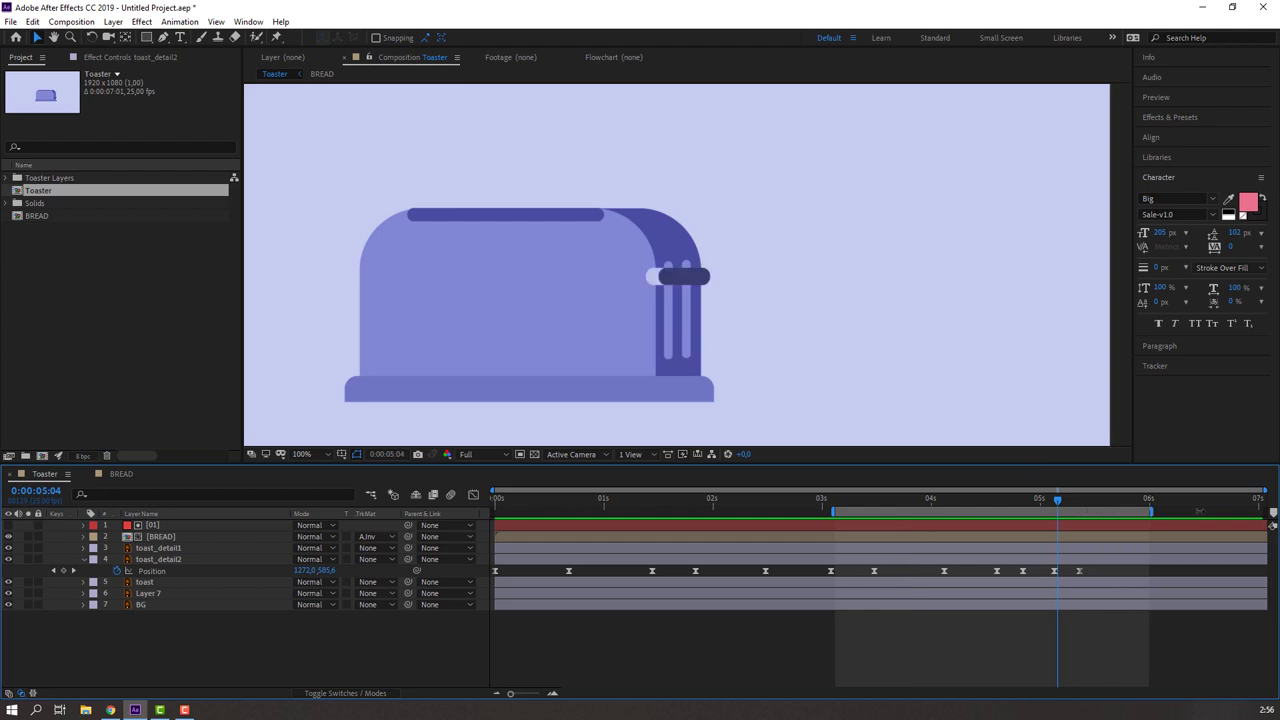
- Stretch the work area from 0 to about 6 seconds and fit the viewer
{"action": "left_click_drag", "start_coordinate": [1095, 511], "coordinate": [1210, 511]}
{"action": "key", "text": "space"}
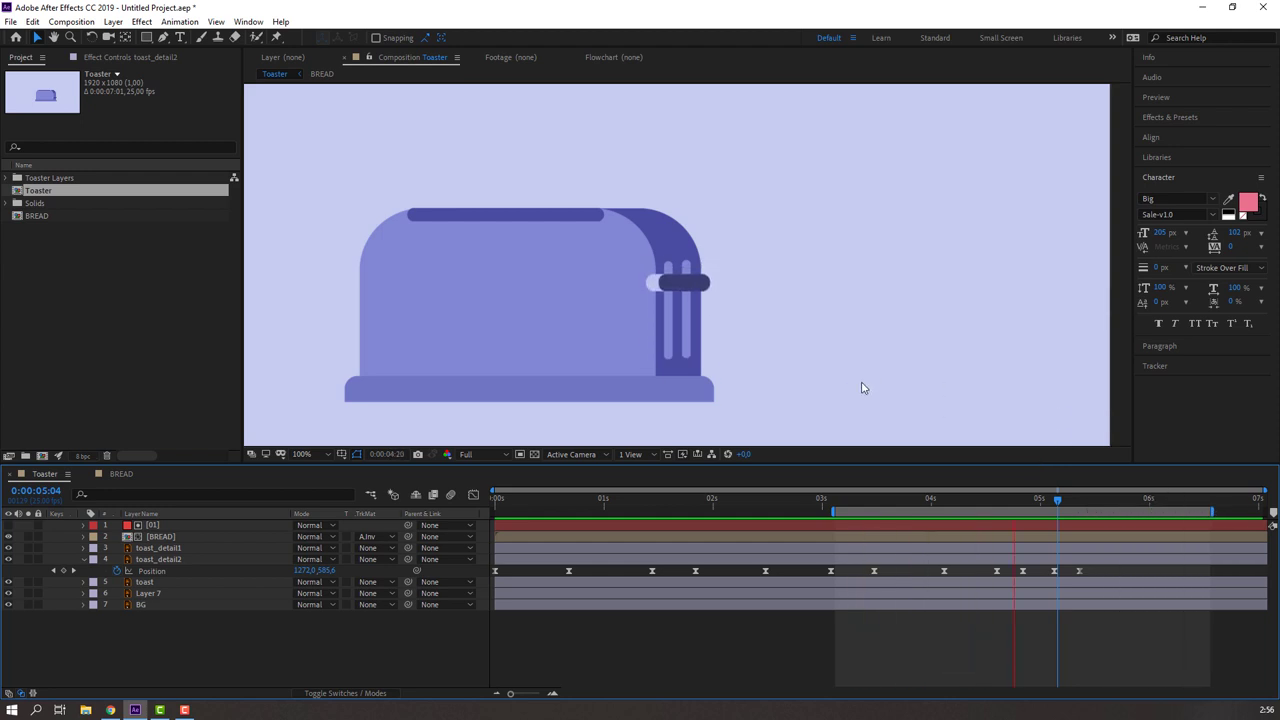
{"action": "left_click", "coordinate": [305, 454]}
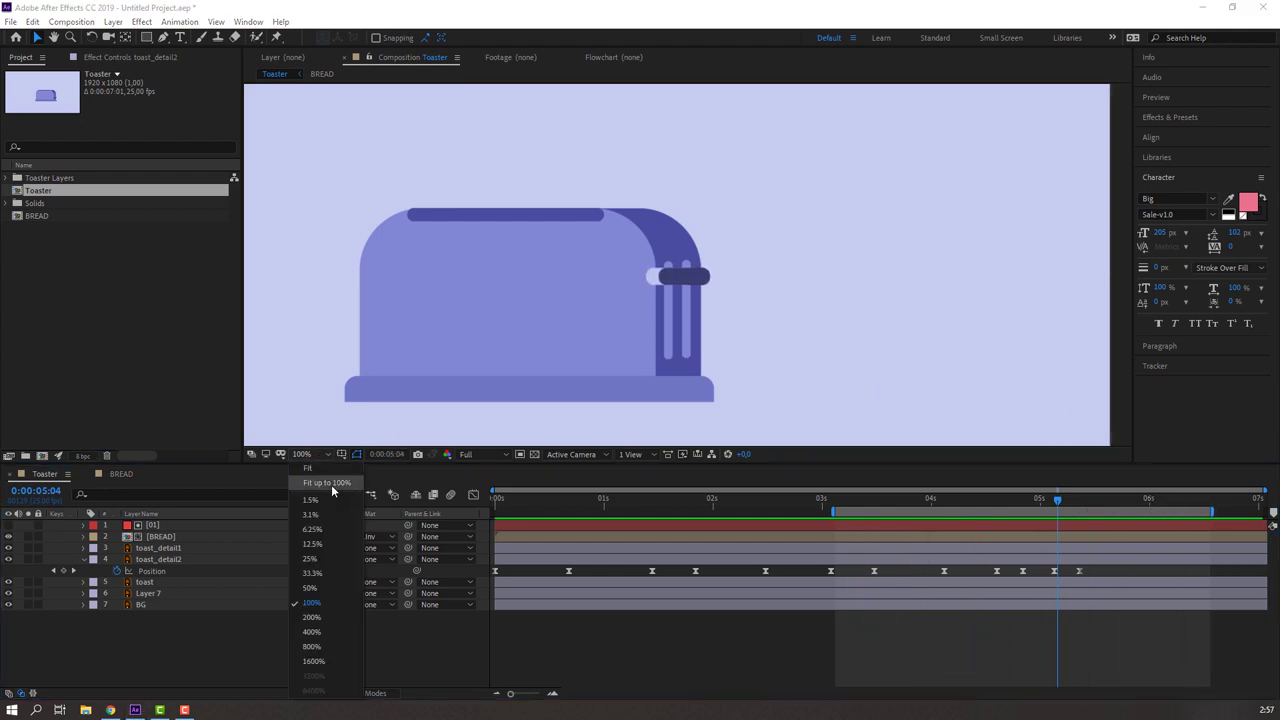
{"action": "left_click", "coordinate": [305, 467]}
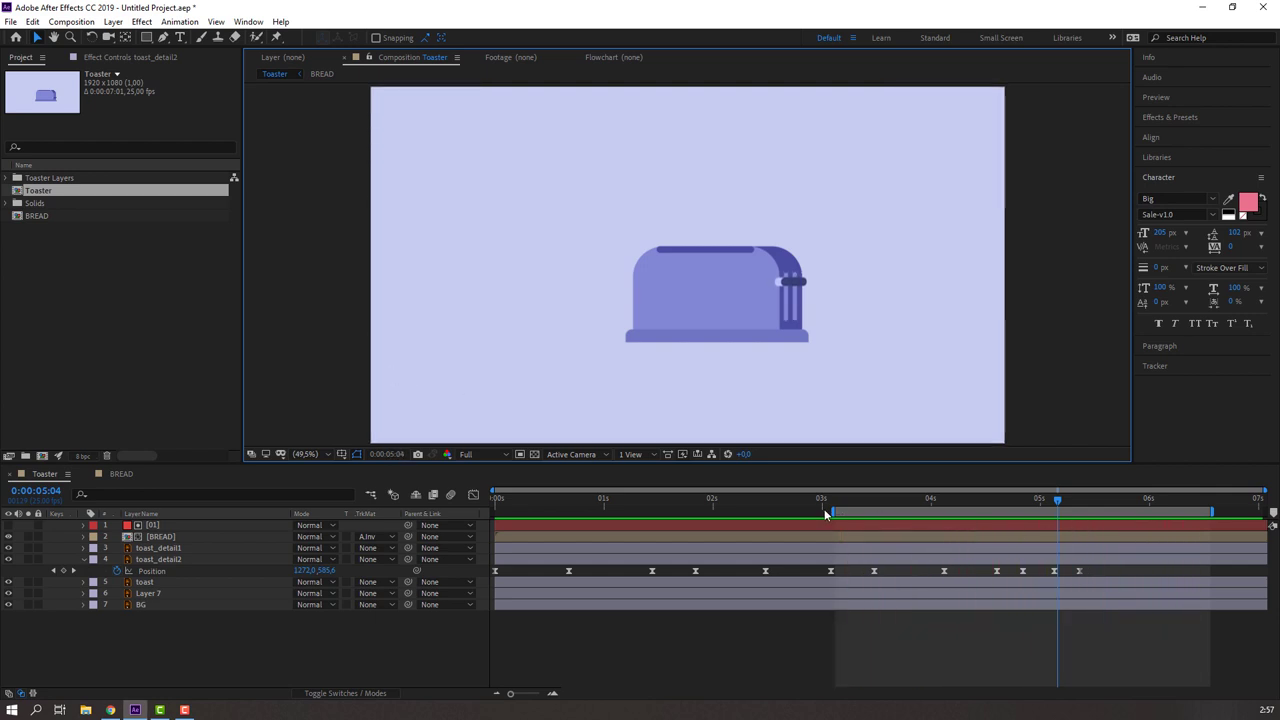
{"action": "mouse_move", "coordinate": [830, 512]}
{"action": "left_mouse_down"}
{"action": "mouse_move", "coordinate": [494, 512]}
{"action": "mouse_move", "coordinate": [215, 550]}
{"action": "left_mouse_up"}
- Keyframe BREAD's Position at 0 and raise the bread at 0:17
{"action": "left_click", "coordinate": [156, 539]}
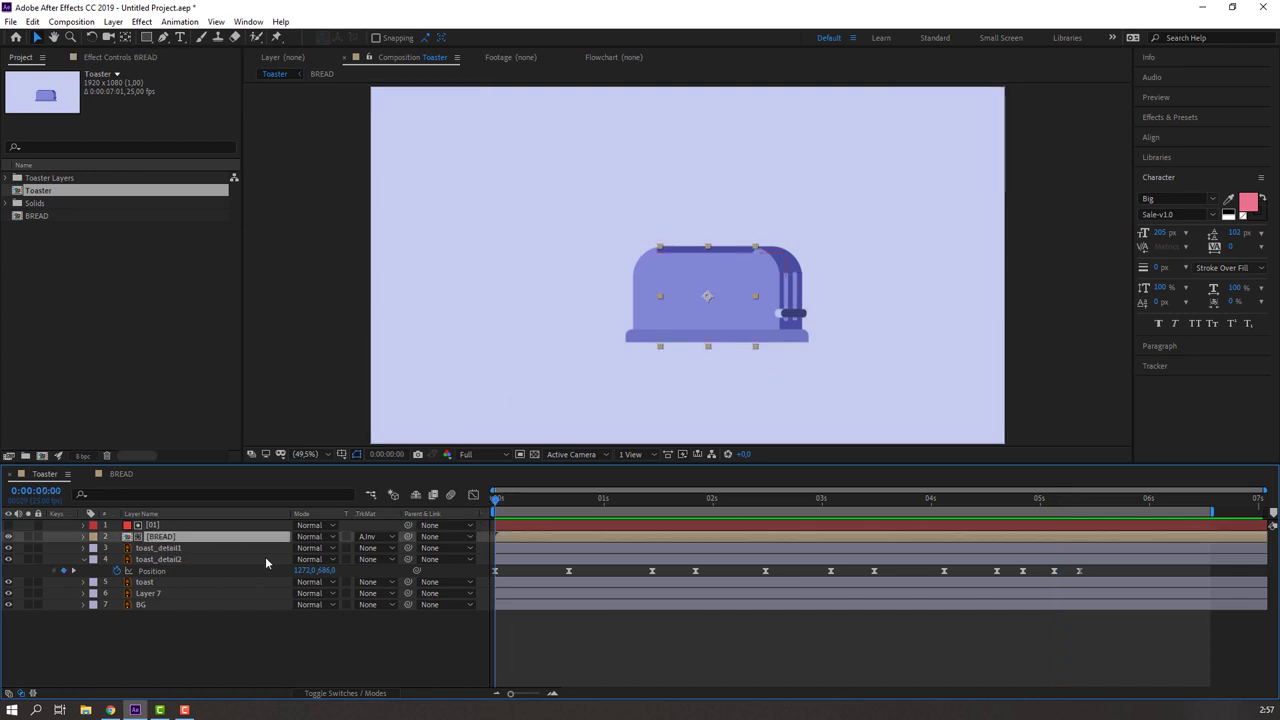
{"action": "key", "text": "p"}
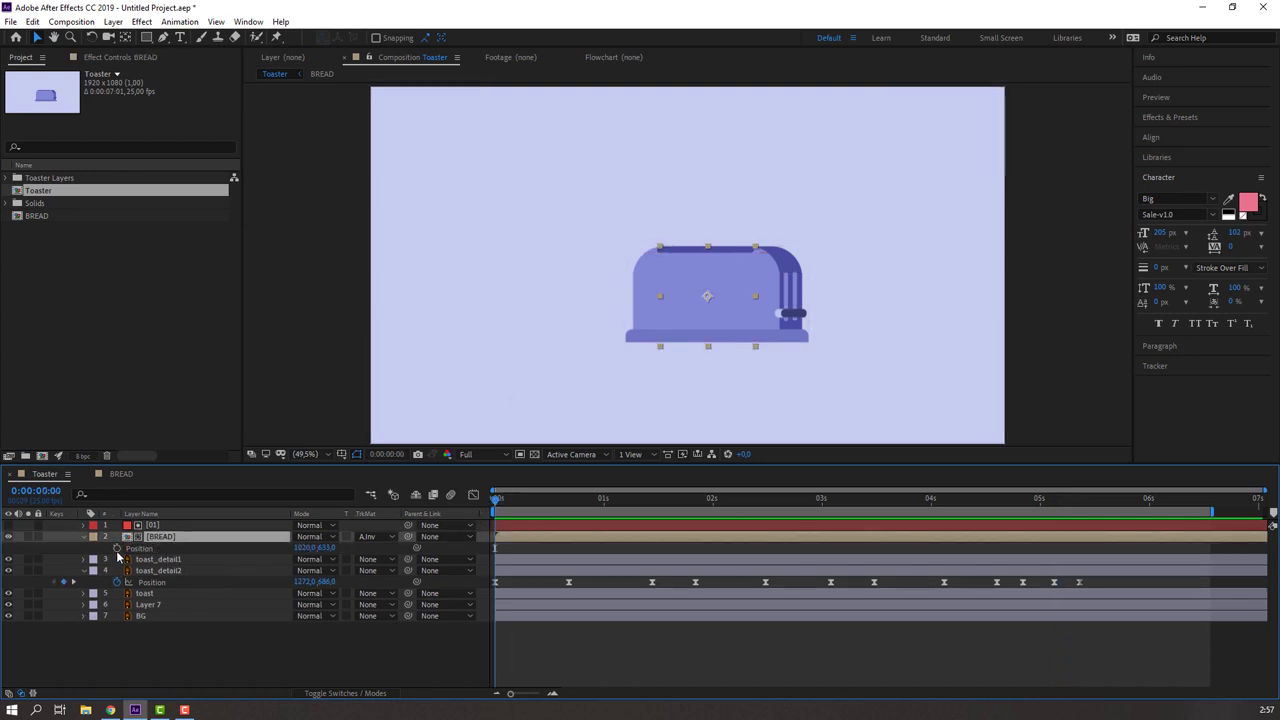
{"action": "left_click", "coordinate": [116, 548]}
{"action": "left_click_drag", "start_coordinate": [511, 505], "coordinate": [573, 505]}
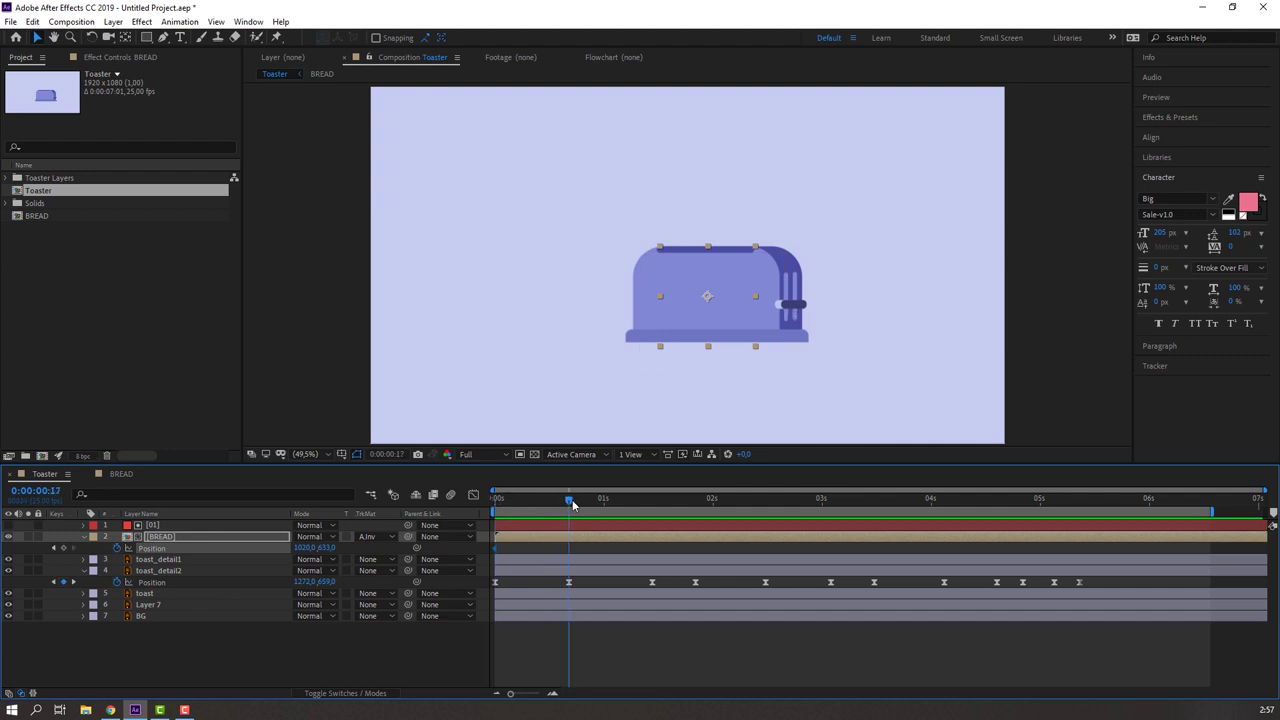
{"action": "left_click_drag", "start_coordinate": [707, 296], "coordinate": [707, 266]}
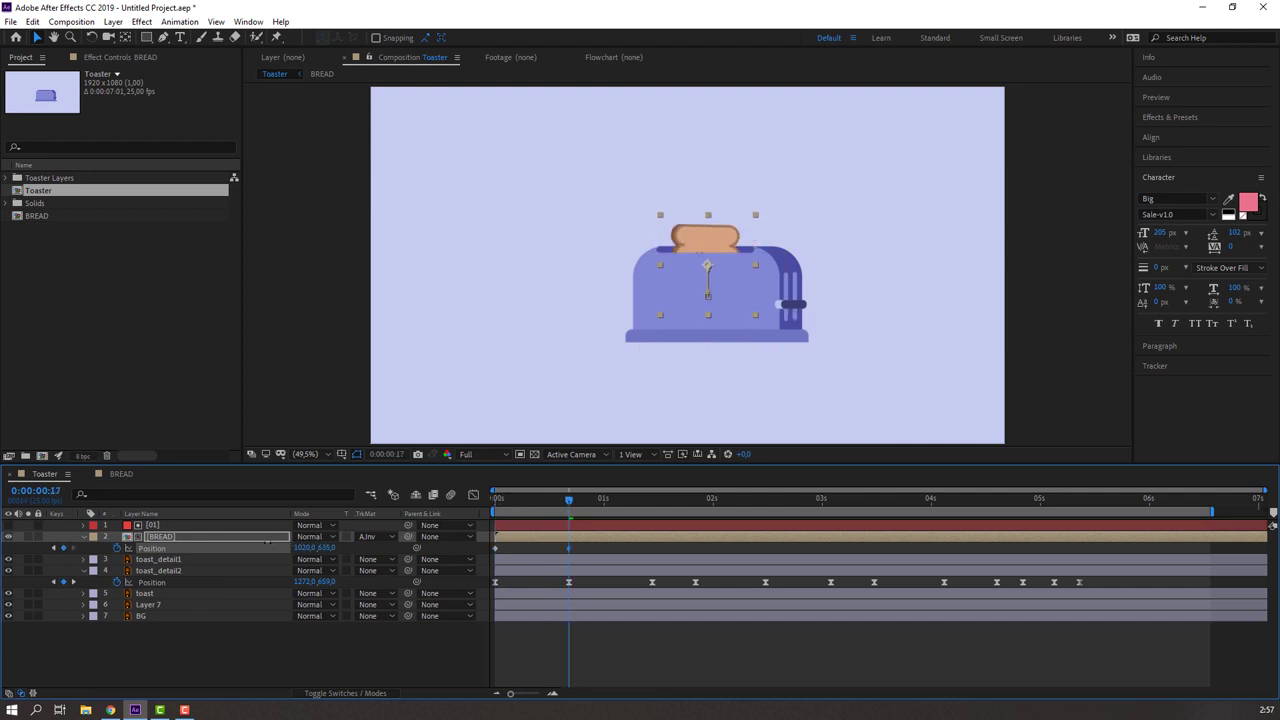
{"action": "key", "text": "space"}
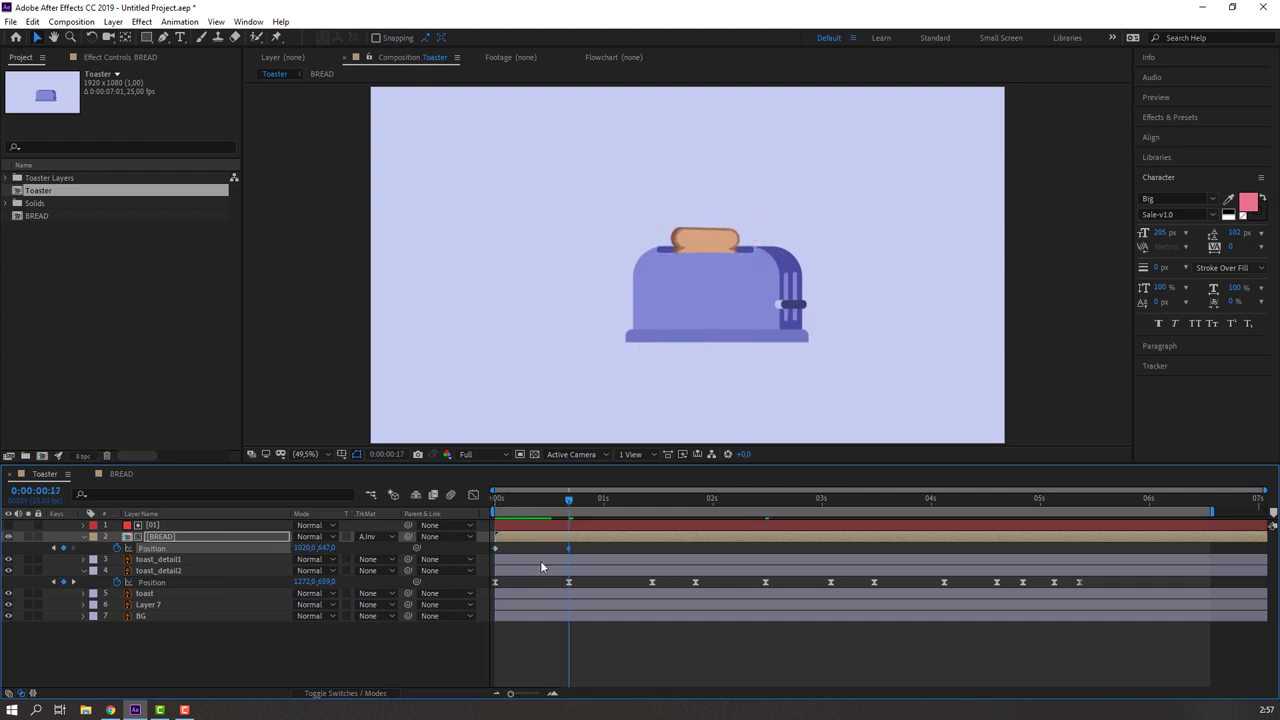
{"action": "key", "text": "space"}
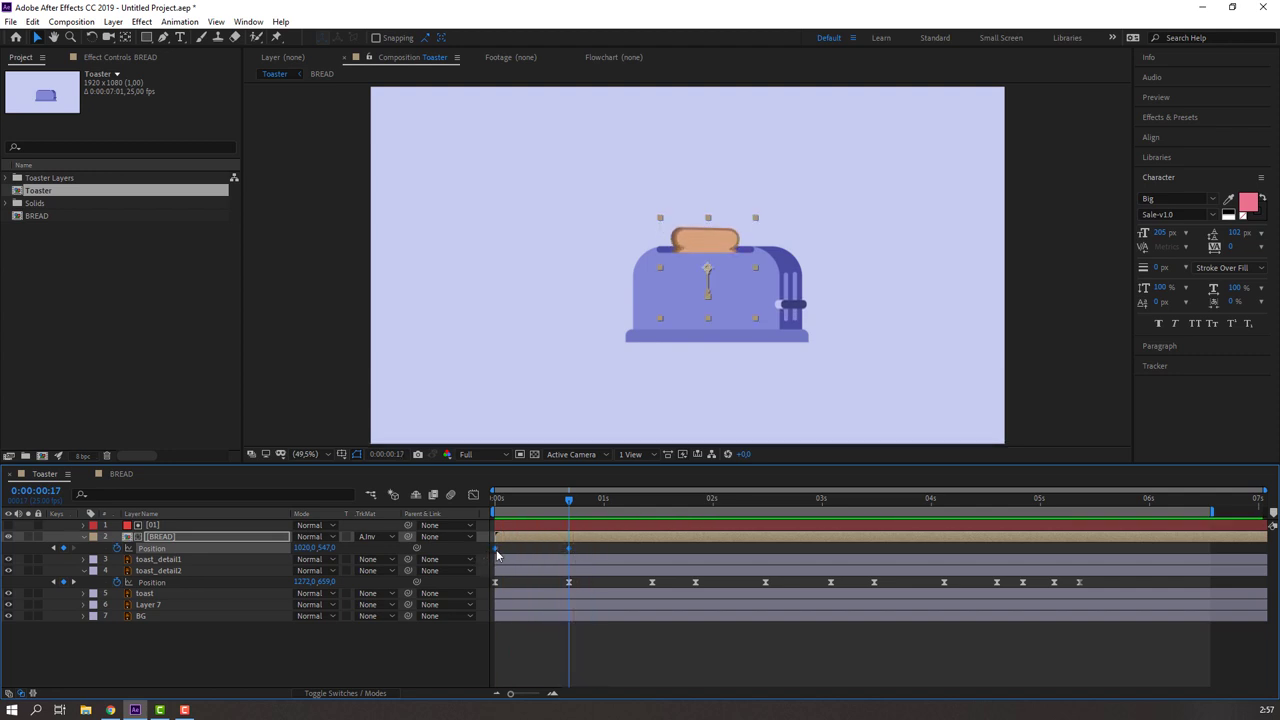
- Apply Easy Ease to the bread's Position keyframes and preview
{"action": "right_click", "coordinate": [496, 550]}
{"action": "mouse_move", "coordinate": [580, 534]}
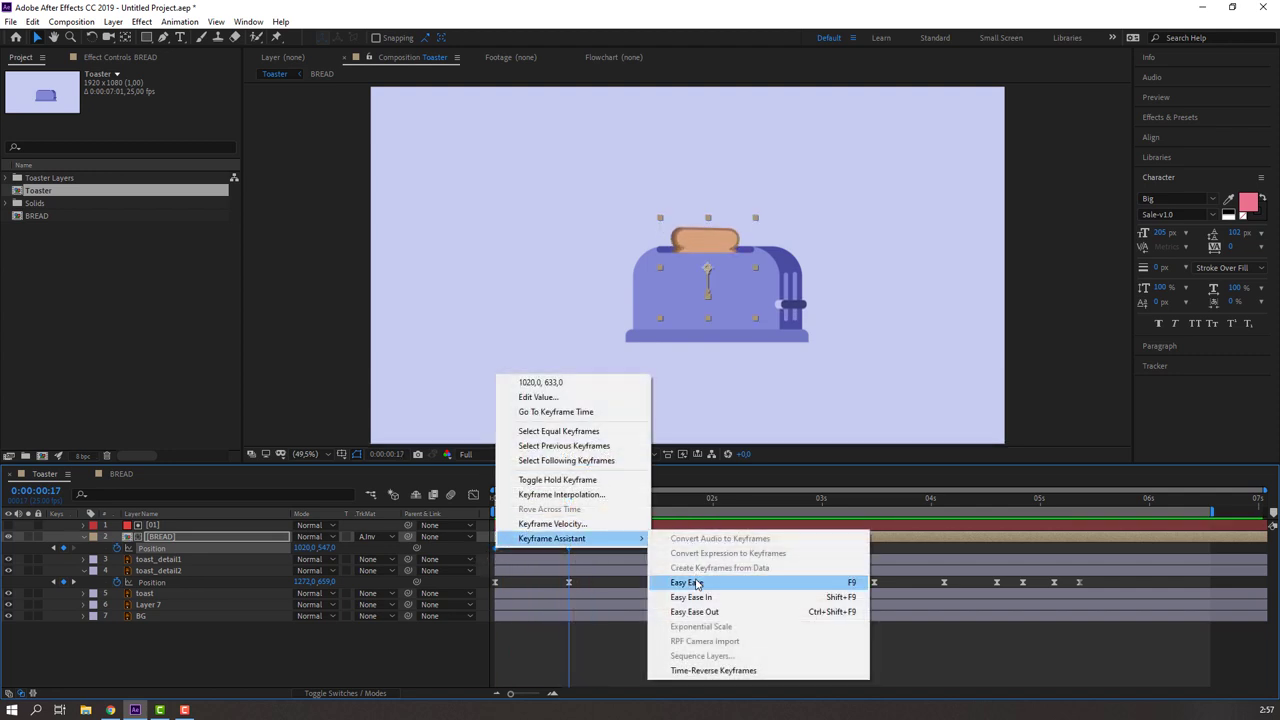
{"action": "left_click", "coordinate": [690, 574]}
{"action": "left_click", "coordinate": [655, 662]}
{"action": "key", "text": "space"}
{"action": "key", "text": "space"}
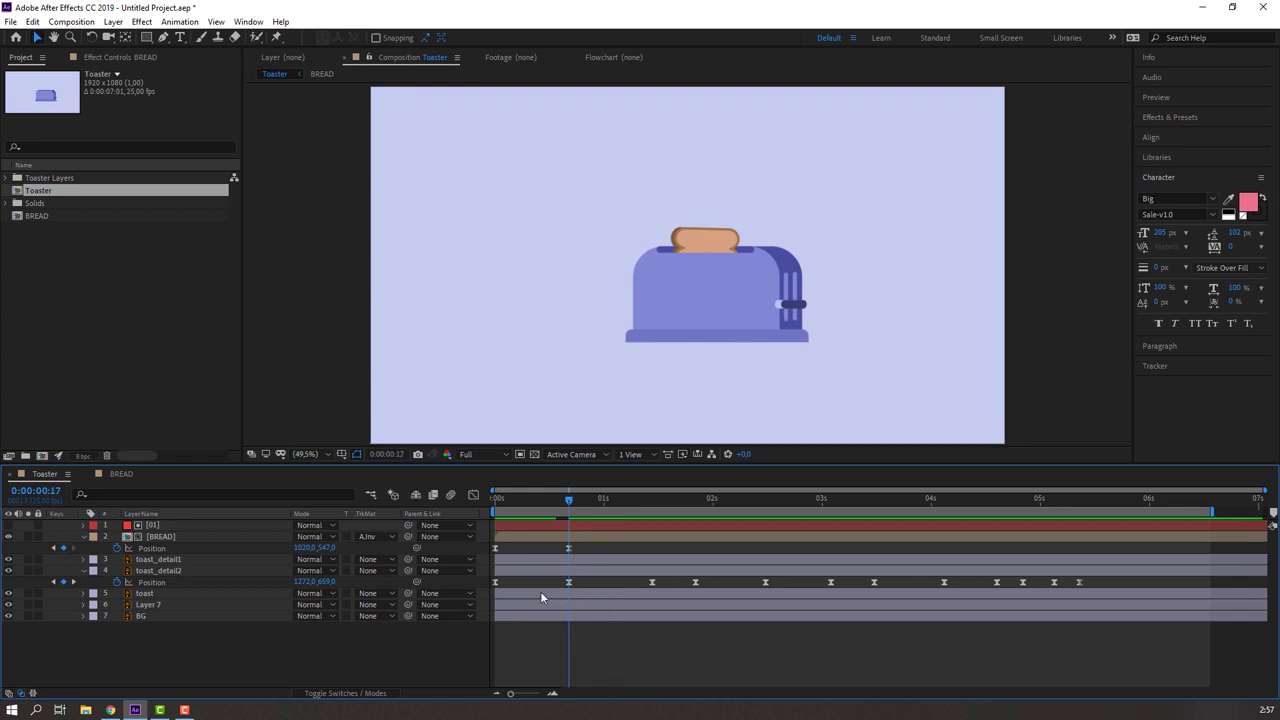
{"action": "key", "text": "space"}
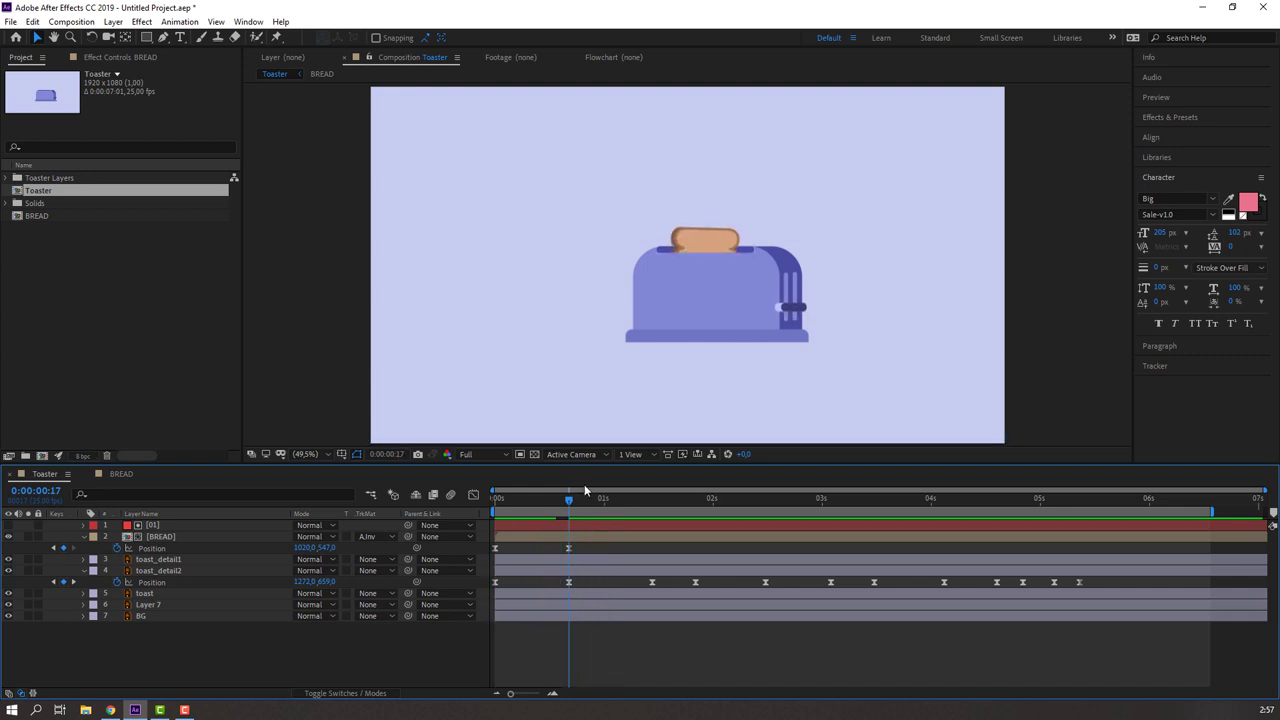
{"action": "key", "text": "space"}
- Paste the bread's starting position at 1:11 so it drops back, then preview
{"action": "left_click_drag", "start_coordinate": [570, 498], "coordinate": [652, 512]}
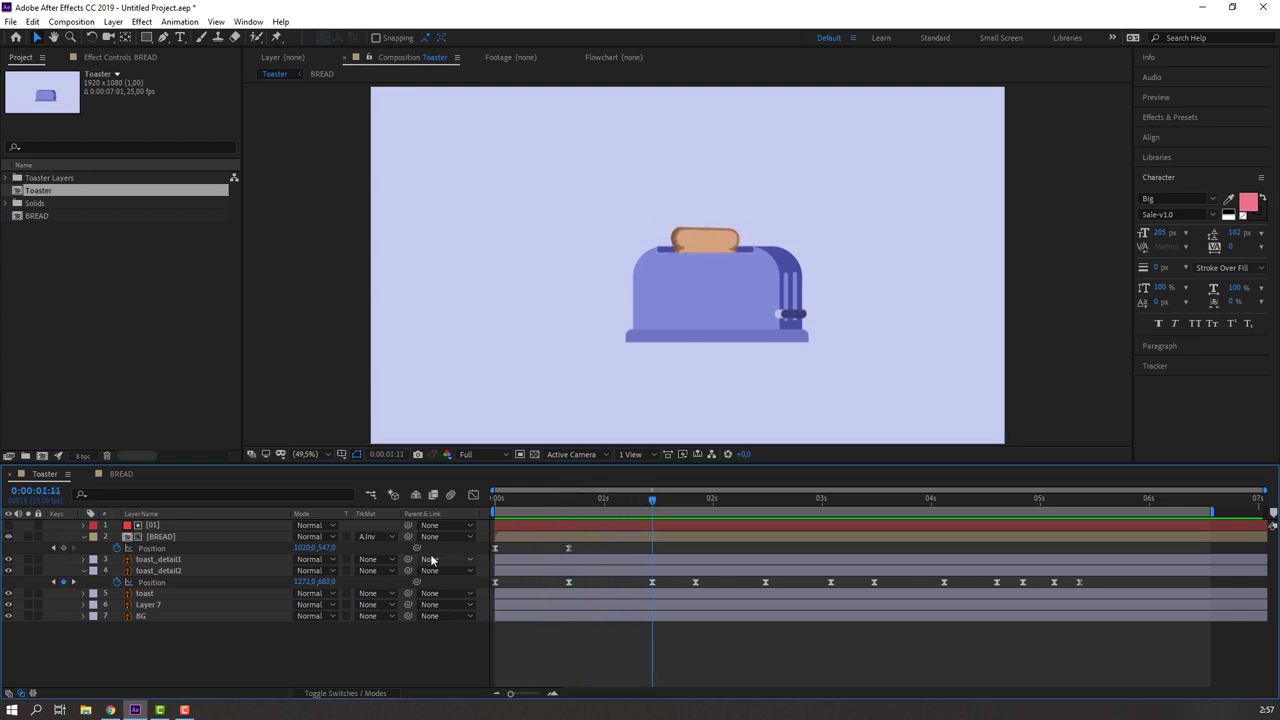
{"action": "left_click", "coordinate": [326, 548]}
{"action": "left_click", "coordinate": [498, 548]}
{"action": "key", "text": "ctrl+c"}
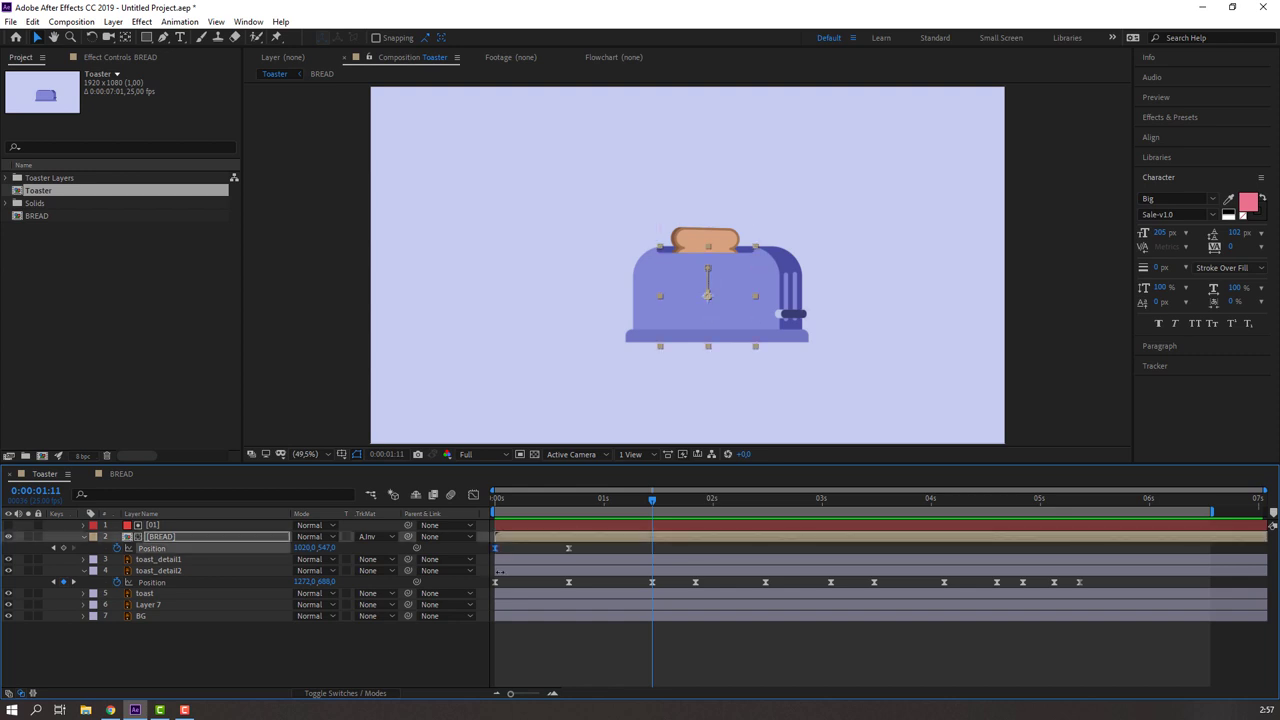
{"action": "key", "text": "ctrl+v"}
{"action": "key", "text": "space"}
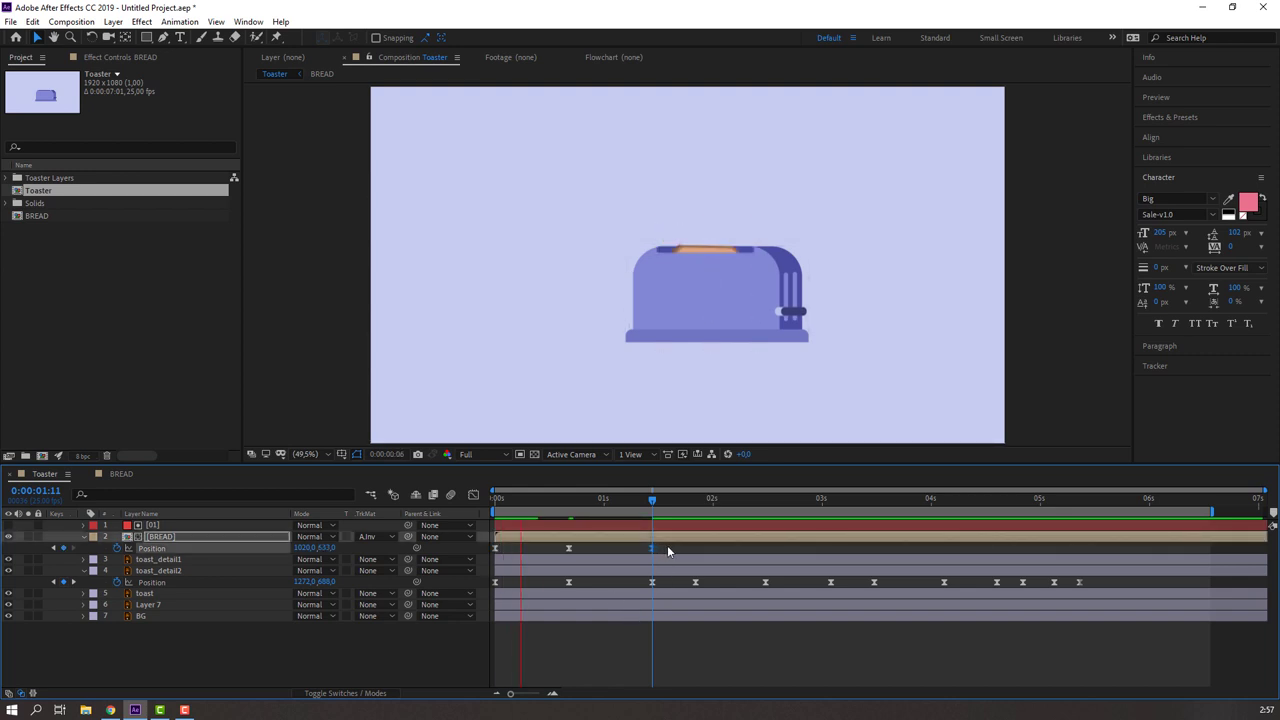
{"action": "key", "text": "space"}
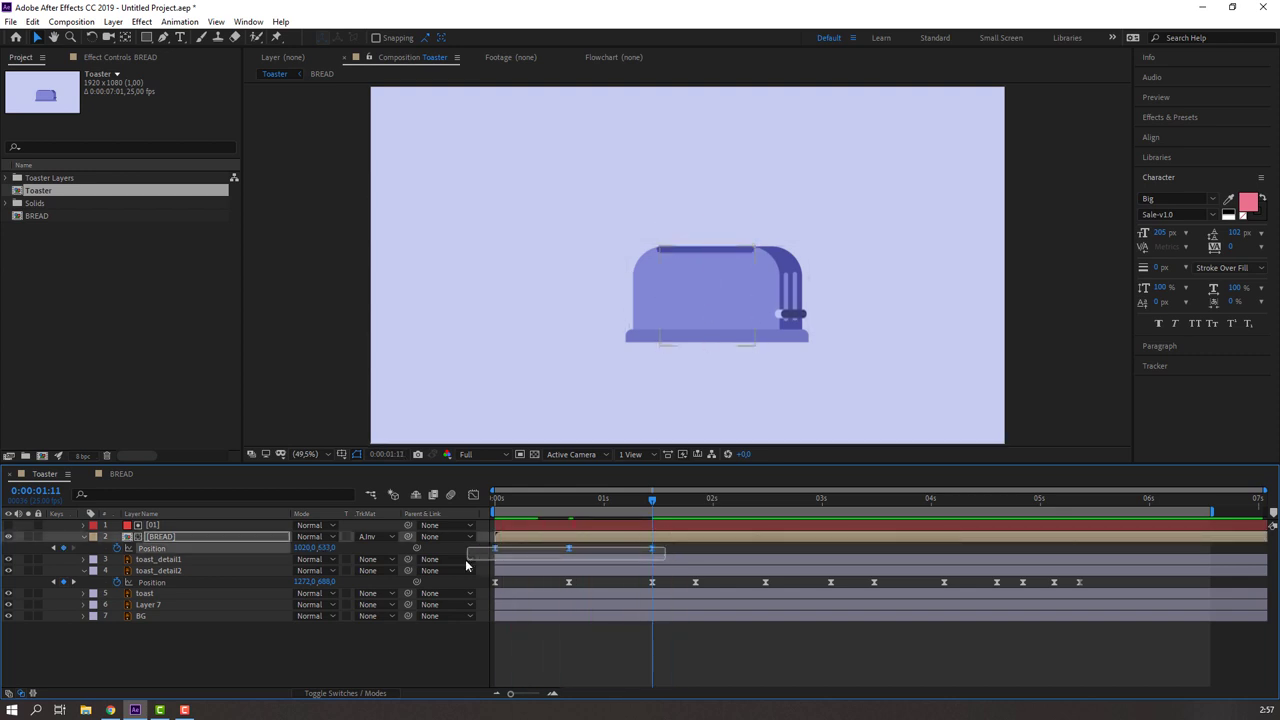
- Apply Easy Ease (F9) to all BREAD Position keyframes in the speed graph
{"action": "left_click", "coordinate": [473, 494]}
{"action": "left_click_drag", "start_coordinate": [665, 640], "coordinate": [491, 676]}
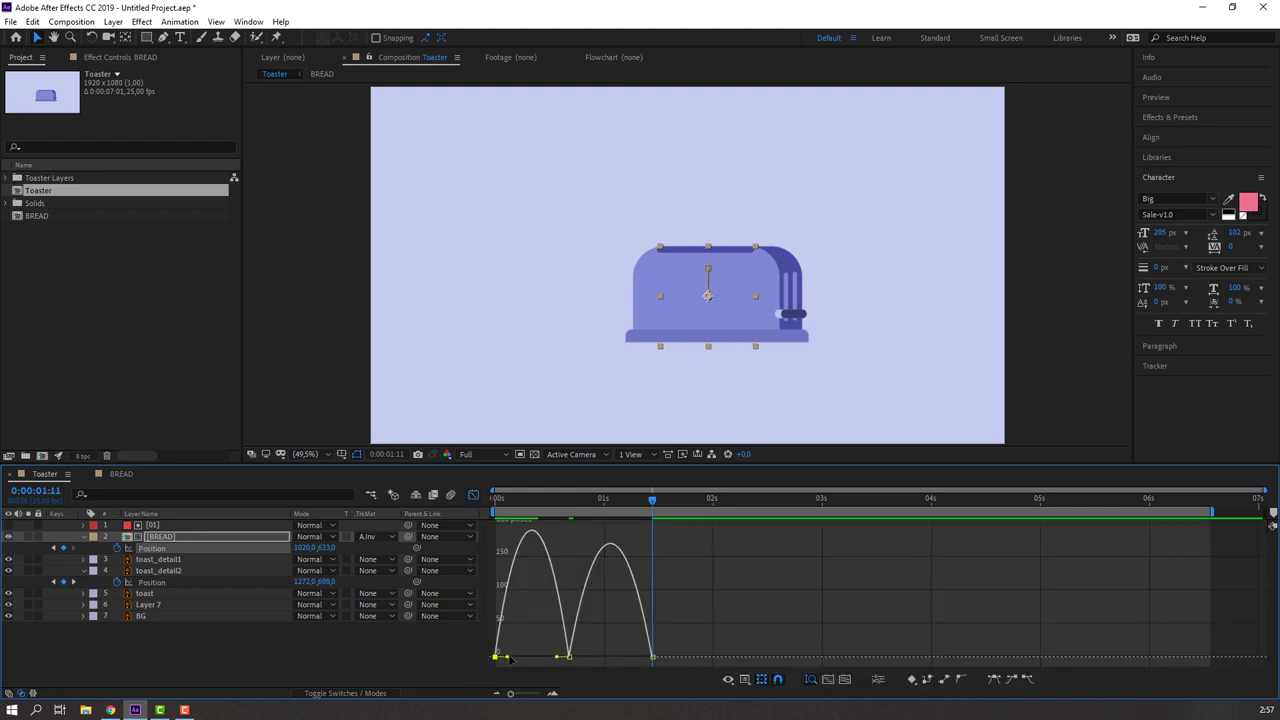
{"action": "key", "text": "F9"}
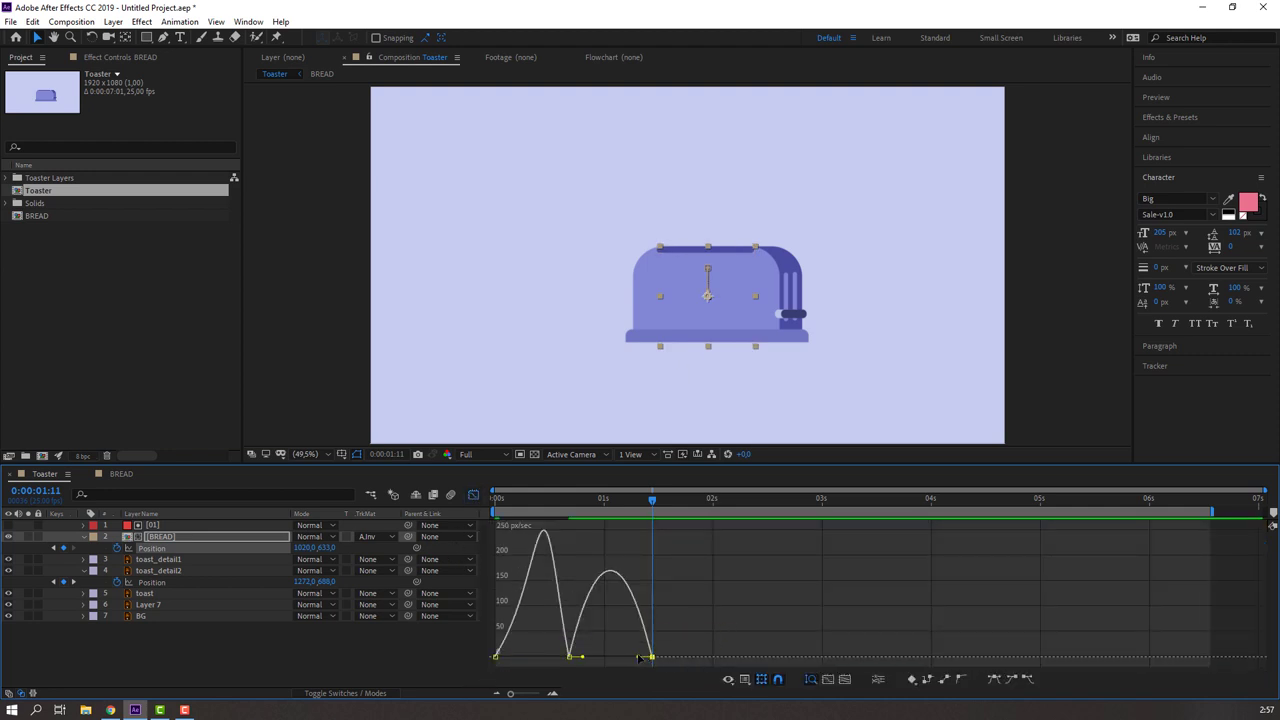
{"action": "left_click", "coordinate": [724, 628]}
{"action": "key", "text": "space"}
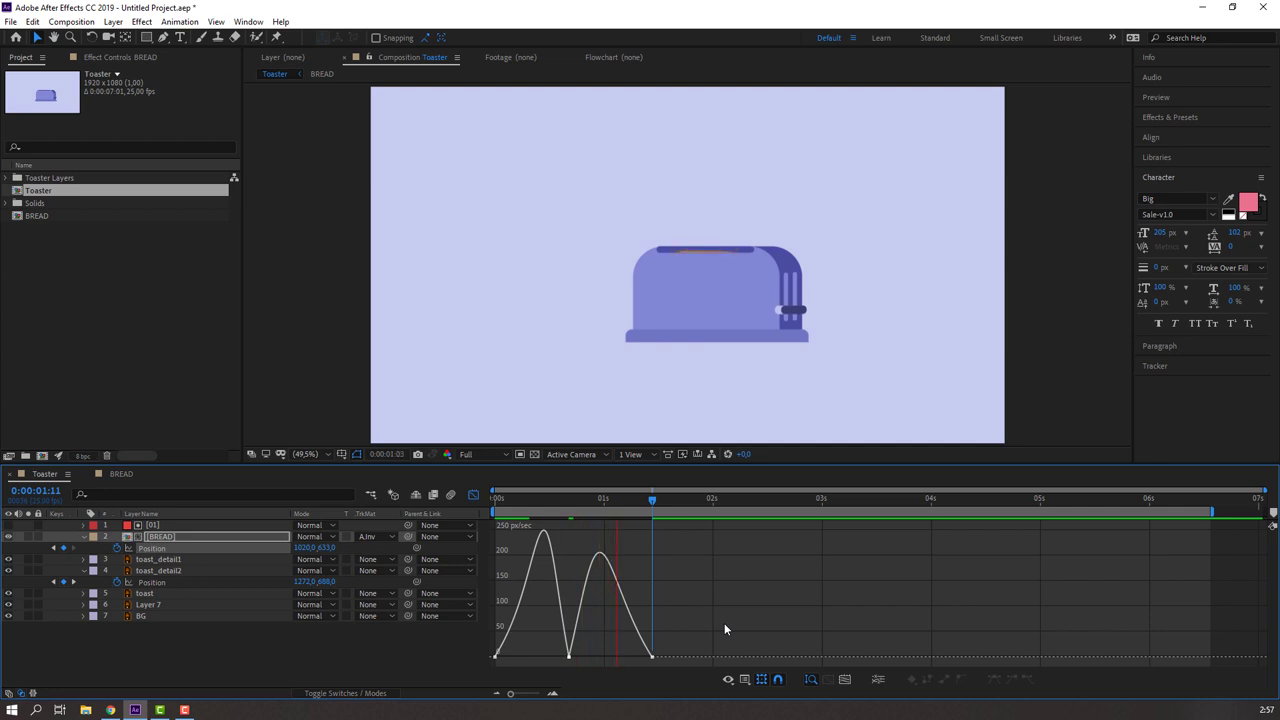
{"action": "key", "text": "space"}
- Widen the last keyframe's influence to soften the second speed bump
{"action": "double_click", "coordinate": [635, 657]}
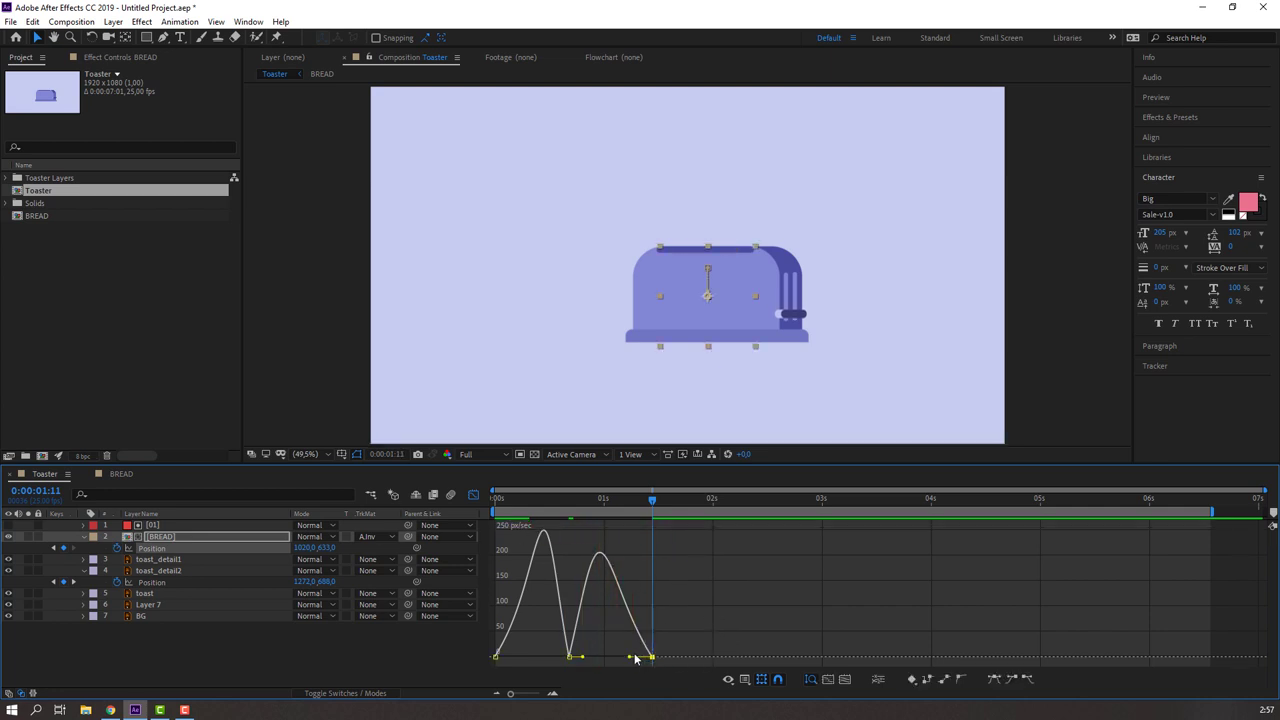
{"action": "left_click_drag", "start_coordinate": [631, 658], "coordinate": [639, 657]}
{"action": "key", "text": "space"}
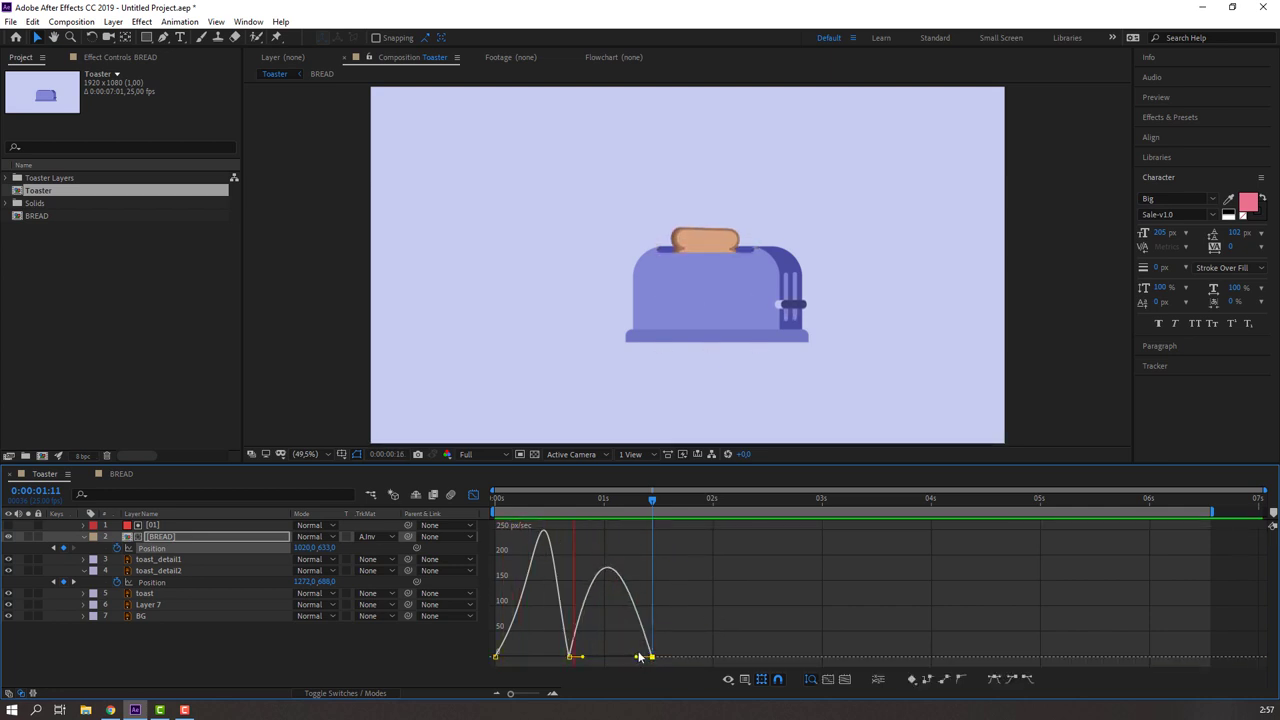
{"action": "key", "text": "space"}
{"action": "left_click_drag", "start_coordinate": [497, 502], "coordinate": [639, 508]}
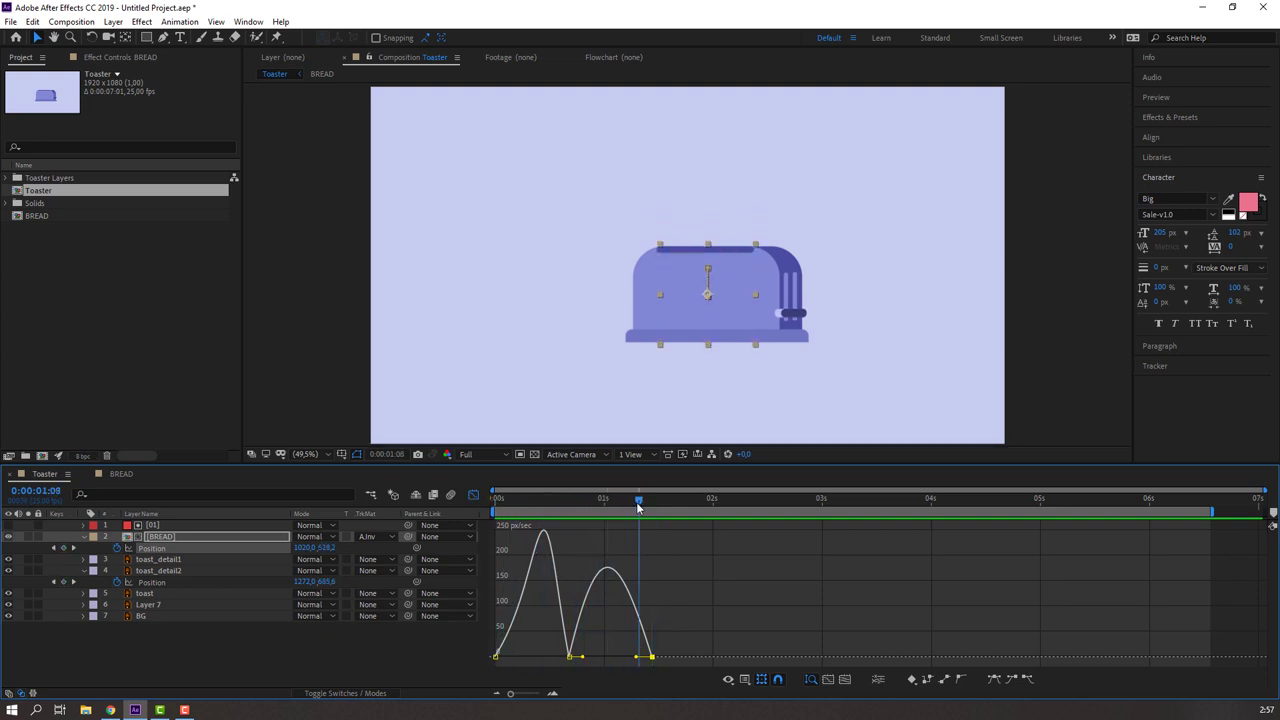
- Preview the animation and add a BREAD Position keyframe holding the bread inside the toaster
{"action": "key", "text": "shift+F3"}
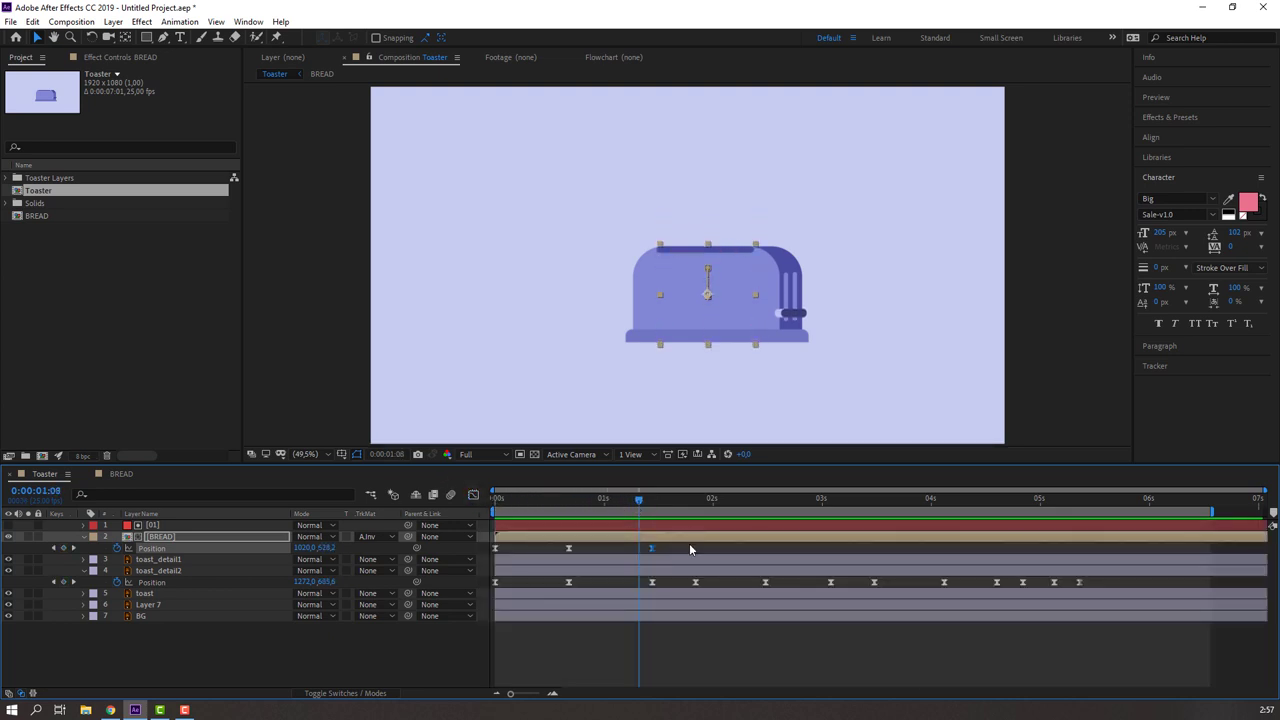
{"action": "key", "text": "space"}
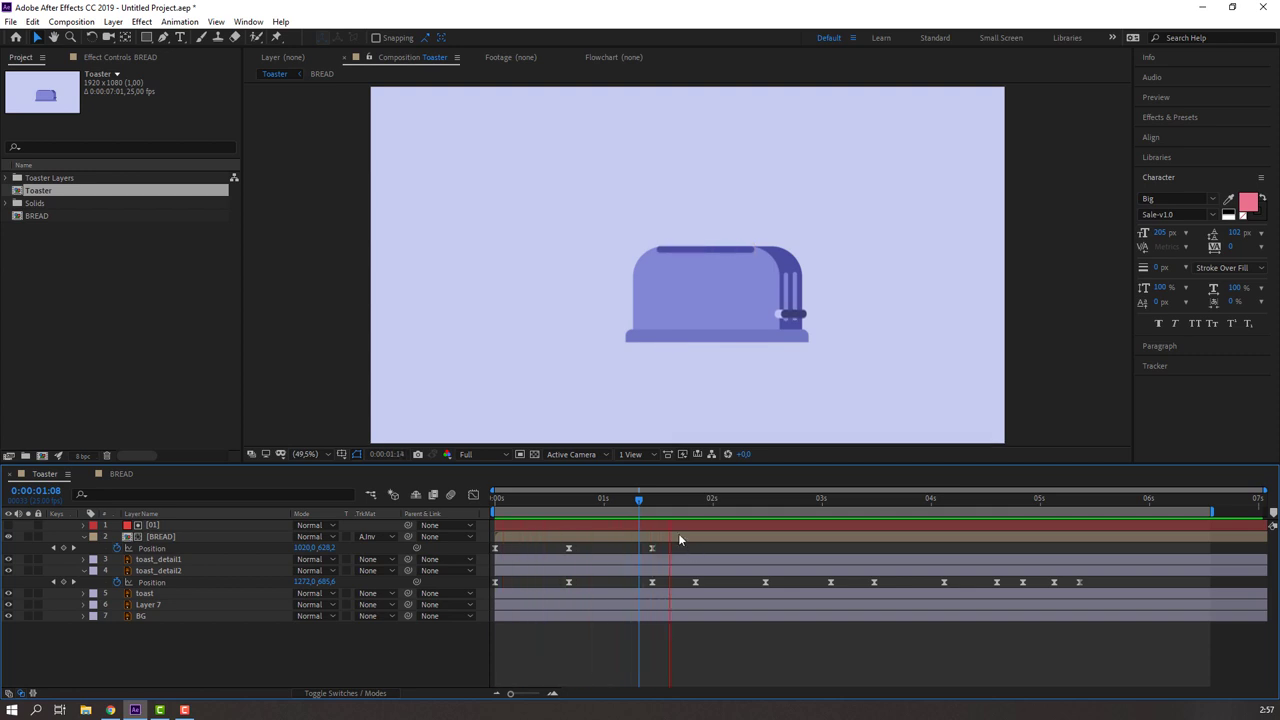
{"action": "left_click", "coordinate": [692, 503]}
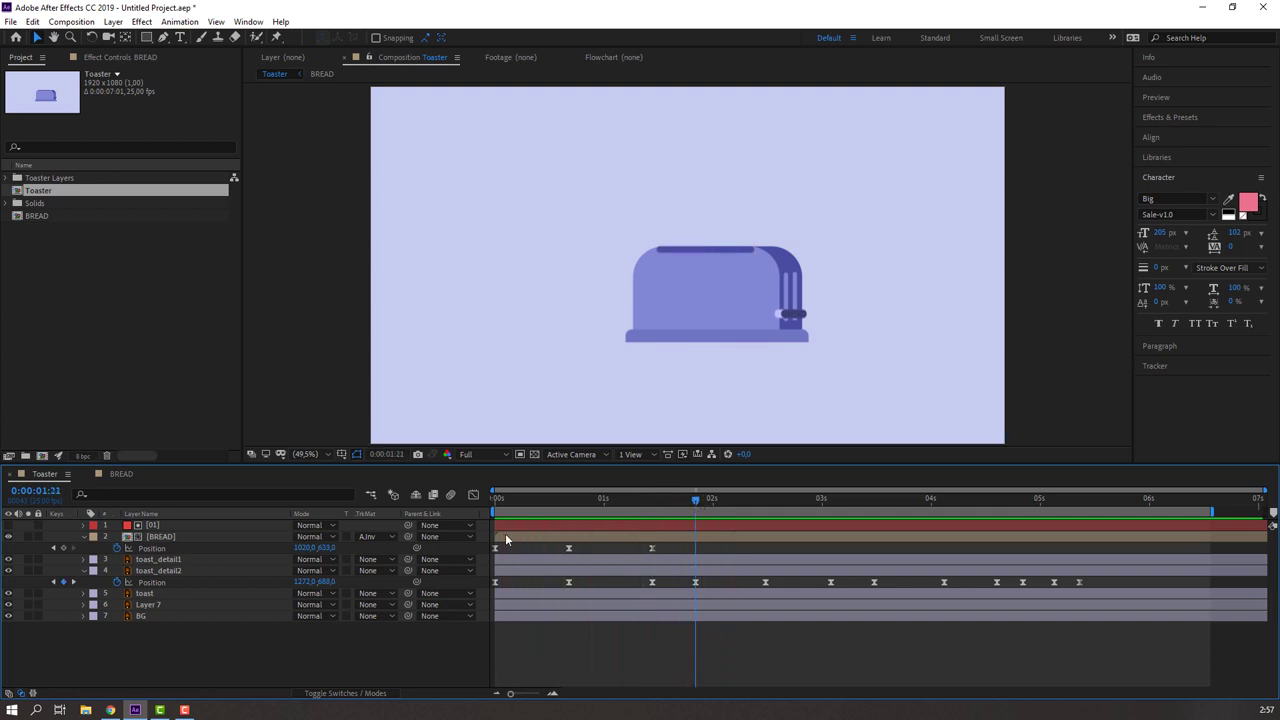
{"action": "left_click", "coordinate": [63, 549]}
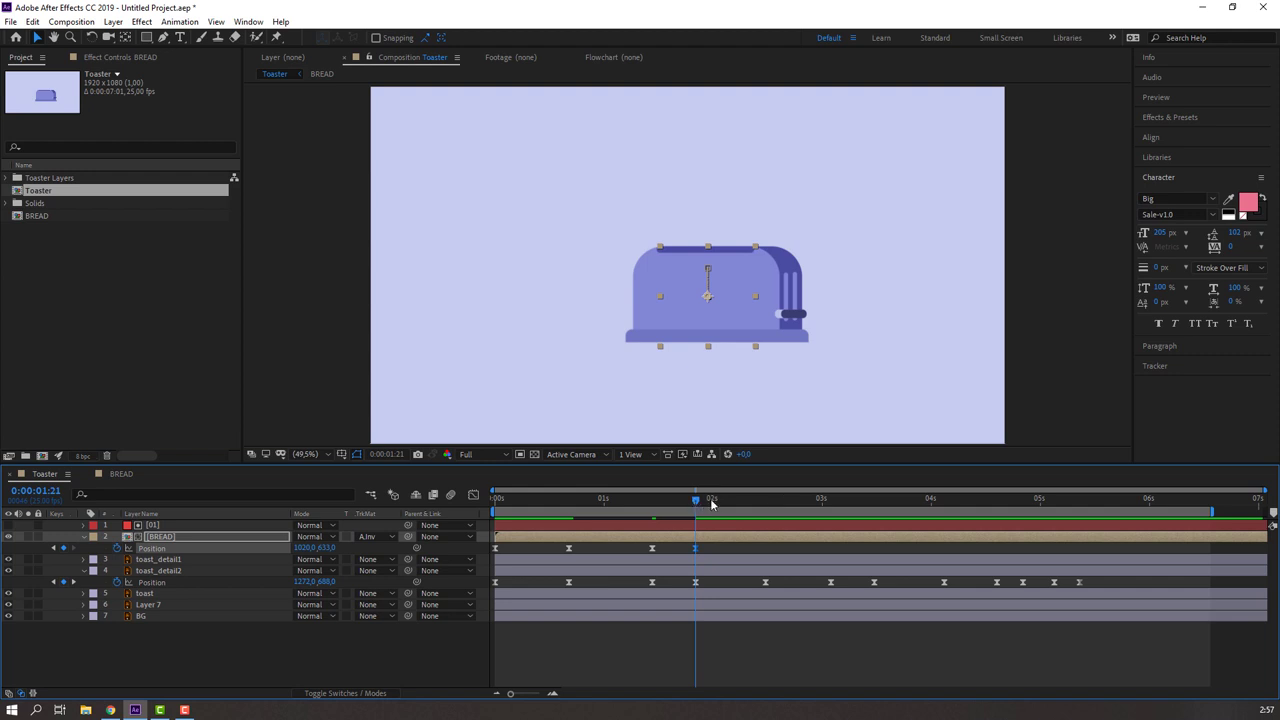
- Sink the bread deeper into the toaster at about 2:17
{"action": "left_click_drag", "start_coordinate": [711, 503], "coordinate": [770, 505]}
{"action": "left_click_drag", "start_coordinate": [674, 505], "coordinate": [832, 504]}
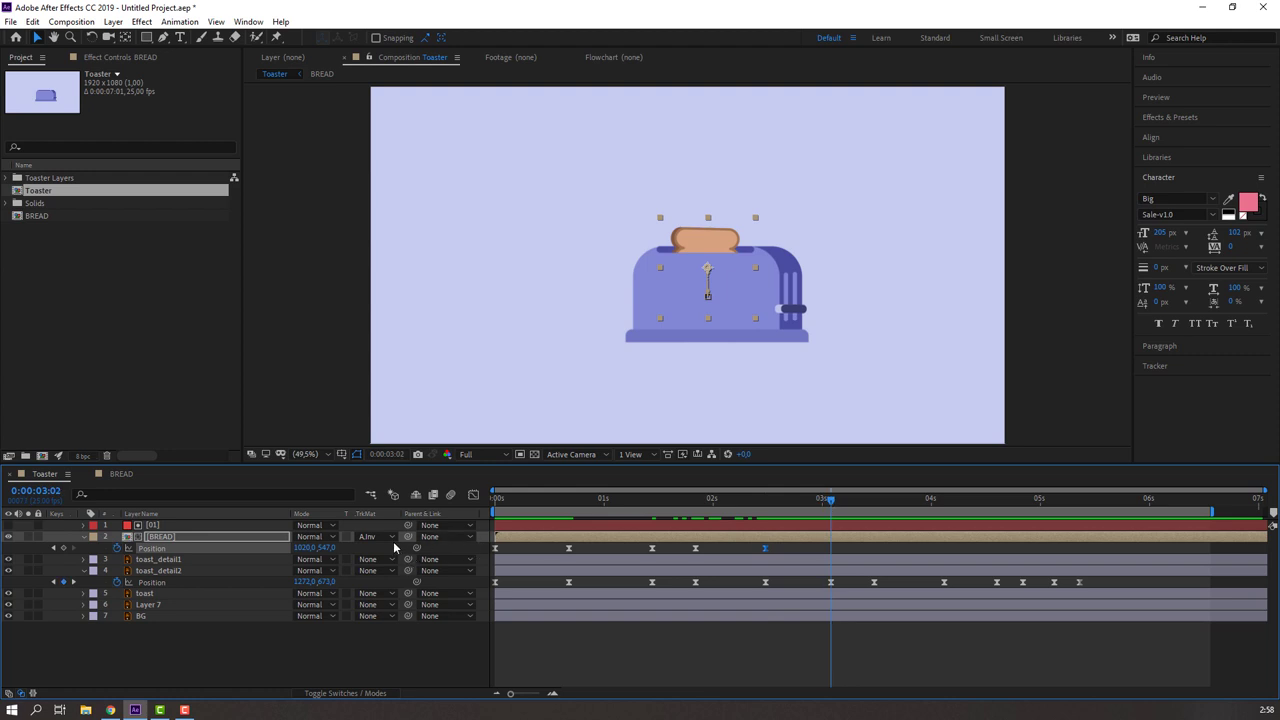
{"action": "left_click_drag", "start_coordinate": [325, 548], "coordinate": [345, 548]}
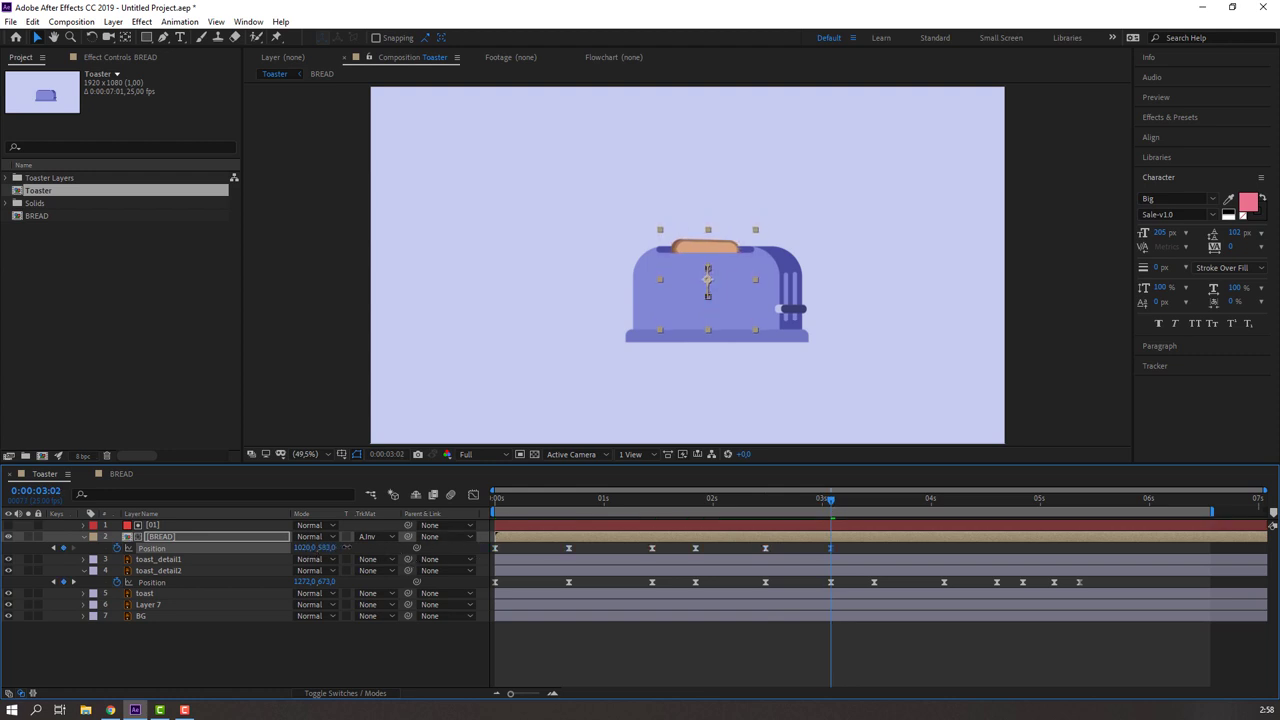
{"action": "left_click", "coordinate": [697, 658]}
{"action": "key", "text": "space"}
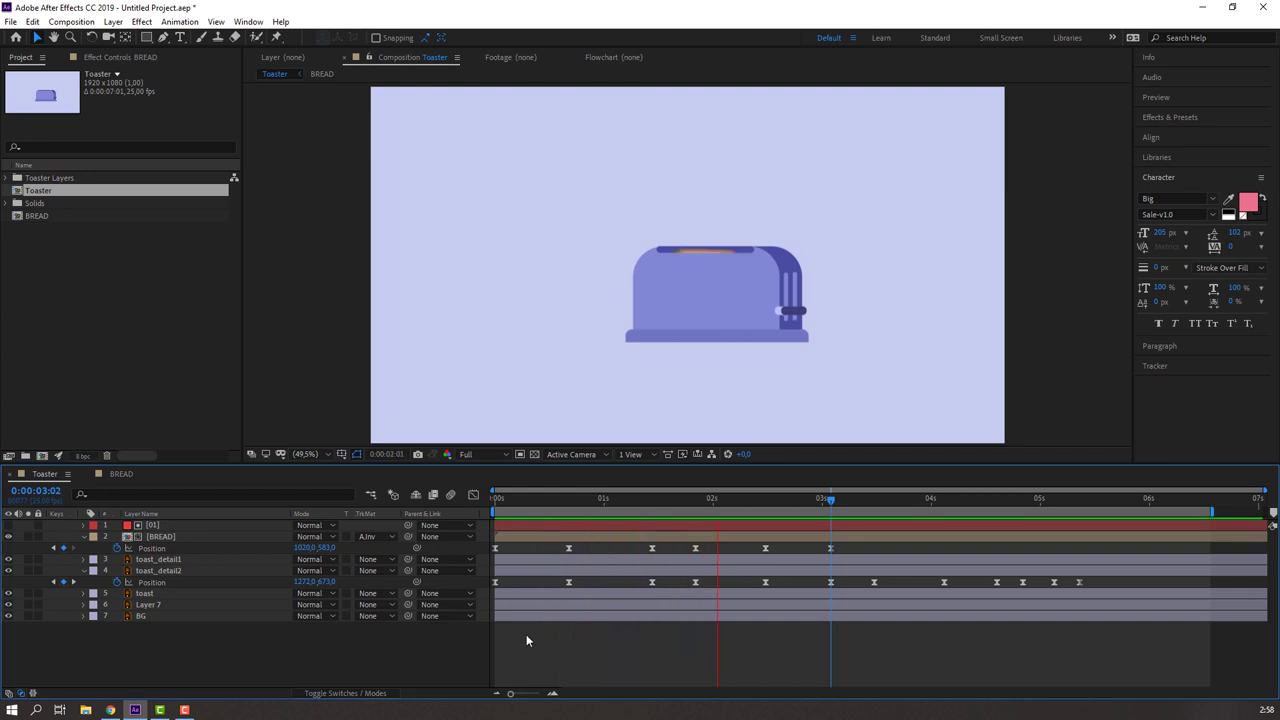
- Add a Position keyframe at 3:12 and push the bread down into the toaster at 4 seconds
{"action": "left_click_drag", "start_coordinate": [713, 504], "coordinate": [858, 511]}
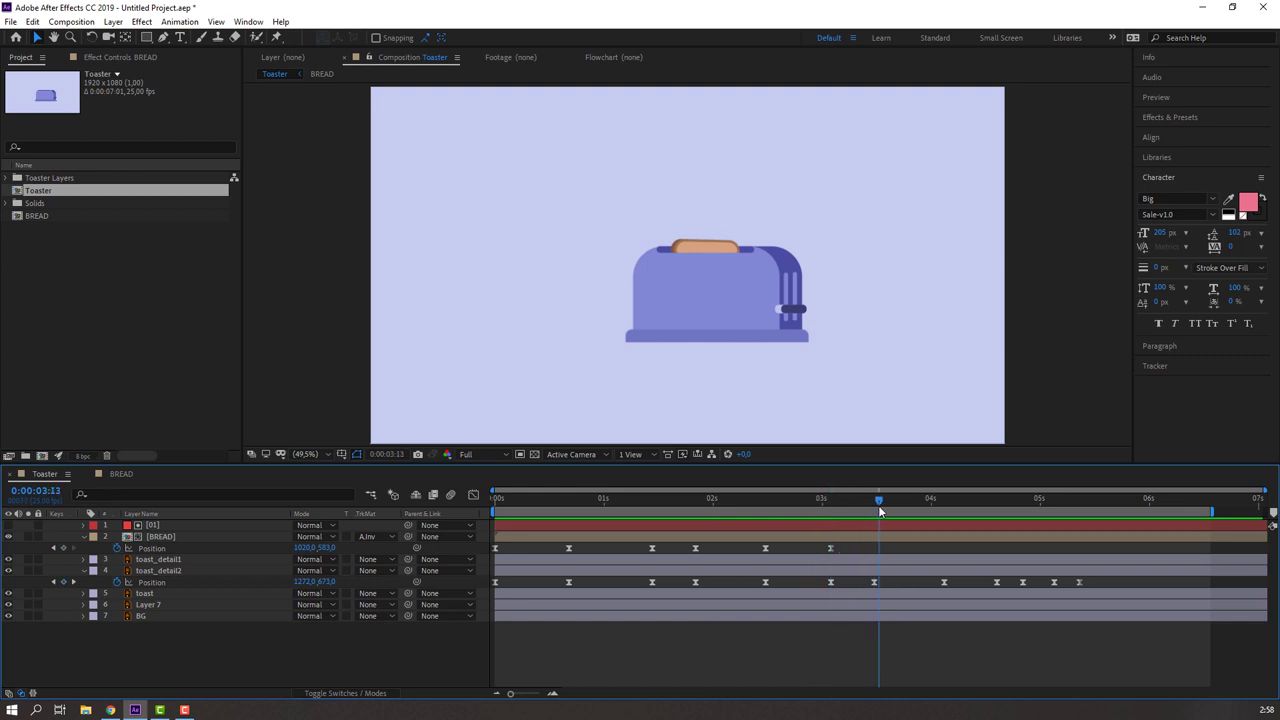
{"action": "left_click_drag", "start_coordinate": [879, 506], "coordinate": [876, 506]}
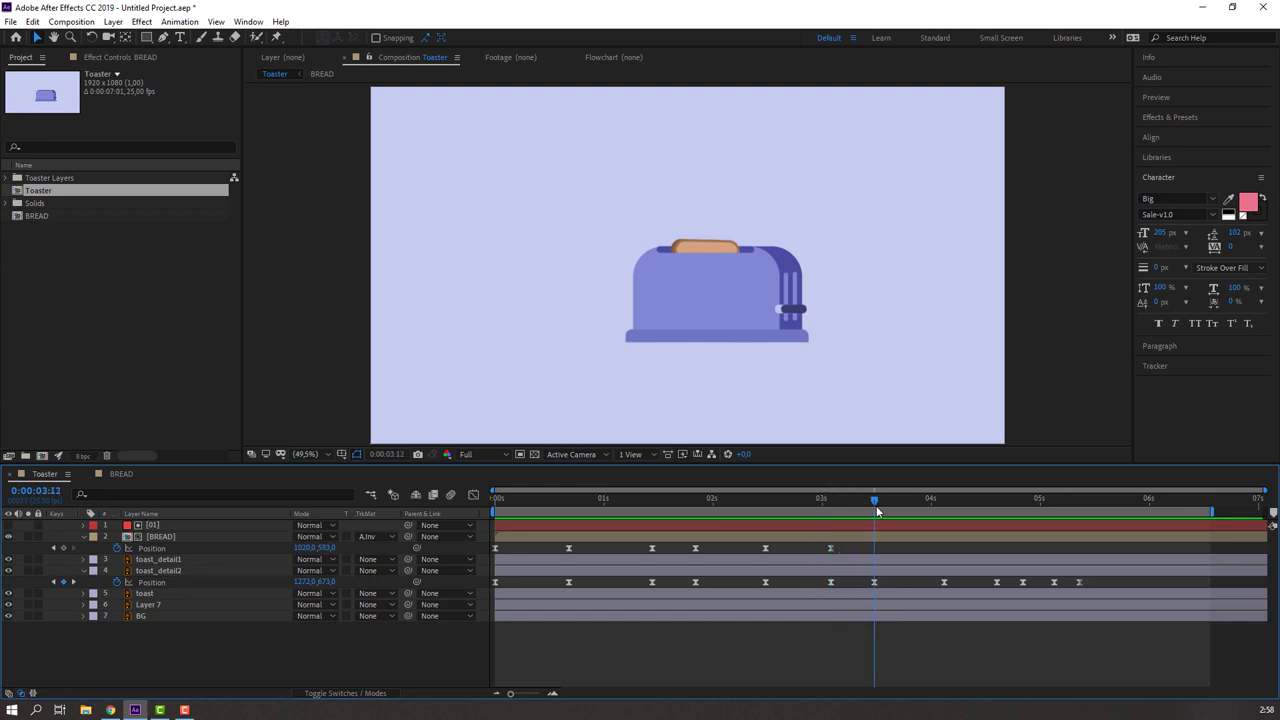
{"action": "left_click", "coordinate": [64, 549]}
{"action": "left_click_drag", "start_coordinate": [902, 509], "coordinate": [938, 511]}
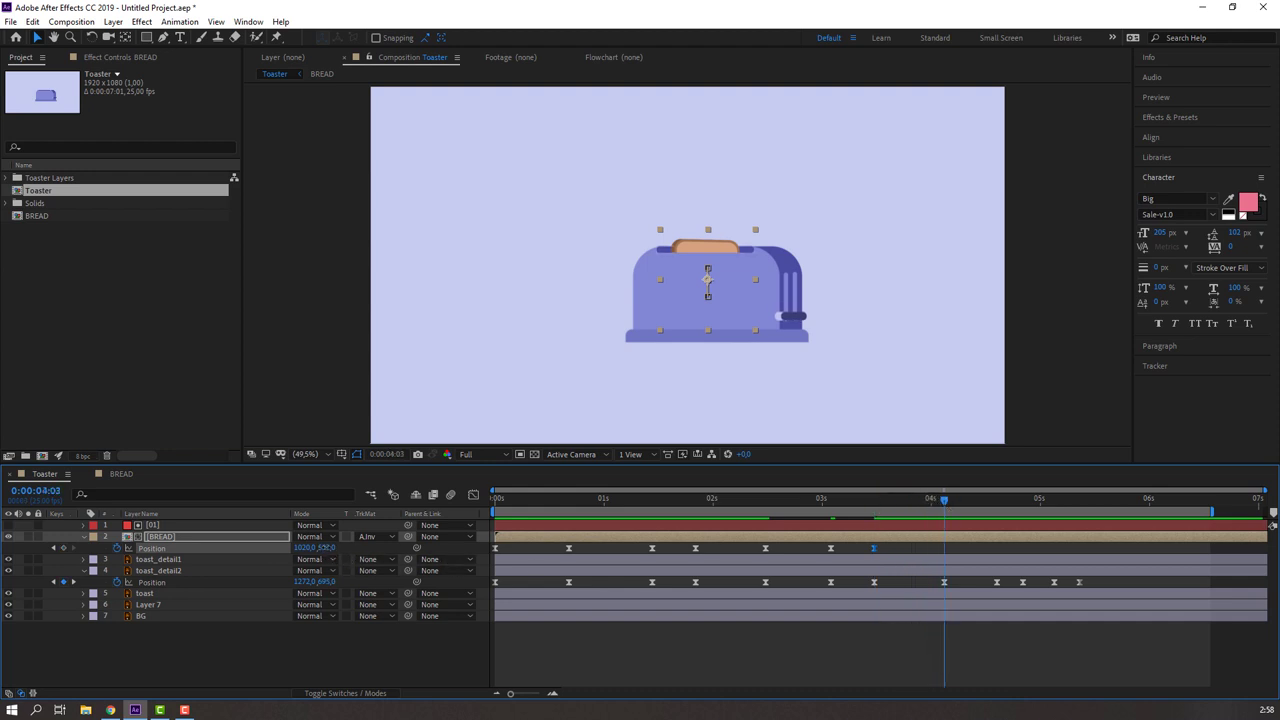
{"action": "left_click_drag", "start_coordinate": [324, 548], "coordinate": [338, 548]}
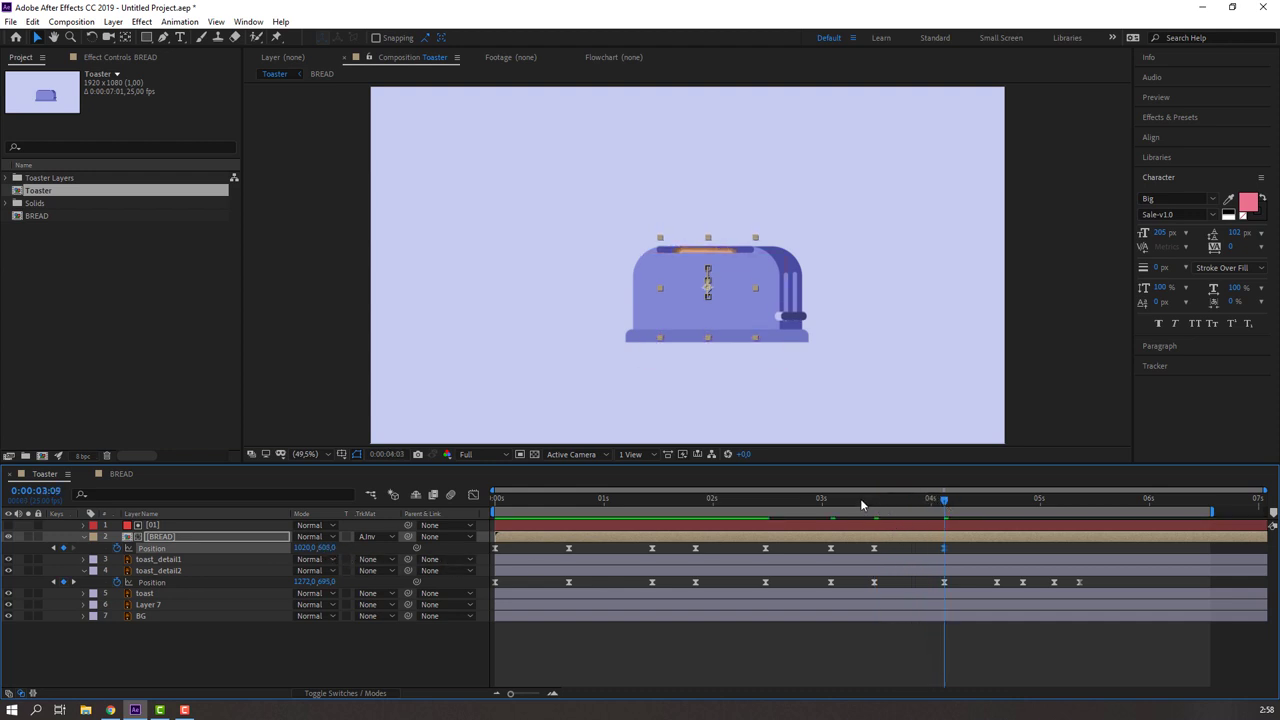
- Lift the bread high above the toaster at about 4:15, to position 1020,273
{"action": "left_click_drag", "start_coordinate": [860, 505], "coordinate": [992, 508]}
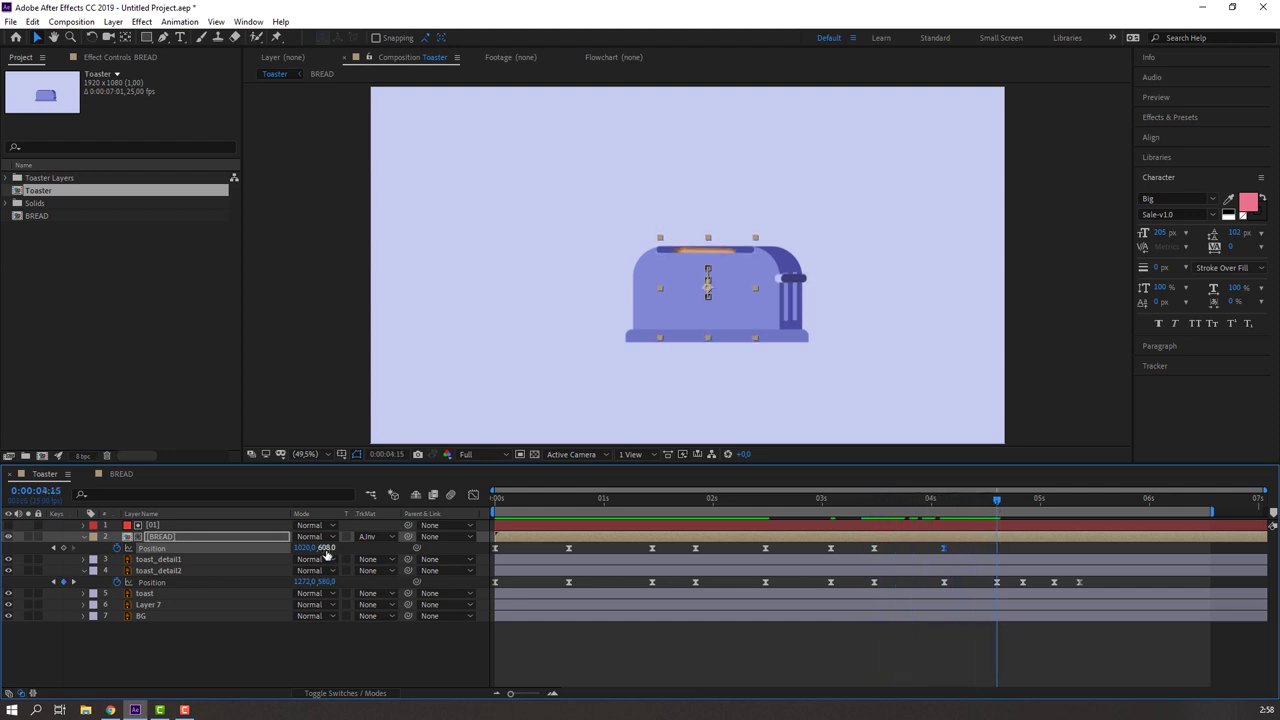
{"action": "left_click_drag", "start_coordinate": [326, 556], "coordinate": [290, 556]}
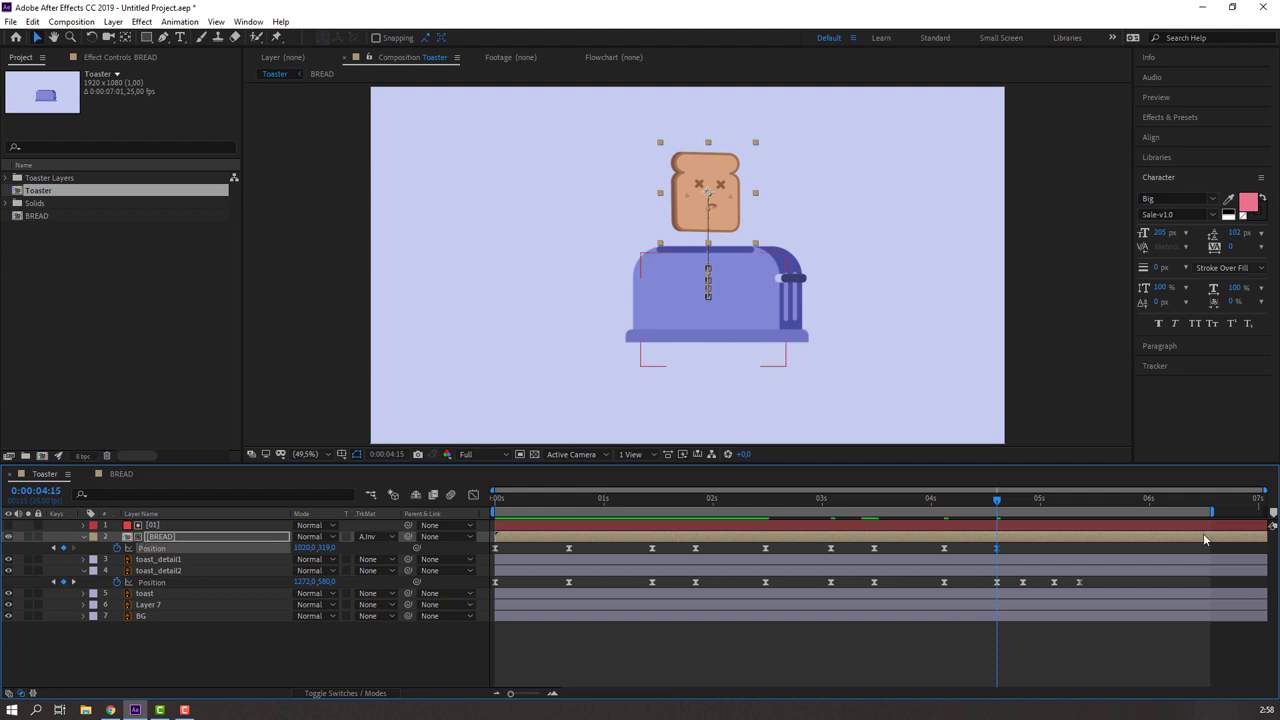
{"action": "left_click_drag", "start_coordinate": [948, 507], "coordinate": [996, 504]}
{"action": "left_click_drag", "start_coordinate": [330, 550], "coordinate": [166, 541]}
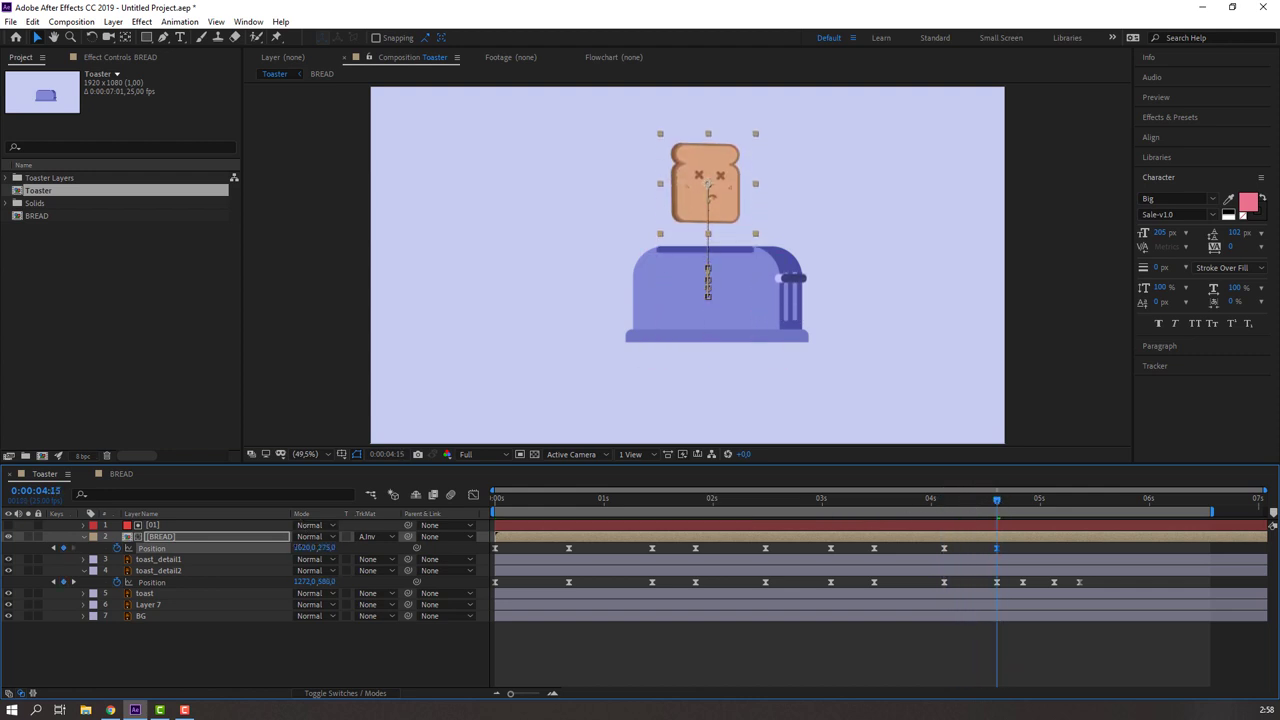
- Show BREAD's Rotation and key a tilt at 4:14, spinning the bread almost a full turn
{"action": "key", "text": "shift+r"}
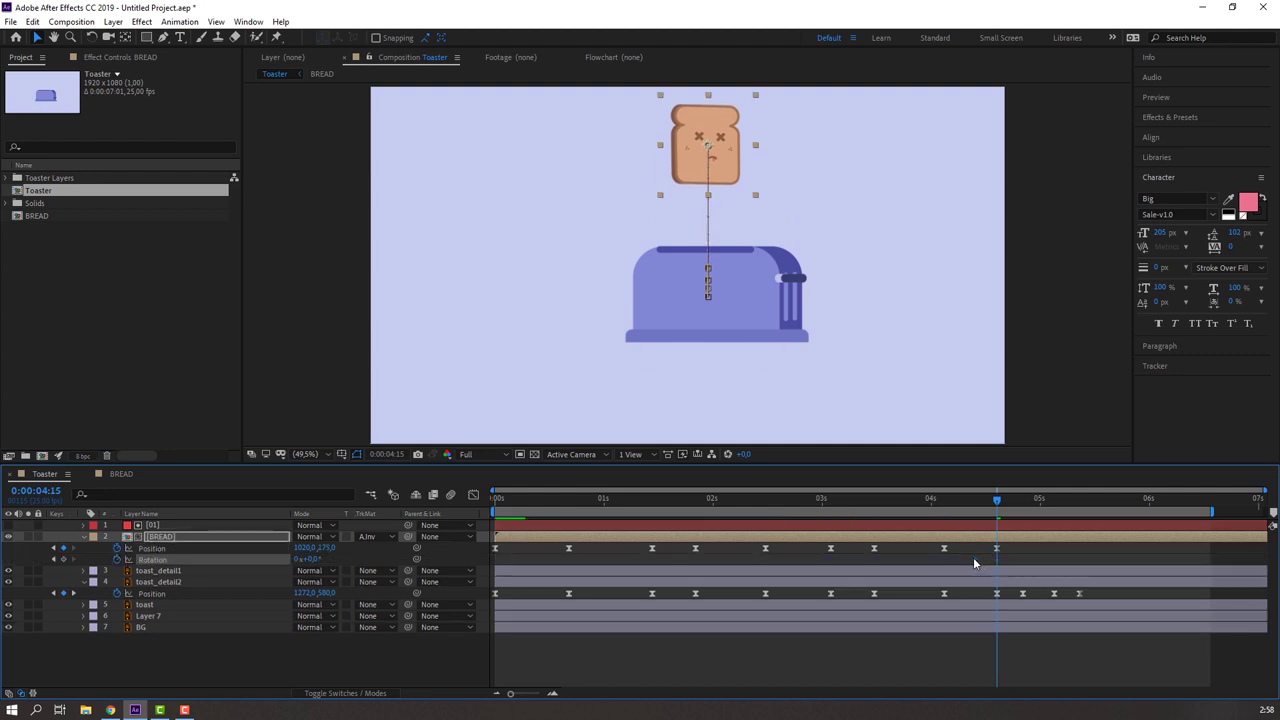
{"action": "left_click", "coordinate": [944, 503]}
{"action": "left_click_drag", "start_coordinate": [990, 507], "coordinate": [993, 507]}
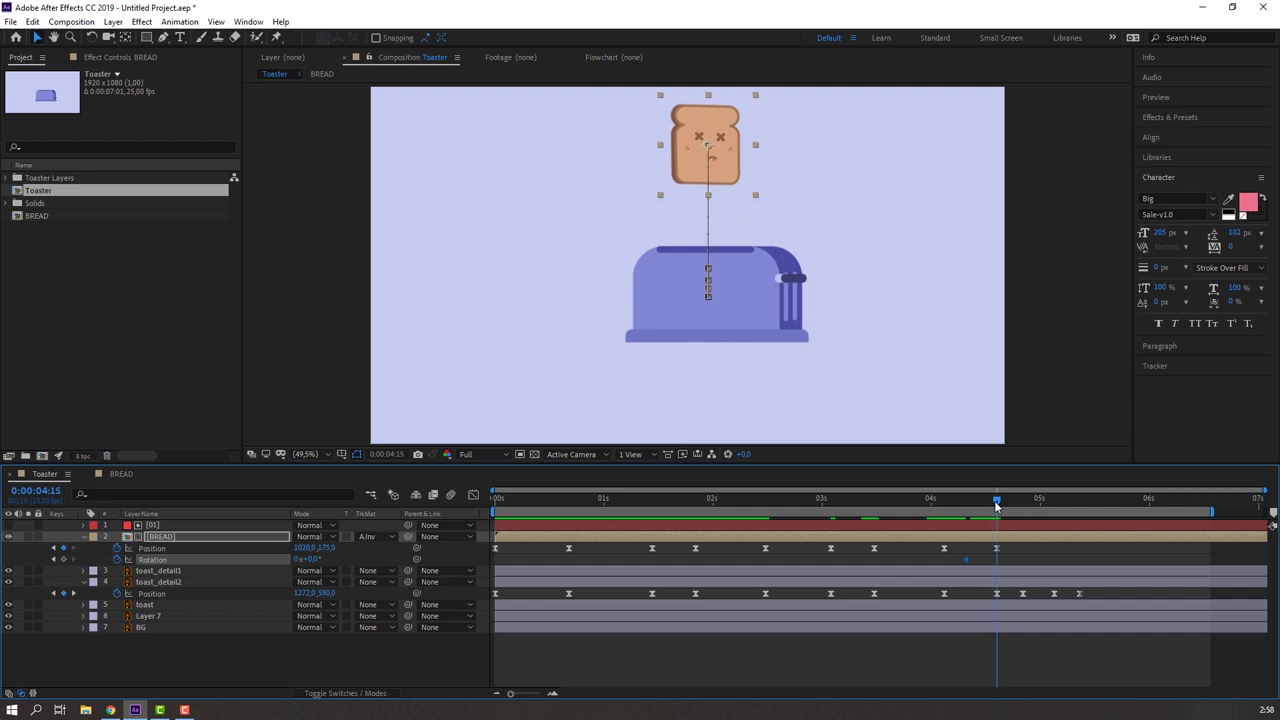
{"action": "left_click_drag", "start_coordinate": [310, 561], "coordinate": [471, 545]}
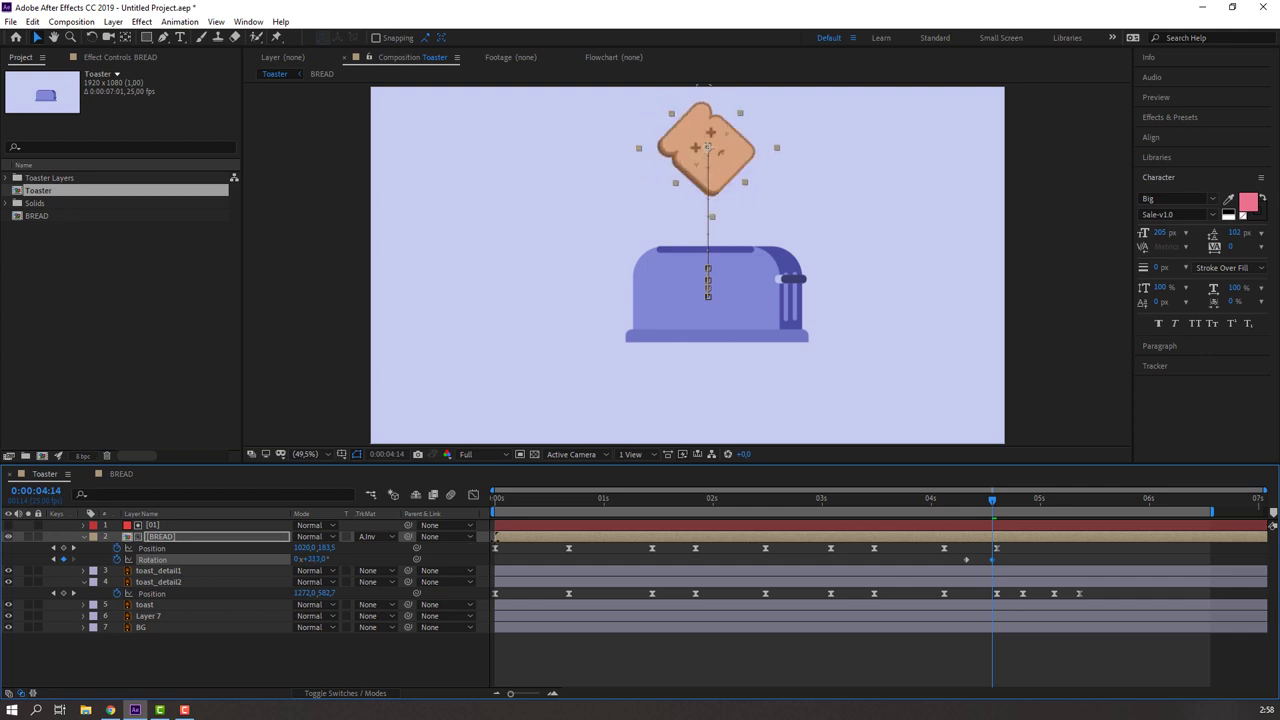
{"action": "left_click_drag", "start_coordinate": [471, 545], "coordinate": [1149, 503]}
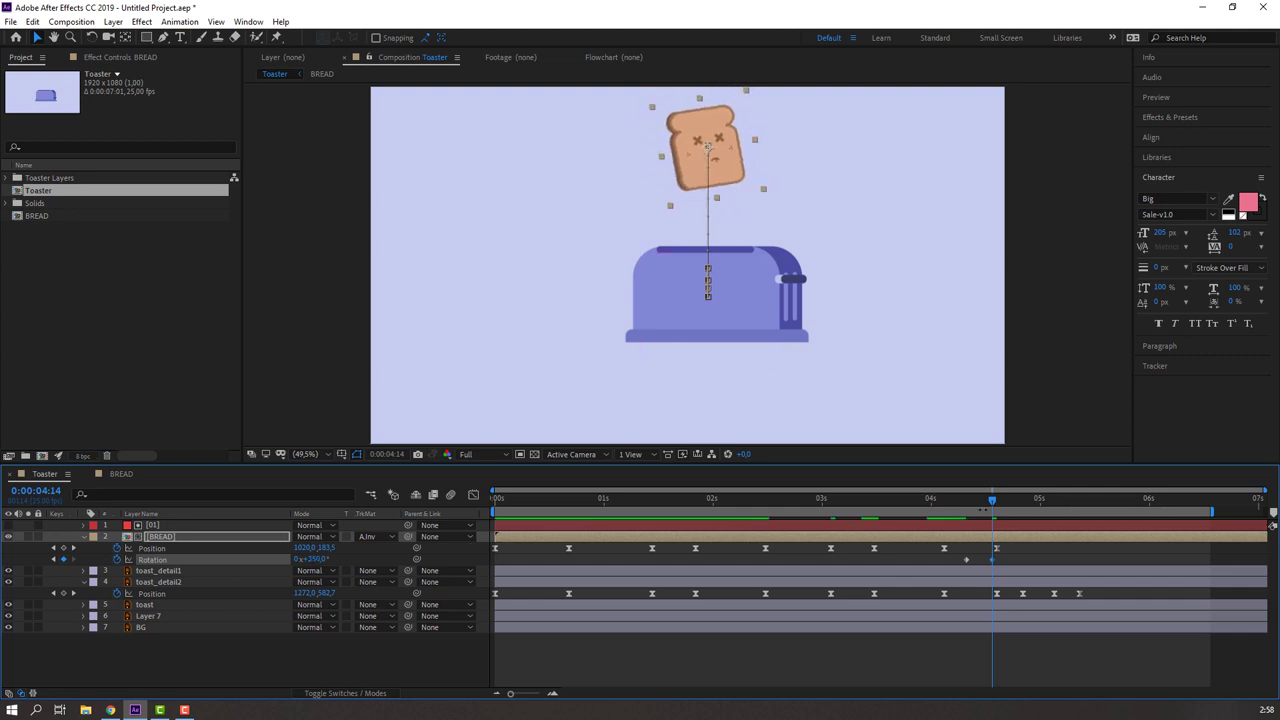
- Lower the bread back into the toaster and delete the unwanted rotation keyframe
{"action": "mouse_move", "coordinate": [992, 500]}
{"action": "left_mouse_down"}
{"action": "mouse_move", "coordinate": [995, 513]}
{"action": "mouse_move", "coordinate": [1005, 503]}
{"action": "left_mouse_up"}
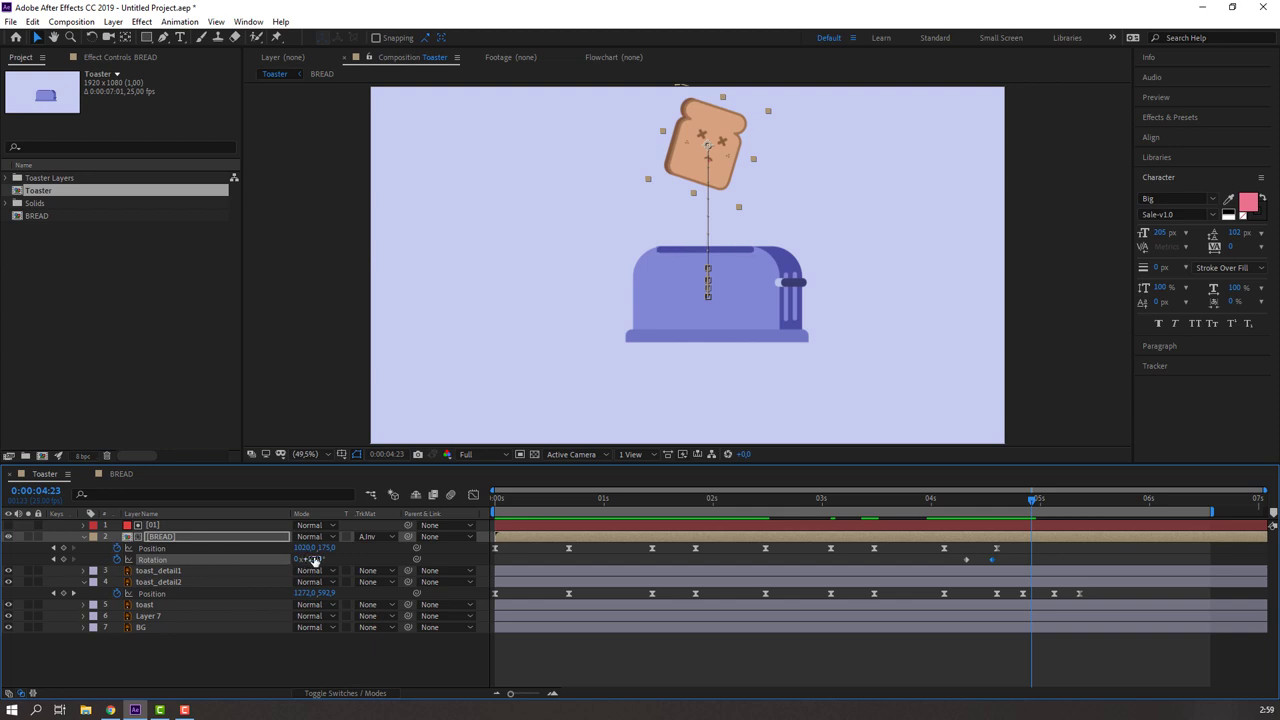
{"action": "mouse_move", "coordinate": [323, 553]}
{"action": "left_mouse_down"}
{"action": "mouse_move", "coordinate": [338, 568]}
{"action": "mouse_move", "coordinate": [300, 561]}
{"action": "mouse_move", "coordinate": [342, 550]}
{"action": "mouse_move", "coordinate": [283, 548]}
{"action": "left_mouse_up"}
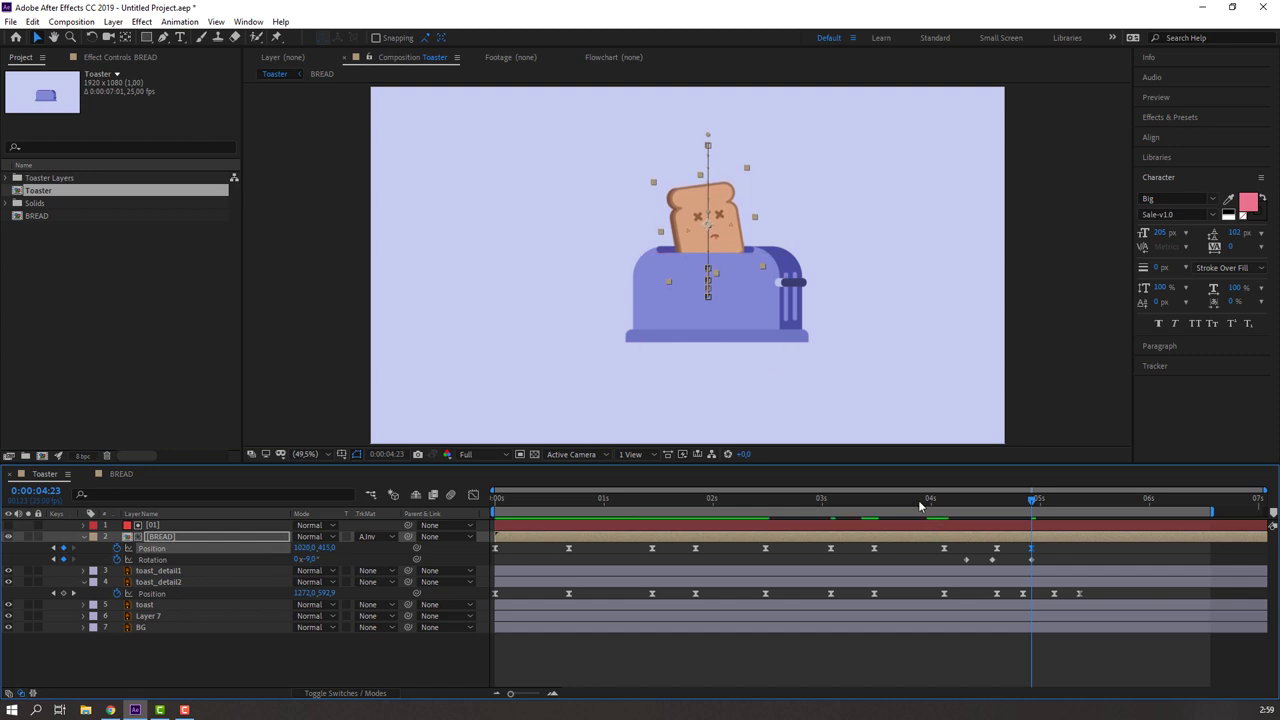
{"action": "left_click_drag", "start_coordinate": [966, 506], "coordinate": [993, 516]}
{"action": "key", "text": "Delete"}
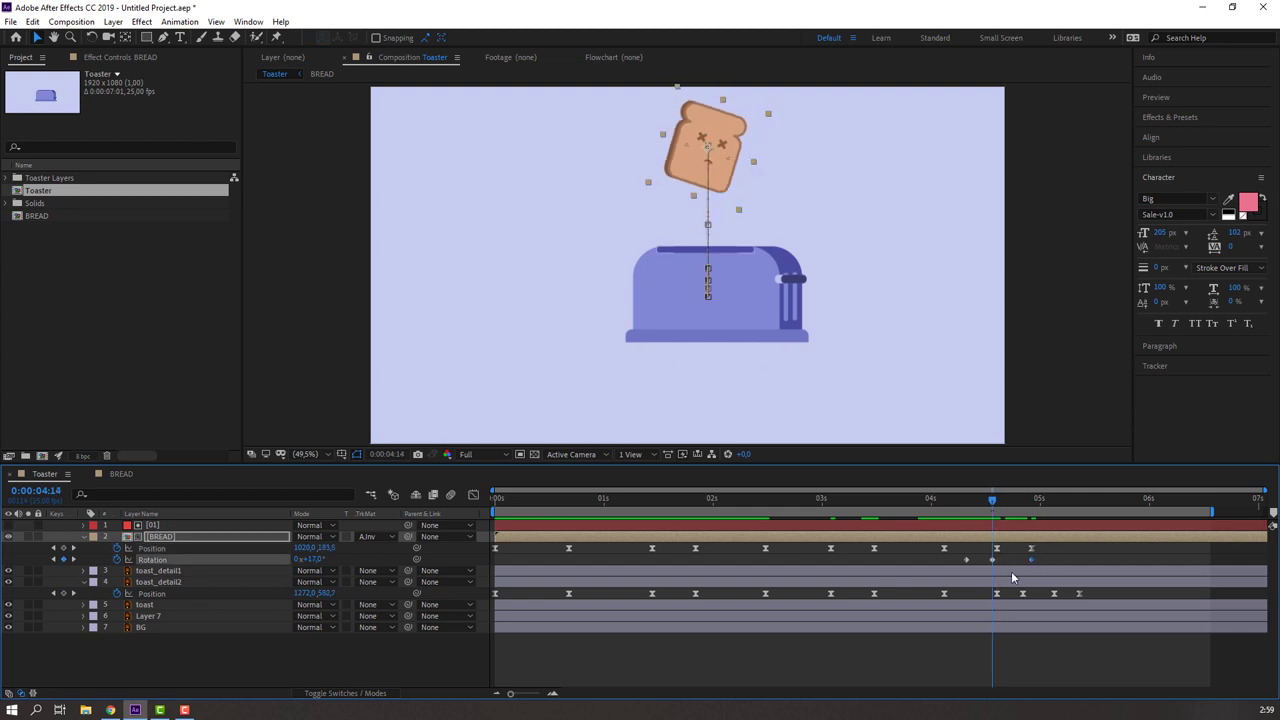
- Set a Rotation keyframe at 4:16, try 0° at 4:22, then undo it
{"action": "left_click", "coordinate": [998, 508]}
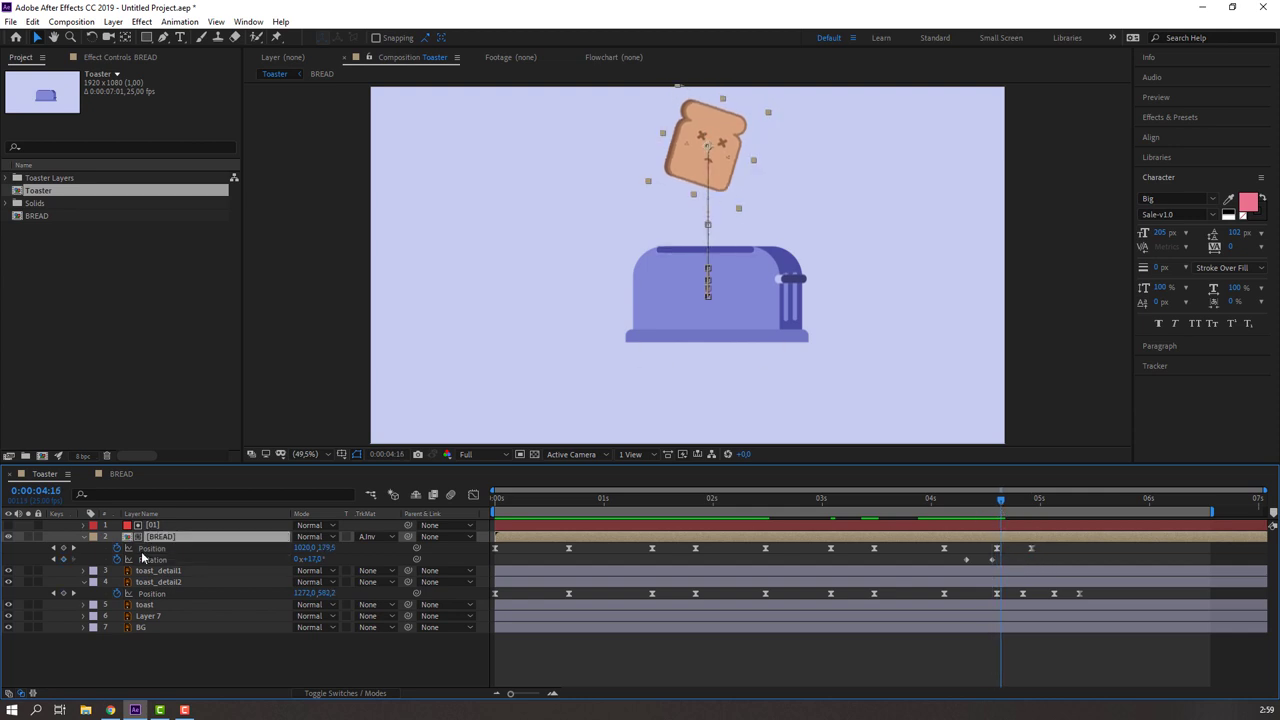
{"action": "left_click", "coordinate": [63, 560]}
{"action": "left_click_drag", "start_coordinate": [1003, 502], "coordinate": [1027, 500]}
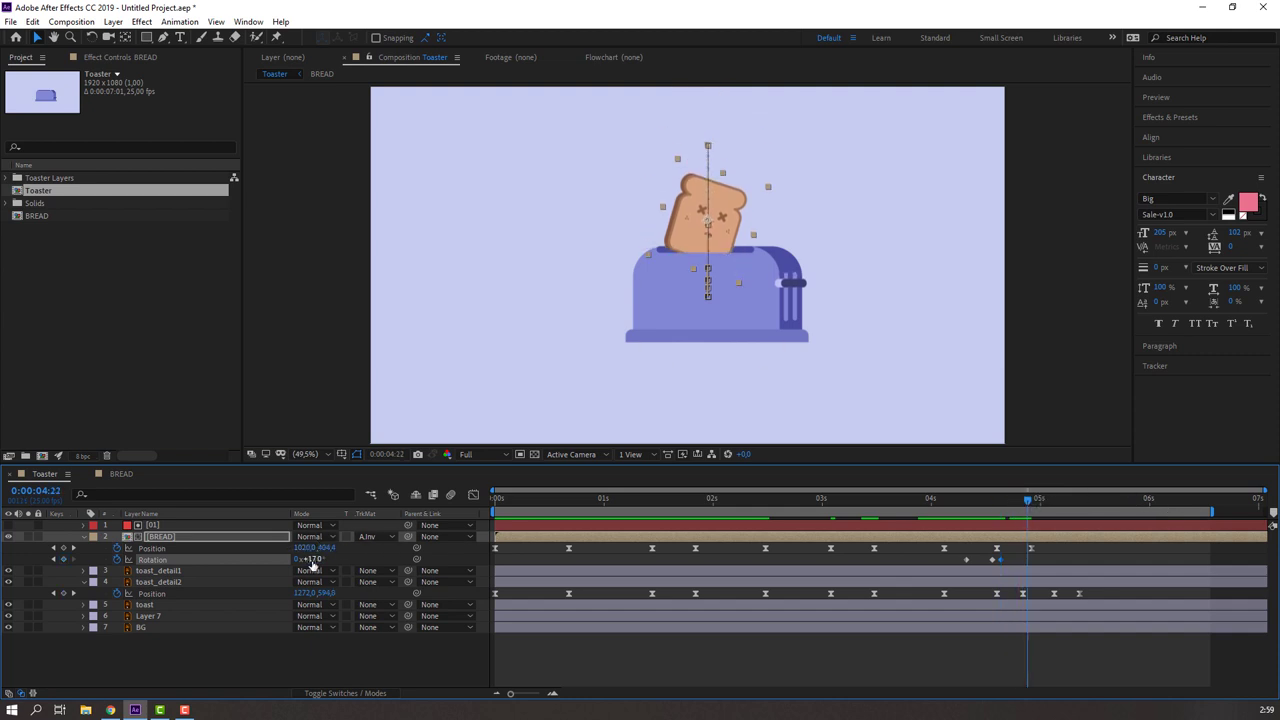
{"action": "type", "text": "0"}
{"action": "key", "text": "Return"}
{"action": "key", "text": "ctrl+z"}
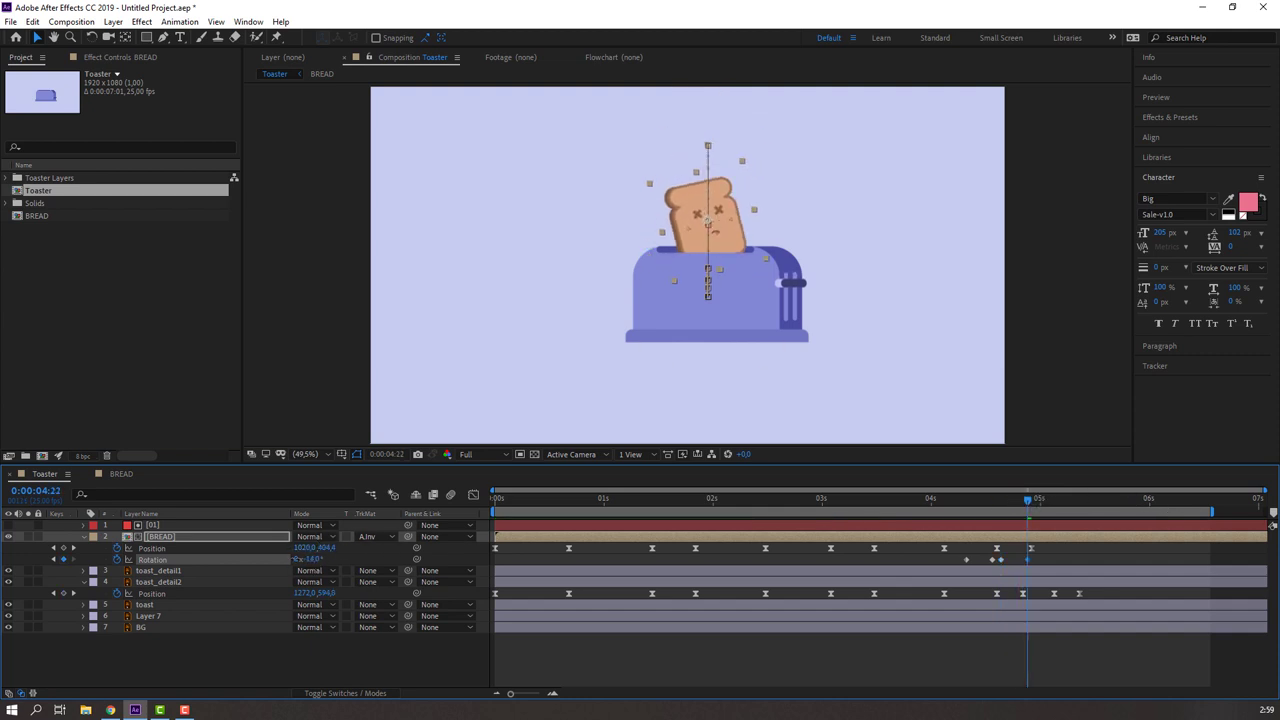
{"action": "left_click_drag", "start_coordinate": [928, 506], "coordinate": [1044, 500]}
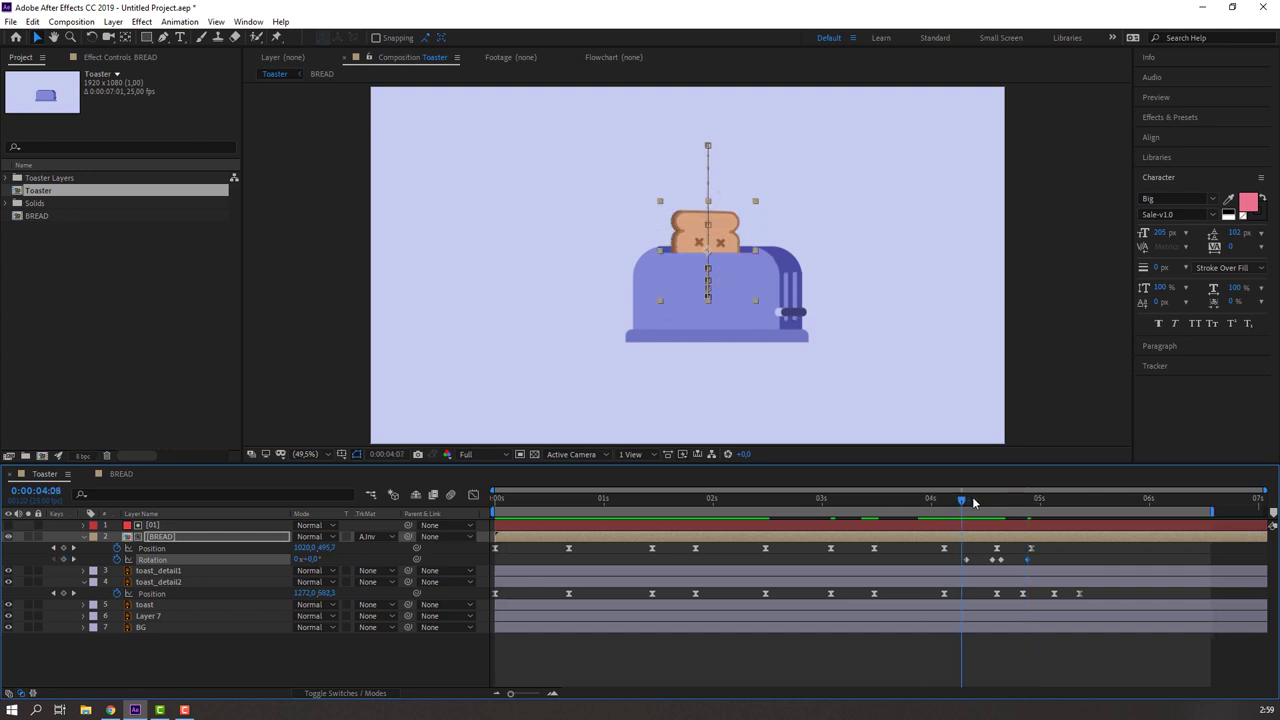
- Apply Easy Ease to the Rotation keyframes and move one of them to 4:08
{"action": "left_click", "coordinate": [1005, 500]}
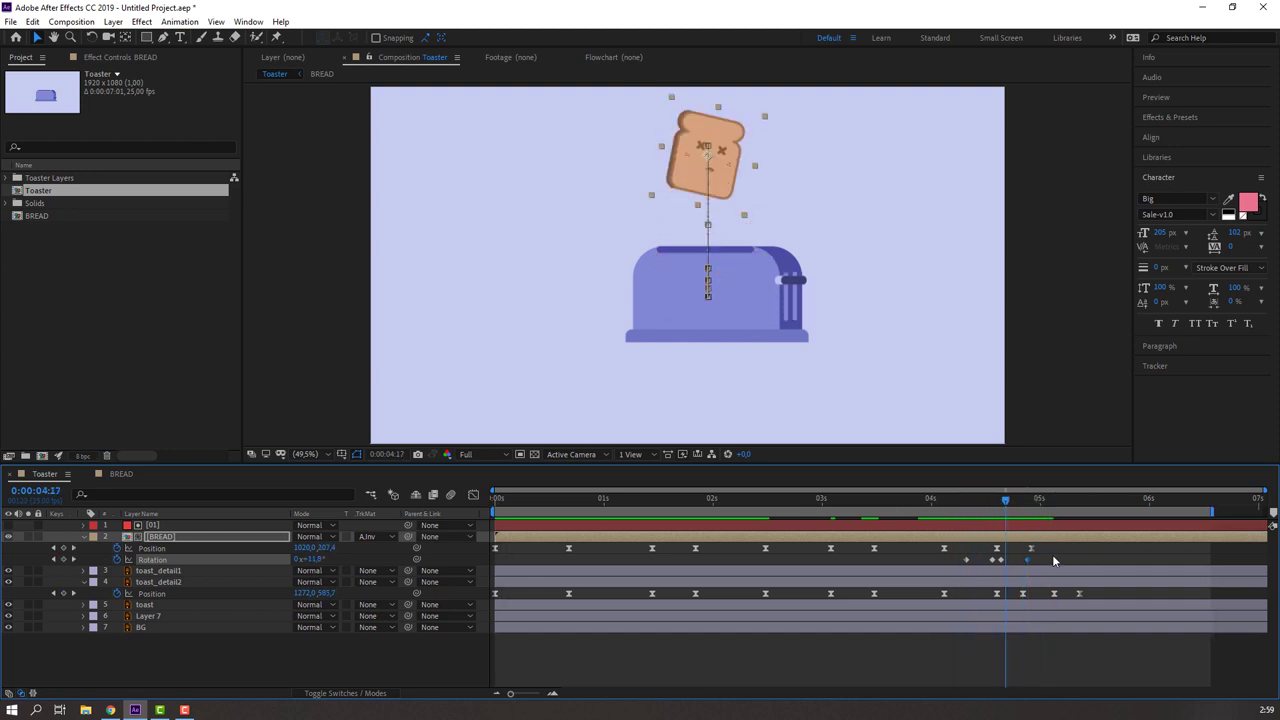
{"action": "right_click", "coordinate": [965, 562]}
{"action": "mouse_move", "coordinate": [1014, 543]}
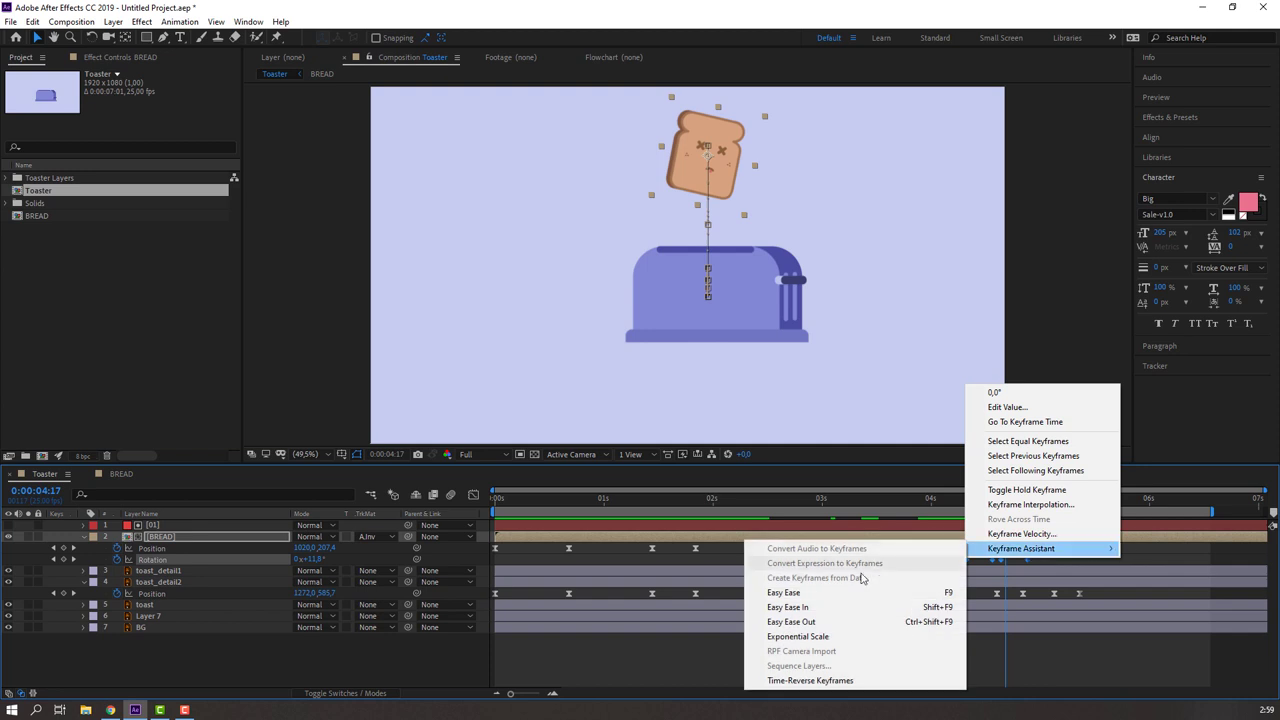
{"action": "left_click", "coordinate": [795, 592]}
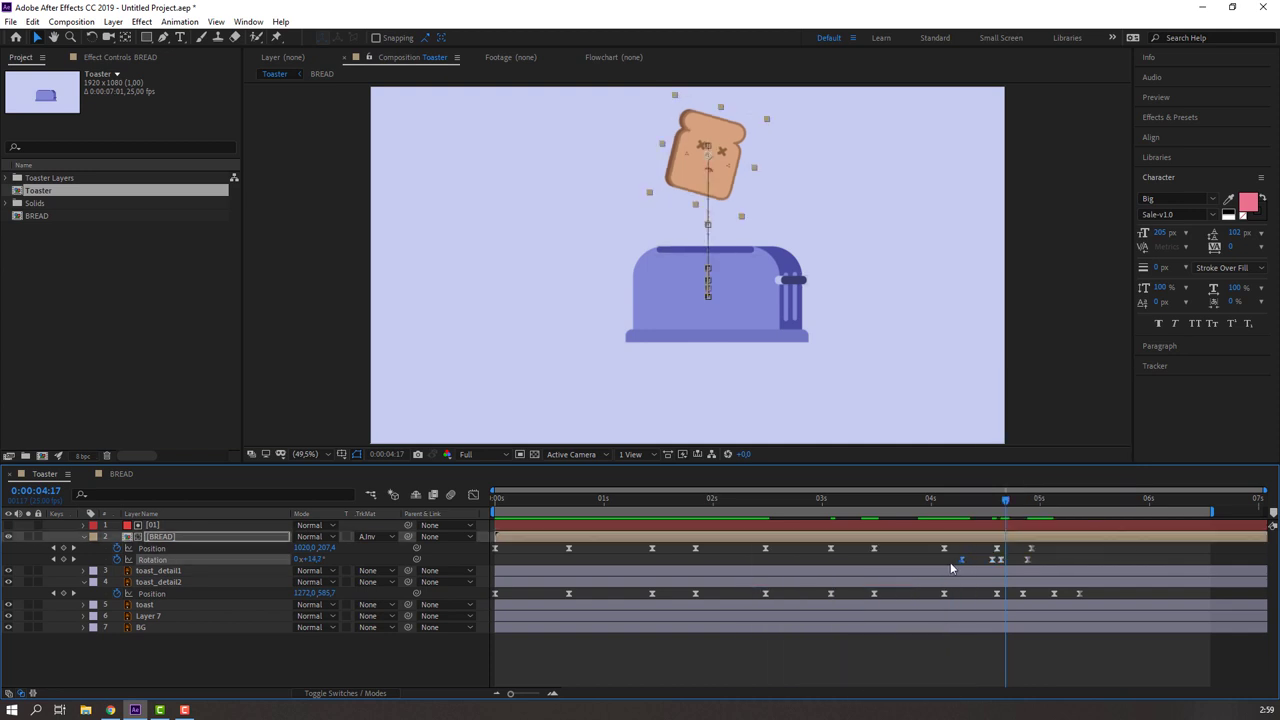
{"action": "left_click_drag", "start_coordinate": [966, 559], "coordinate": [944, 559]}
{"action": "mouse_move", "coordinate": [932, 500]}
{"action": "left_mouse_down"}
{"action": "mouse_move", "coordinate": [1035, 503]}
{"action": "mouse_move", "coordinate": [1004, 509]}
{"action": "left_mouse_up"}
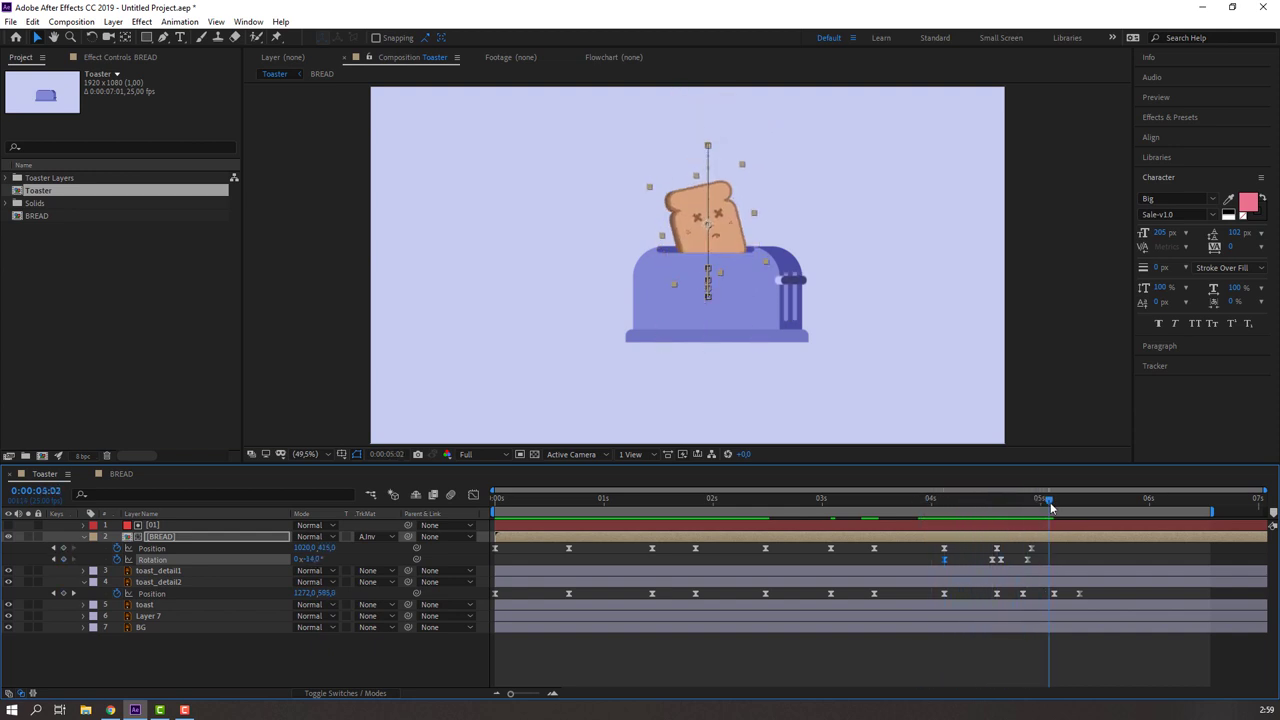
{"action": "key", "text": "space"}
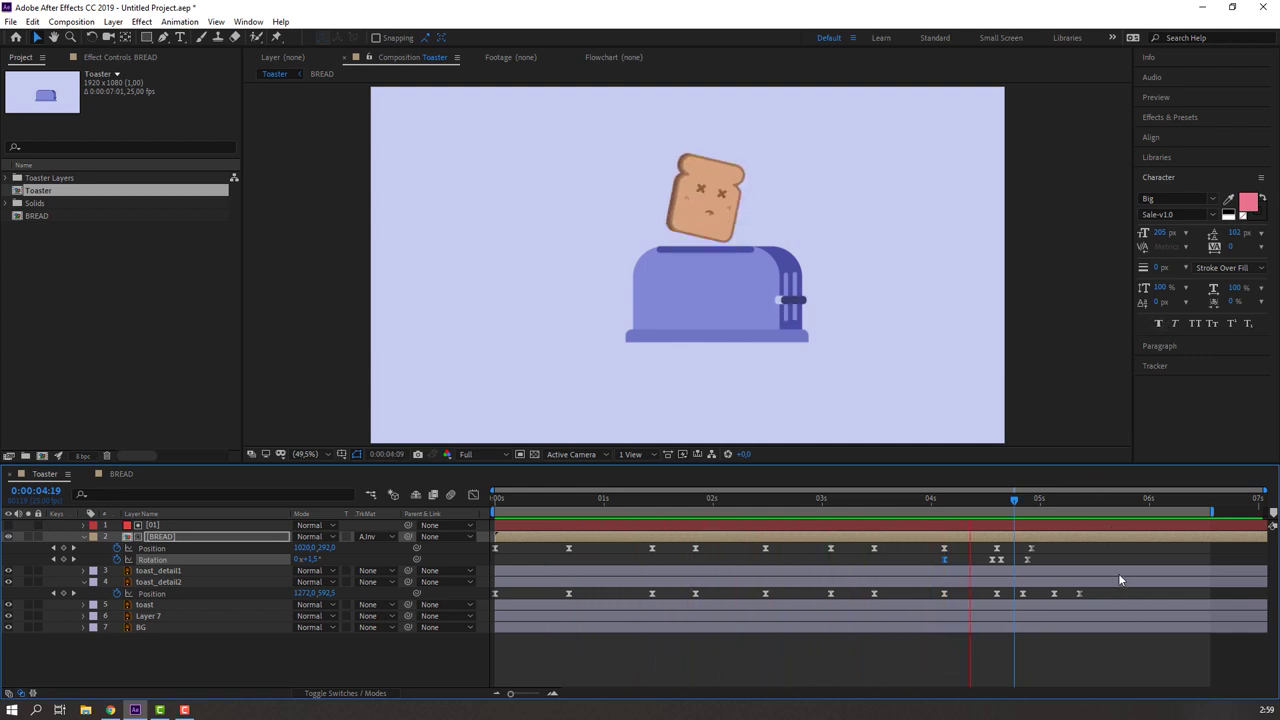
{"action": "key", "text": "space"}
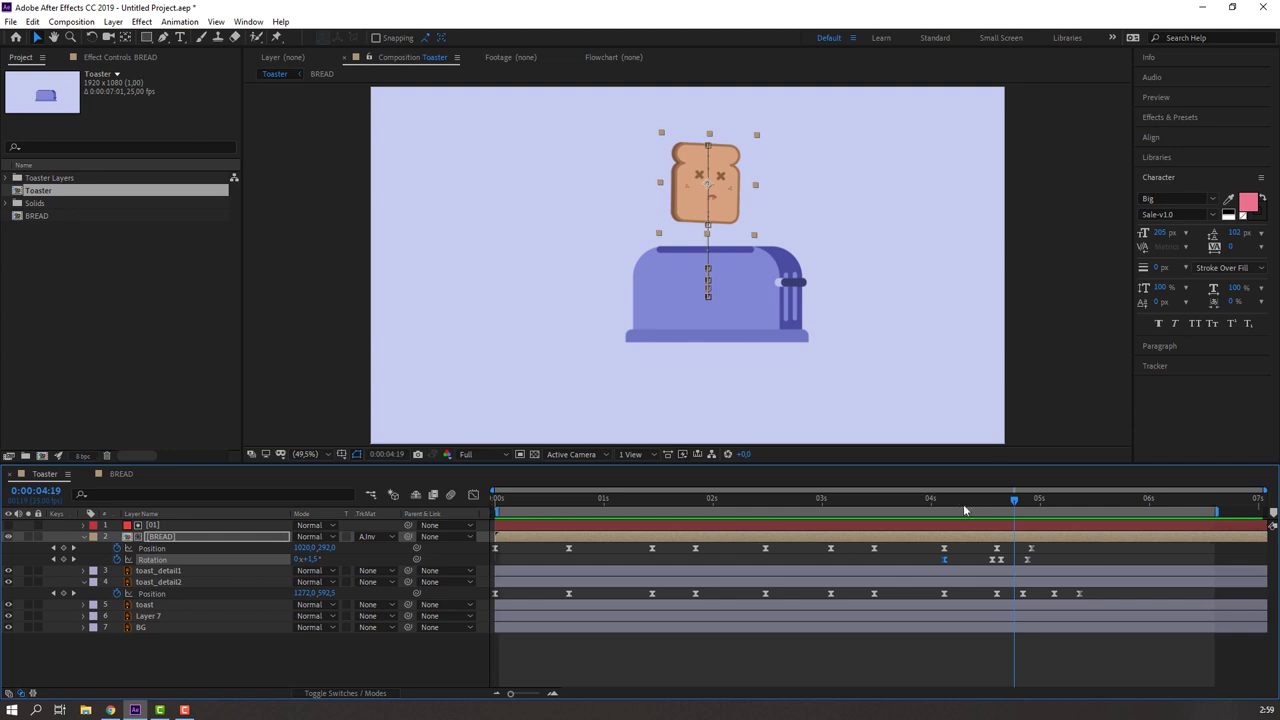
- Select the Position keyframes around 4:05–4:09 and show their speed graph
{"action": "left_click", "coordinate": [930, 504]}
{"action": "left_click", "coordinate": [952, 498]}
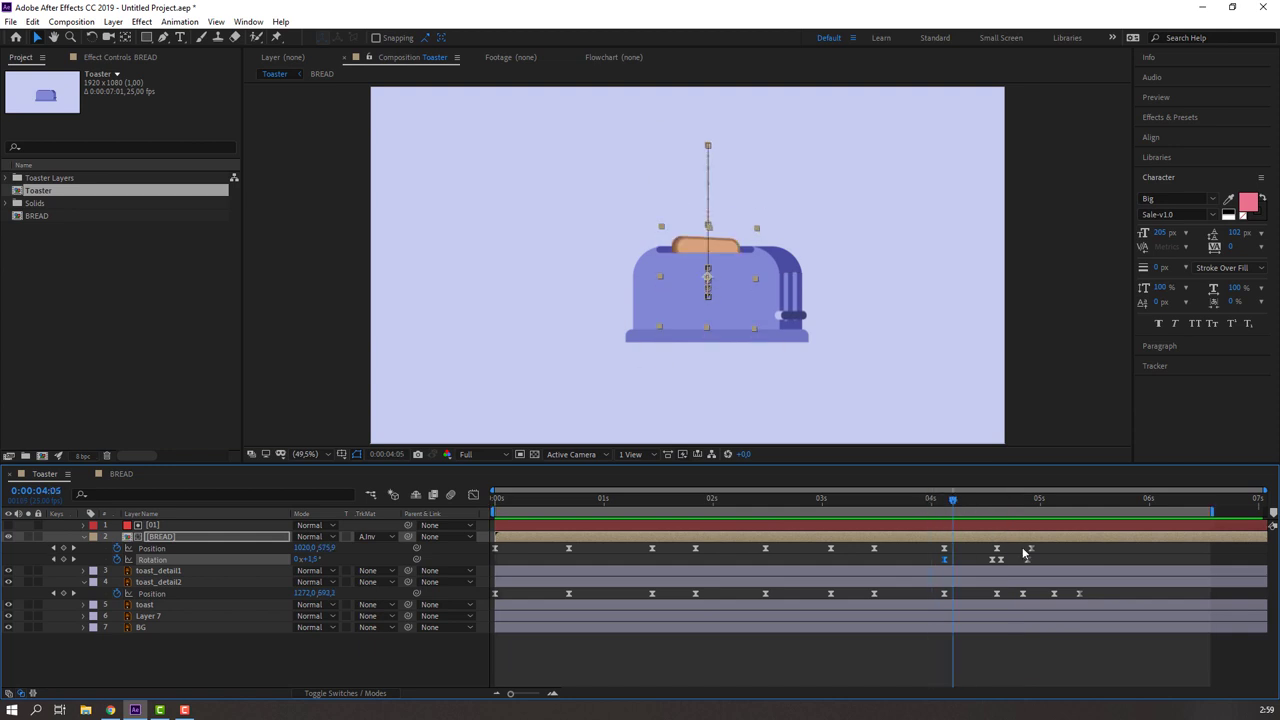
{"action": "left_click_drag", "start_coordinate": [1066, 544], "coordinate": [928, 556]}
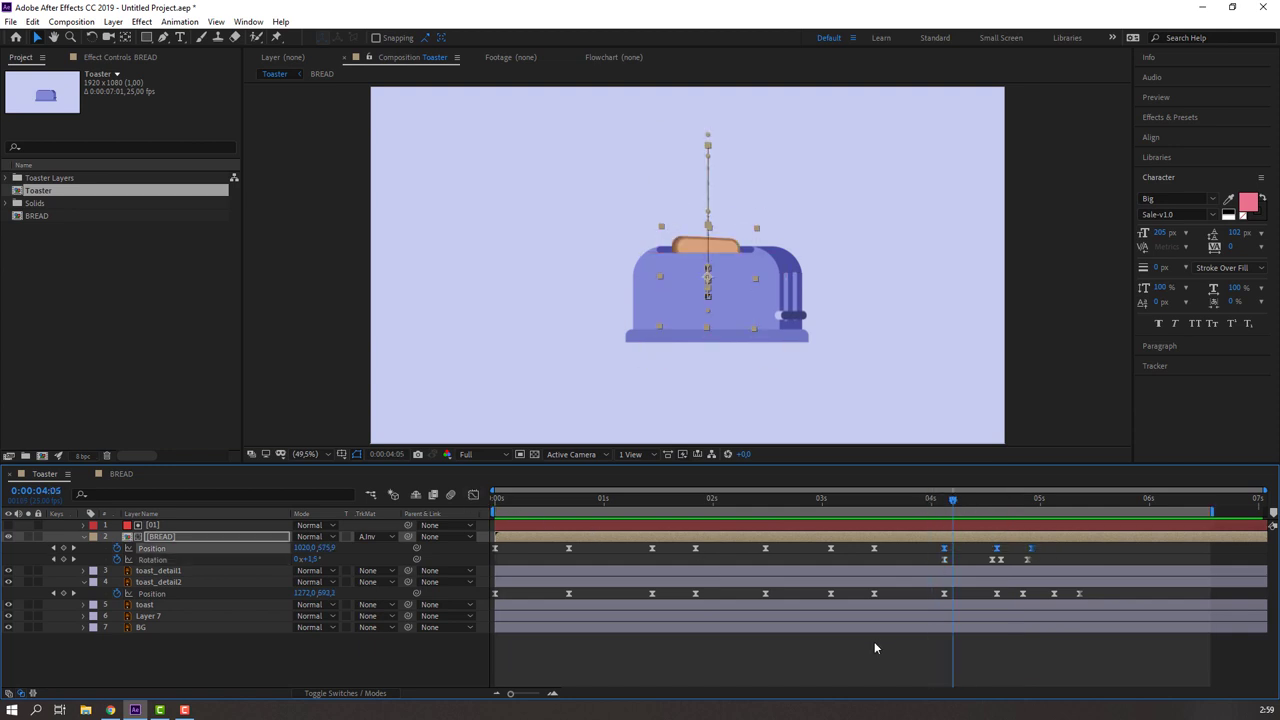
{"action": "left_click", "coordinate": [473, 496]}
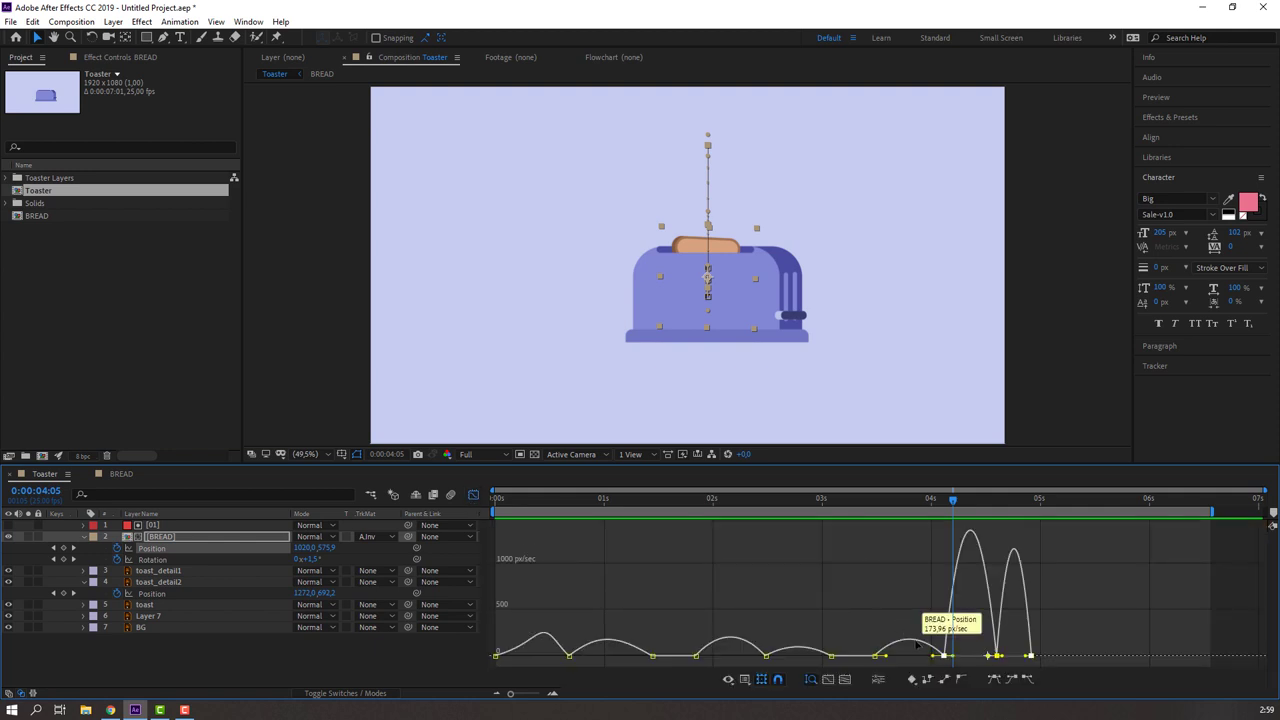
- Stretch the Position keyframe ease influence to sharpen the speed curve
{"action": "scroll", "coordinate": [935, 640], "scroll_direction": "up", "scroll_amount": 2}
{"action": "left_click_drag", "start_coordinate": [908, 498], "coordinate": [988, 498]}
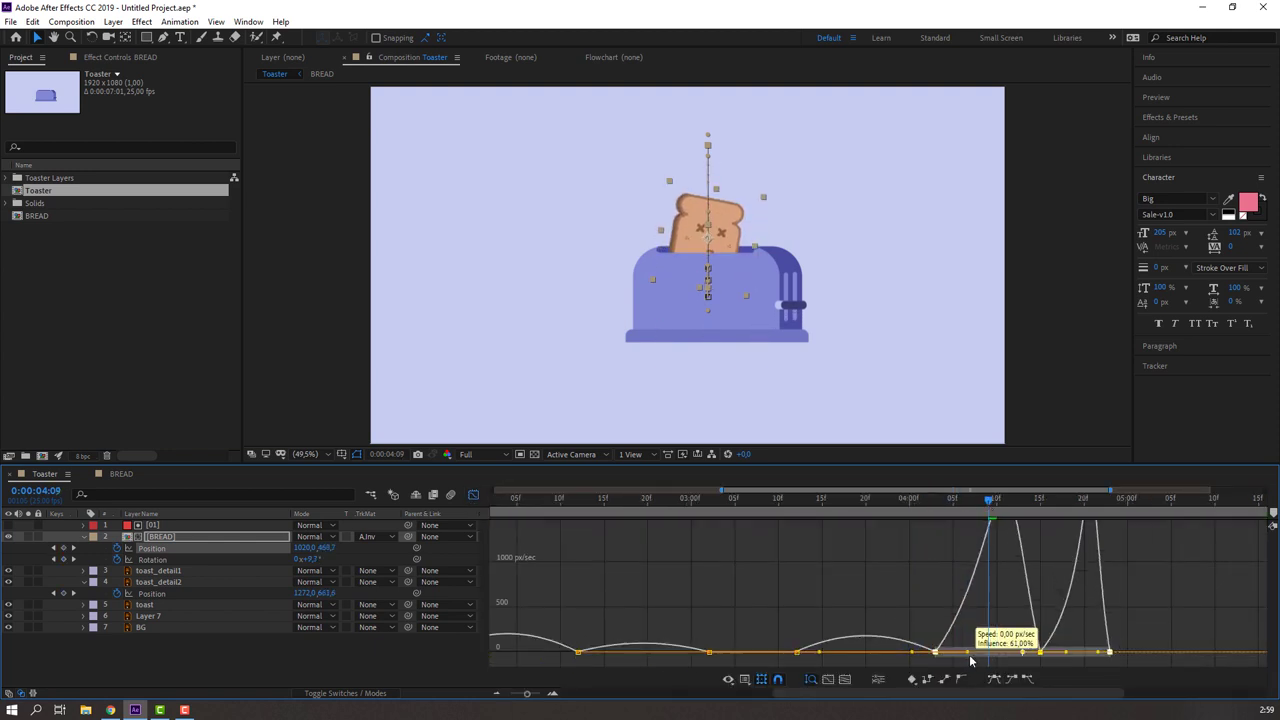
{"action": "left_click", "coordinate": [963, 643]}
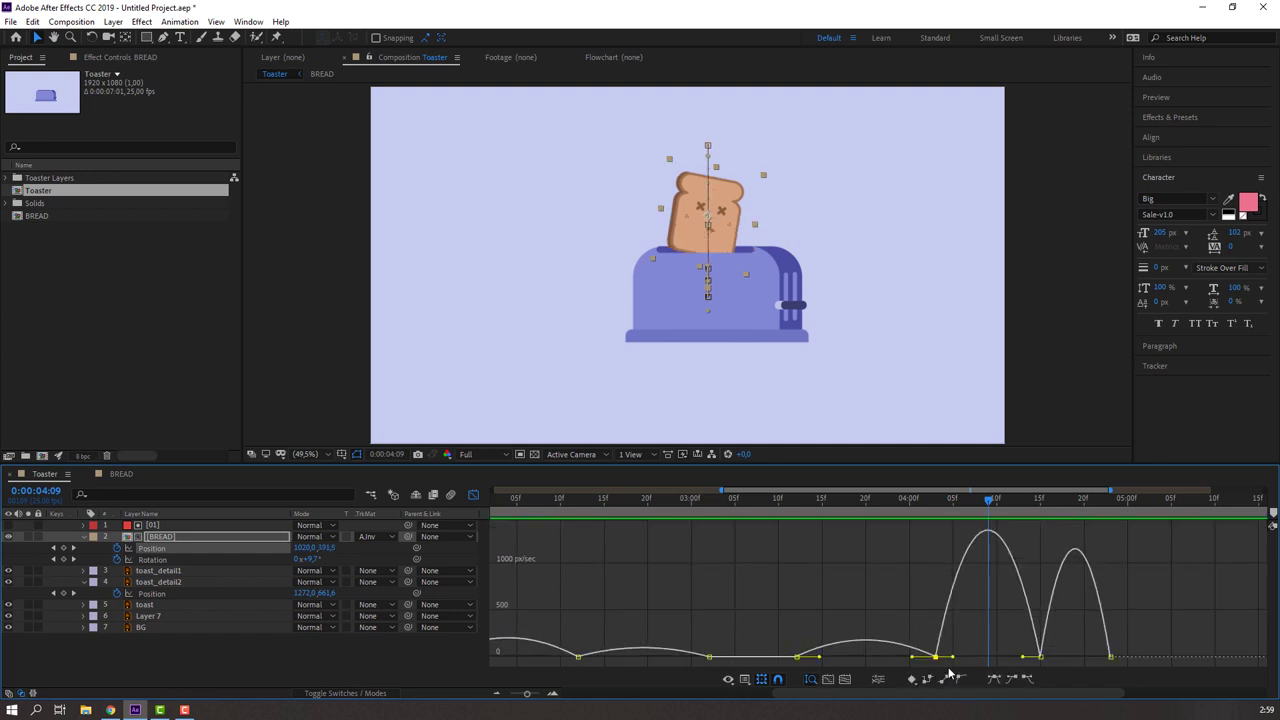
{"action": "left_click_drag", "start_coordinate": [953, 658], "coordinate": [969, 657]}
{"action": "left_click", "coordinate": [893, 499]}
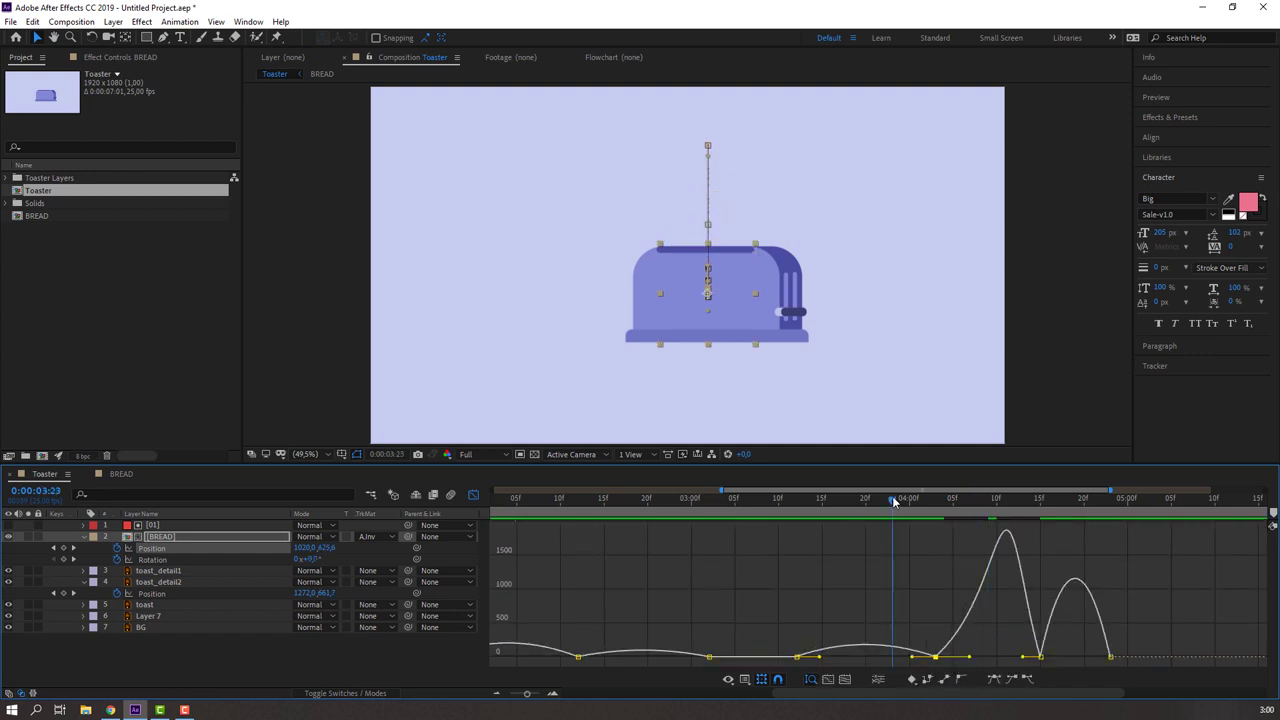
{"action": "key", "text": "space"}
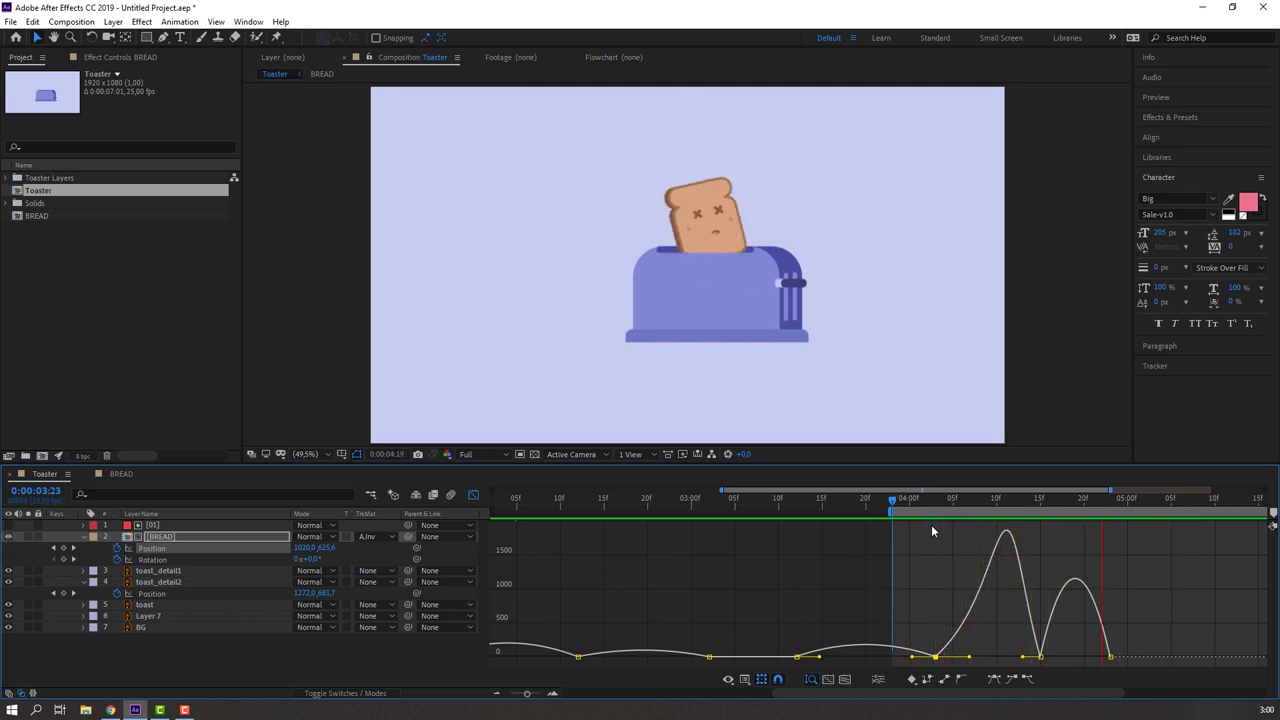
{"action": "key", "text": "space"}
- Make both speed peaks taller and narrower, previewing the bounce
{"action": "left_click_drag", "start_coordinate": [1021, 658], "coordinate": [1008, 657]}
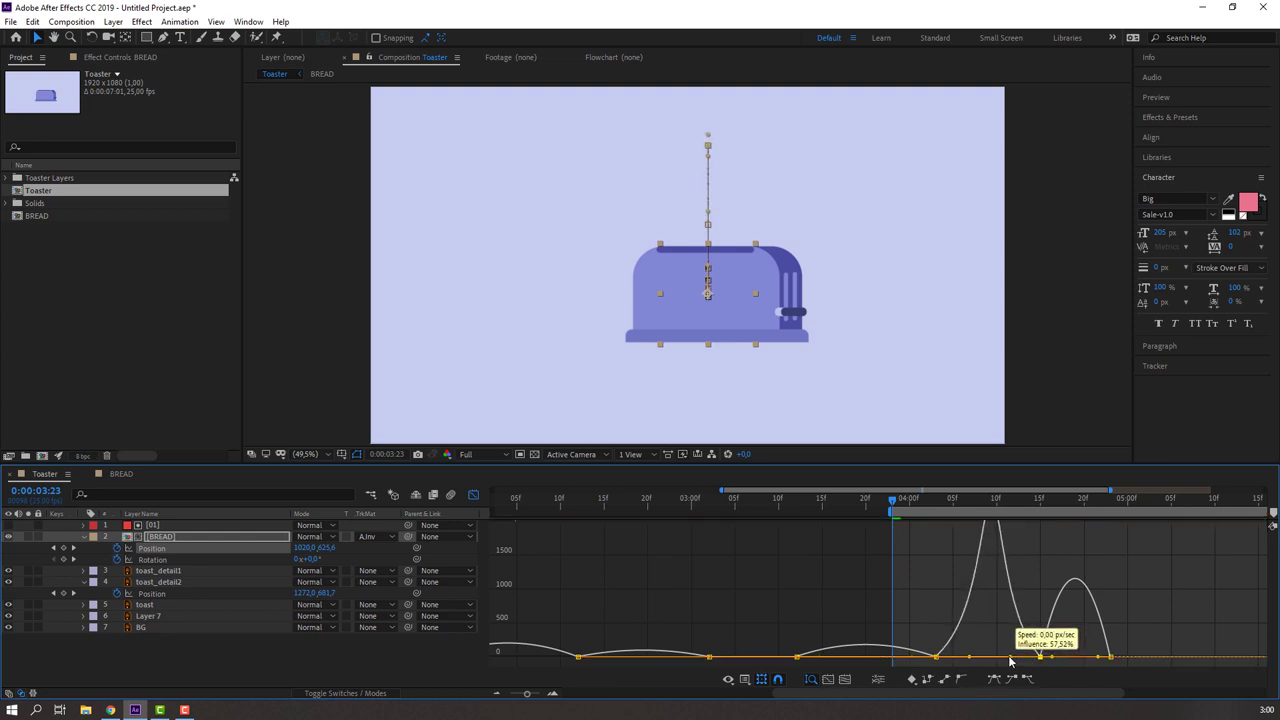
{"action": "key", "text": "space"}
{"action": "key", "text": "space"}
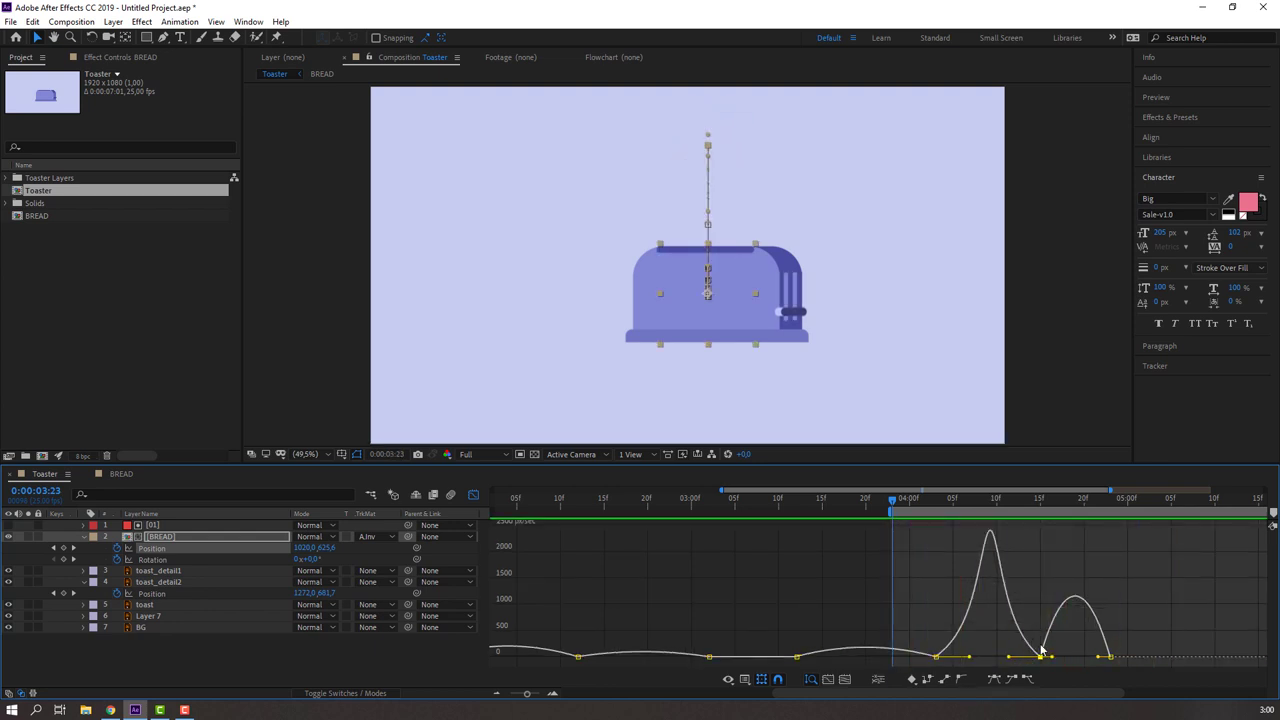
{"action": "left_click_drag", "start_coordinate": [1052, 657], "coordinate": [1090, 657]}
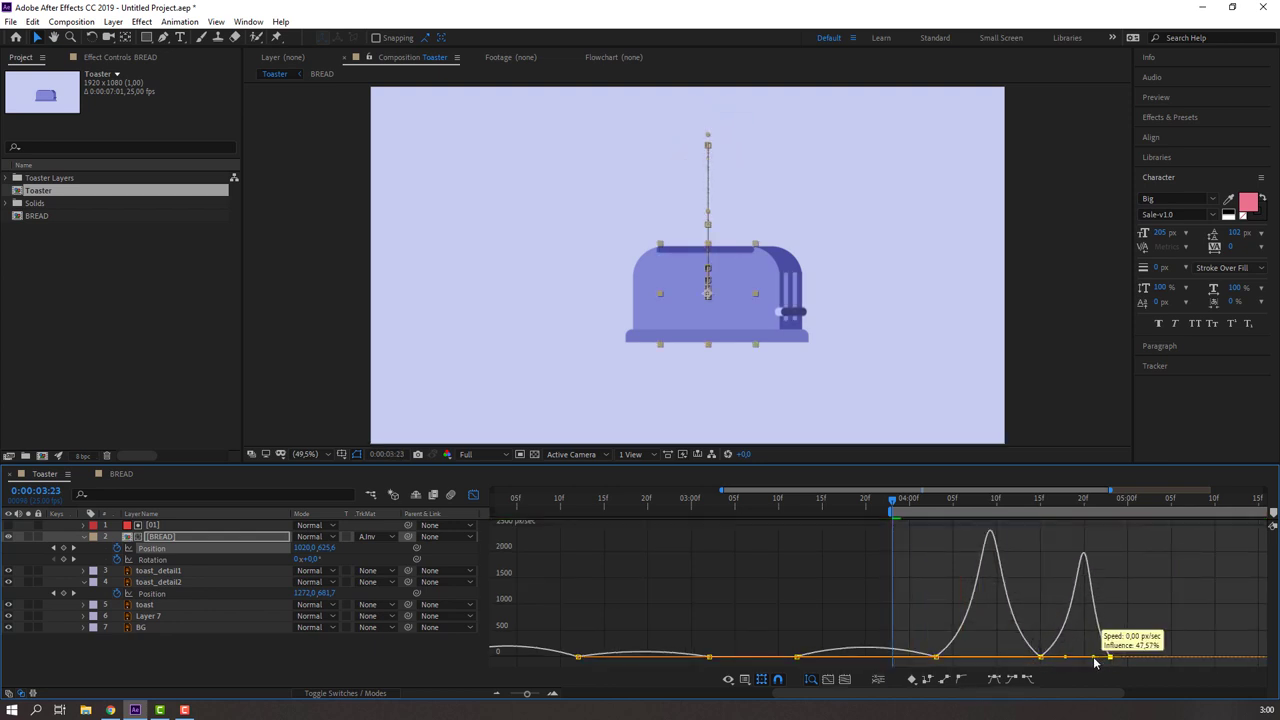
{"action": "key", "text": "space"}
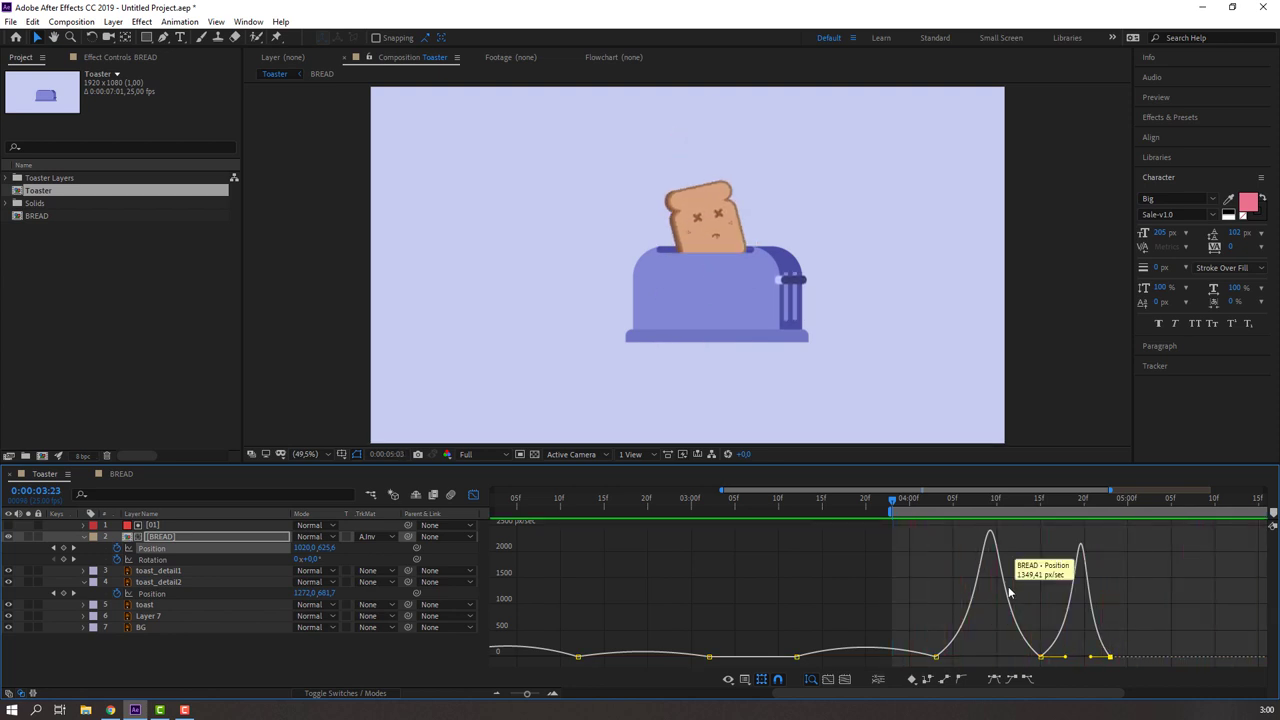
{"action": "key", "text": "space"}
{"action": "left_click", "coordinate": [473, 494]}
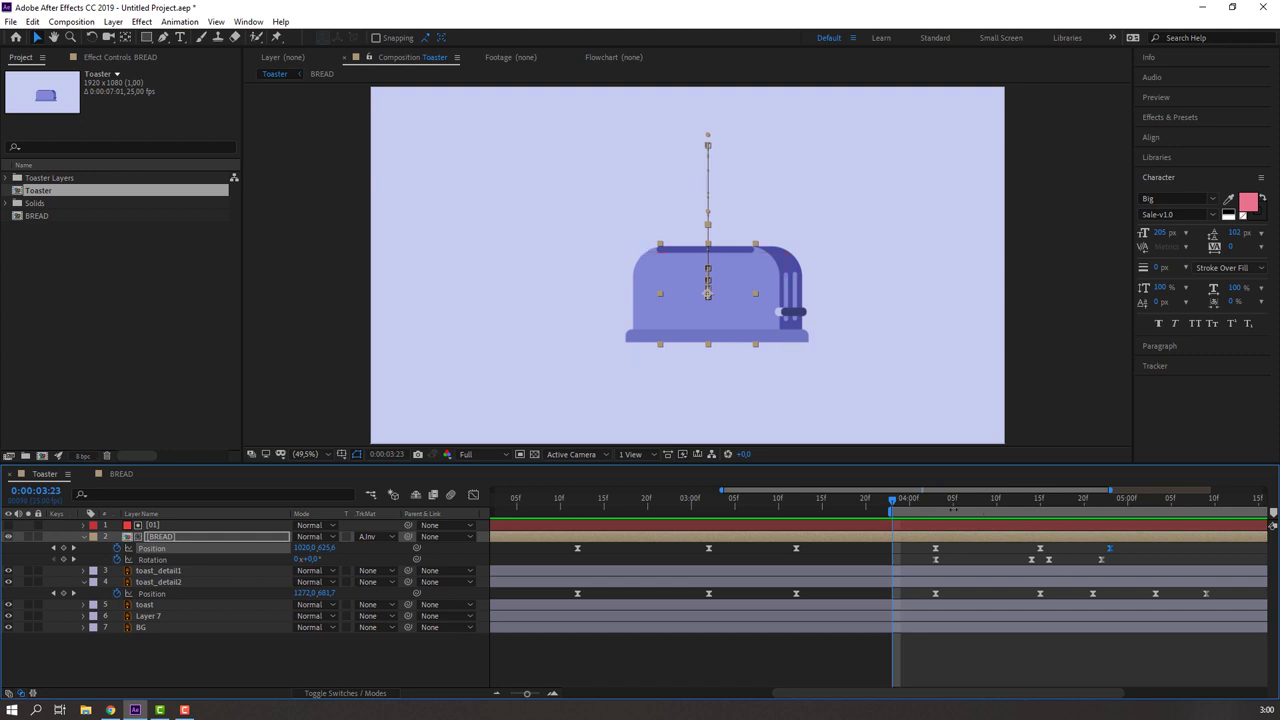
- Raise the toast to Position Y 420 at 5:04 for an extra hop, then preview through 5:08
{"action": "left_click_drag", "start_coordinate": [920, 510], "coordinate": [1113, 528]}
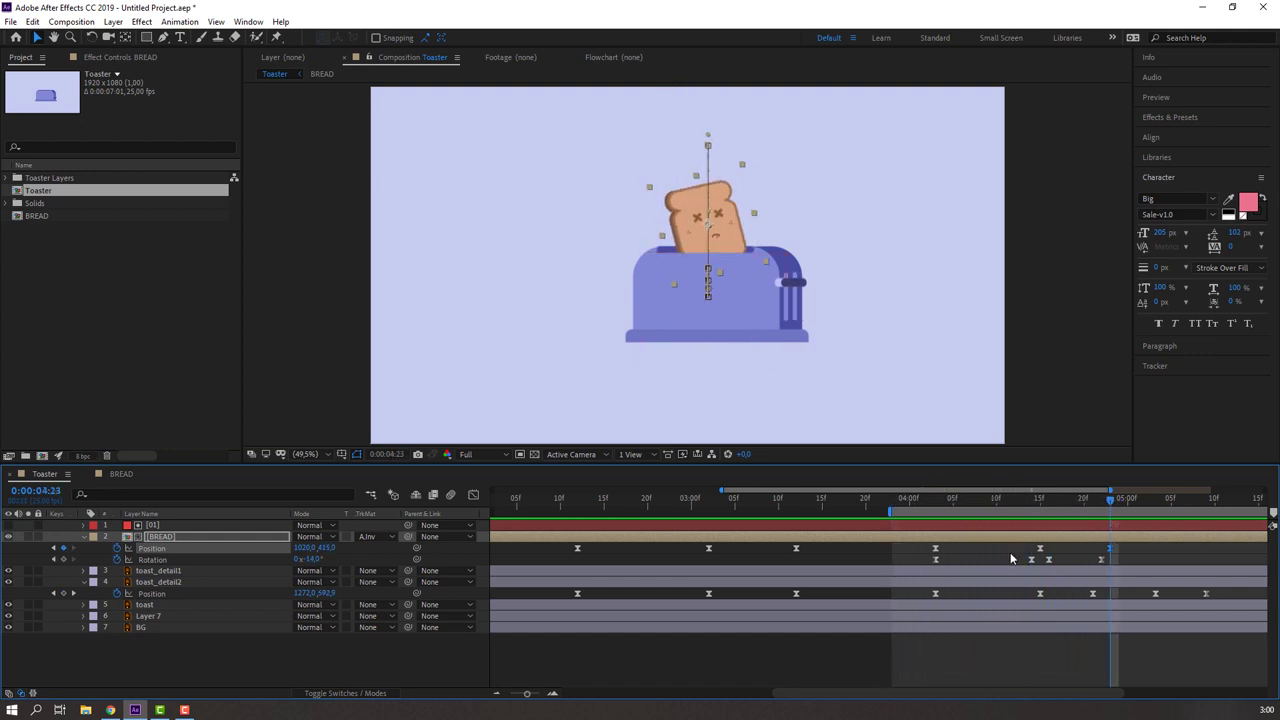
{"action": "key", "text": "space"}
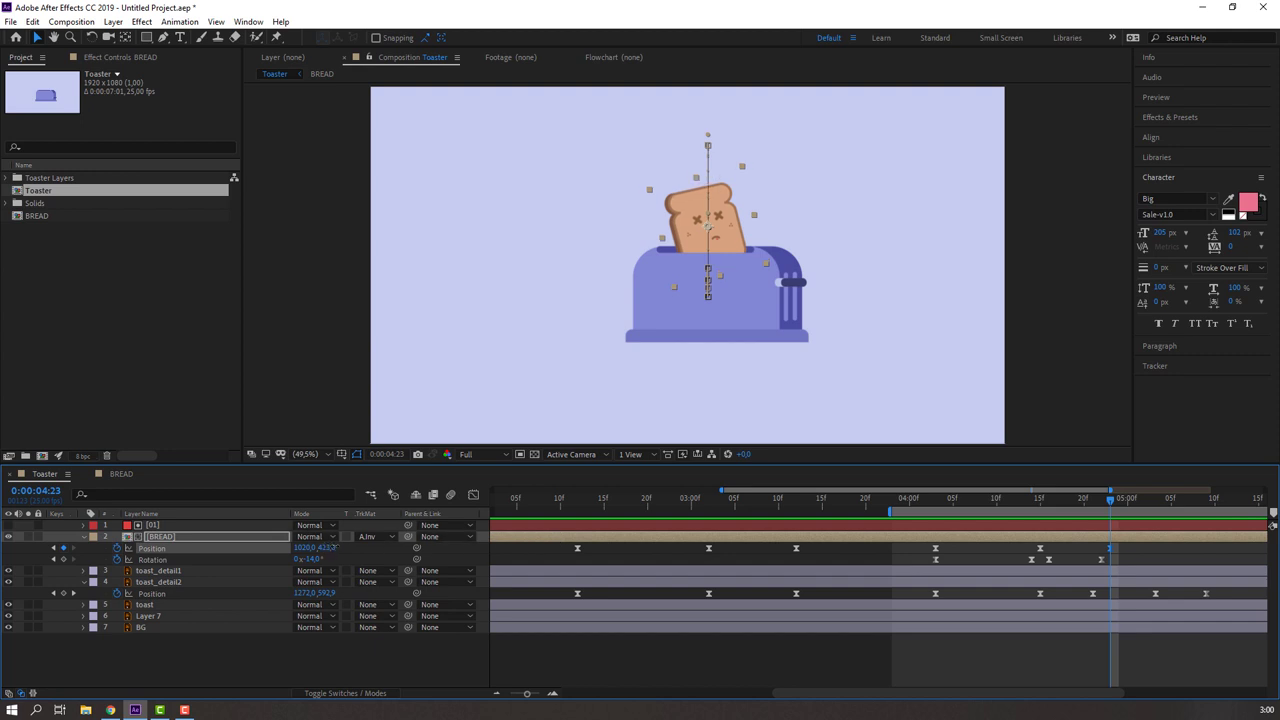
{"action": "left_click_drag", "start_coordinate": [327, 550], "coordinate": [302, 550]}
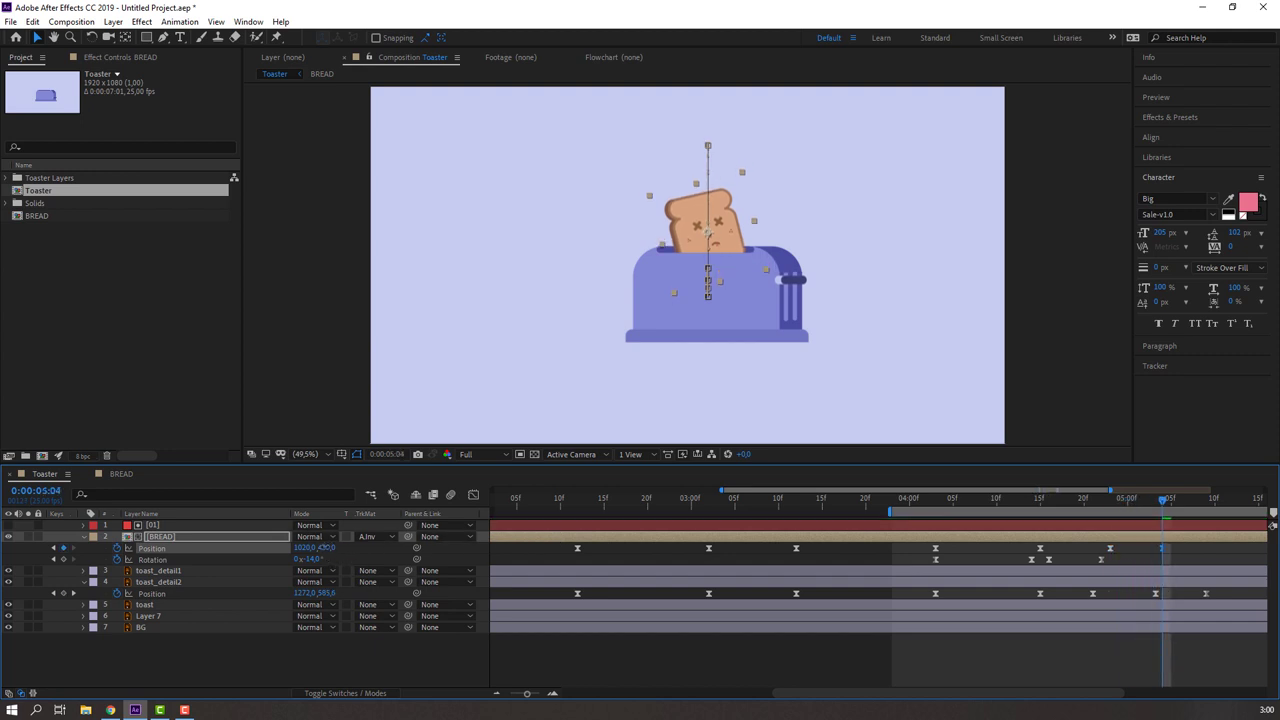
{"action": "key", "text": "Page_Down"}
{"action": "key", "text": "Page_Down"}
{"action": "key", "text": "Page_Down"}
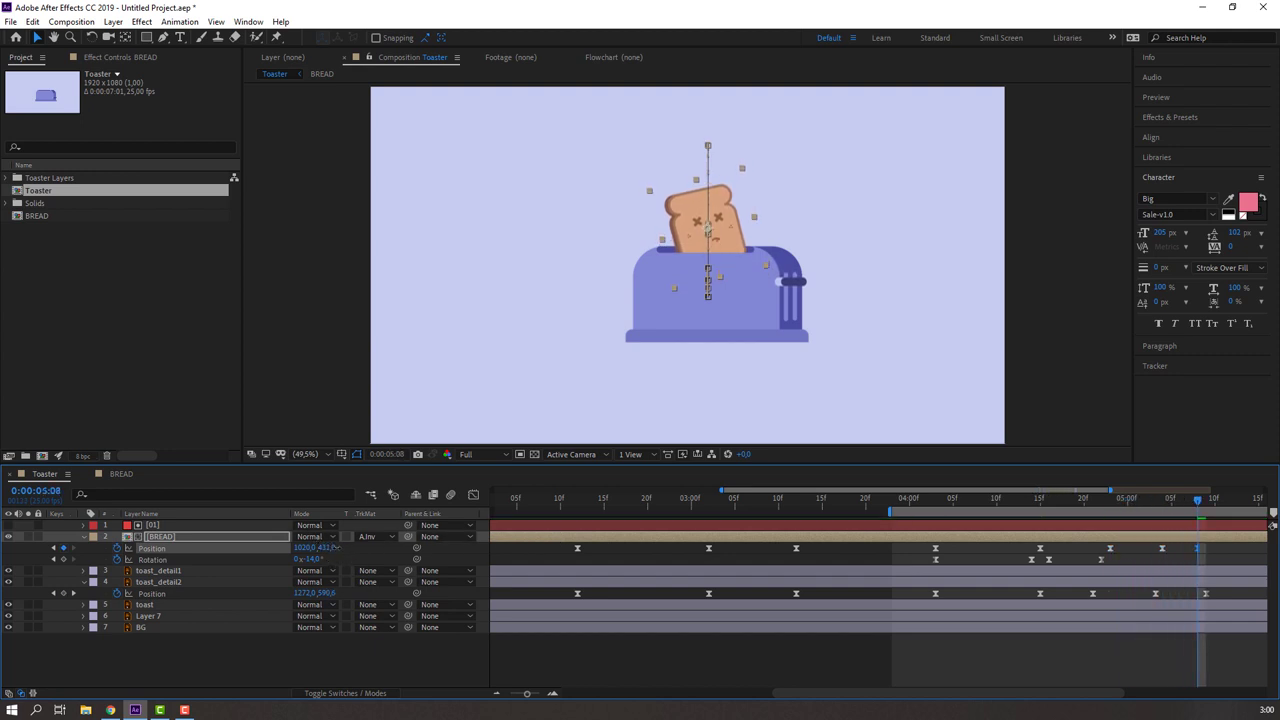
{"action": "key", "text": "space"}
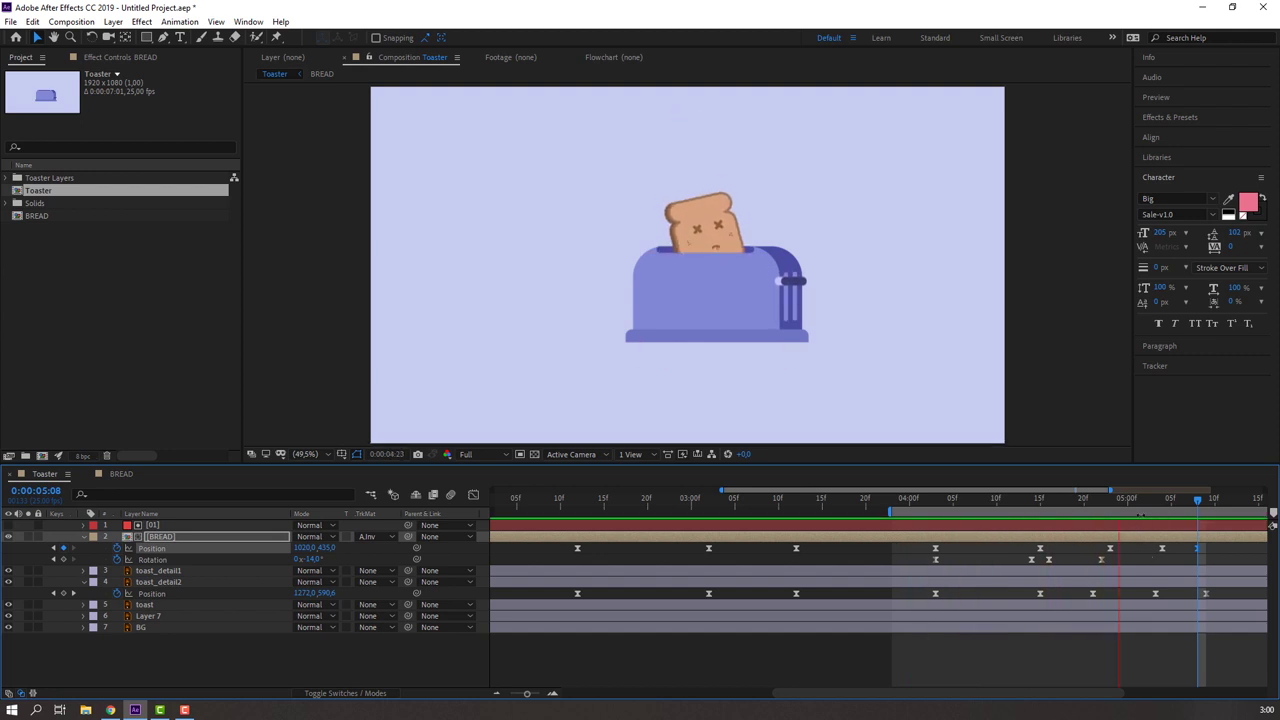
{"action": "key", "text": "space"}
{"action": "left_click", "coordinate": [473, 495]}
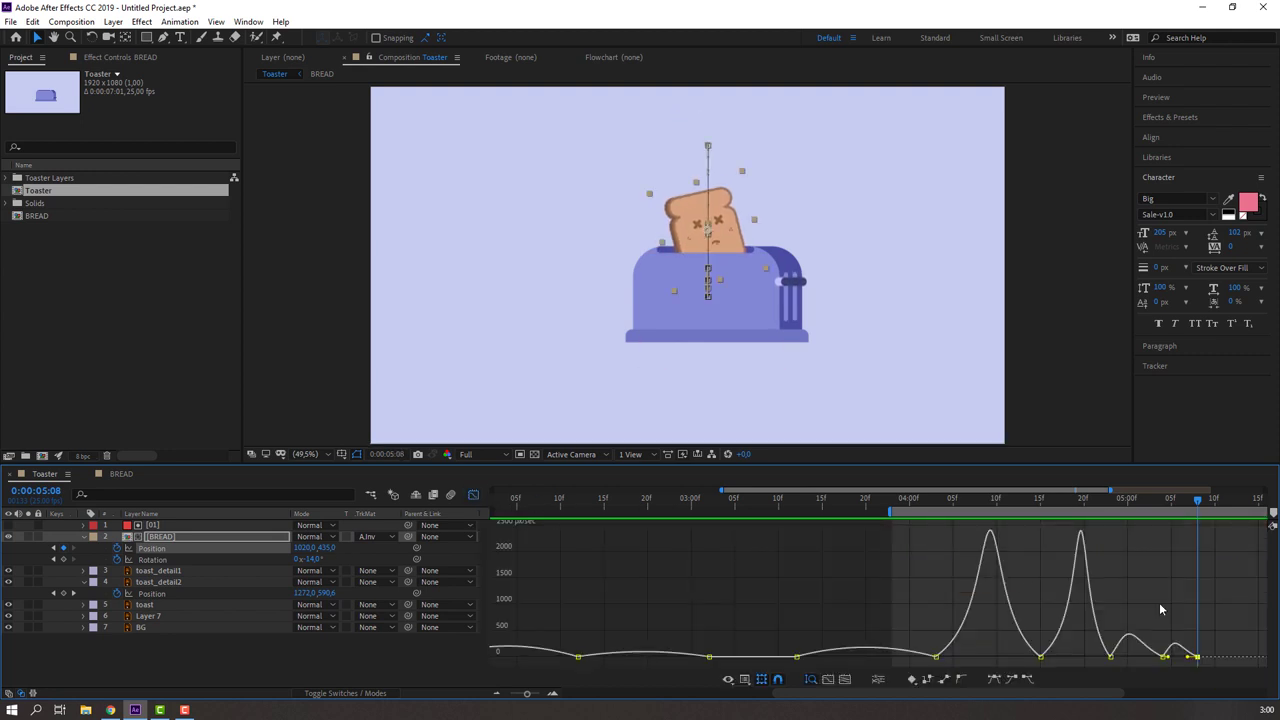
- Change the spatial interpolation of the last BREAD keyframes
{"action": "left_click_drag", "start_coordinate": [1226, 632], "coordinate": [1096, 664]}
{"action": "right_click", "coordinate": [1108, 652]}
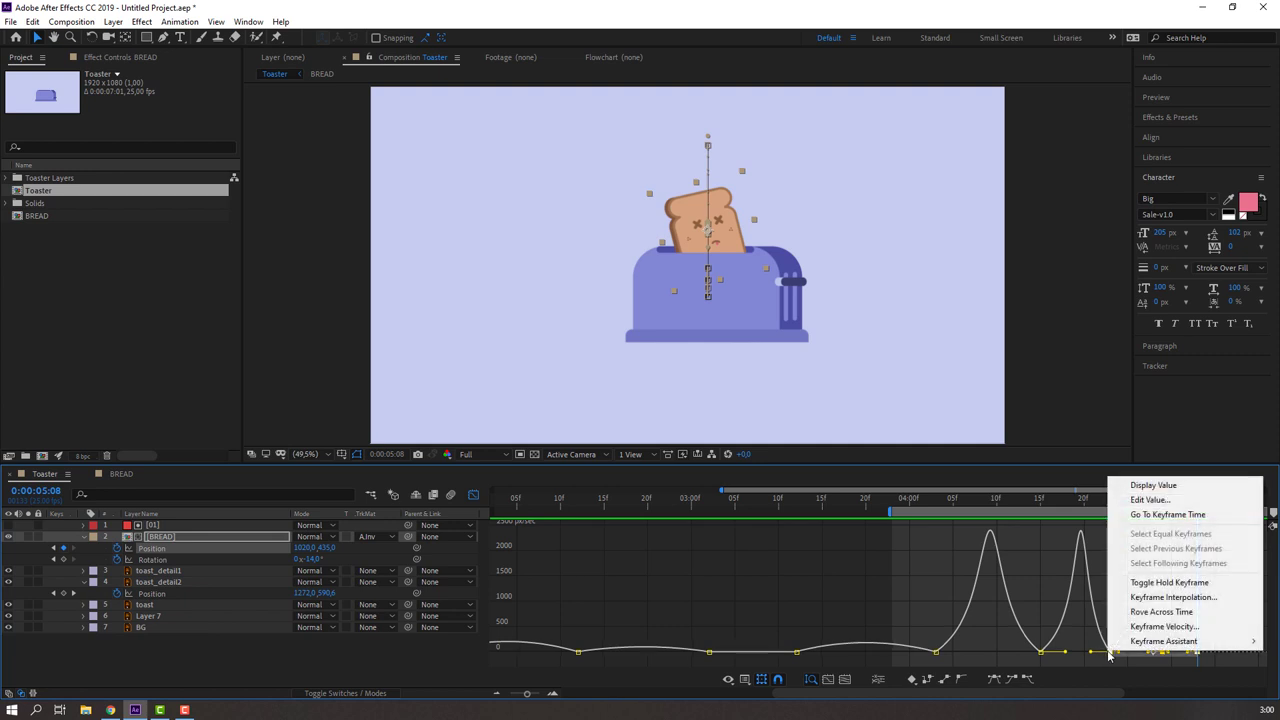
{"action": "left_click", "coordinate": [1130, 598]}
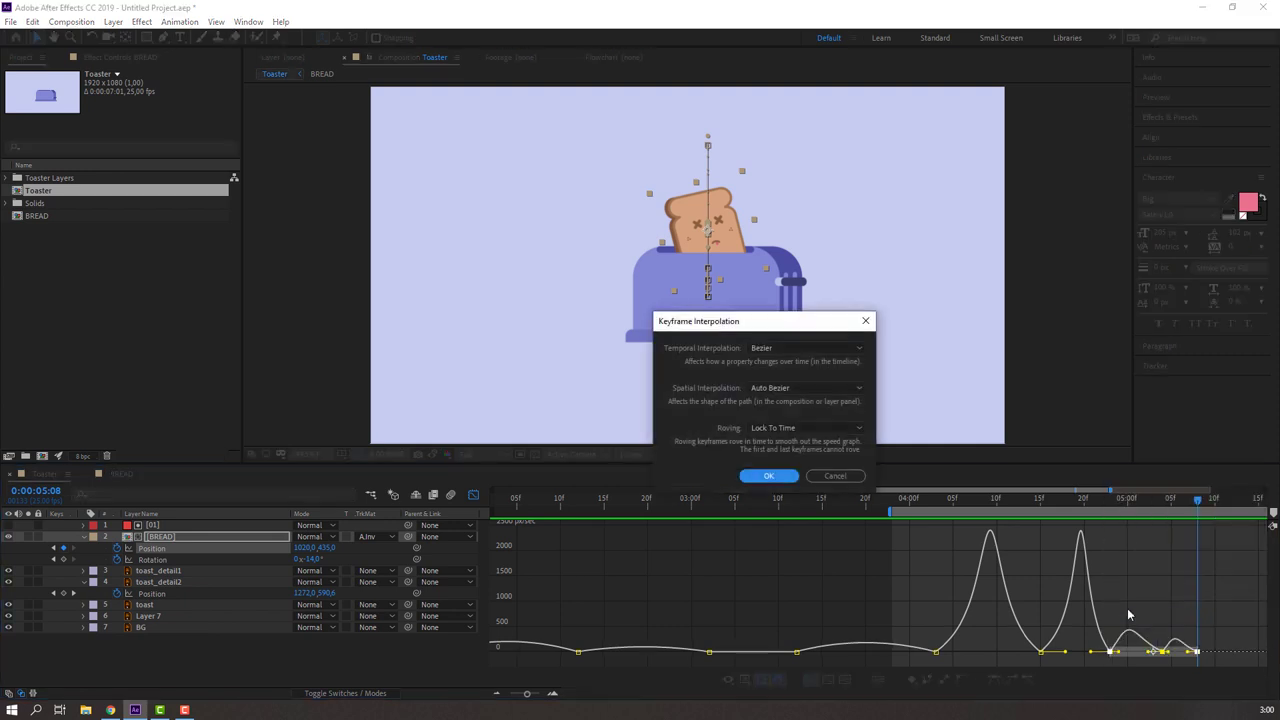
{"action": "left_click", "coordinate": [756, 388]}
{"action": "left_click", "coordinate": [805, 420]}
{"action": "left_click", "coordinate": [770, 476]}
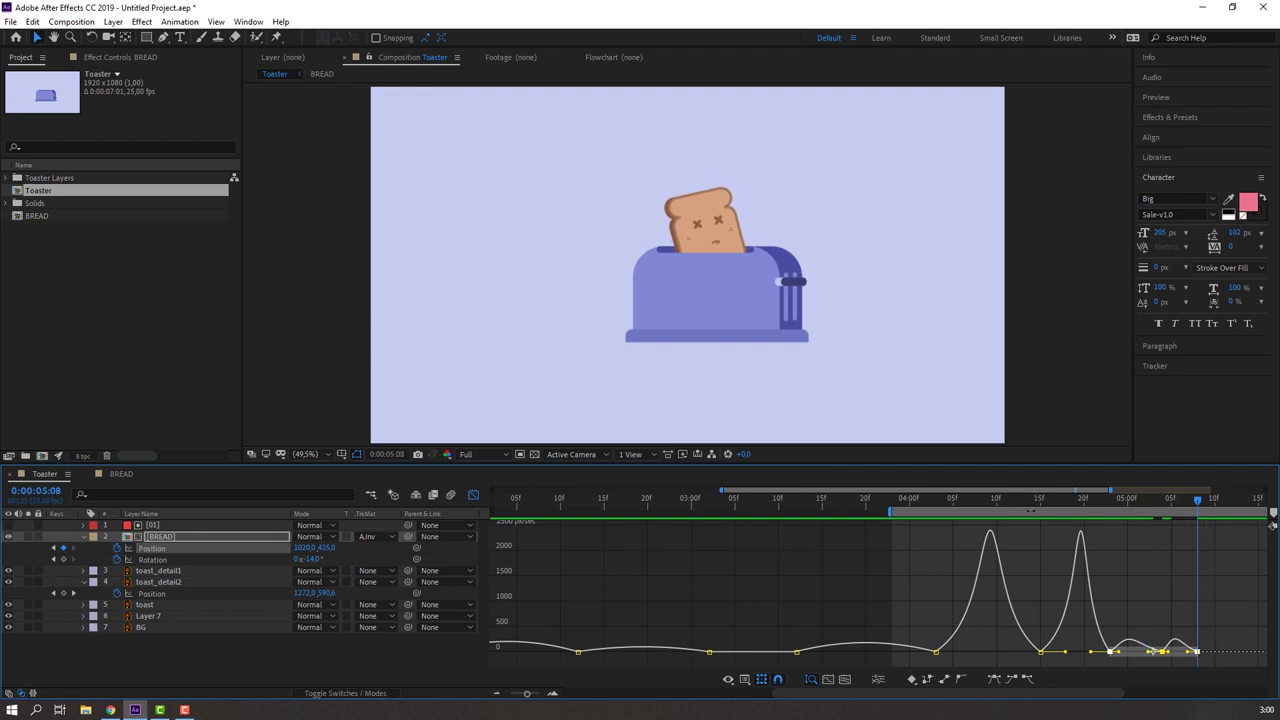
- Push the last four Position keyframes later, to about 5:18
{"action": "key", "text": "space"}
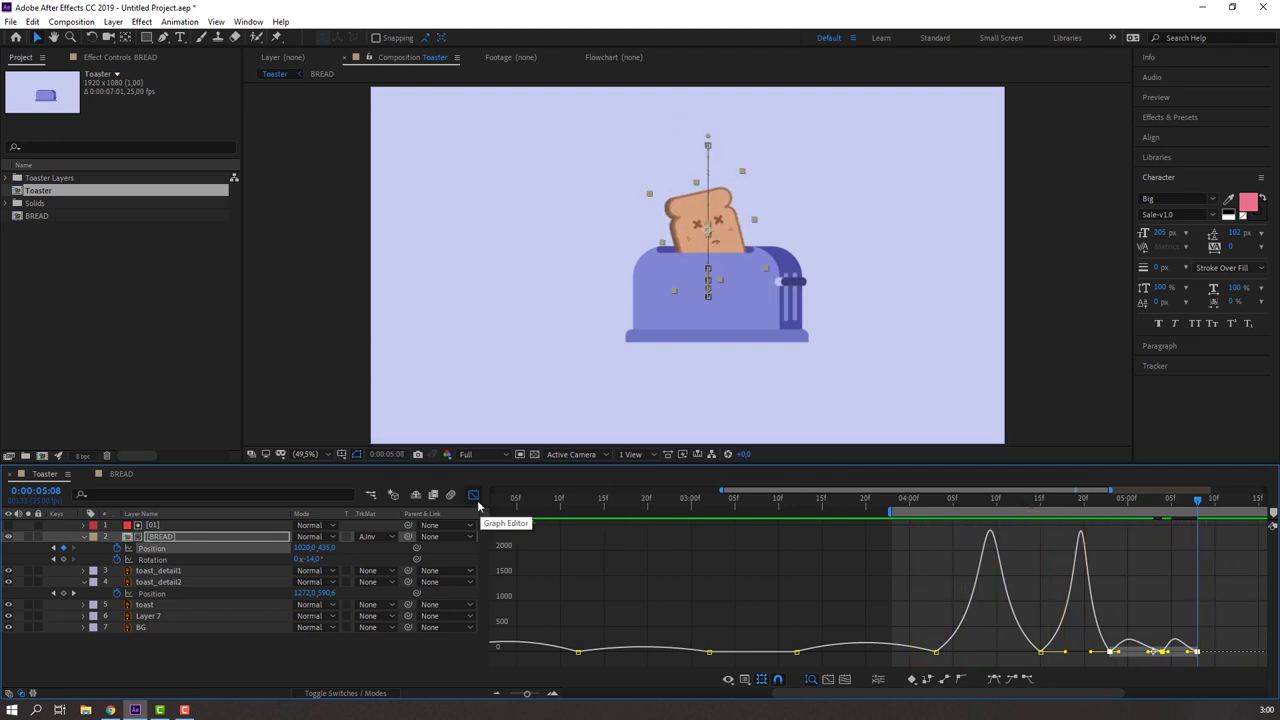
{"action": "left_click", "coordinate": [474, 496]}
{"action": "scroll", "coordinate": [1008, 579], "scroll_direction": "down", "scroll_amount": 5}
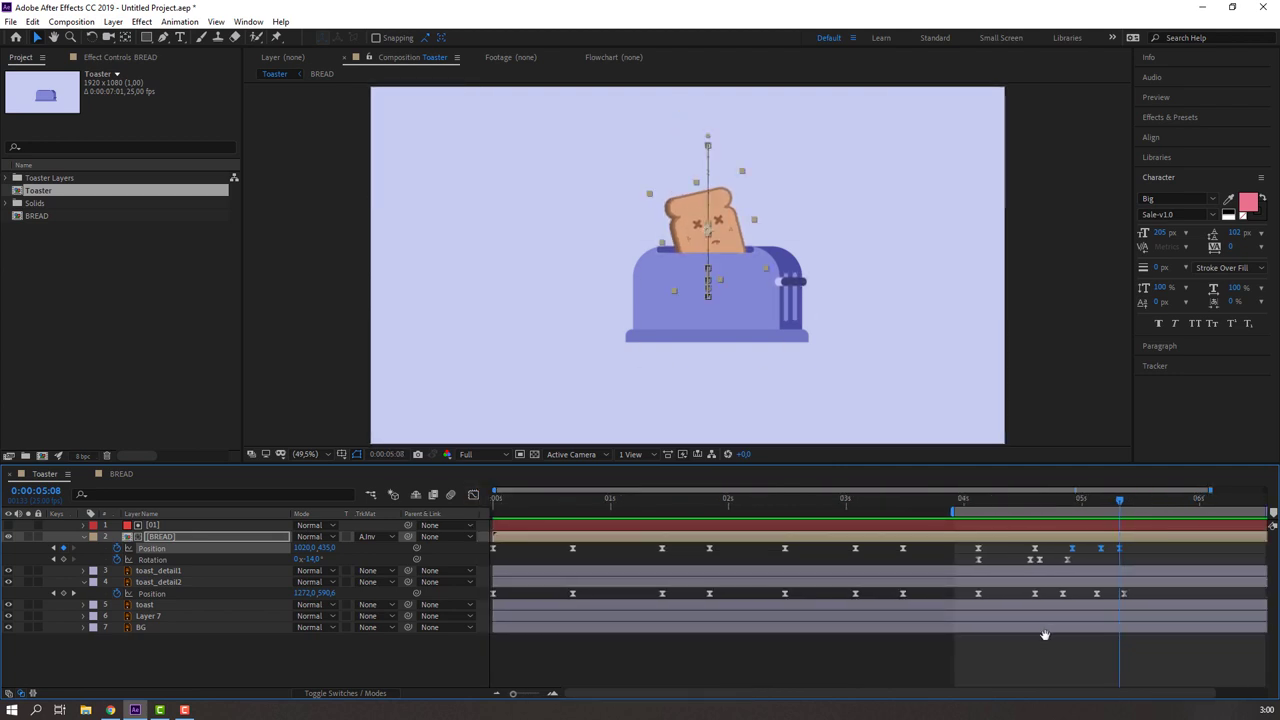
{"action": "mouse_move", "coordinate": [1050, 542]}
{"action": "left_mouse_down"}
{"action": "mouse_move", "coordinate": [968, 553]}
{"action": "mouse_move", "coordinate": [1022, 548]}
{"action": "mouse_move", "coordinate": [1001, 563]}
{"action": "mouse_move", "coordinate": [1024, 567]}
{"action": "left_mouse_up"}
- Move the BREAD Rotation keyframes slightly later, previewing the tilt
{"action": "key", "text": "space"}
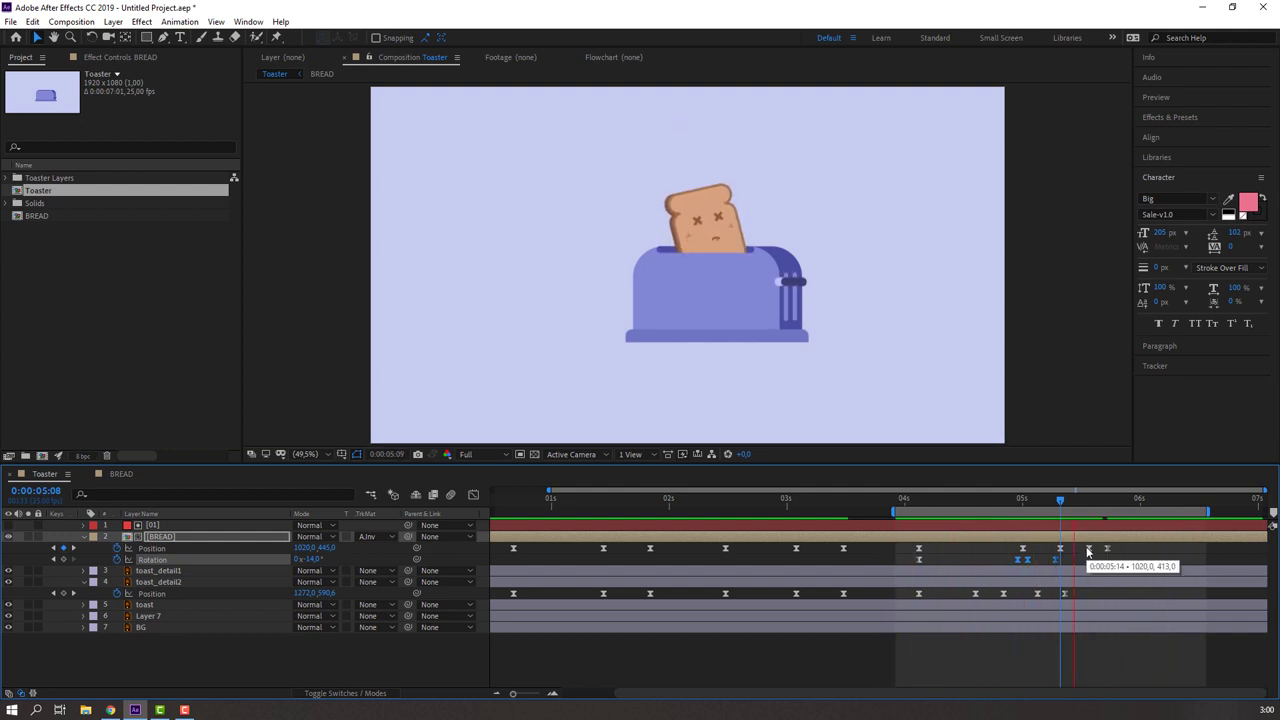
{"action": "left_click", "coordinate": [1066, 558]}
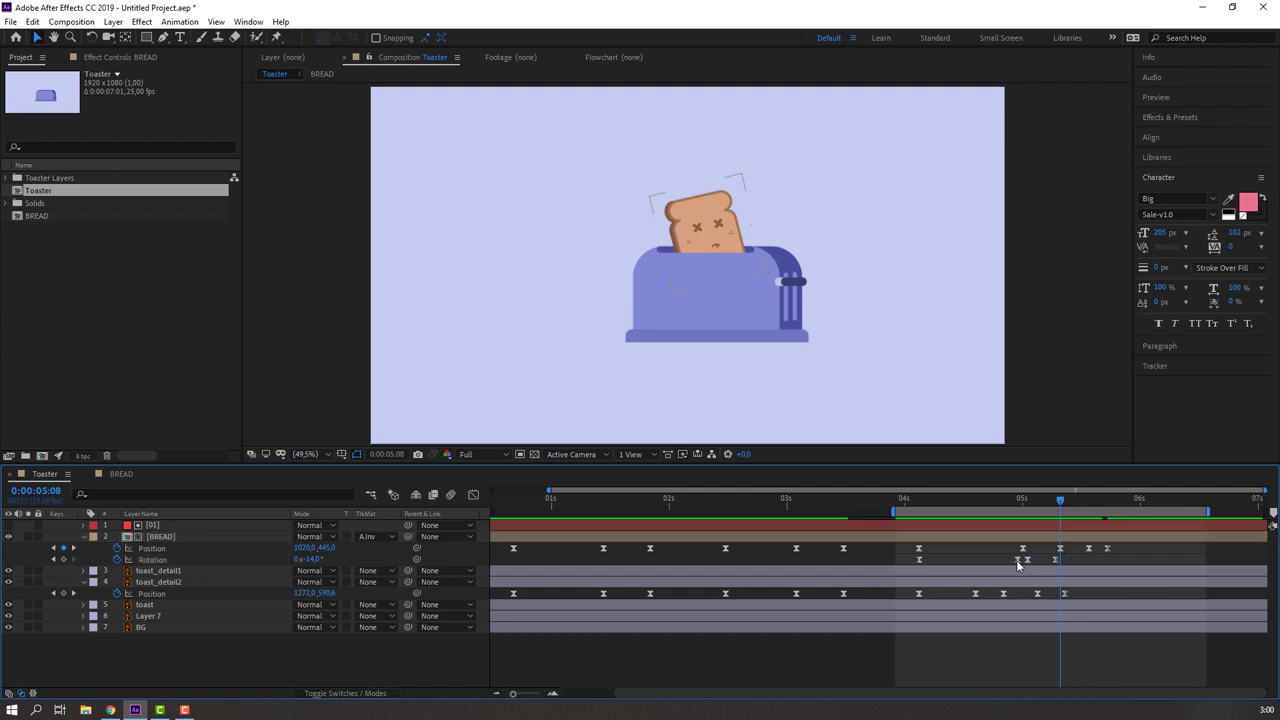
{"action": "left_click_drag", "start_coordinate": [1027, 564], "coordinate": [1045, 559]}
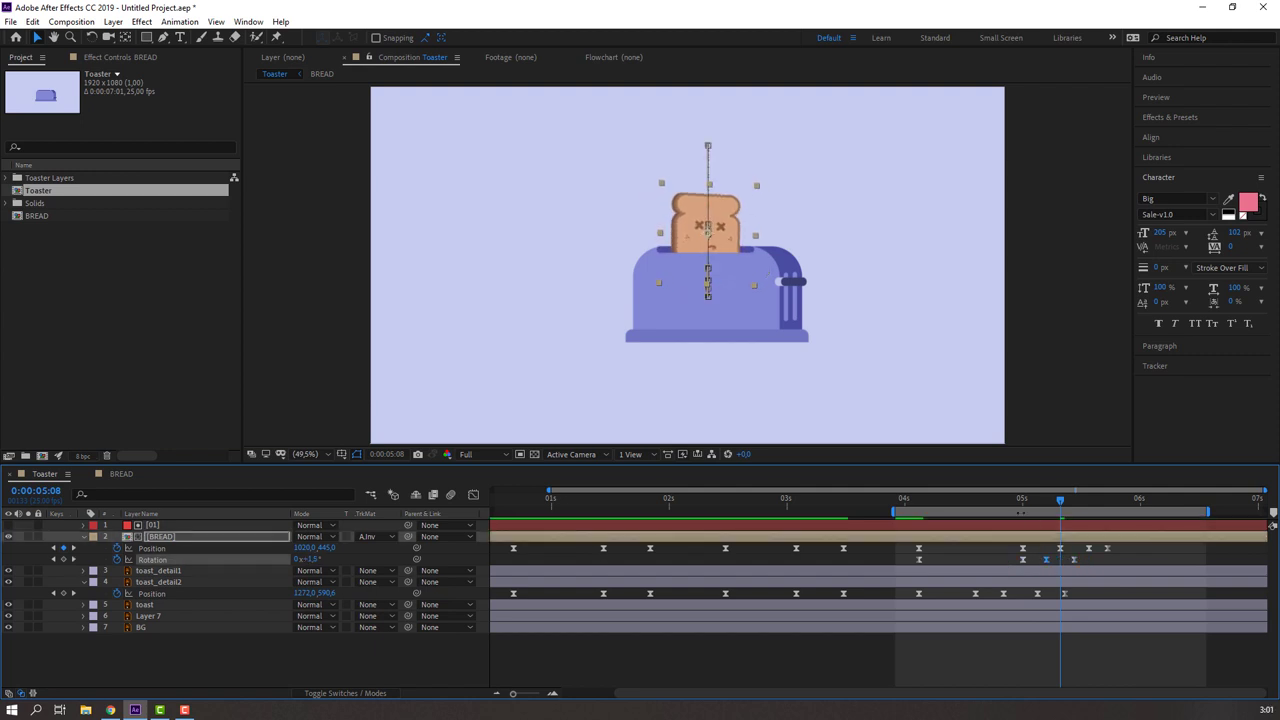
{"action": "left_click", "coordinate": [1004, 505]}
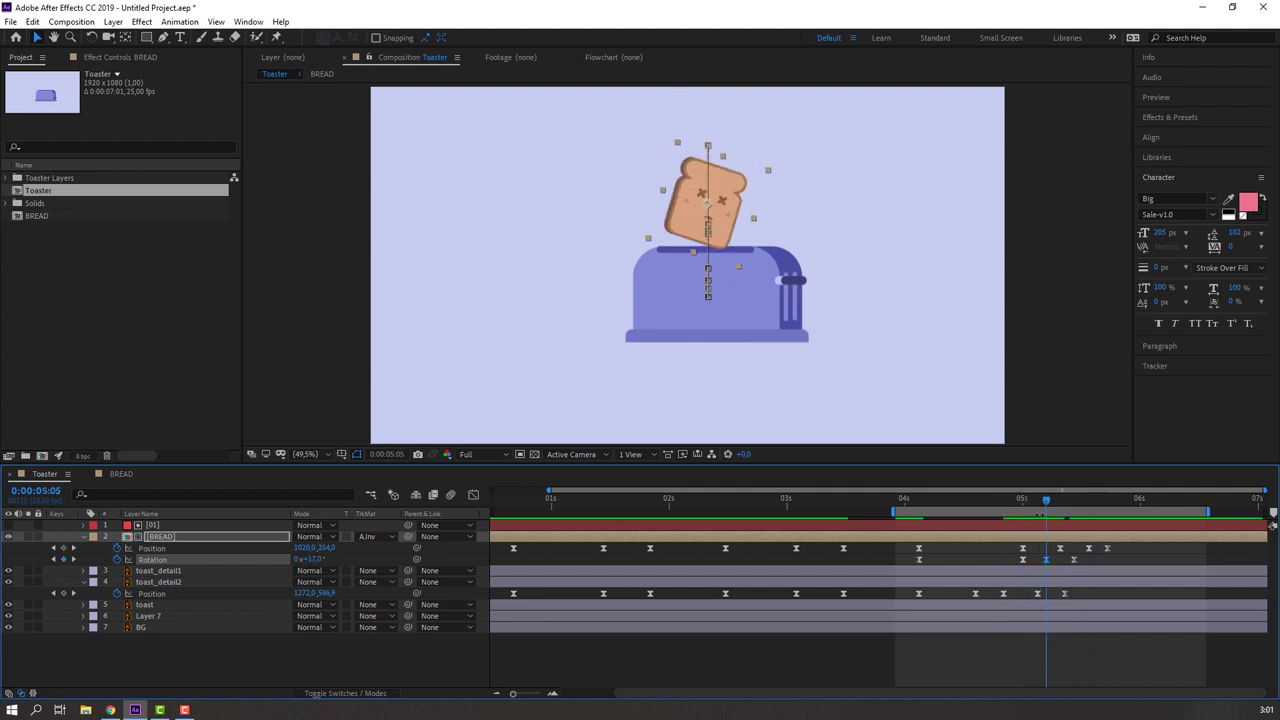
{"action": "left_click_drag", "start_coordinate": [1008, 507], "coordinate": [1041, 507]}
{"action": "left_click_drag", "start_coordinate": [1073, 566], "coordinate": [1101, 566]}
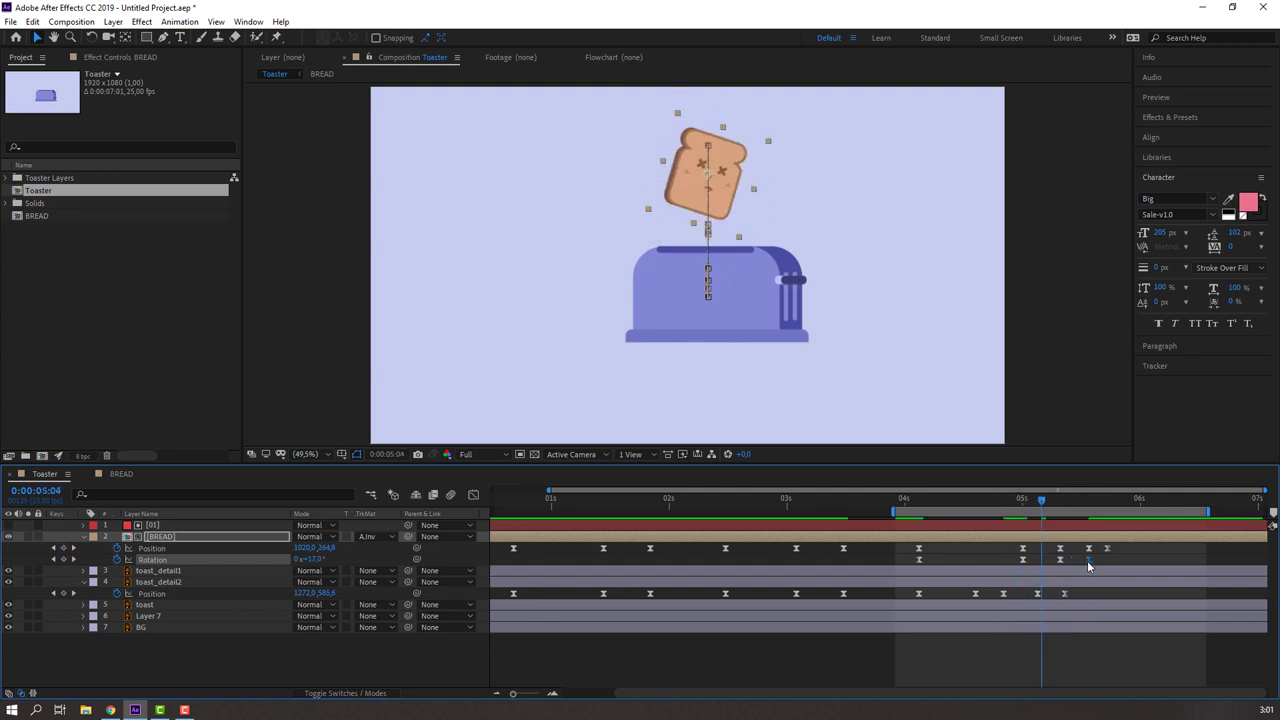
{"action": "key", "text": "space"}
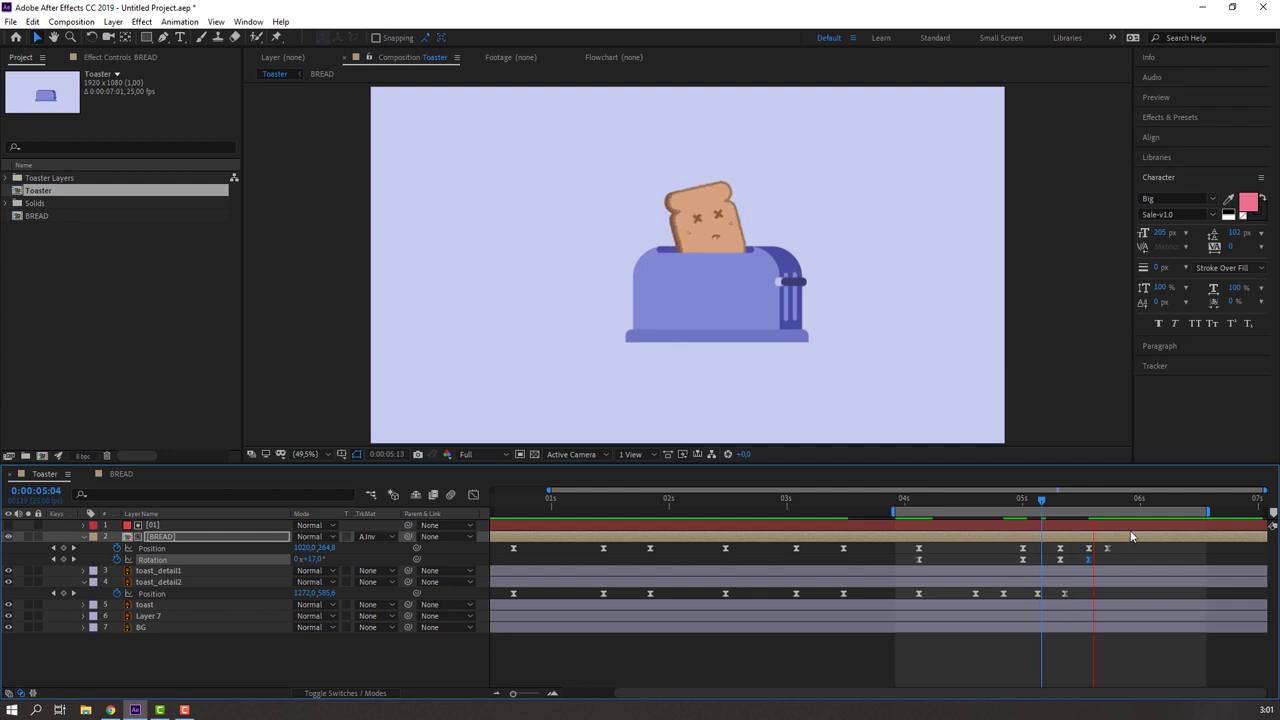
{"action": "left_click", "coordinate": [1040, 502]}
- Shift the selected Rotation keyframe further later and check the landing around 5:11
{"action": "left_click_drag", "start_coordinate": [1045, 500], "coordinate": [1076, 500]}
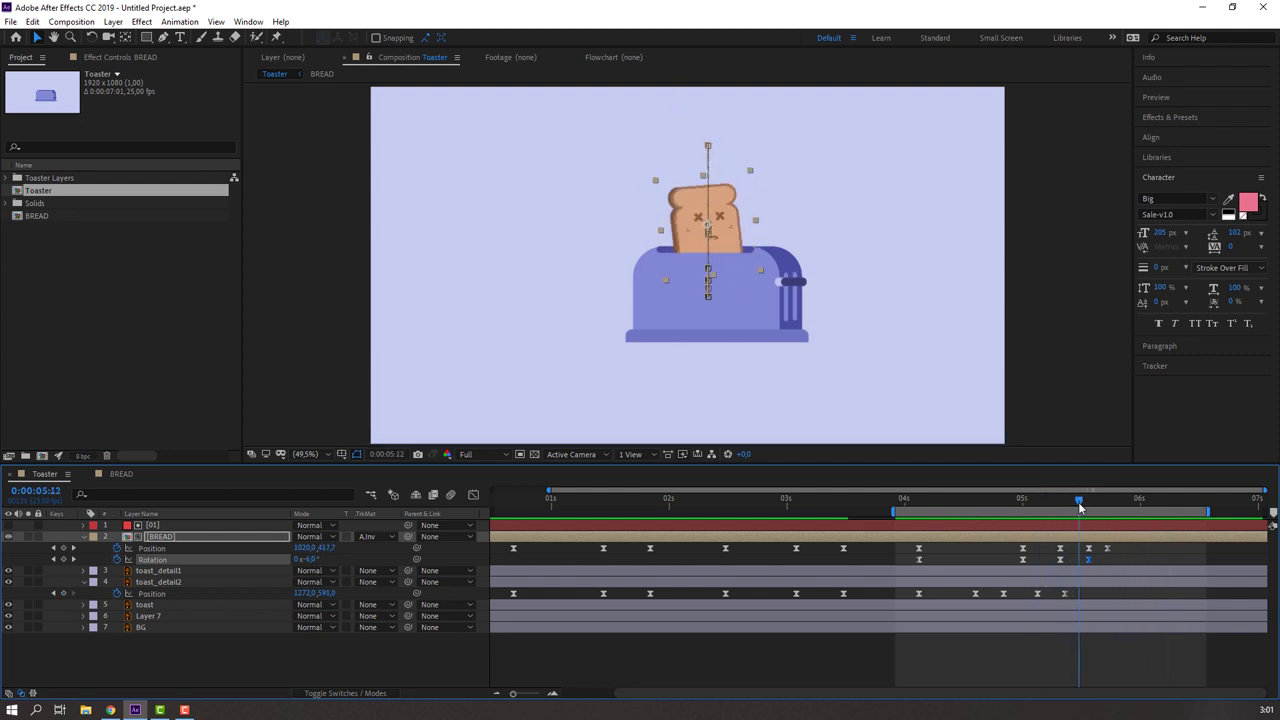
{"action": "left_click_drag", "start_coordinate": [1088, 559], "coordinate": [1107, 559]}
{"action": "left_click_drag", "start_coordinate": [1075, 502], "coordinate": [1113, 520]}
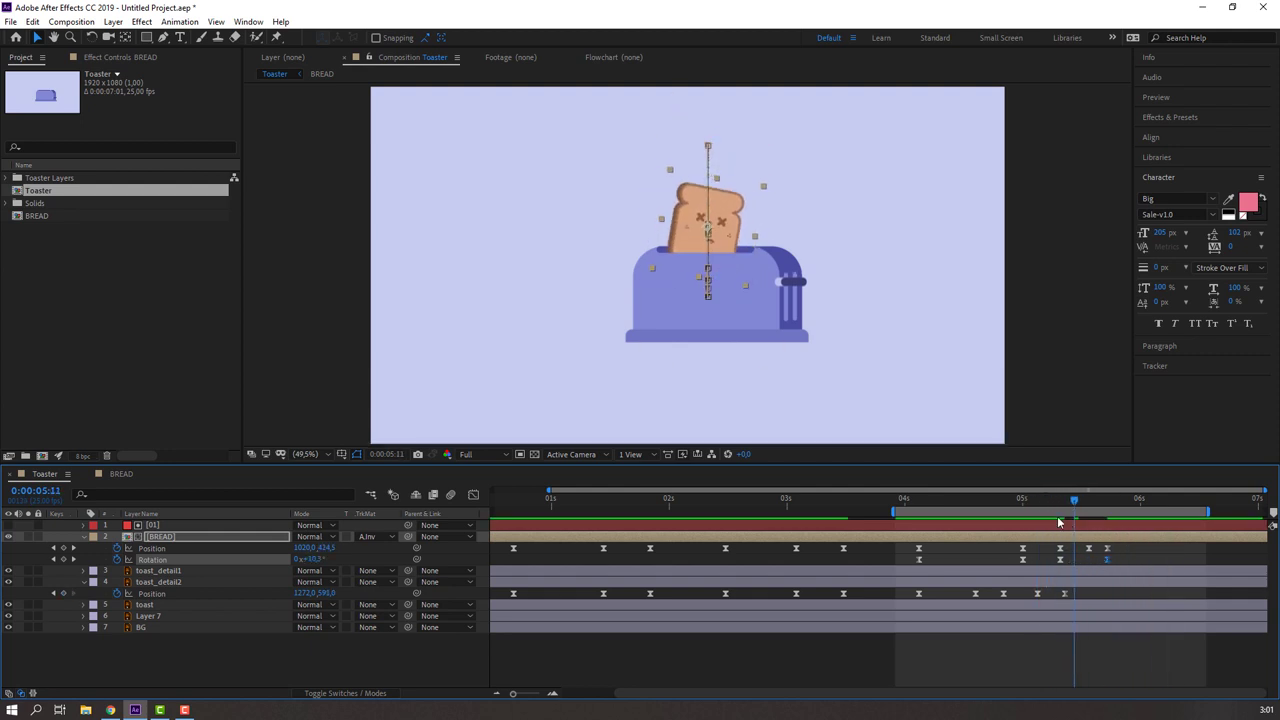
{"action": "key", "text": "space"}
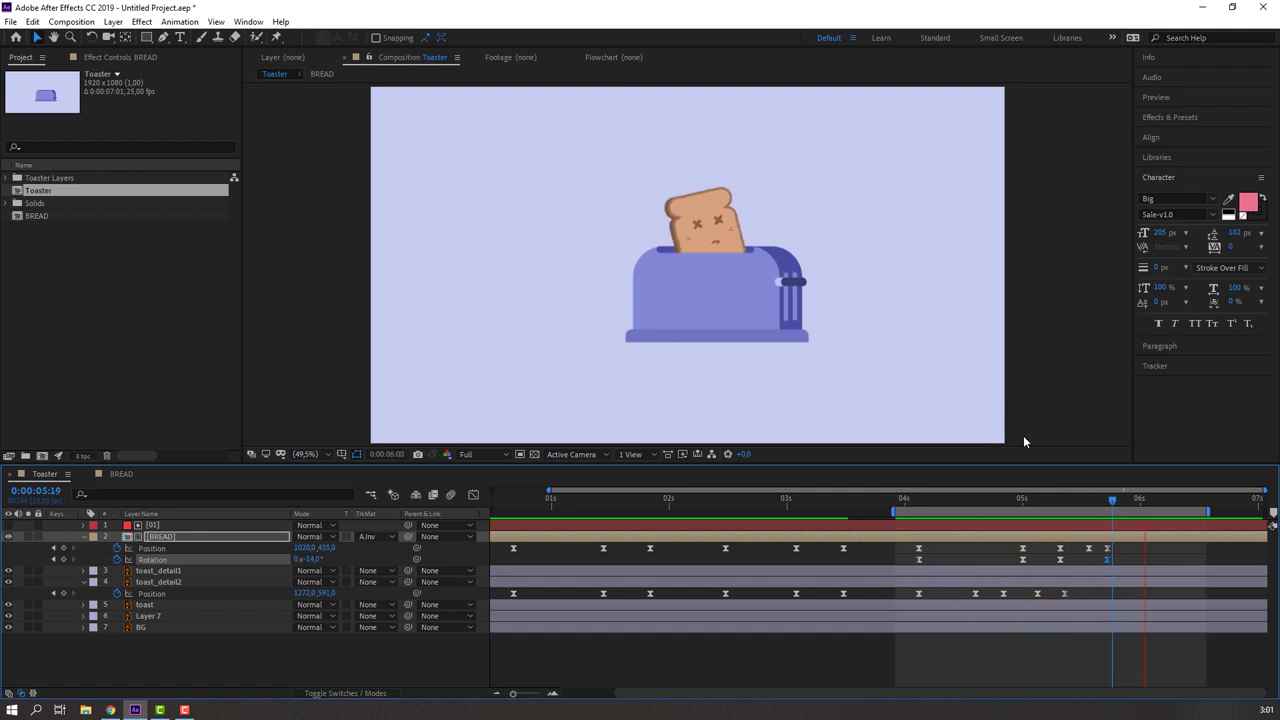
{"action": "left_click", "coordinate": [1062, 503]}
{"action": "left_click_drag", "start_coordinate": [1064, 509], "coordinate": [1108, 509]}
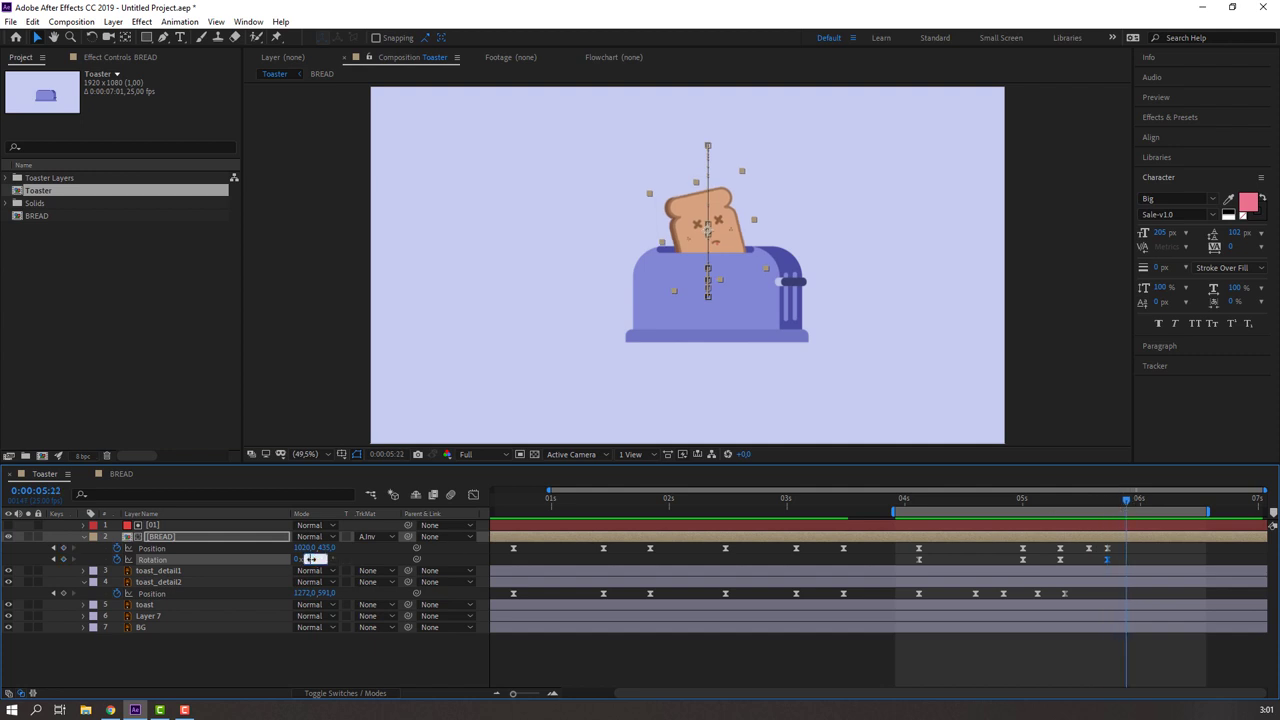
- Tilt the toast to -10° as it settles, and undo an accidental layer shift
{"action": "left_click_drag", "start_coordinate": [312, 559], "coordinate": [302, 559]}
{"action": "left_click_drag", "start_coordinate": [1053, 496], "coordinate": [1136, 500]}
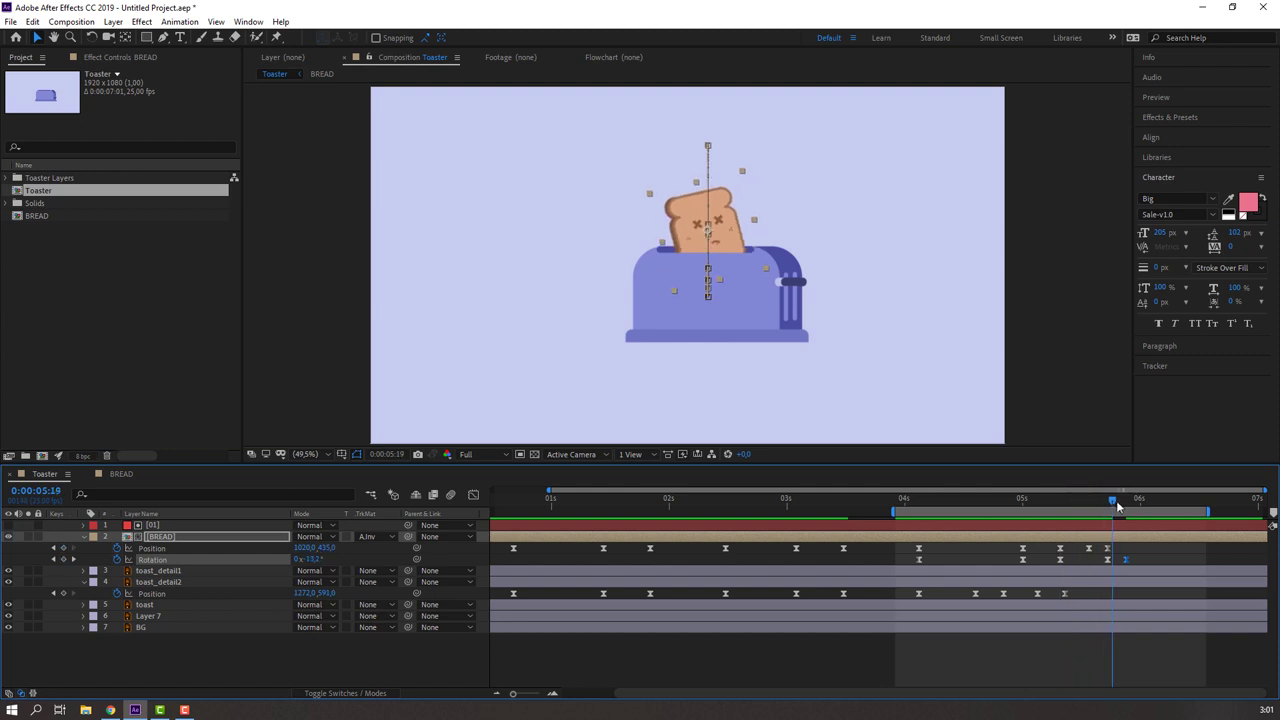
{"action": "key", "text": "space"}
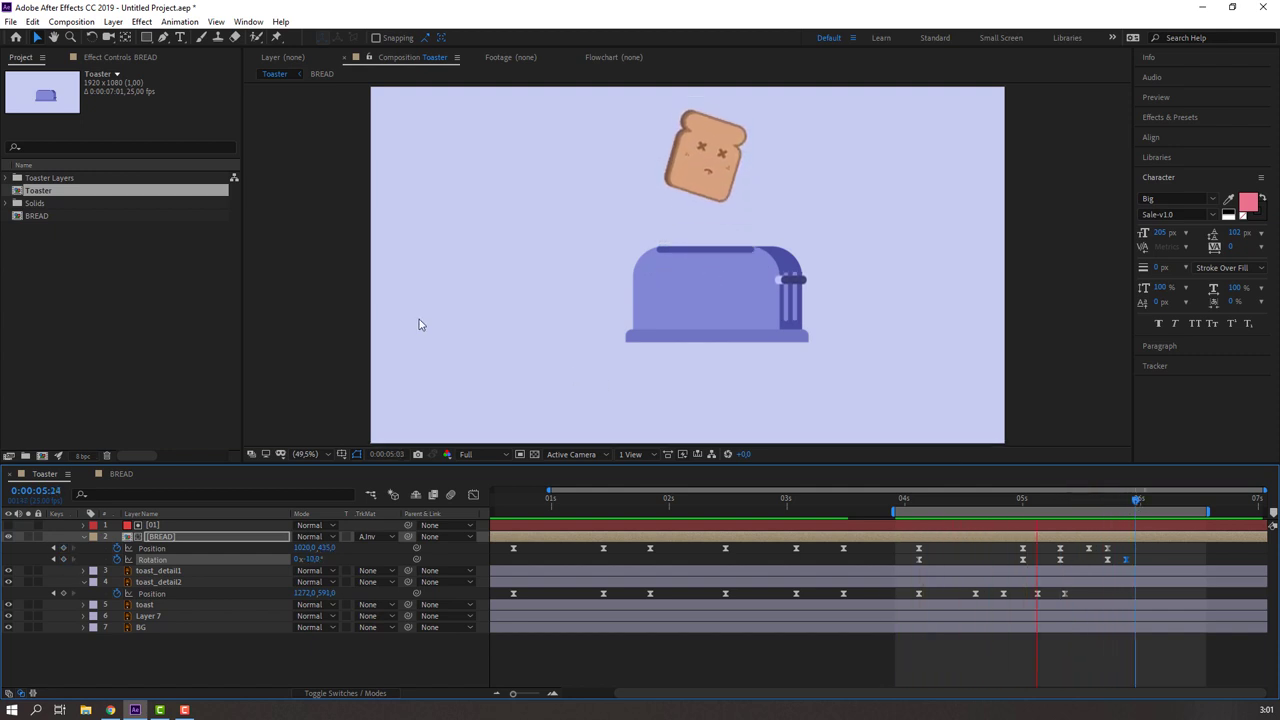
{"action": "key", "text": "space"}
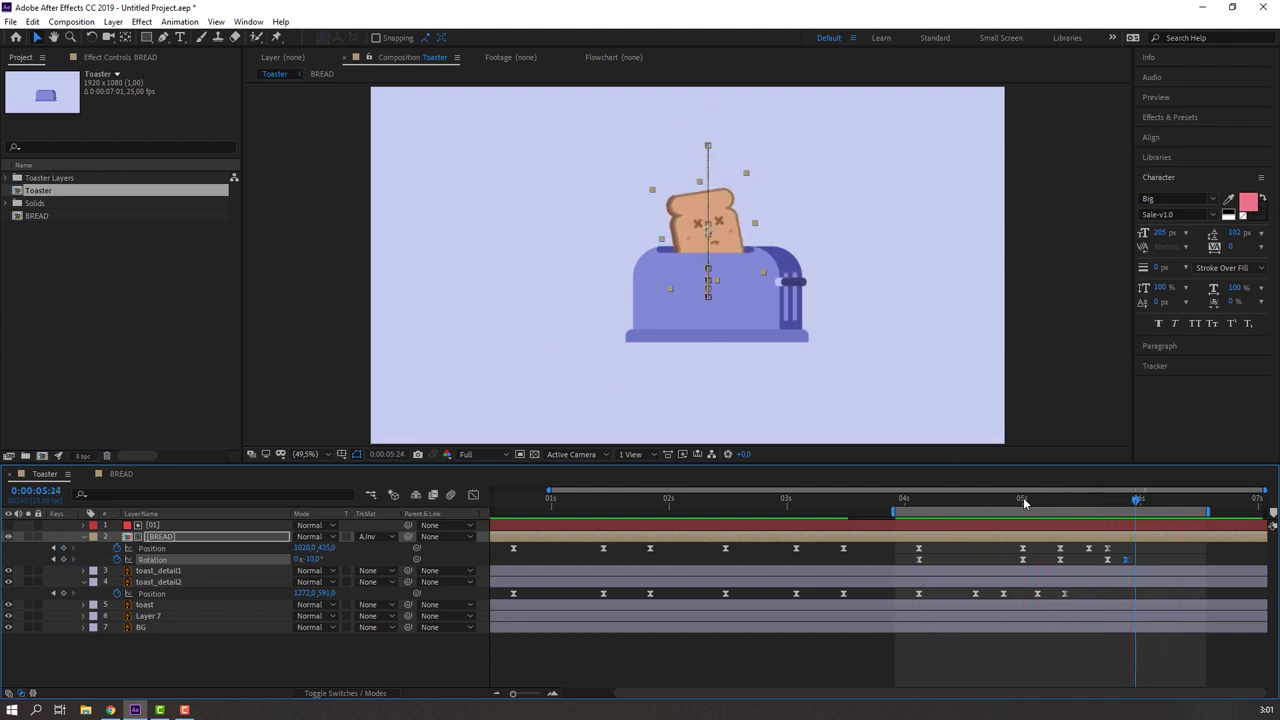
{"action": "left_click_drag", "start_coordinate": [1024, 503], "coordinate": [1119, 545]}
{"action": "left_click_drag", "start_coordinate": [1158, 548], "coordinate": [1077, 562]}
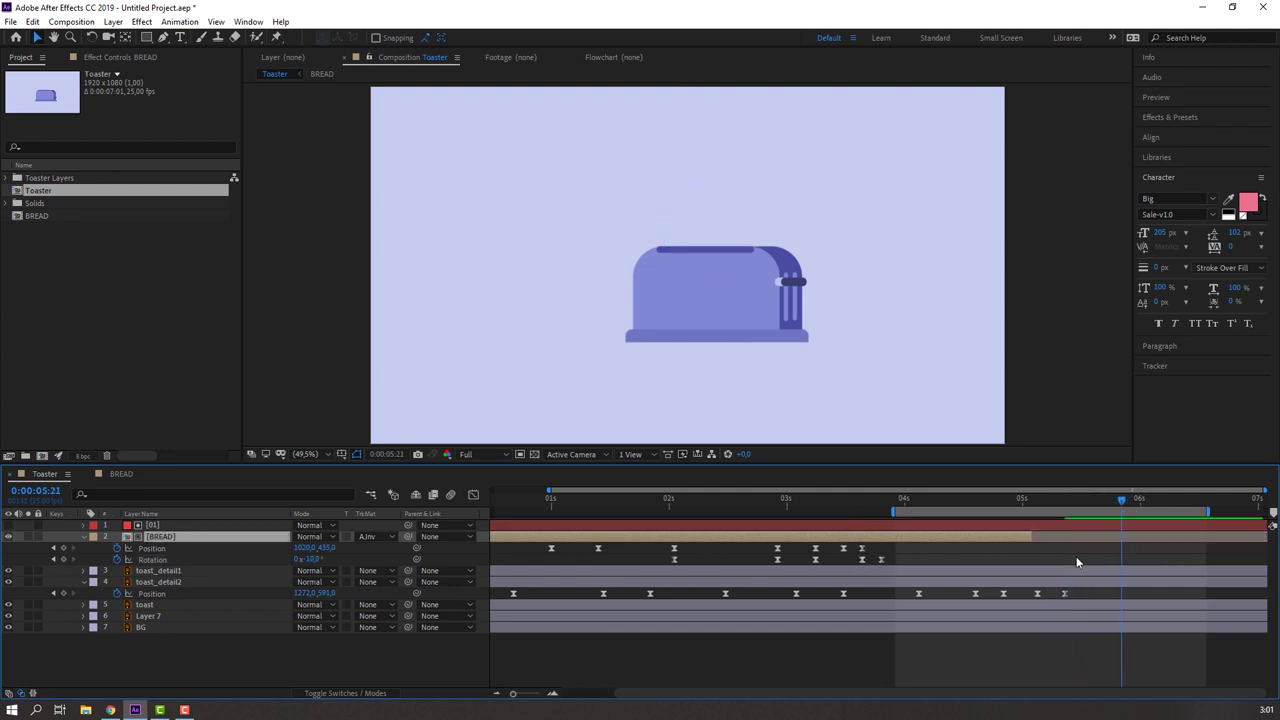
{"action": "key", "text": "ctrl+z"}
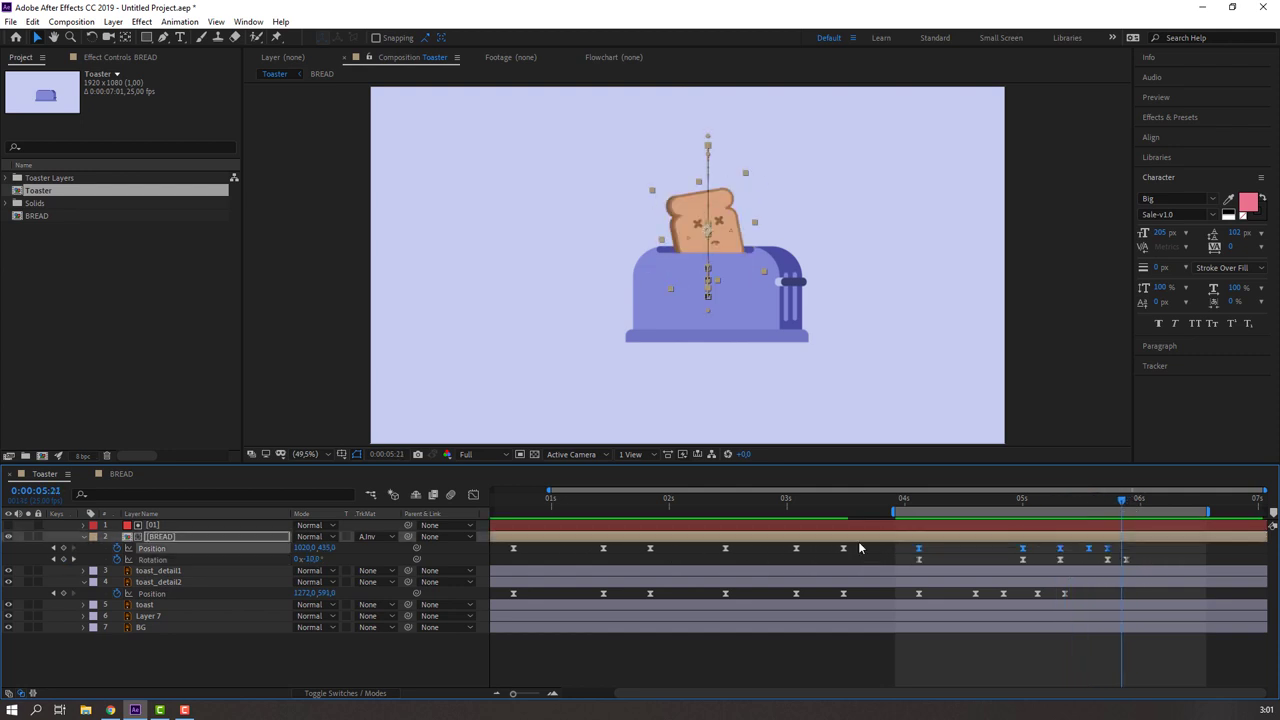
- Reshape the pop-up part of the Position speed curve, pushing its peak later
{"action": "left_click", "coordinate": [473, 494]}
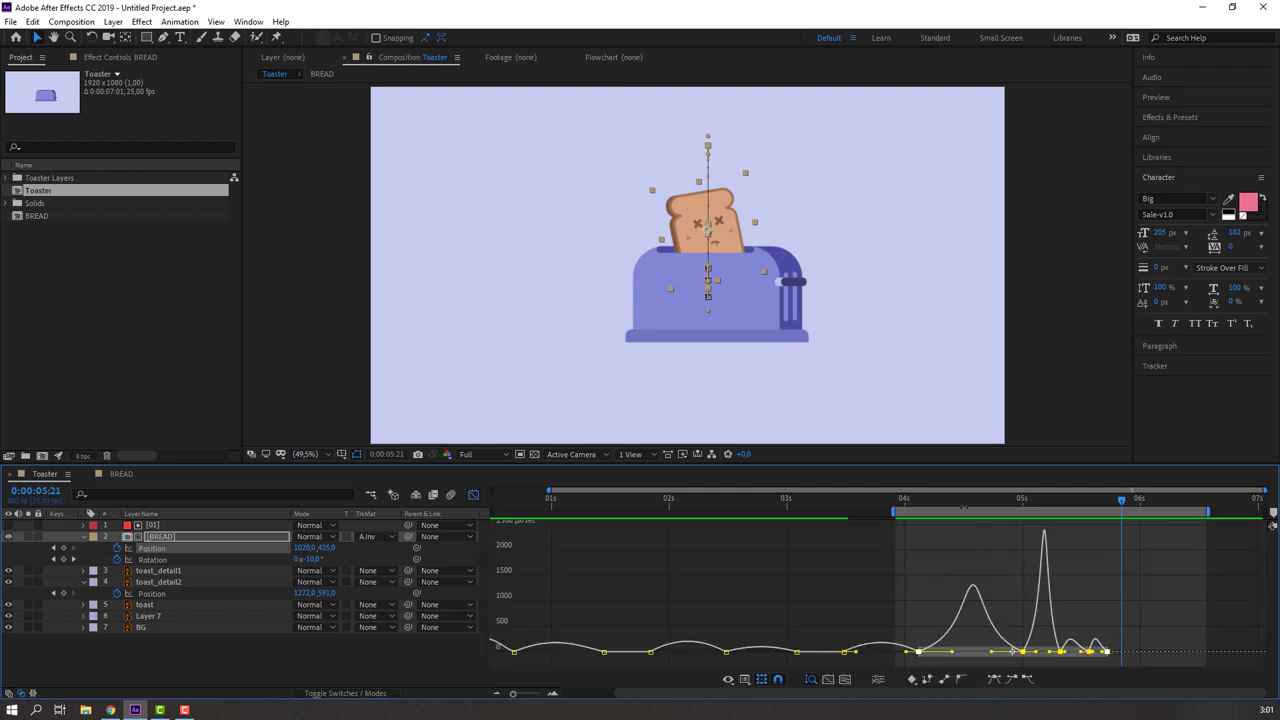
{"action": "left_click_drag", "start_coordinate": [916, 503], "coordinate": [952, 518]}
{"action": "left_click_drag", "start_coordinate": [951, 652], "coordinate": [922, 626]}
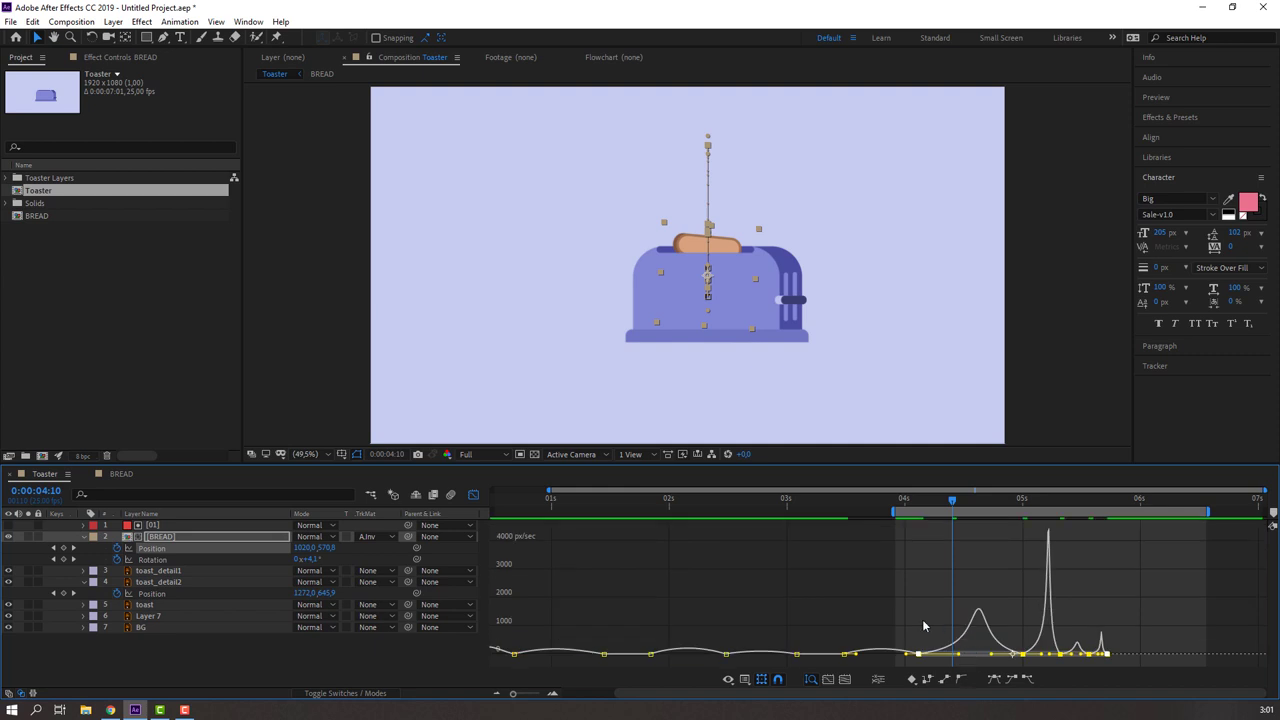
{"action": "left_click", "coordinate": [910, 645]}
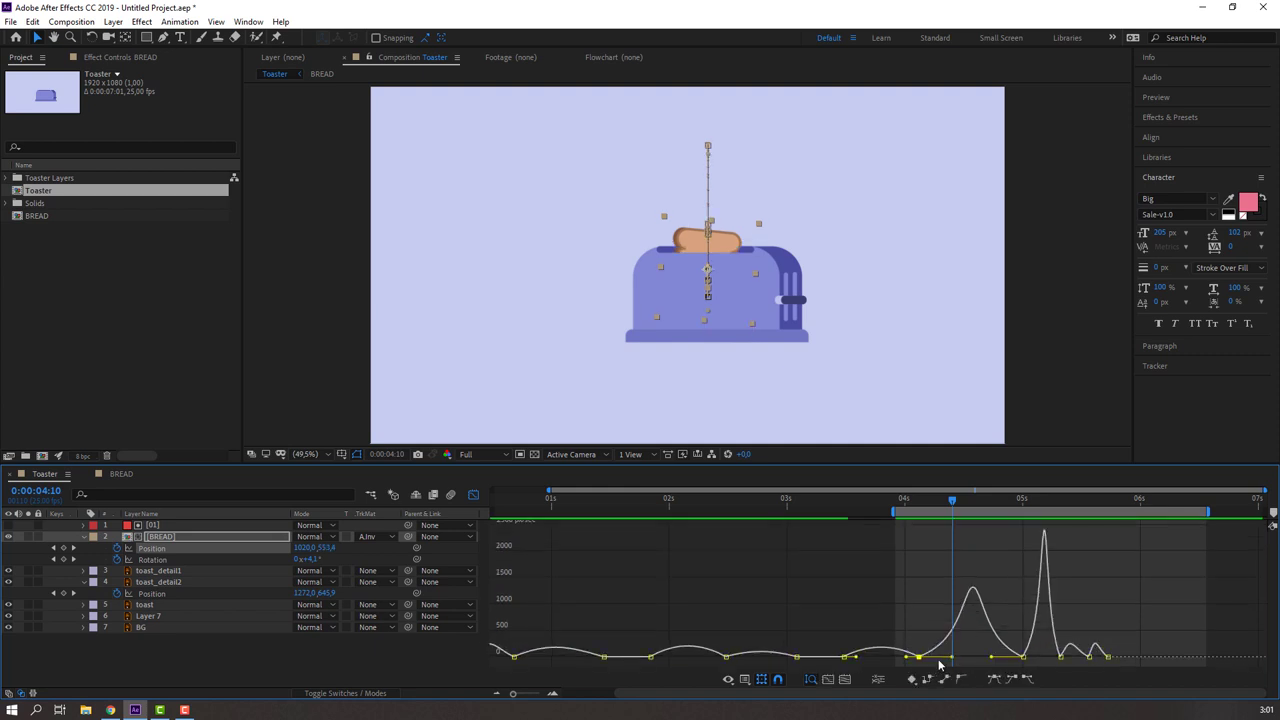
{"action": "left_click_drag", "start_coordinate": [951, 658], "coordinate": [996, 662]}
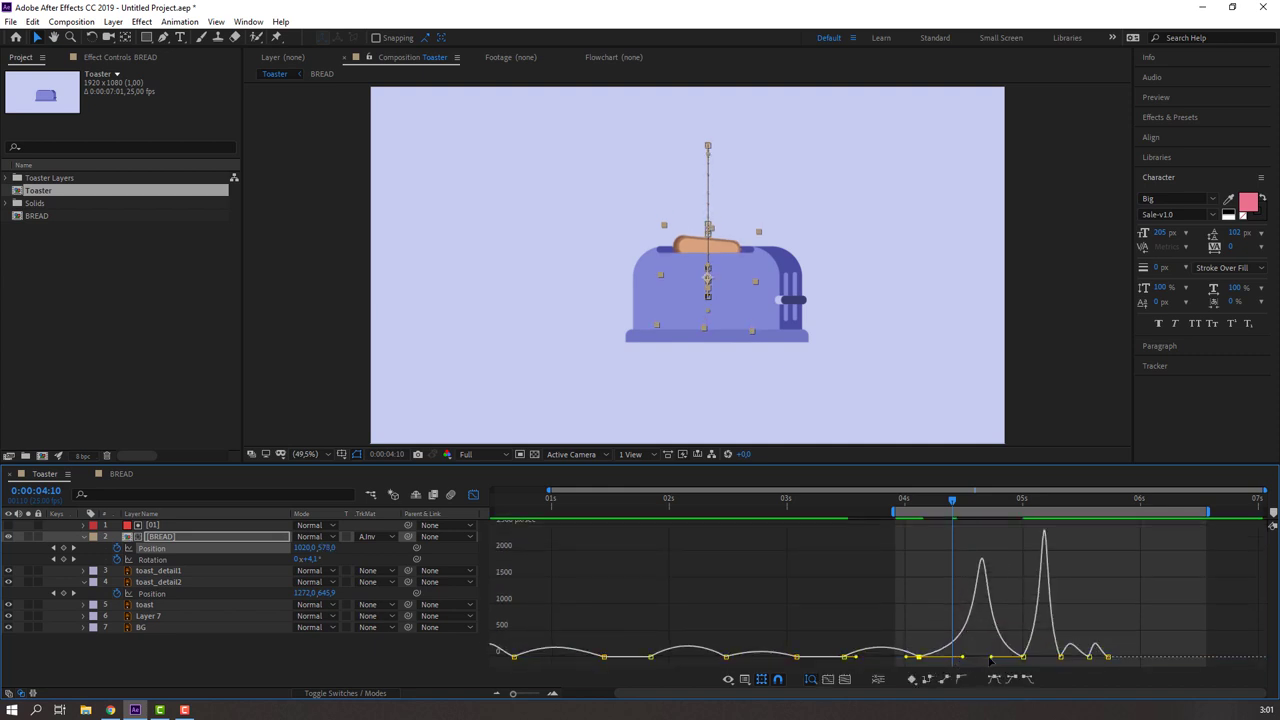
{"action": "key", "text": "space"}
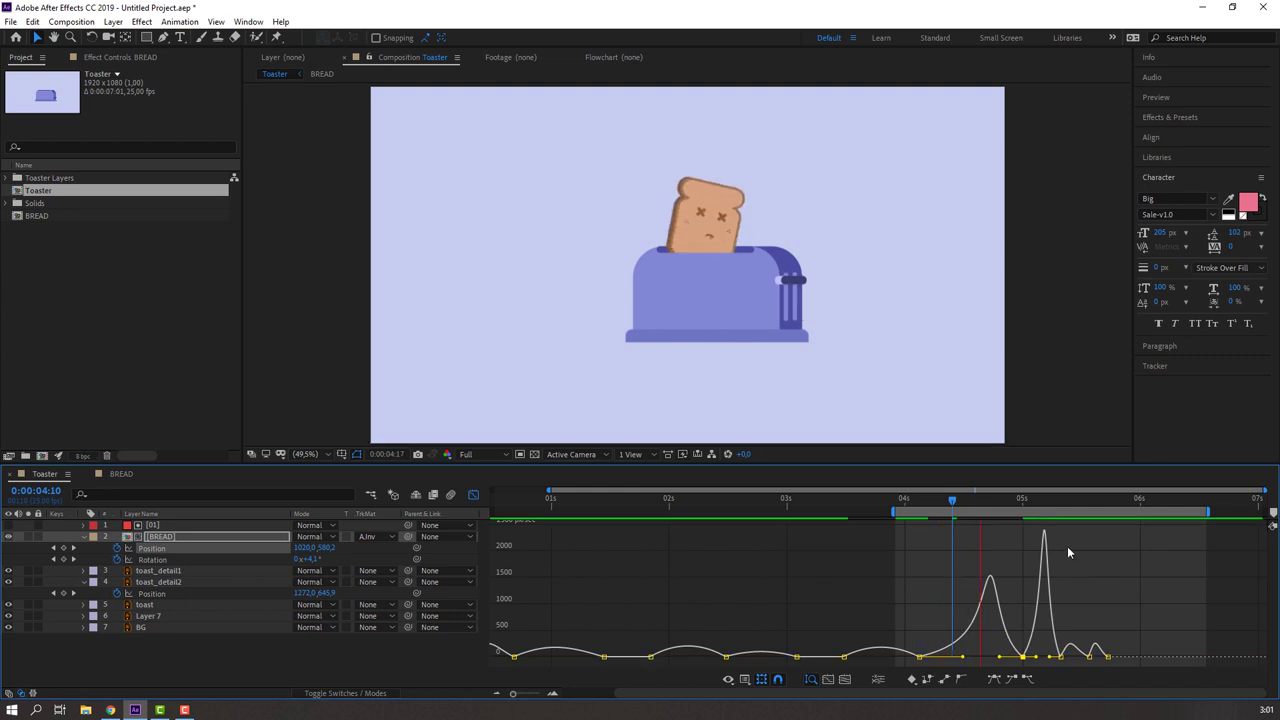
{"action": "key", "text": "space"}
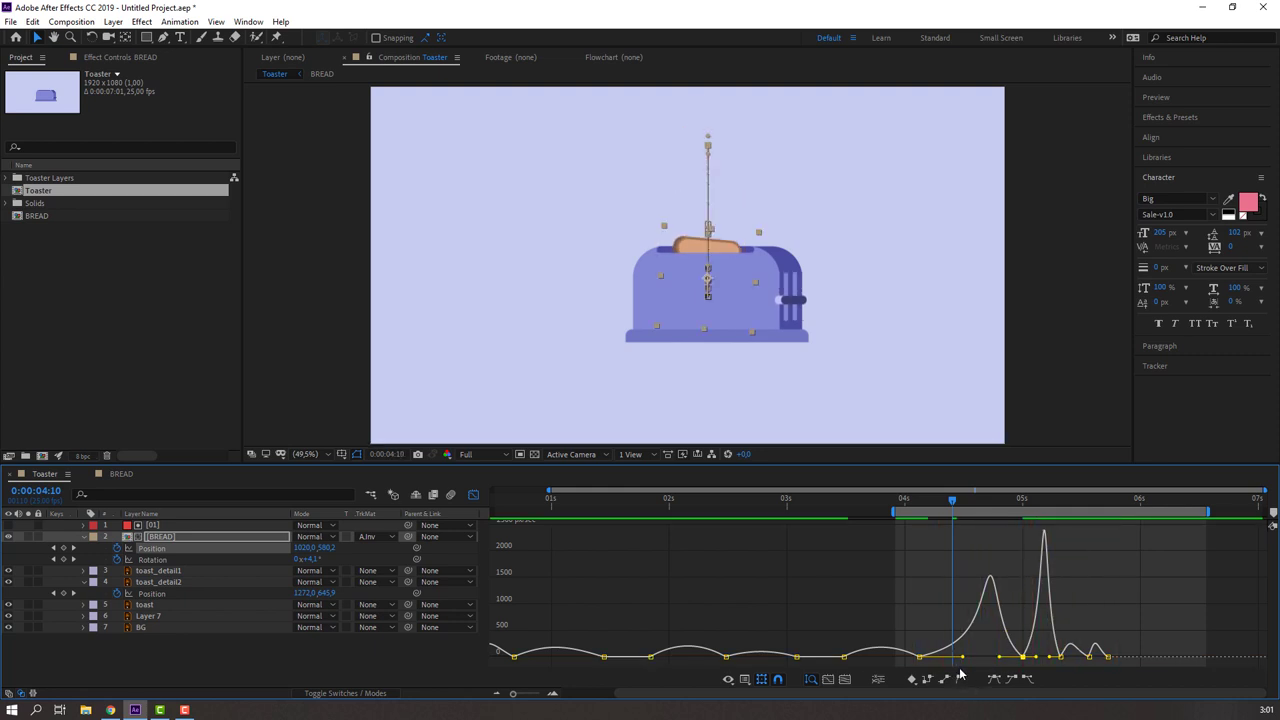
- Sharpen the pop-up peak and raise the second drop peak to about 4000 px/sec
{"action": "mouse_move", "coordinate": [958, 676]}
{"action": "left_mouse_down"}
{"action": "mouse_move", "coordinate": [984, 676]}
{"action": "mouse_move", "coordinate": [973, 657]}
{"action": "left_mouse_up"}
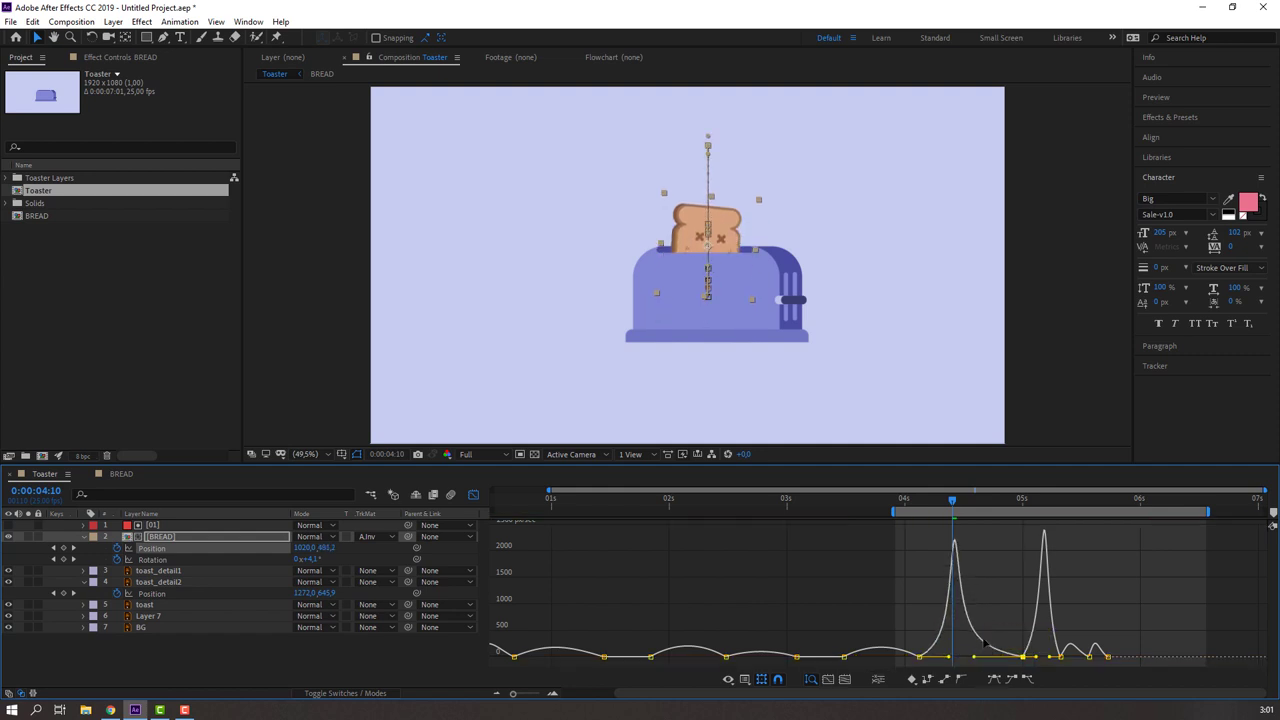
{"action": "key", "text": "space"}
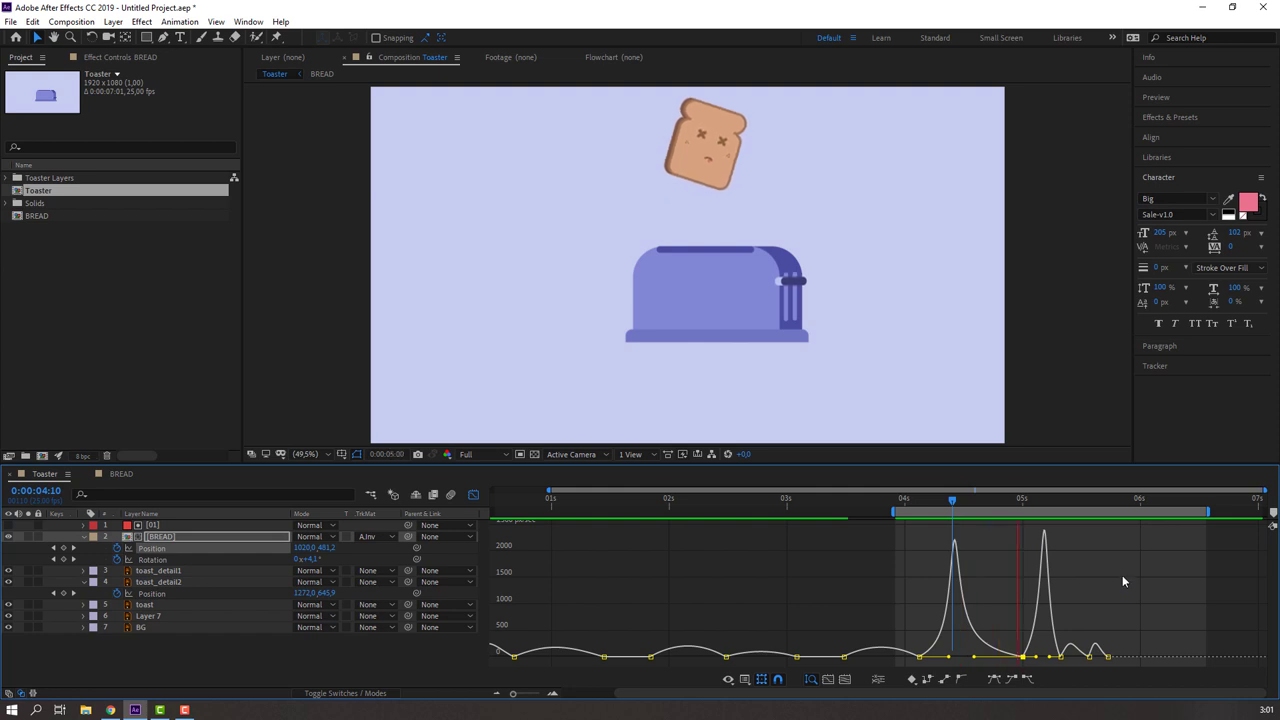
{"action": "left_click_drag", "start_coordinate": [952, 500], "coordinate": [995, 505]}
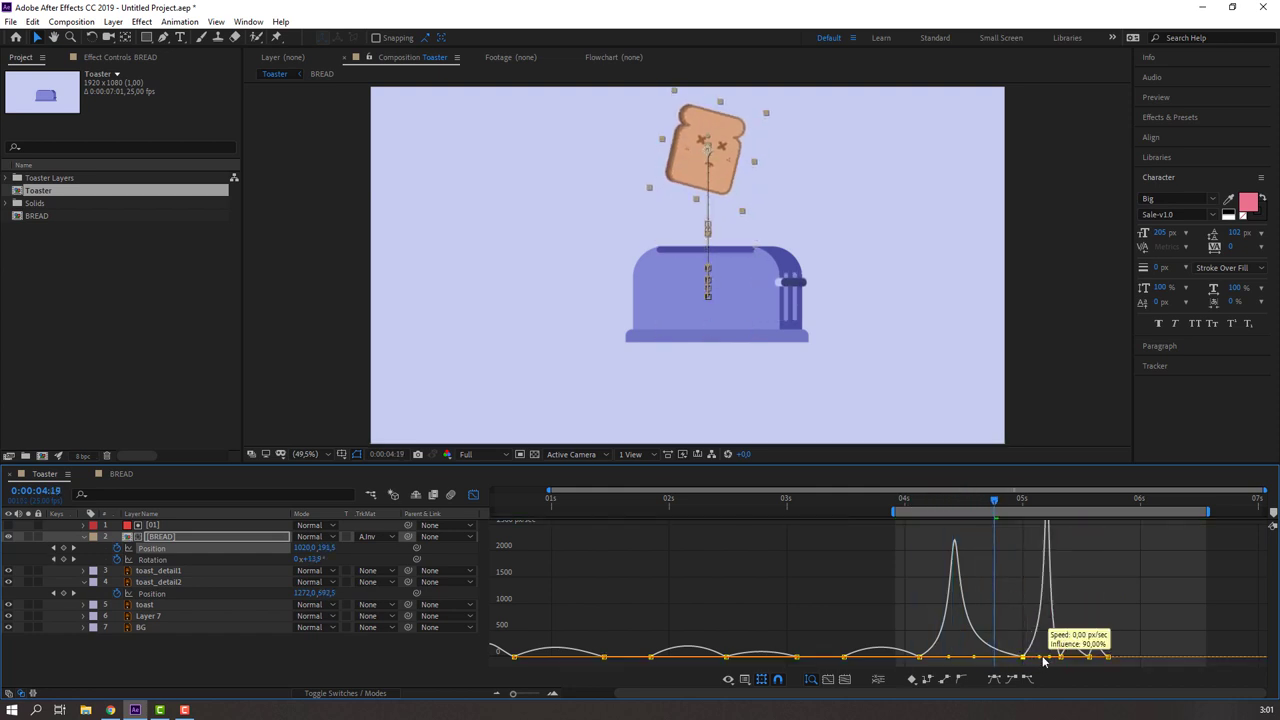
{"action": "left_click_drag", "start_coordinate": [1049, 658], "coordinate": [1043, 657]}
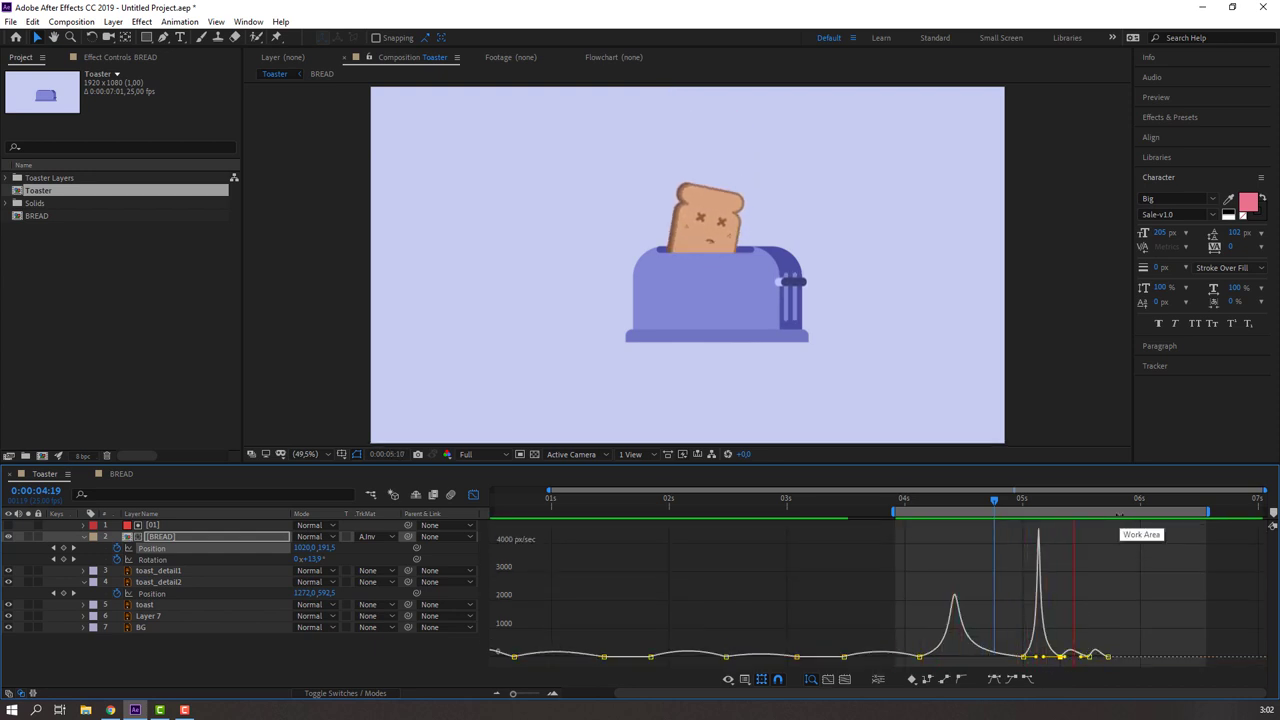
{"action": "key", "text": "space"}
{"action": "key", "text": "shift+F3"}
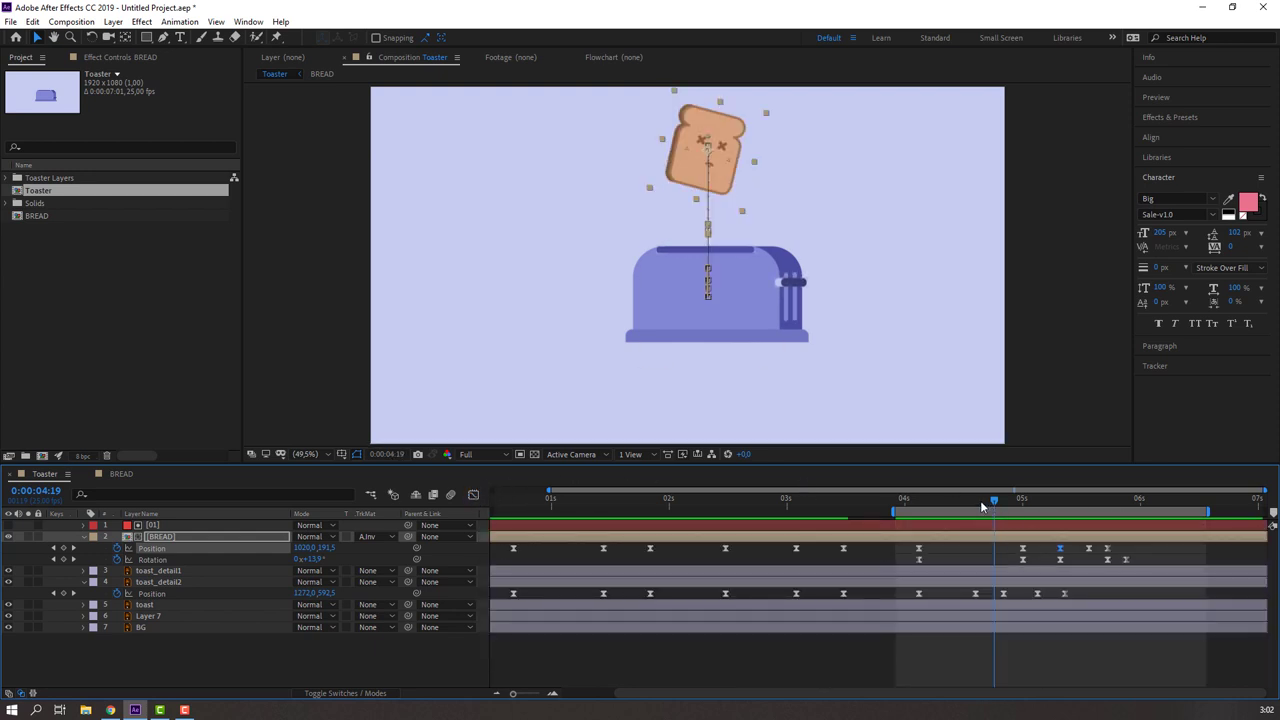
- Delete BREAD's two Rotation keyframes past 5 seconds and preview the drop
{"action": "left_click_drag", "start_coordinate": [981, 507], "coordinate": [1026, 502]}
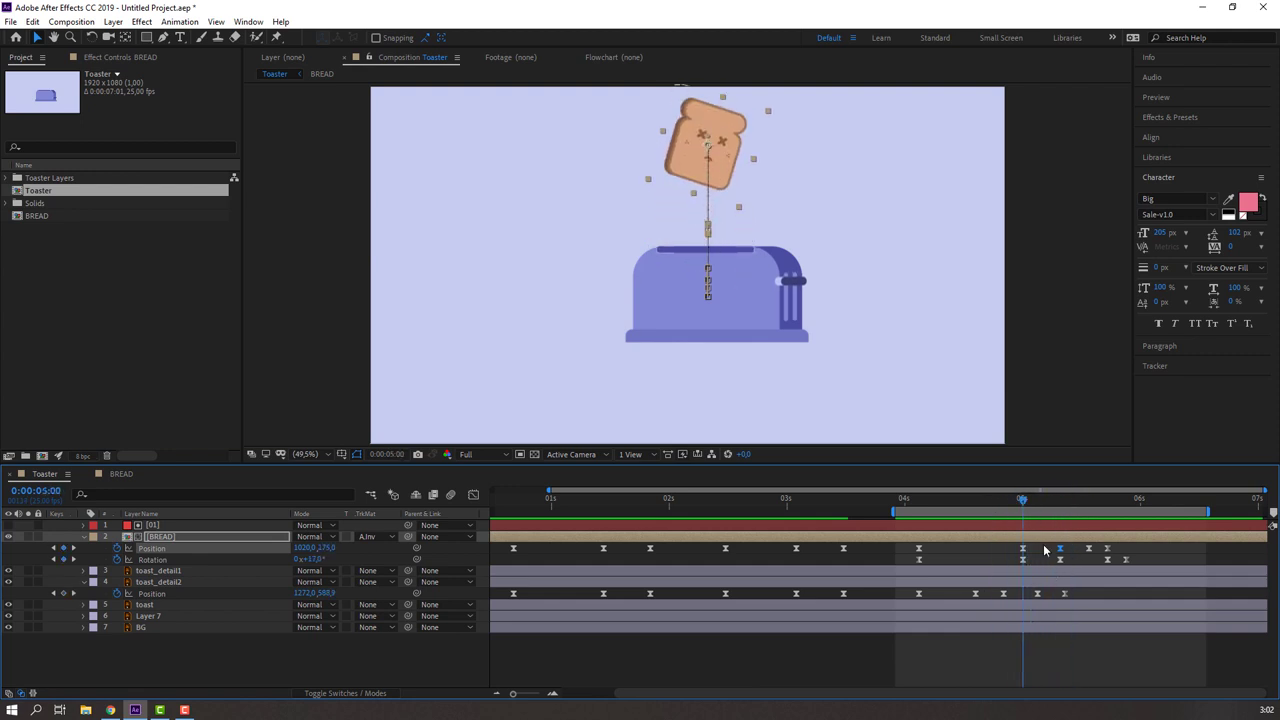
{"action": "left_click_drag", "start_coordinate": [898, 502], "coordinate": [1013, 508]}
{"action": "left_click", "coordinate": [1104, 565]}
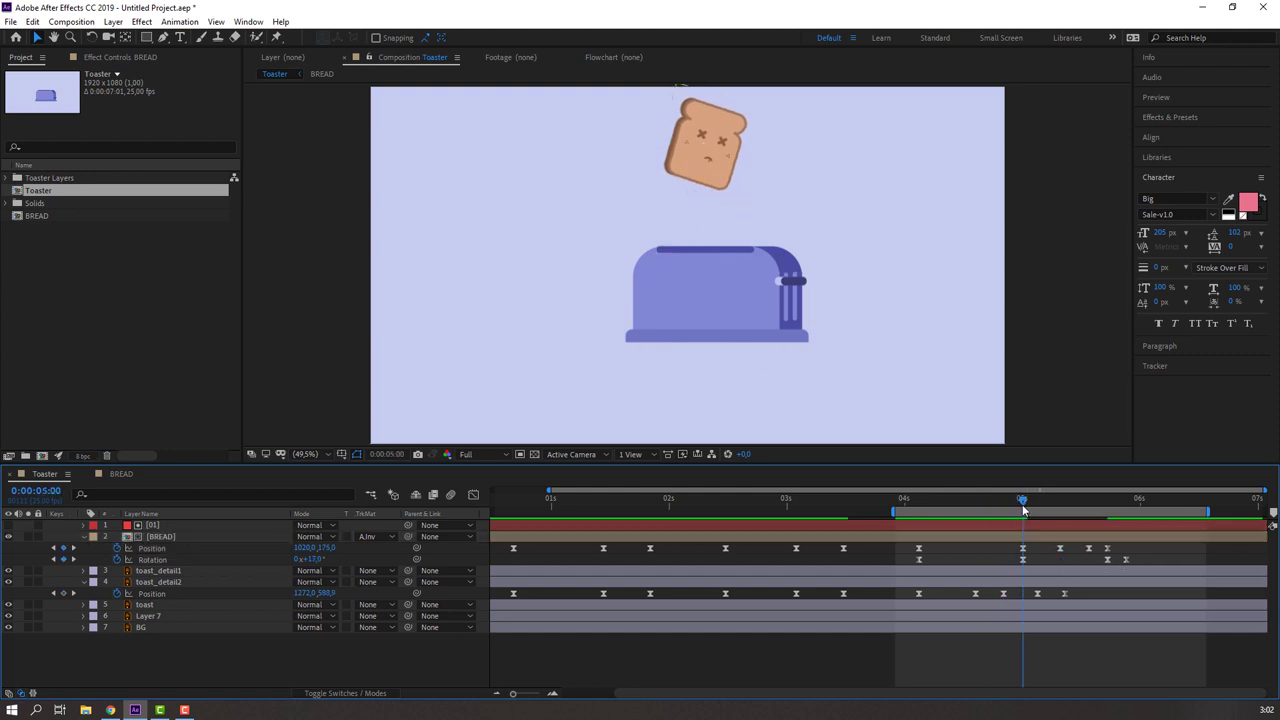
{"action": "left_click_drag", "start_coordinate": [1023, 510], "coordinate": [1019, 507]}
{"action": "left_click_drag", "start_coordinate": [1095, 553], "coordinate": [1145, 565]}
{"action": "key", "text": "Delete"}
{"action": "key", "text": "space"}
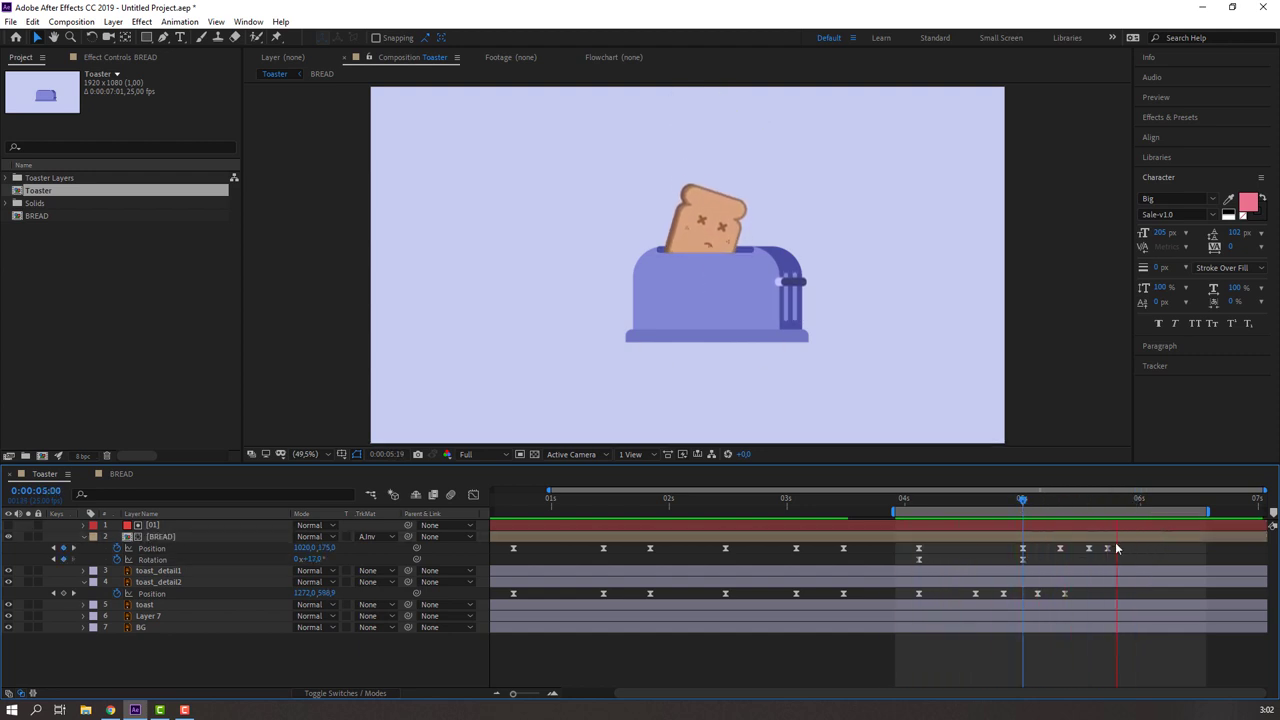
{"action": "key", "text": "space"}
{"action": "left_click_drag", "start_coordinate": [1037, 503], "coordinate": [1062, 503]}
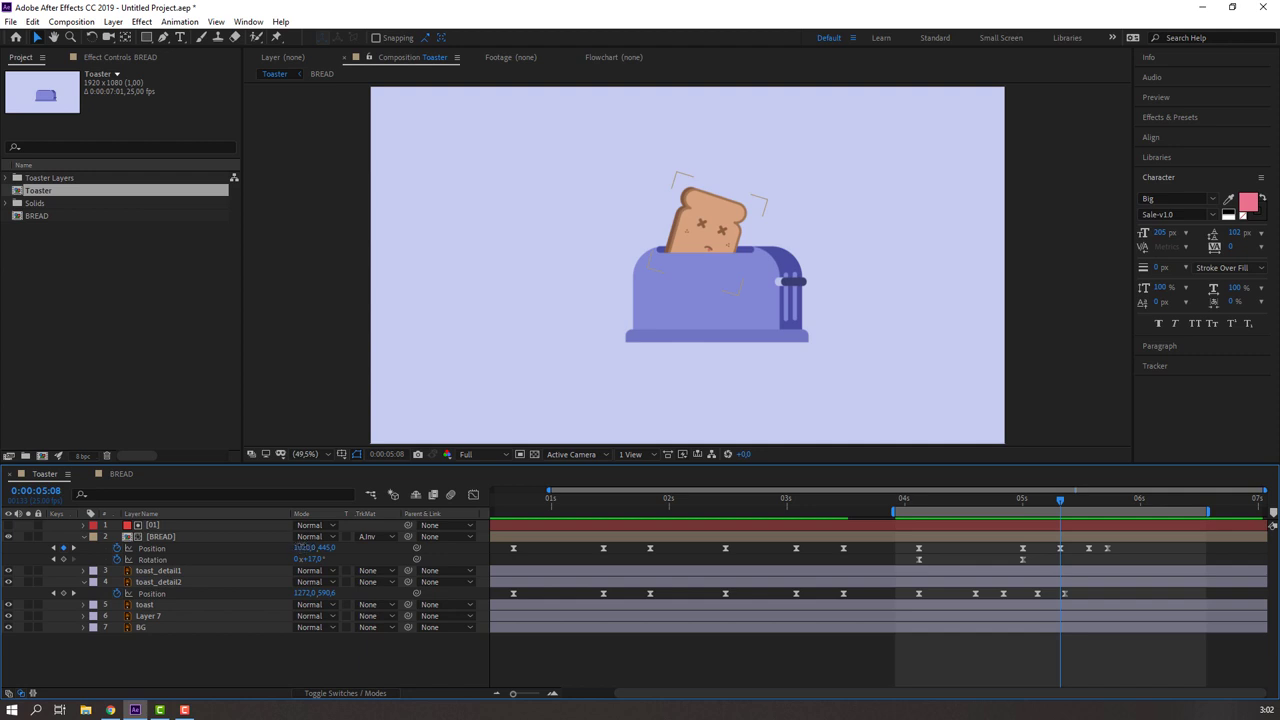
- Shift BREAD's last three Position keyframes slightly earlier so the bounce lands sooner
{"action": "left_click_drag", "start_coordinate": [1128, 545], "coordinate": [1062, 557]}
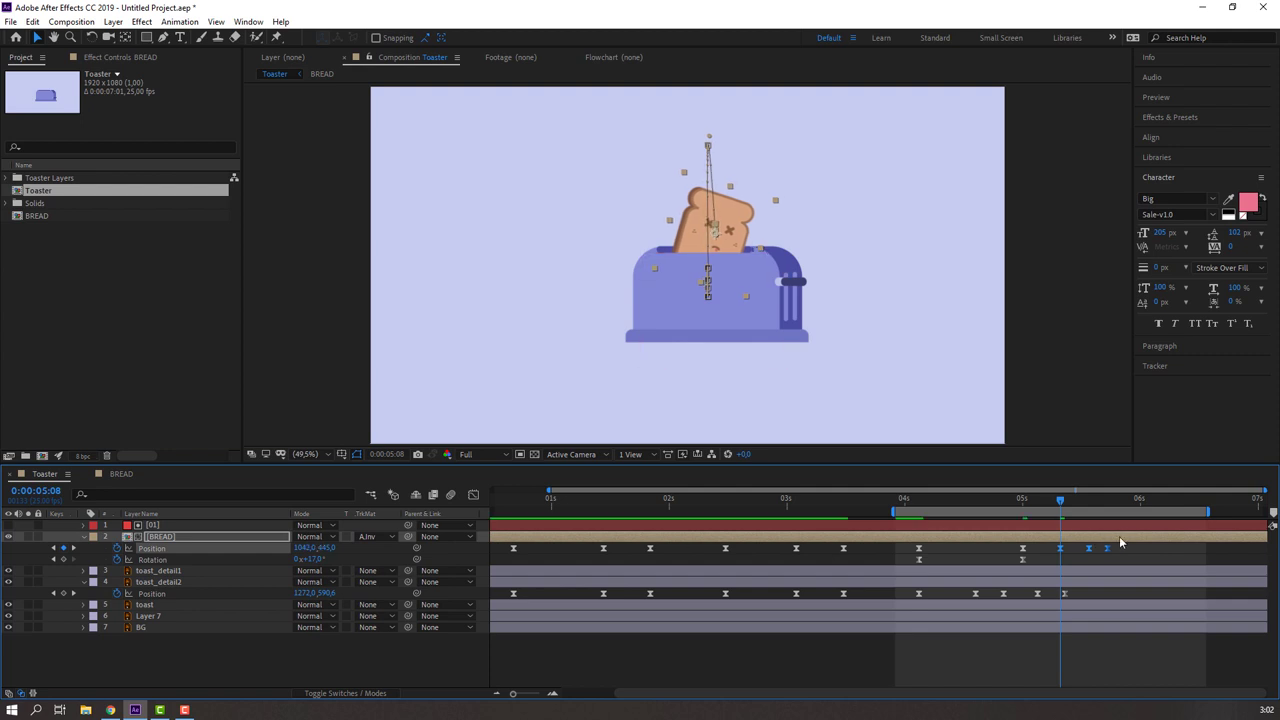
{"action": "left_click", "coordinate": [1202, 562]}
{"action": "key", "text": "space"}
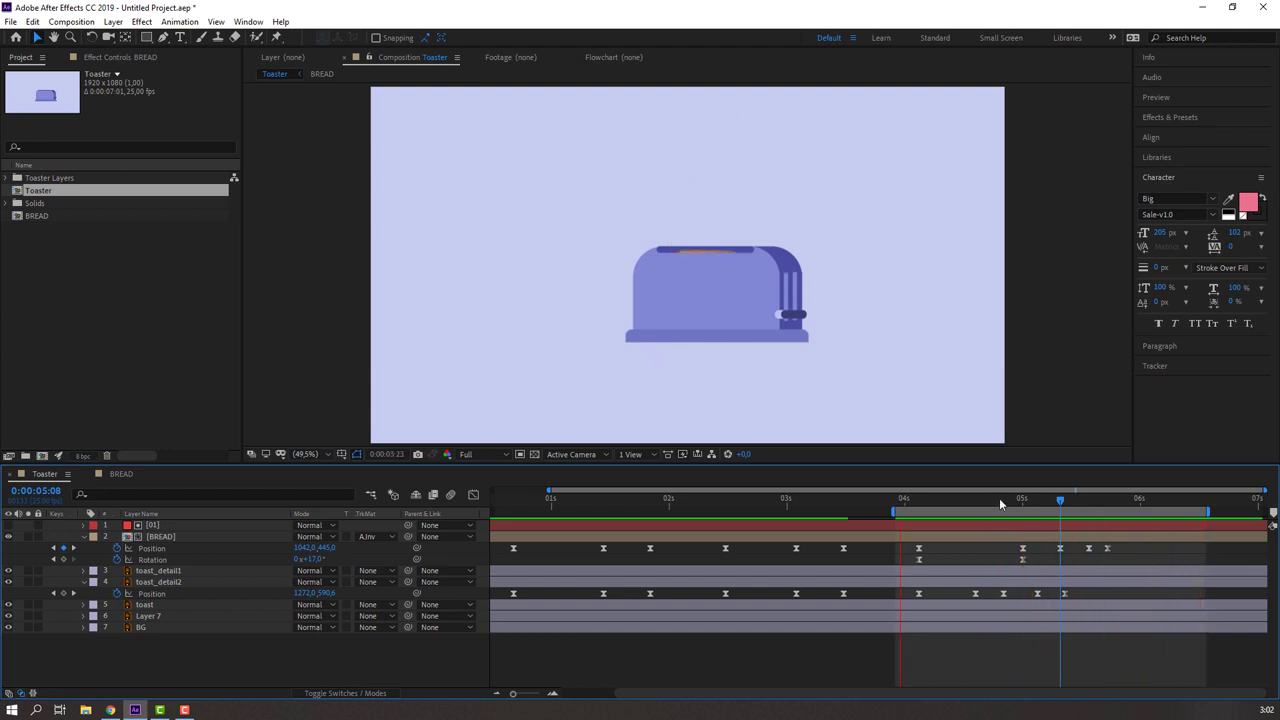
{"action": "left_click_drag", "start_coordinate": [1034, 500], "coordinate": [1065, 512]}
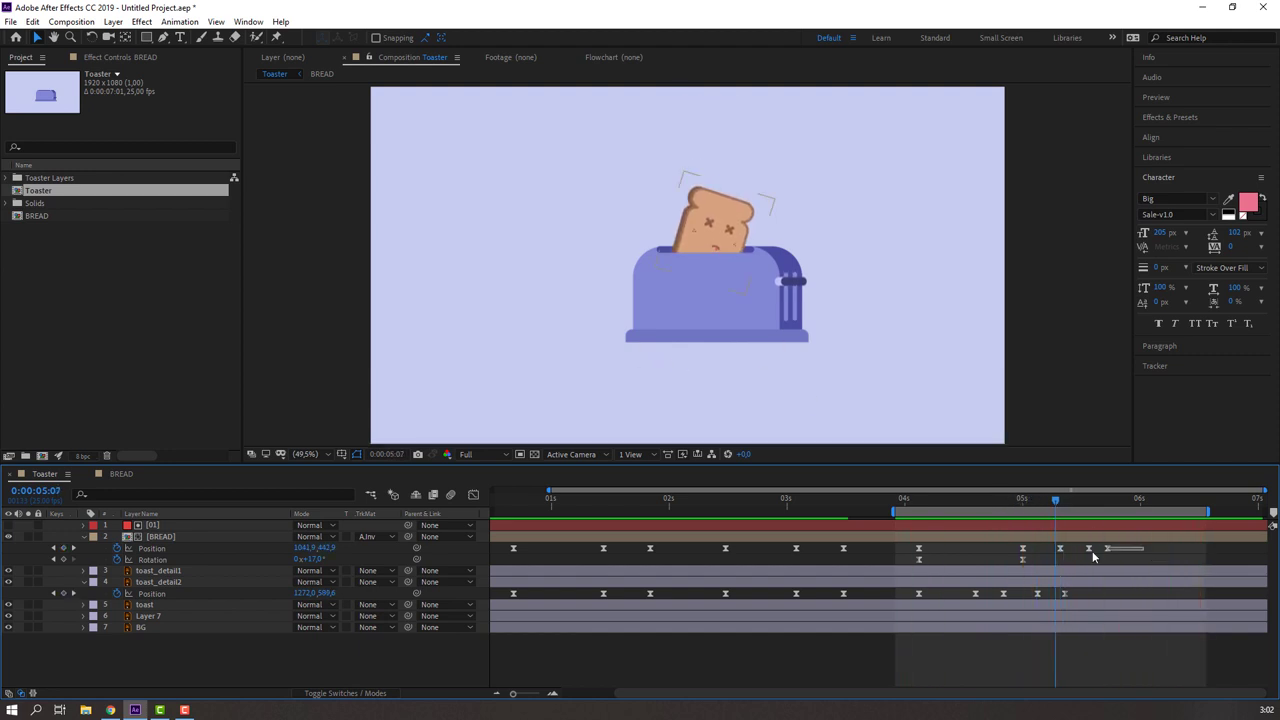
{"action": "mouse_move", "coordinate": [1093, 557]}
{"action": "left_mouse_down"}
{"action": "mouse_move", "coordinate": [1106, 560]}
{"action": "mouse_move", "coordinate": [1093, 553]}
{"action": "left_mouse_up"}
{"action": "left_click", "coordinate": [1134, 546]}
{"action": "key", "text": "space"}
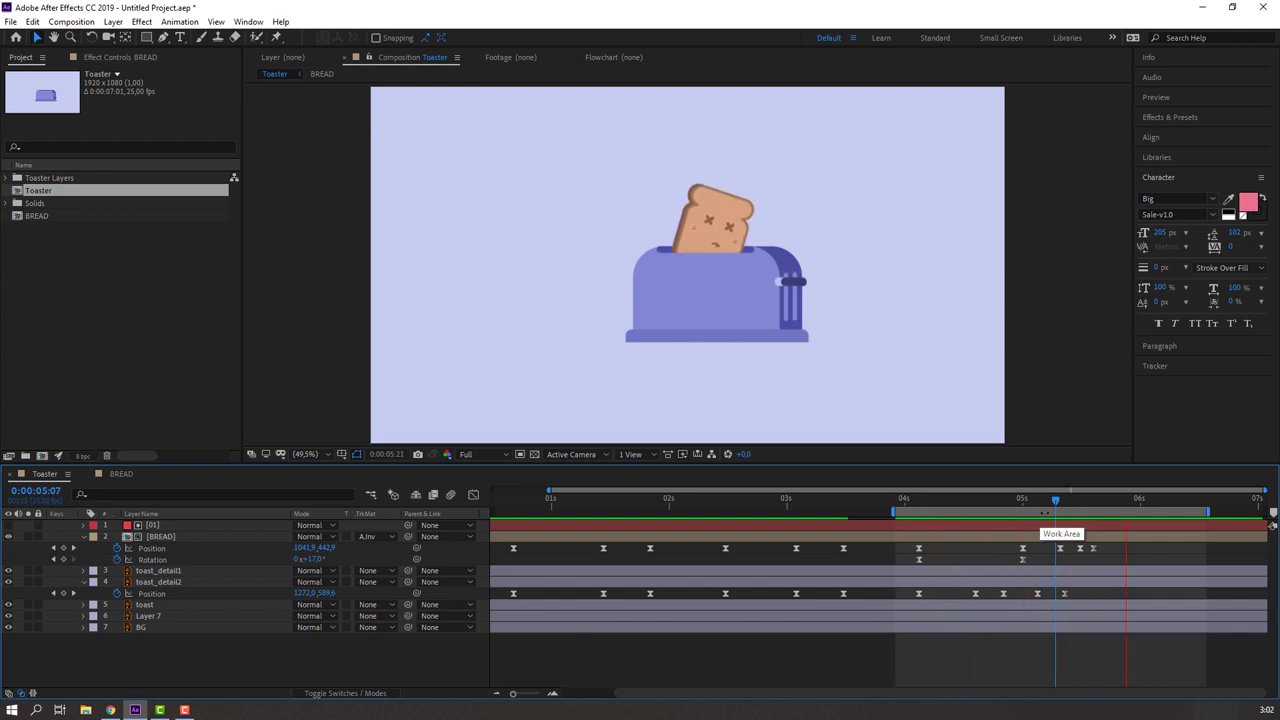
{"action": "key", "text": "space"}
- Review the new bounce timing by scrubbing and previewing BREAD's Position keyframes and motion path
{"action": "left_click_drag", "start_coordinate": [1100, 553], "coordinate": [1055, 545]}
{"action": "left_click_drag", "start_coordinate": [1056, 500], "coordinate": [1051, 505]}
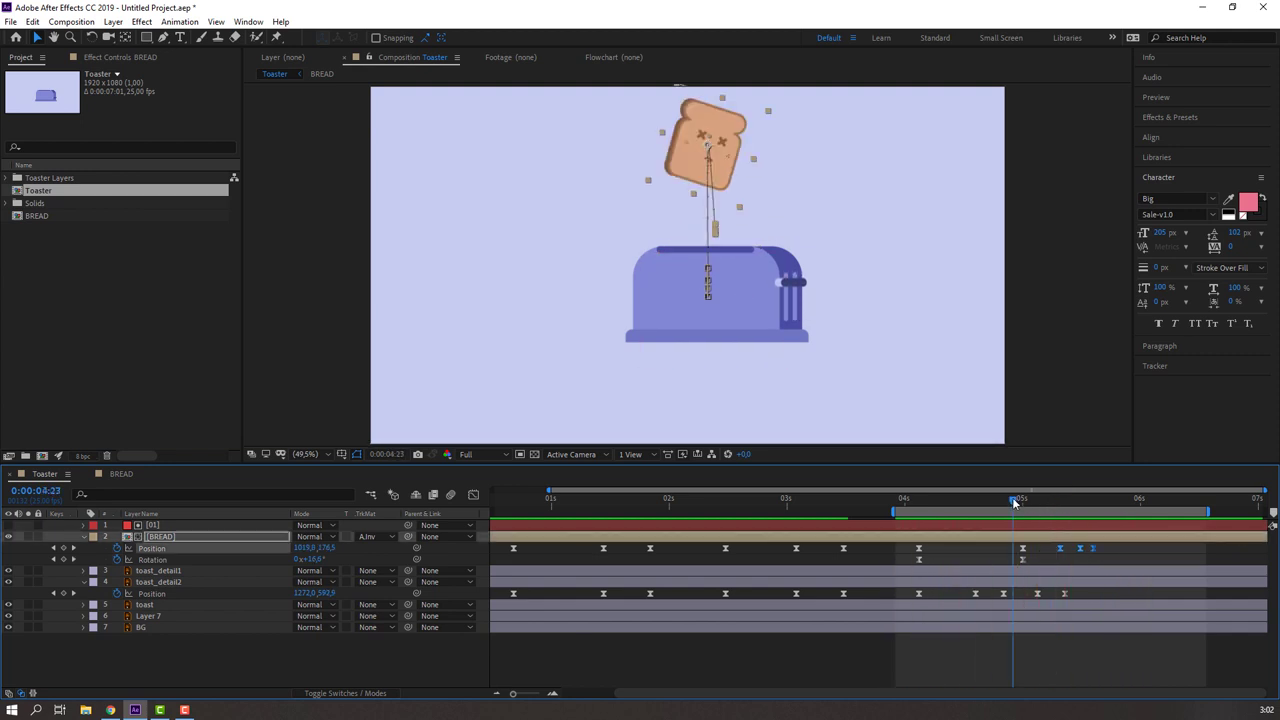
{"action": "left_click", "coordinate": [1137, 552]}
{"action": "key", "text": "space"}
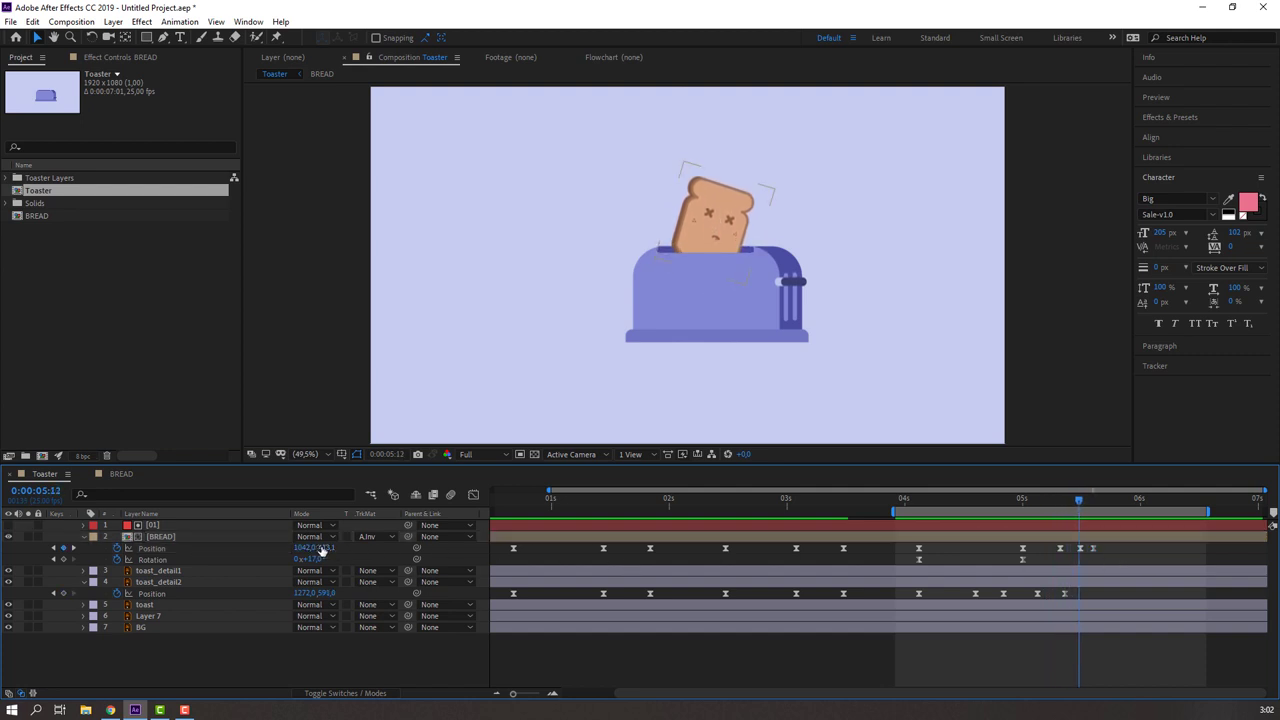
{"action": "left_click", "coordinate": [322, 552]}
{"action": "left_click", "coordinate": [1128, 540]}
{"action": "key", "text": "space"}
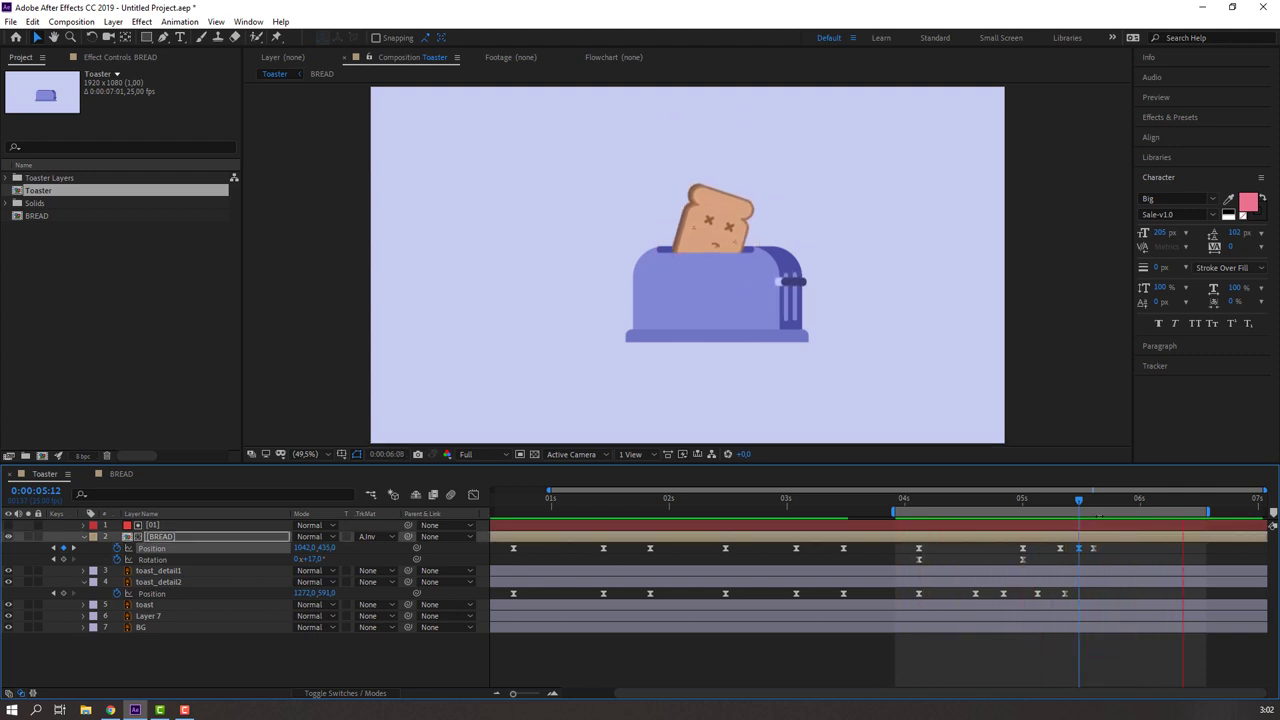
{"action": "mouse_move", "coordinate": [1068, 504]}
{"action": "left_mouse_down"}
{"action": "mouse_move", "coordinate": [1091, 505]}
{"action": "mouse_move", "coordinate": [892, 511]}
{"action": "mouse_move", "coordinate": [1020, 507]}
{"action": "left_mouse_up"}
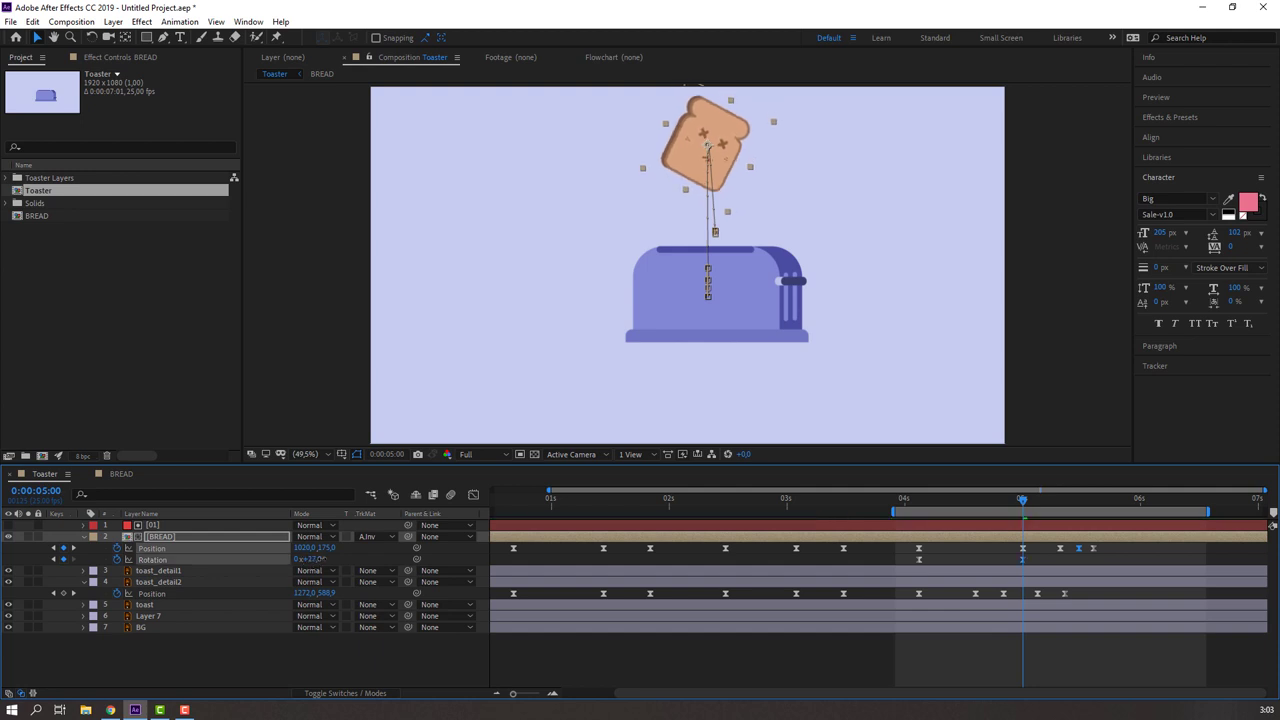
- Add a BREAD Rotation keyframe of about 14° at 0:00:05:08 and preview the tilt
{"action": "left_click", "coordinate": [1023, 549]}
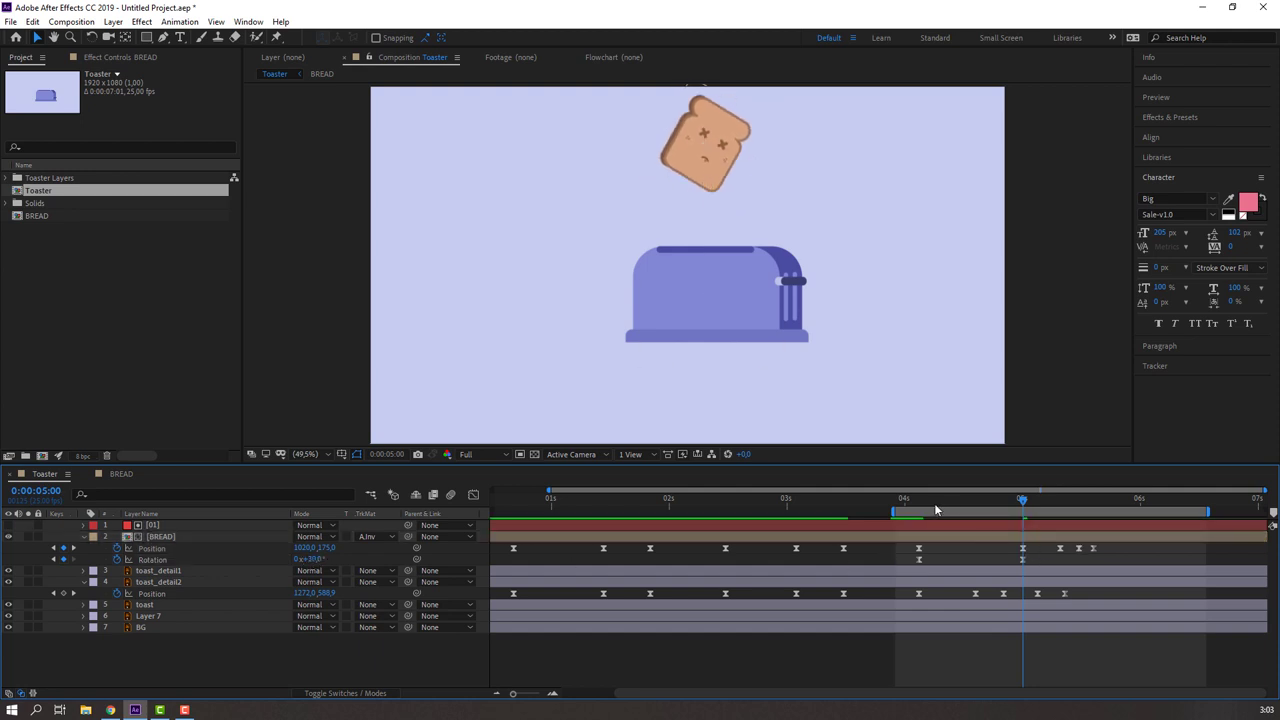
{"action": "key", "text": "space"}
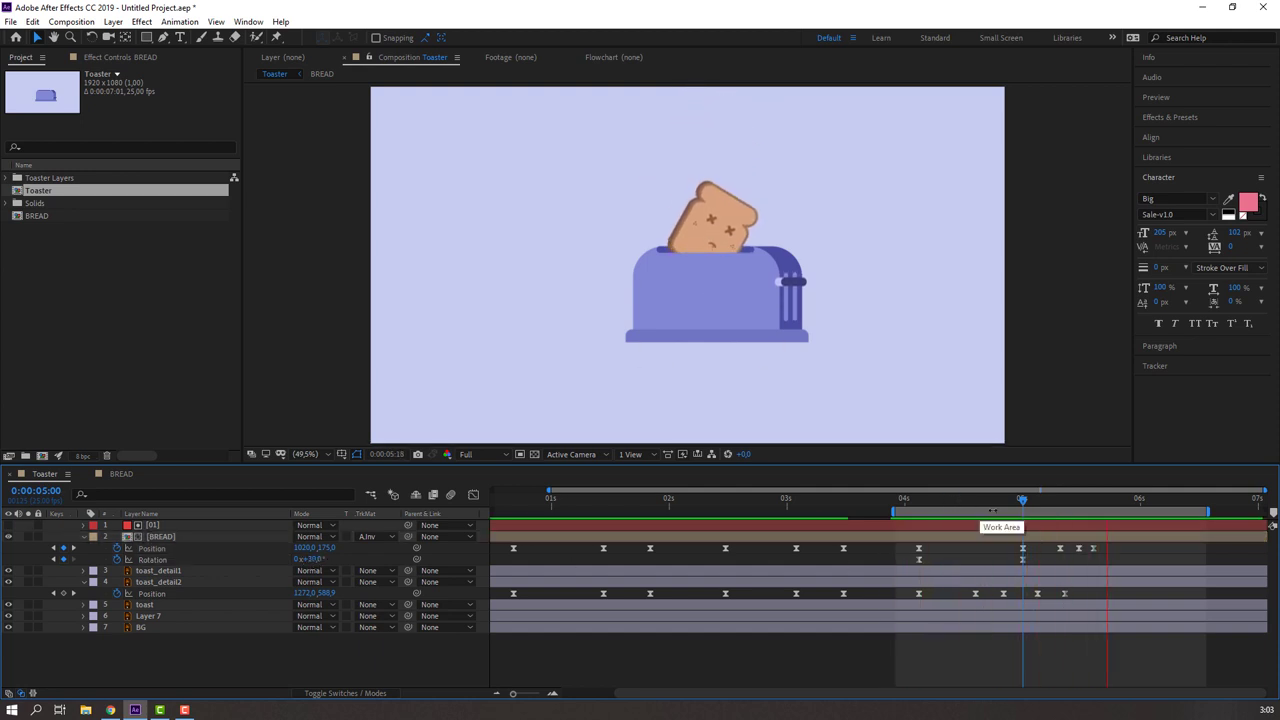
{"action": "left_click", "coordinate": [1060, 507]}
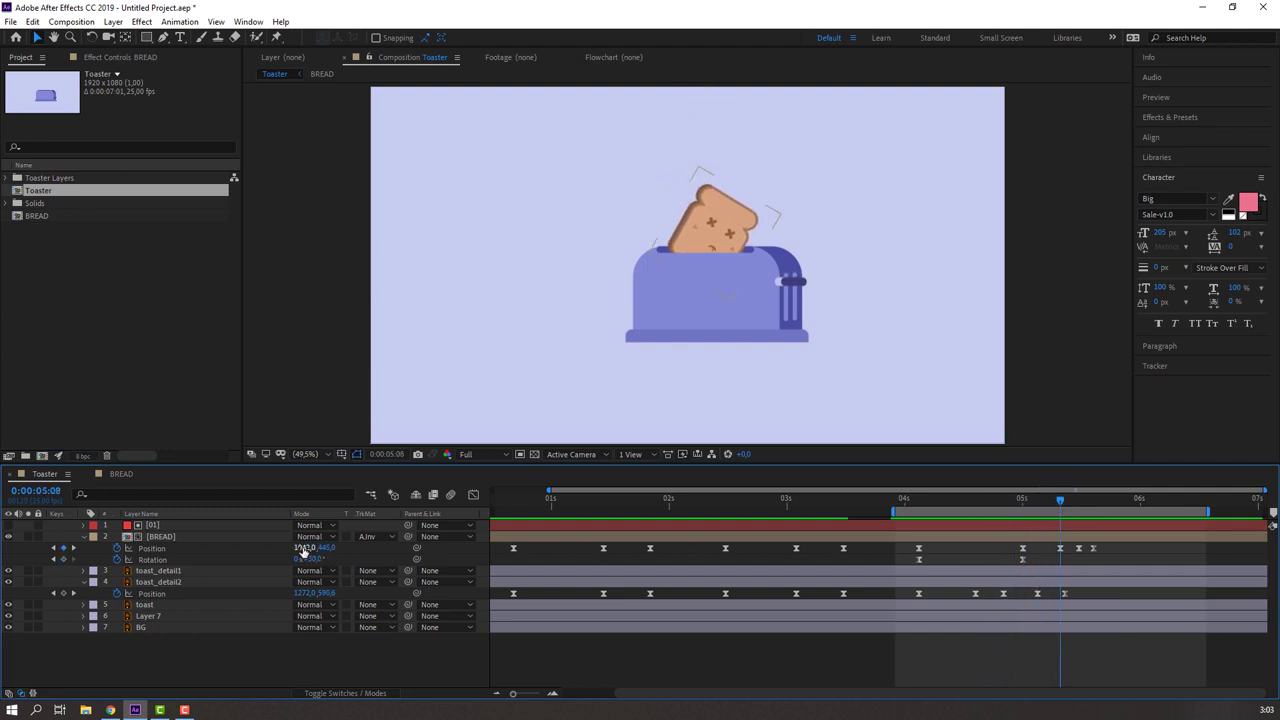
{"action": "left_click_drag", "start_coordinate": [322, 563], "coordinate": [1100, 550]}
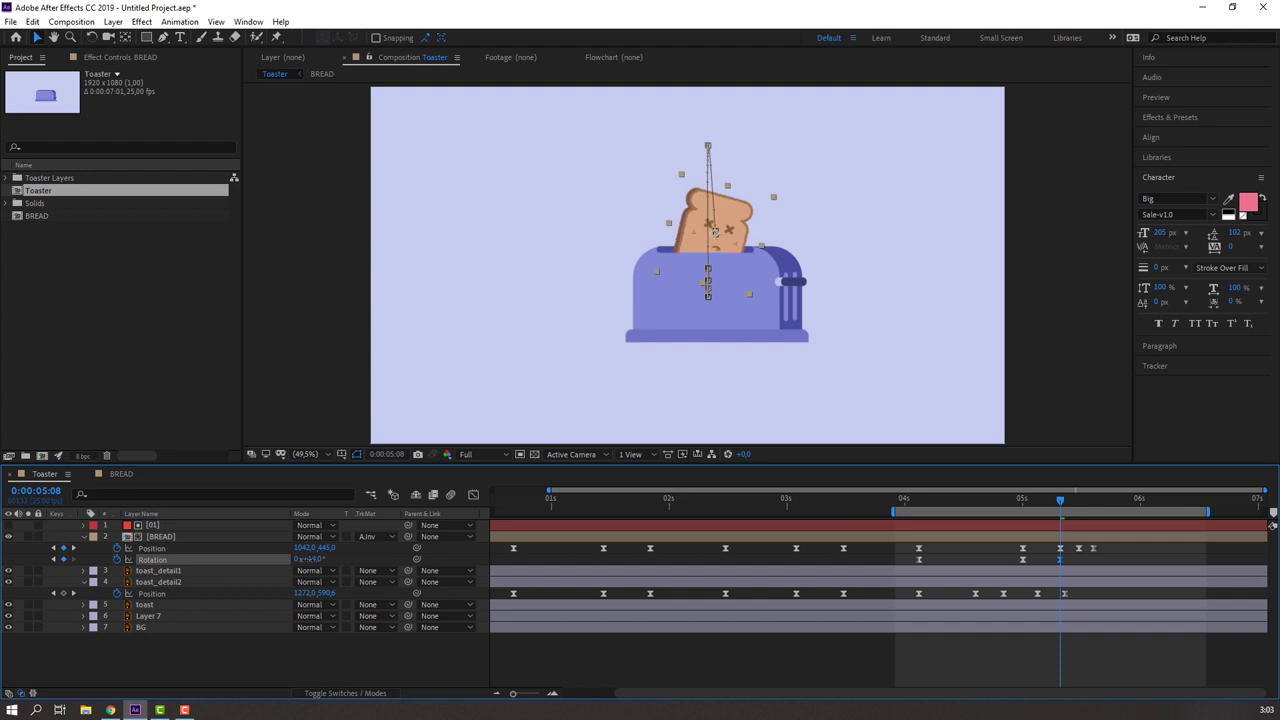
{"action": "key", "text": "space"}
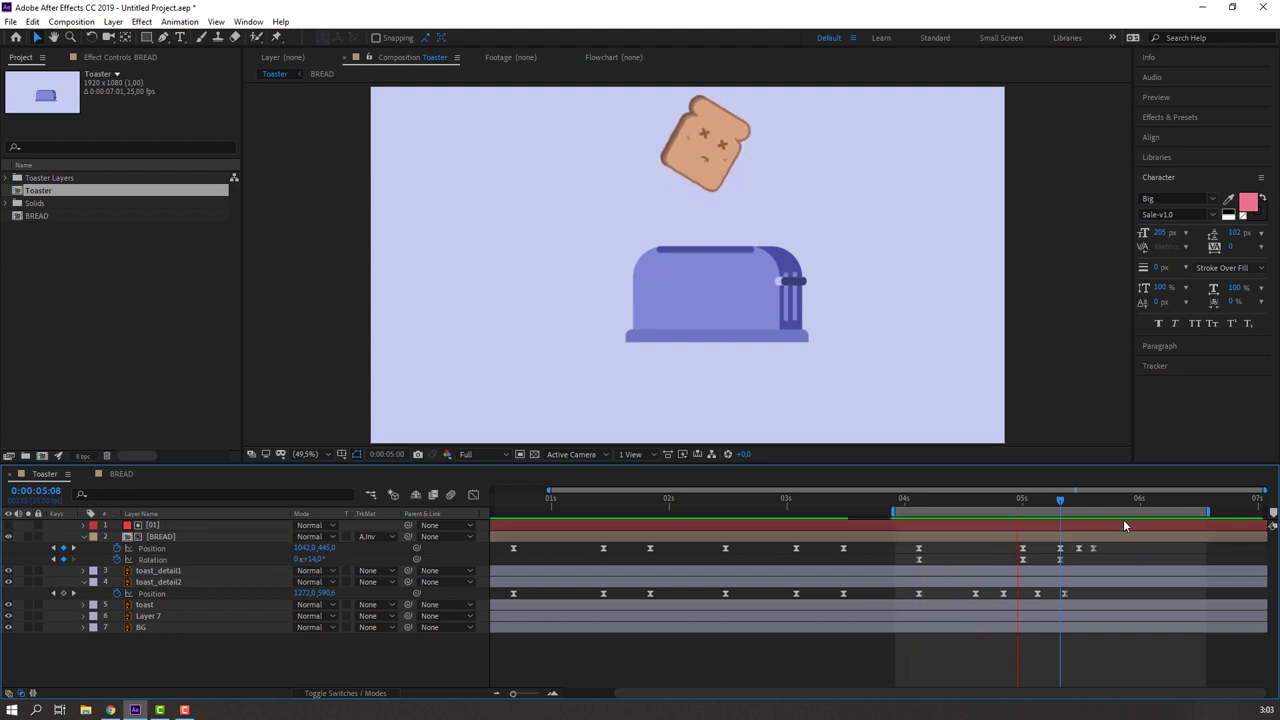
{"action": "key", "text": "comma"}
{"action": "key", "text": "comma"}
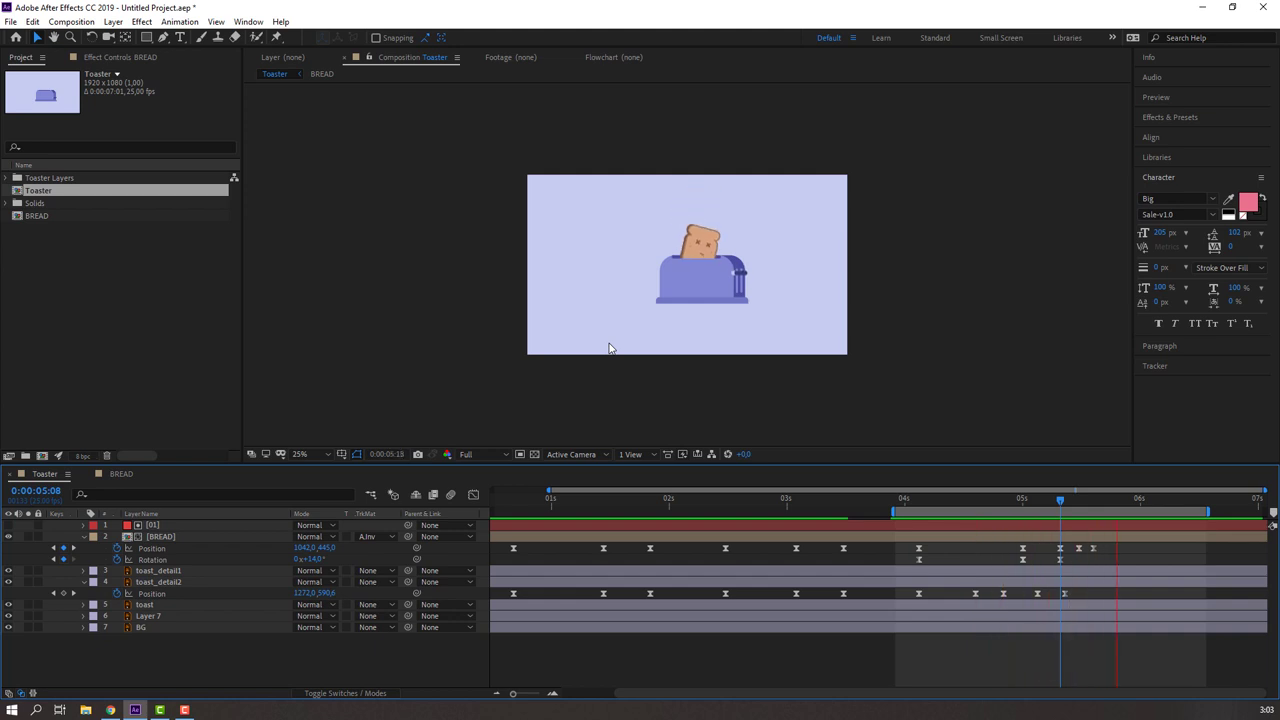
{"action": "key", "text": "period"}
{"action": "key", "text": "period"}
- Scrub from 0:00:04:19 and select BREAD's keyframes from 4 seconds onward
{"action": "left_click", "coordinate": [994, 501]}
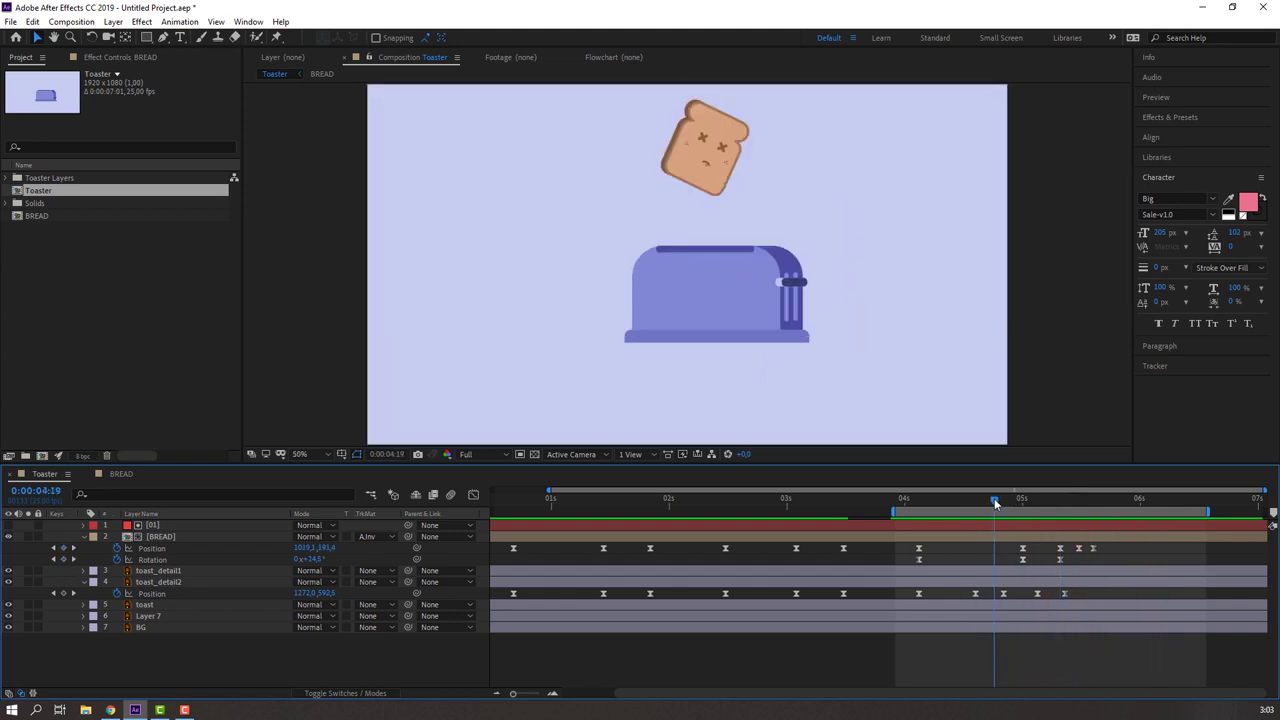
{"action": "left_click_drag", "start_coordinate": [995, 503], "coordinate": [1036, 500]}
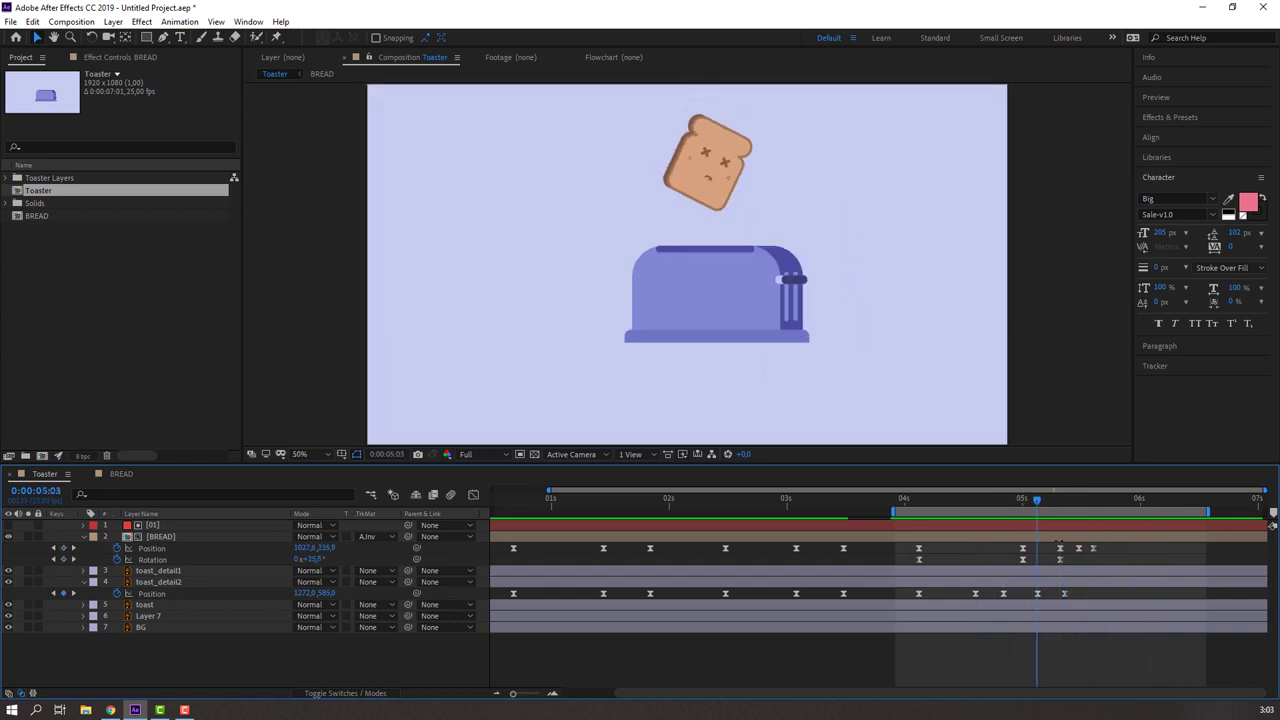
{"action": "left_click_drag", "start_coordinate": [1129, 548], "coordinate": [895, 565]}
- In the speed graph, lower and widen BREAD's second Position peak to about 1800 px/sec
{"action": "key", "text": "shift+F3"}
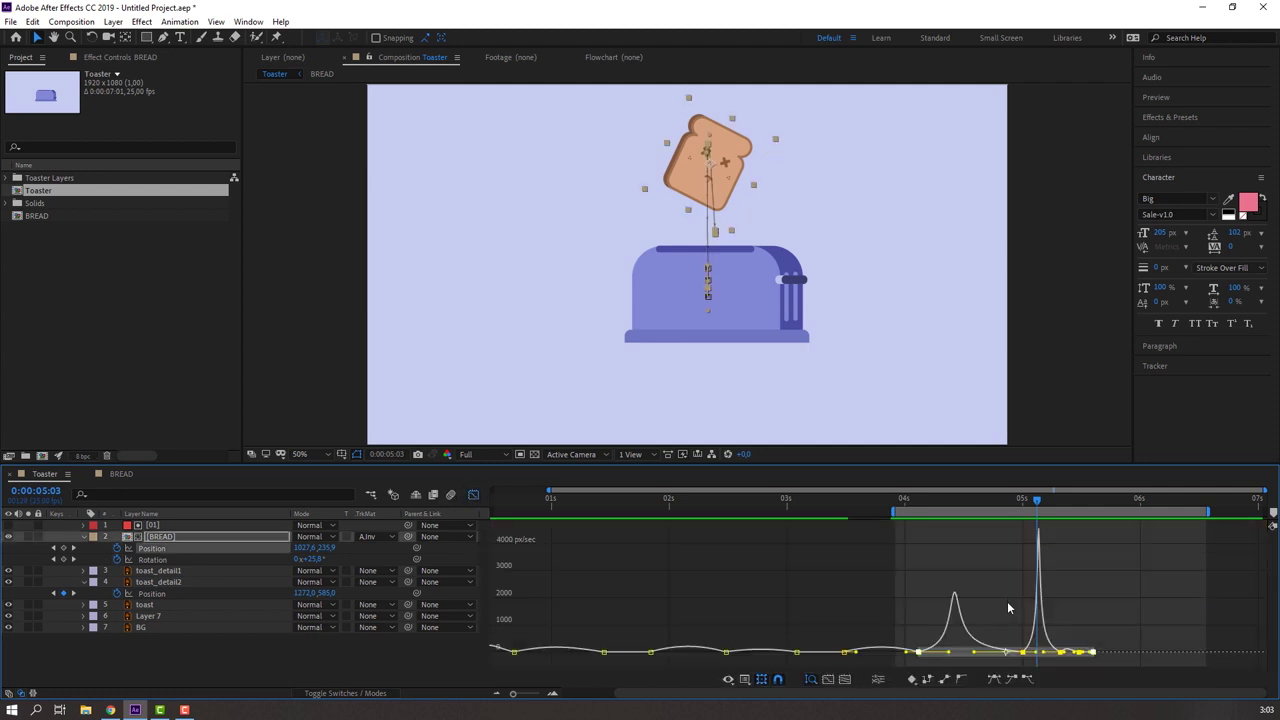
{"action": "left_click", "coordinate": [976, 597]}
{"action": "key", "text": "equal"}
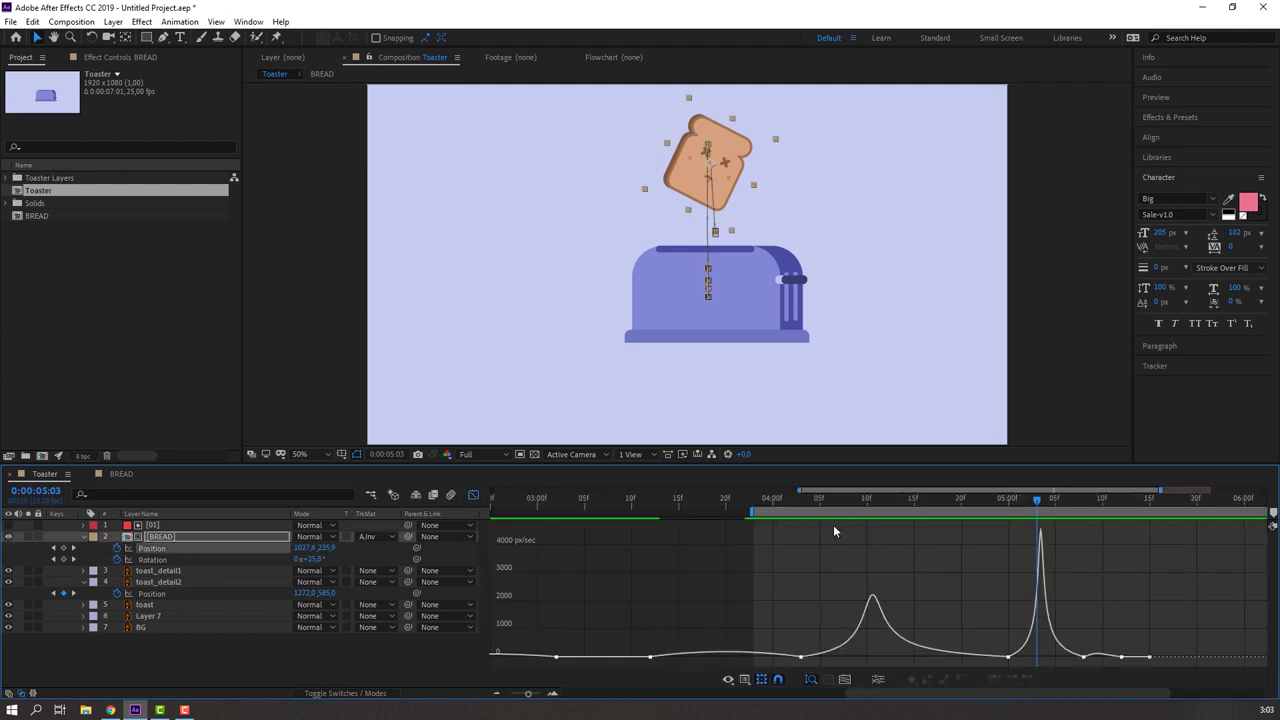
{"action": "left_click_drag", "start_coordinate": [796, 509], "coordinate": [1008, 502]}
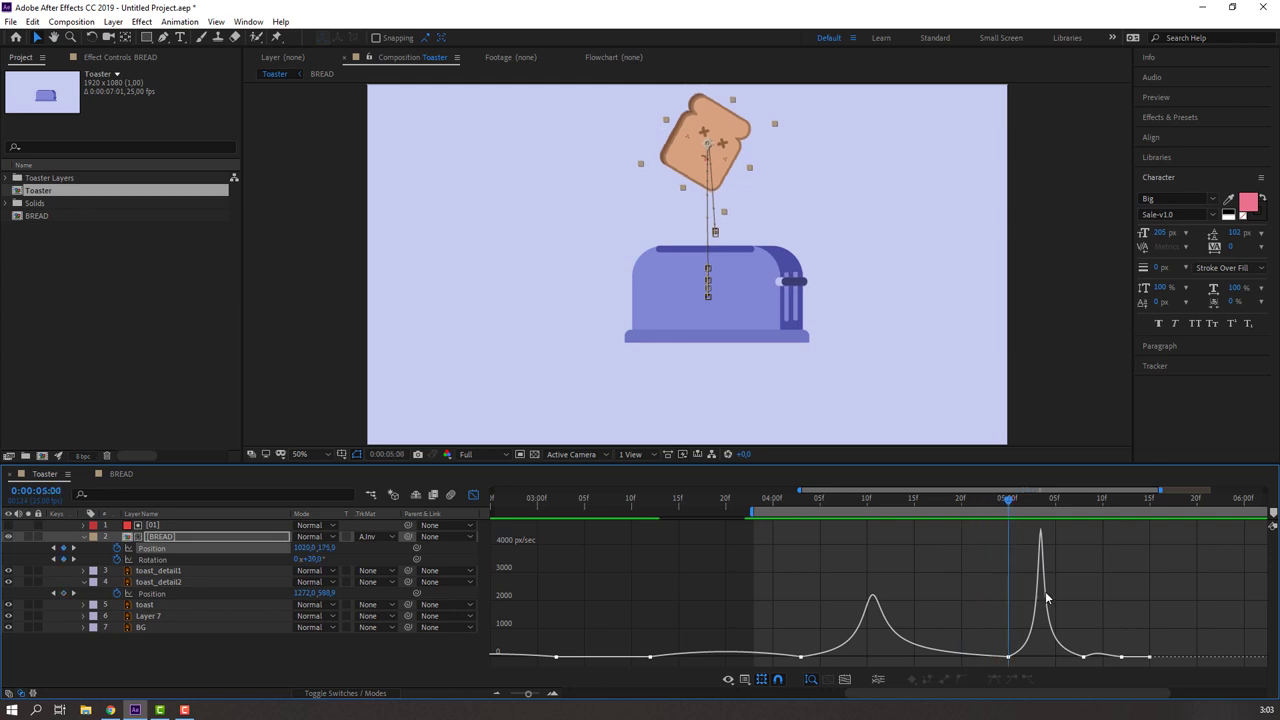
{"action": "double_click", "coordinate": [1032, 657]}
{"action": "left_click_drag", "start_coordinate": [1036, 658], "coordinate": [1058, 657]}
{"action": "key", "text": "space"}
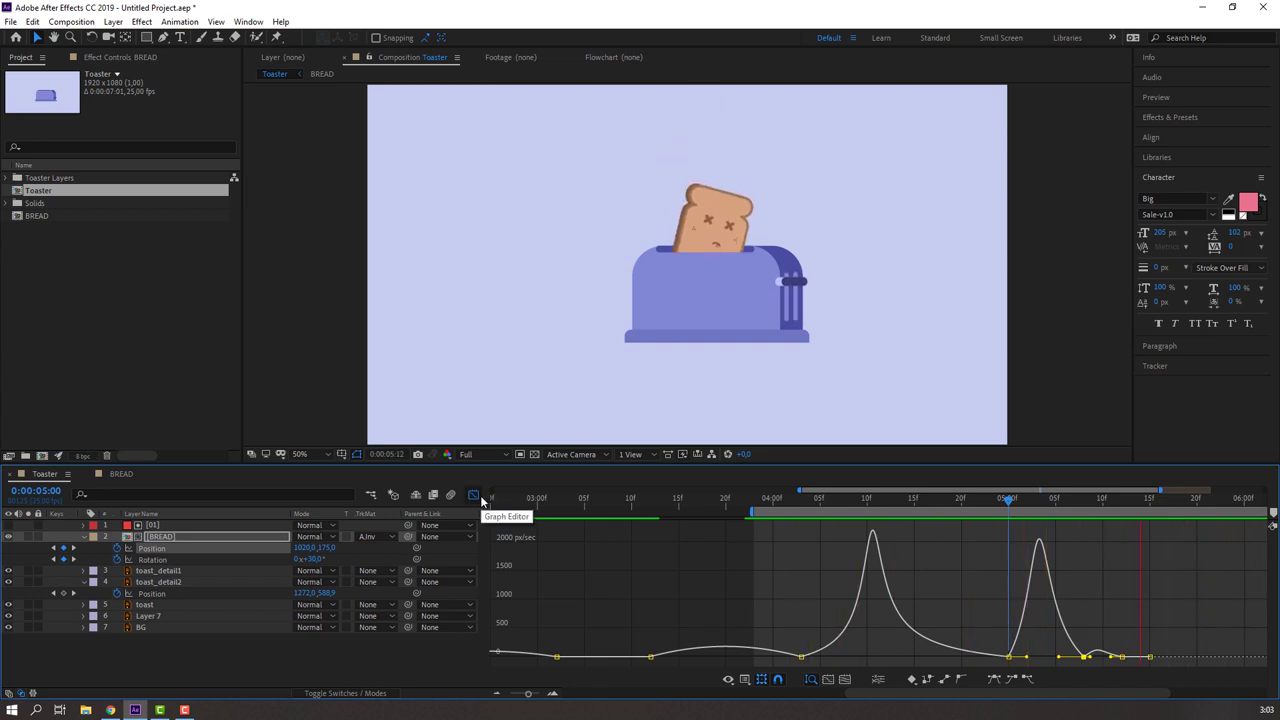
{"action": "left_click", "coordinate": [474, 496]}
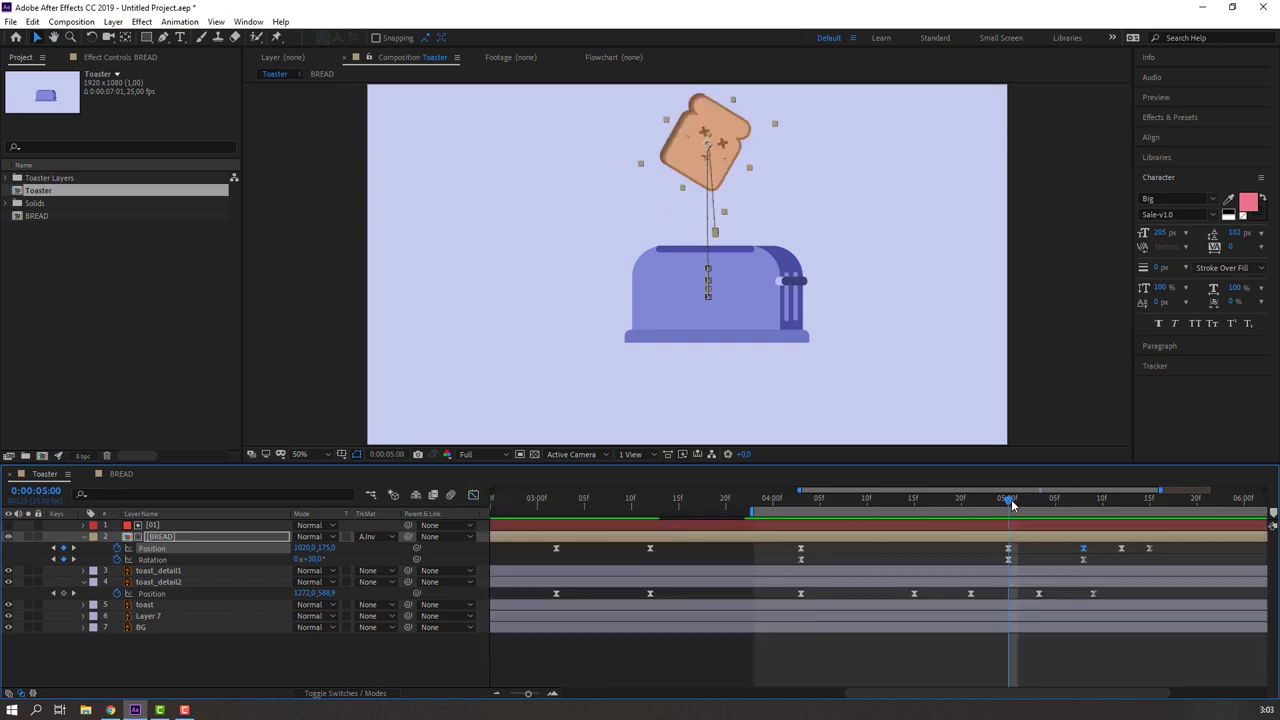
- Nudge the toast about 7 px left on BREAD's last three Position keyframes, then preview the whole animation
{"action": "left_click_drag", "start_coordinate": [1012, 505], "coordinate": [1084, 500]}
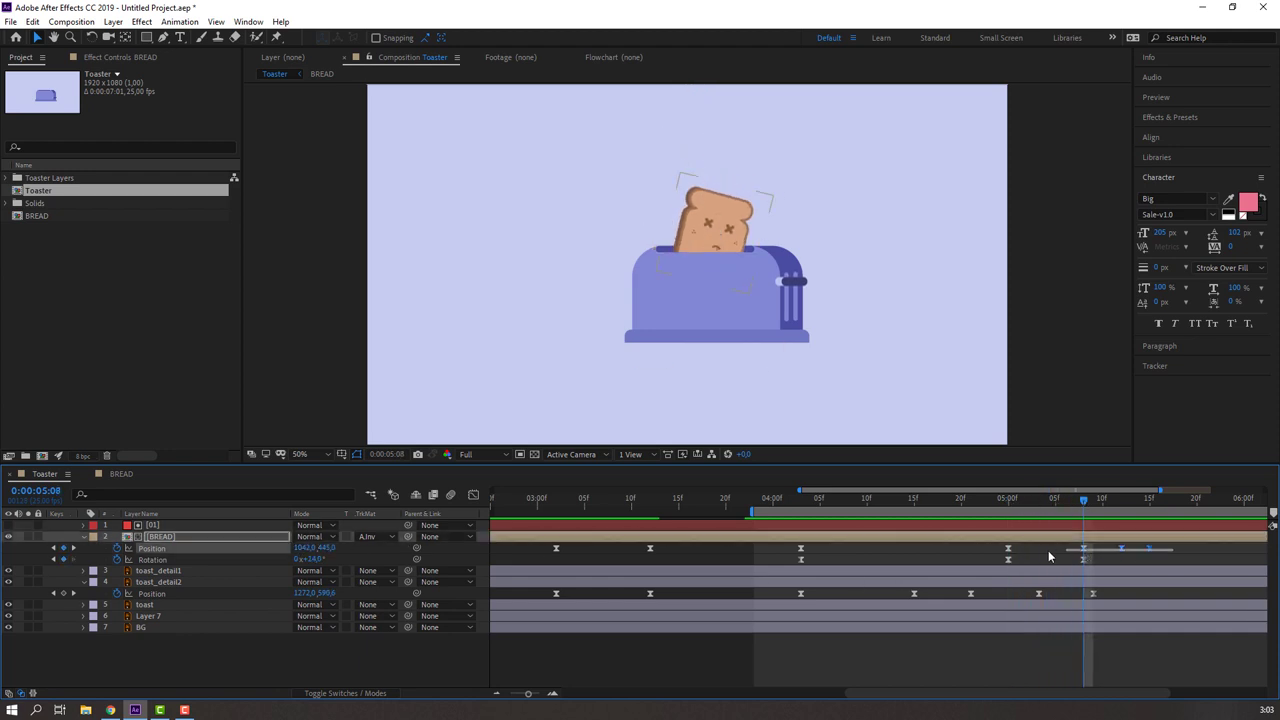
{"action": "left_click_drag", "start_coordinate": [1172, 543], "coordinate": [1066, 553]}
{"action": "left_click_drag", "start_coordinate": [714, 231], "coordinate": [707, 232]}
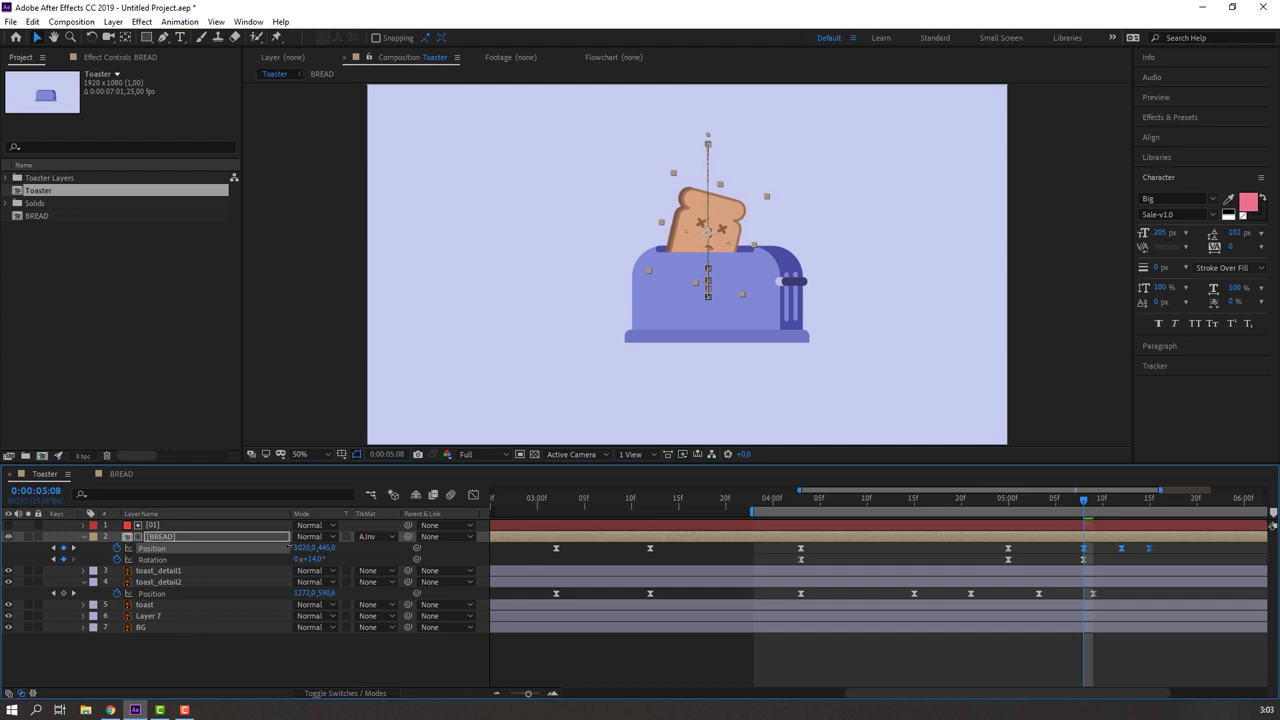
{"action": "key", "text": "space"}
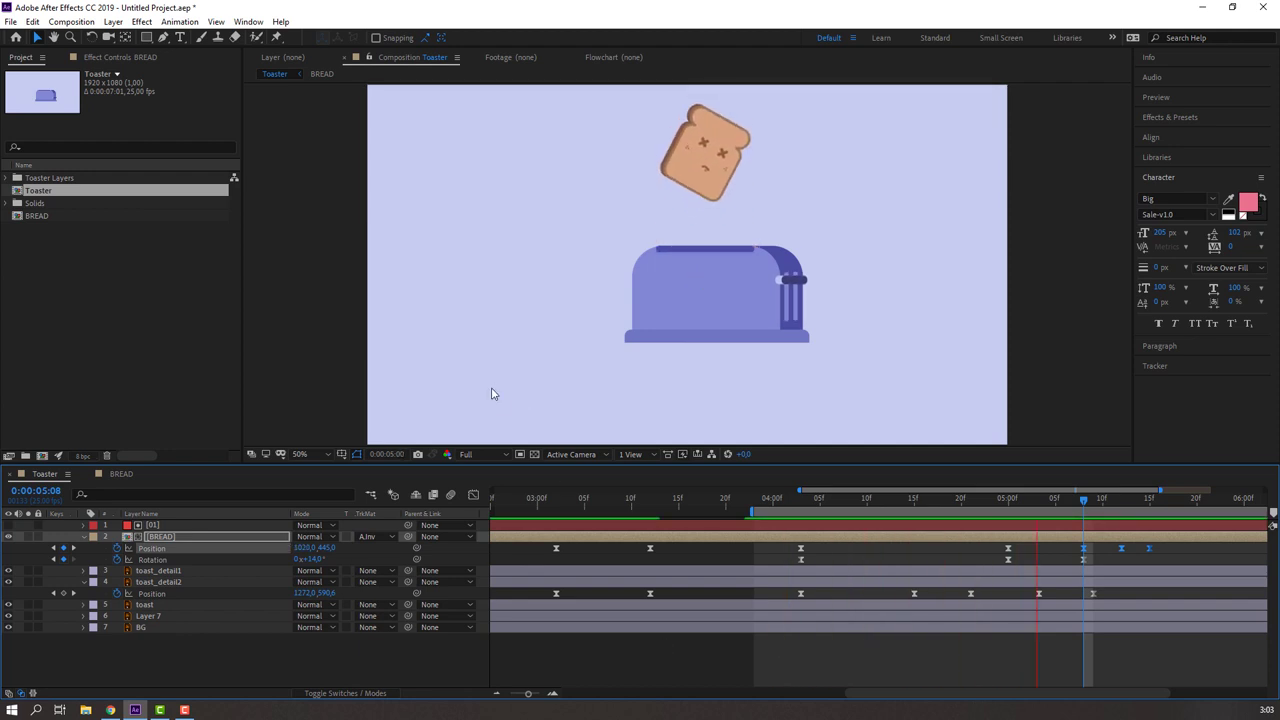
{"action": "key", "text": "space"}
{"action": "key", "text": "minus"}
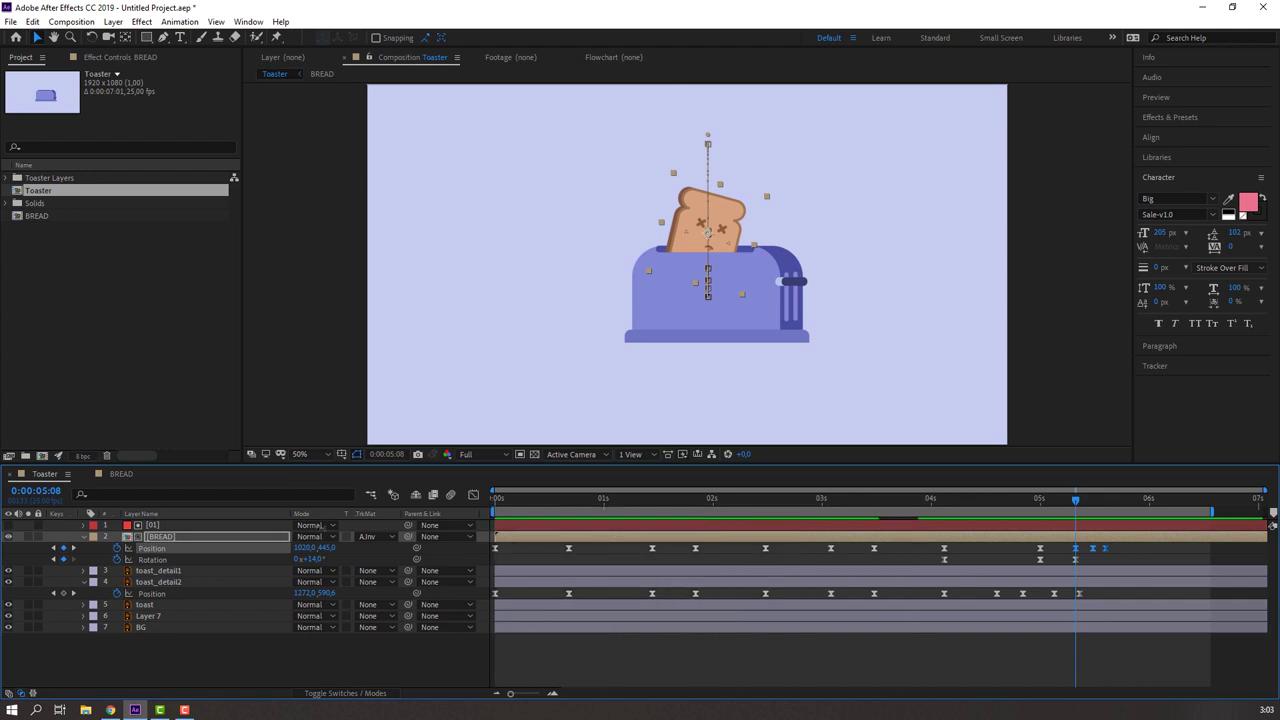
{"action": "key", "text": "space"}
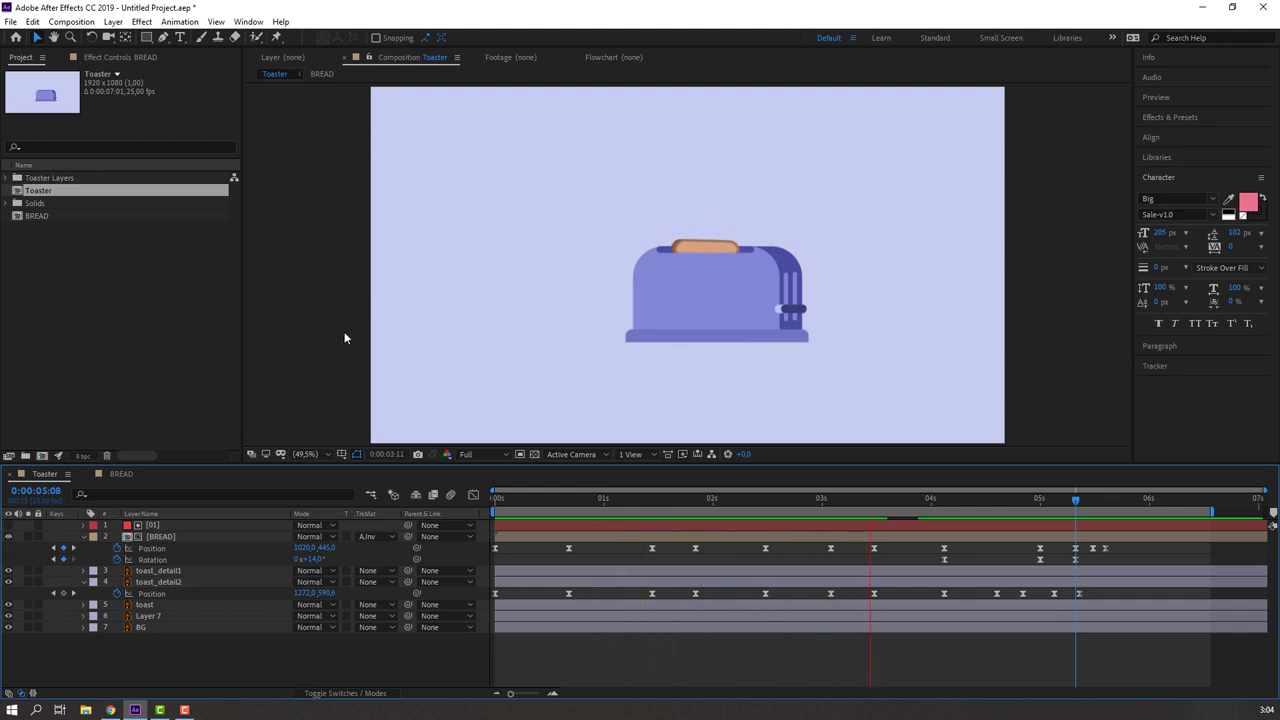
- Inspect the speed curve of toast_detail2's later Position keyframe around 0:00:03:06–0:00:03:10
{"action": "left_click", "coordinate": [745, 499]}
{"action": "left_click_drag", "start_coordinate": [745, 499], "coordinate": [875, 511]}
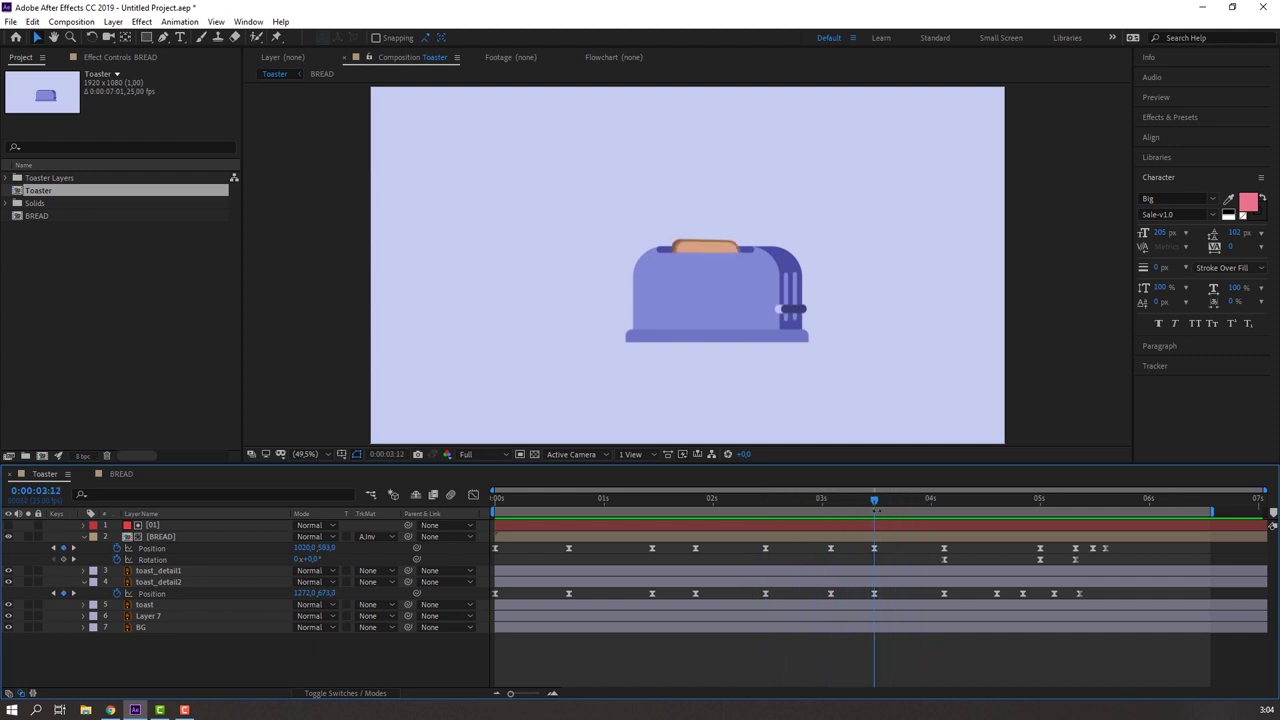
{"action": "left_click_drag", "start_coordinate": [958, 592], "coordinate": [825, 599]}
{"action": "left_click", "coordinate": [942, 594]}
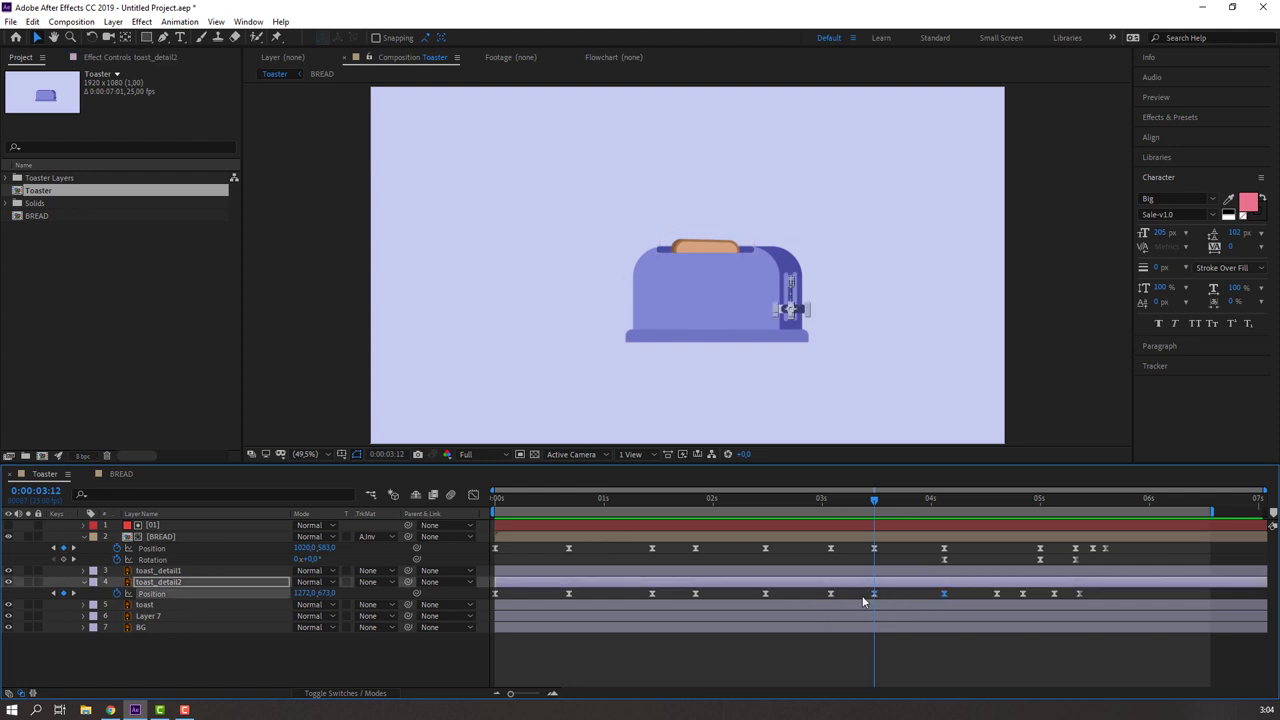
{"action": "left_click", "coordinate": [474, 495]}
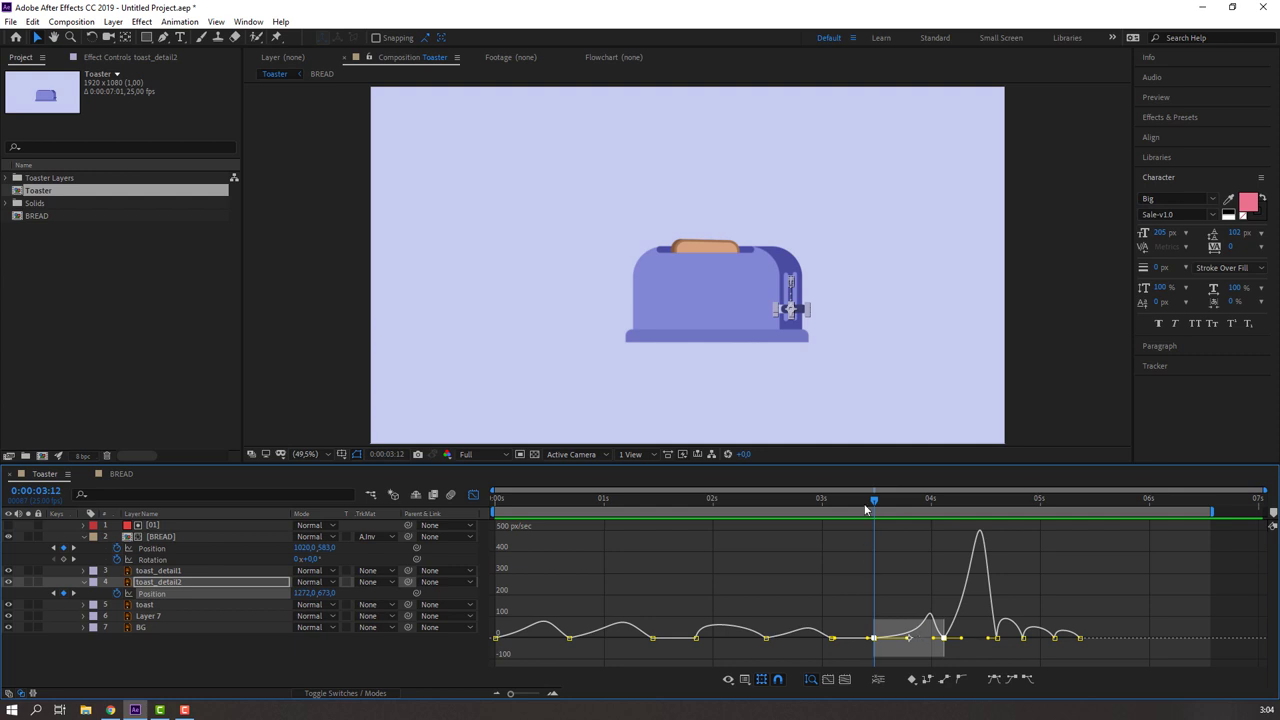
{"action": "left_click_drag", "start_coordinate": [874, 497], "coordinate": [870, 504]}
{"action": "left_click", "coordinate": [474, 495]}
- Lengthen the influence on BREAD's Position keyframe near 3 seconds, raising the speed peak to about 2400 px/sec
{"action": "left_click", "coordinate": [637, 535]}
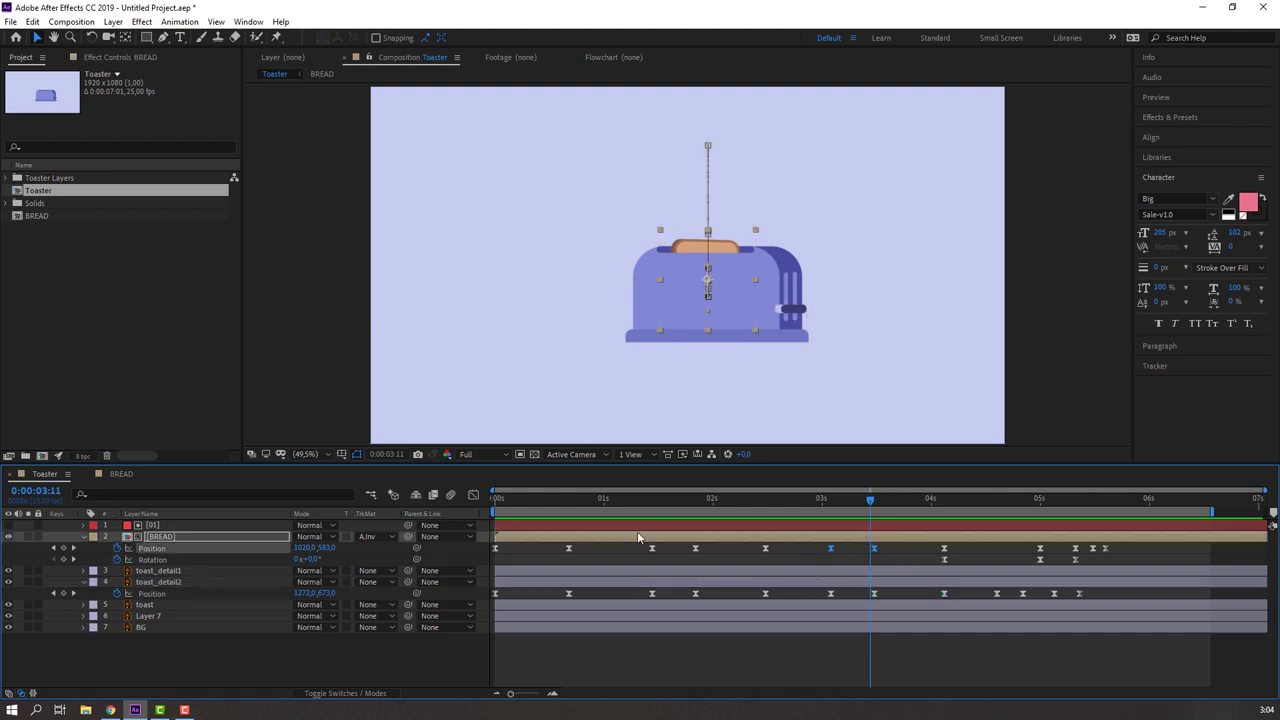
{"action": "left_click", "coordinate": [472, 496]}
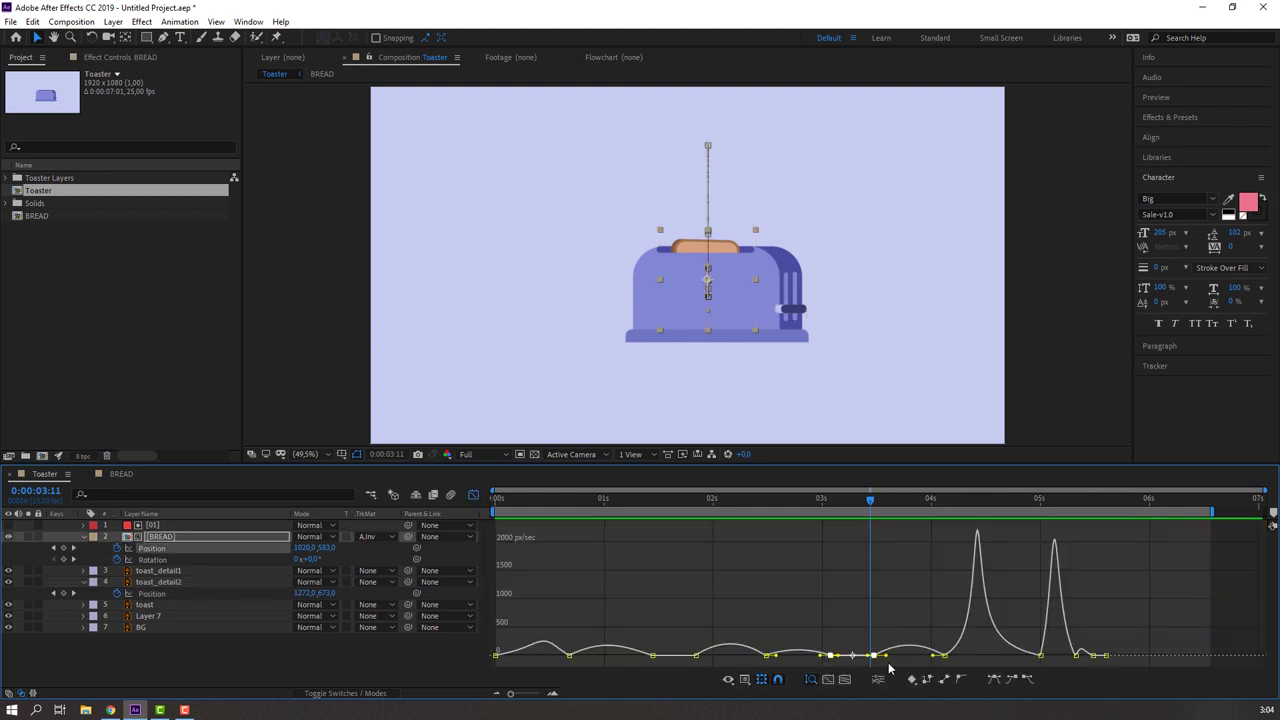
{"action": "left_click_drag", "start_coordinate": [886, 656], "coordinate": [906, 653]}
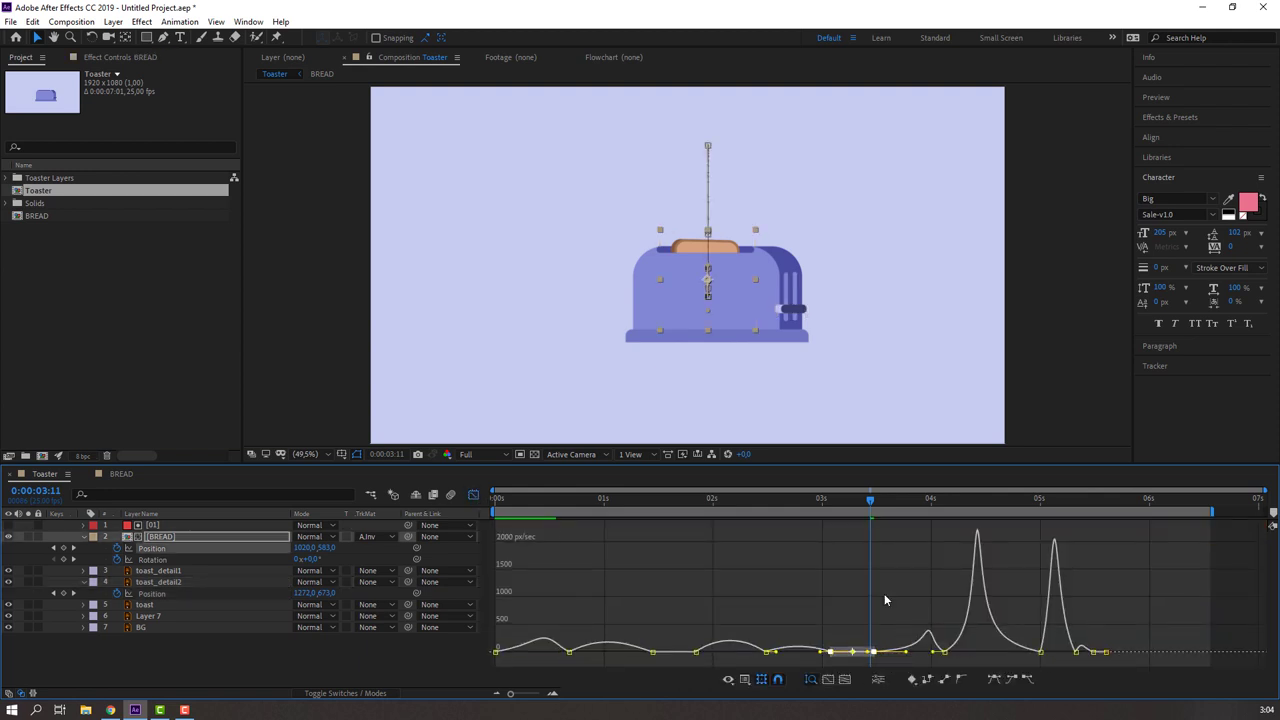
{"action": "mouse_move", "coordinate": [870, 504]}
{"action": "left_mouse_down"}
{"action": "mouse_move", "coordinate": [931, 502]}
{"action": "mouse_move", "coordinate": [858, 510]}
{"action": "mouse_move", "coordinate": [971, 505]}
{"action": "mouse_move", "coordinate": [929, 503]}
{"action": "mouse_move", "coordinate": [946, 503]}
{"action": "left_mouse_up"}
- Move BREAD's 4:03 Position keyframe two frames later to 4:05 and return to 0:00:03:00
{"action": "left_click_drag", "start_coordinate": [944, 651], "coordinate": [955, 660]}
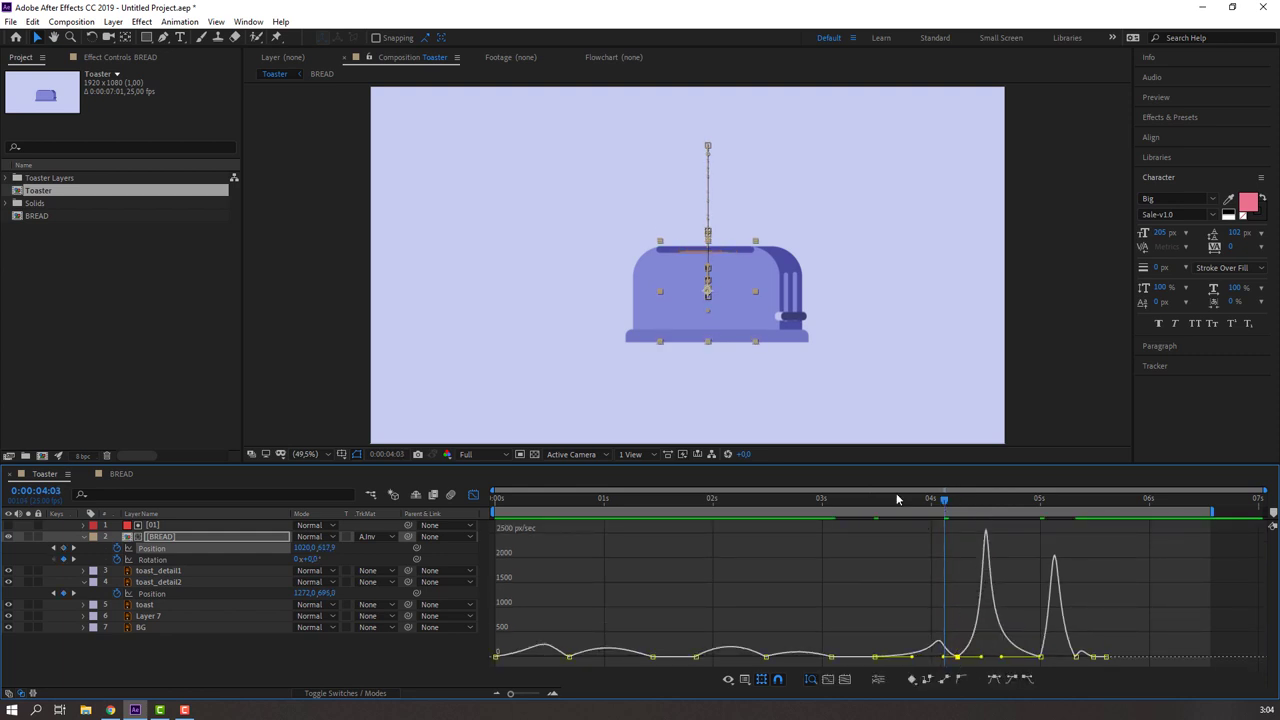
{"action": "key", "text": "shift+F3"}
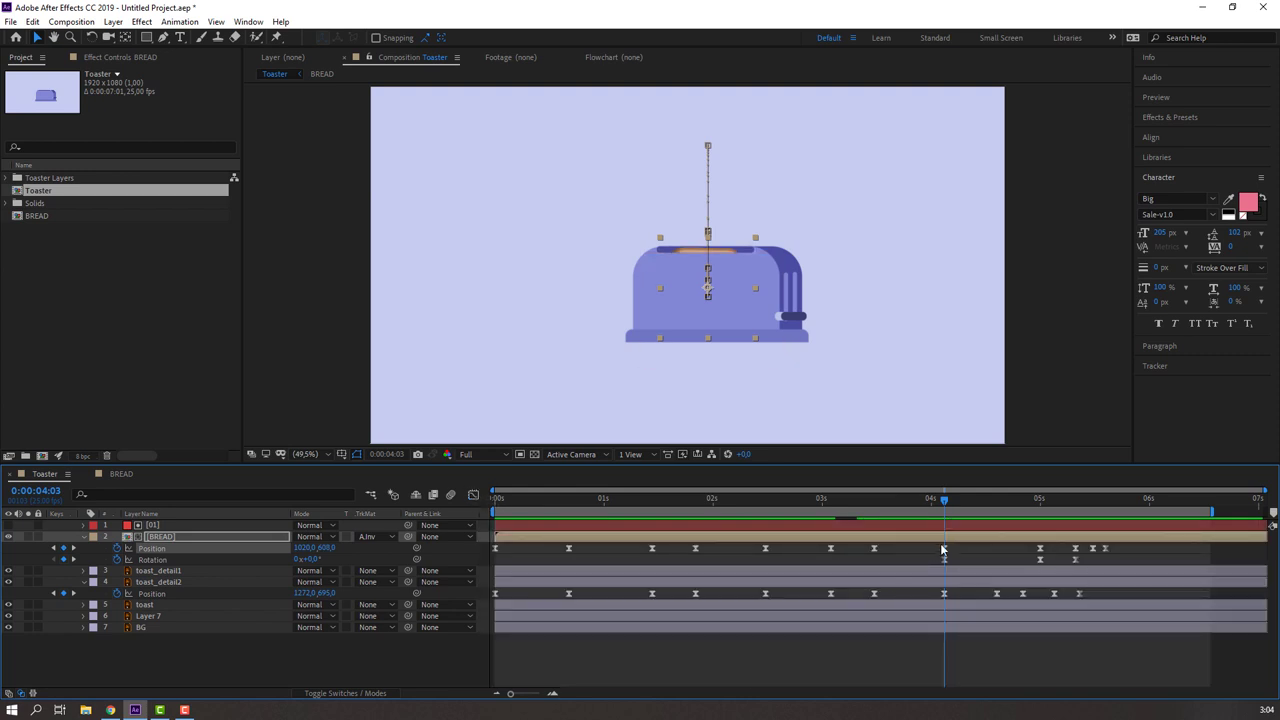
{"action": "left_click", "coordinate": [823, 500]}
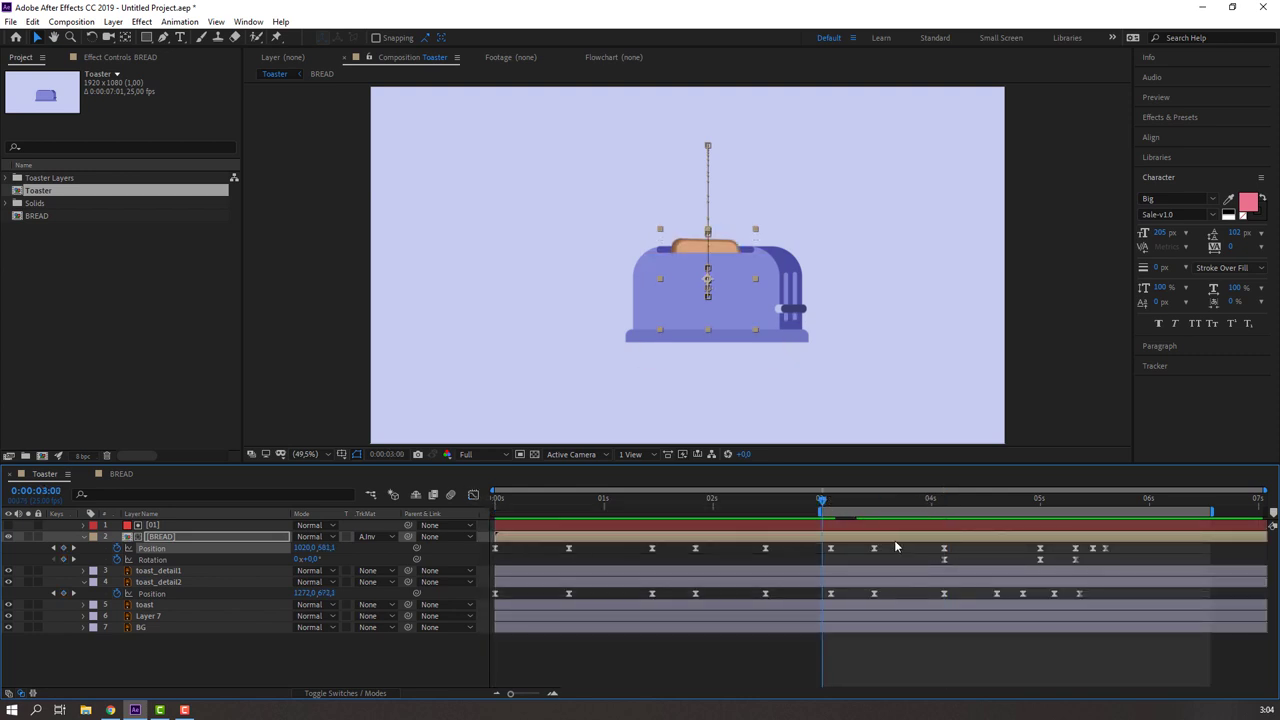
{"action": "left_click", "coordinate": [566, 399]}
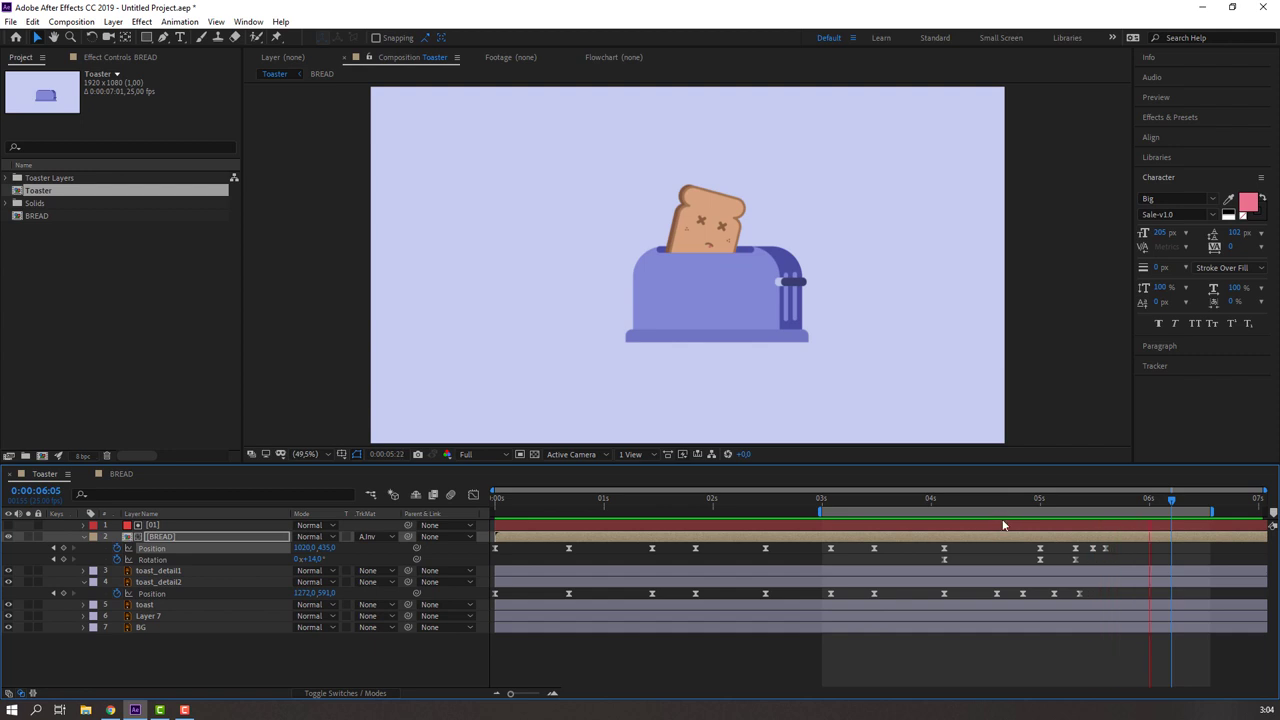
- Set BREAD's Rotation to 0° at 0:00:05:08 so the toast lands upright, then preview
{"action": "mouse_move", "coordinate": [934, 503]}
{"action": "left_mouse_down"}
{"action": "mouse_move", "coordinate": [1091, 508]}
{"action": "mouse_move", "coordinate": [1057, 503]}
{"action": "left_mouse_up"}
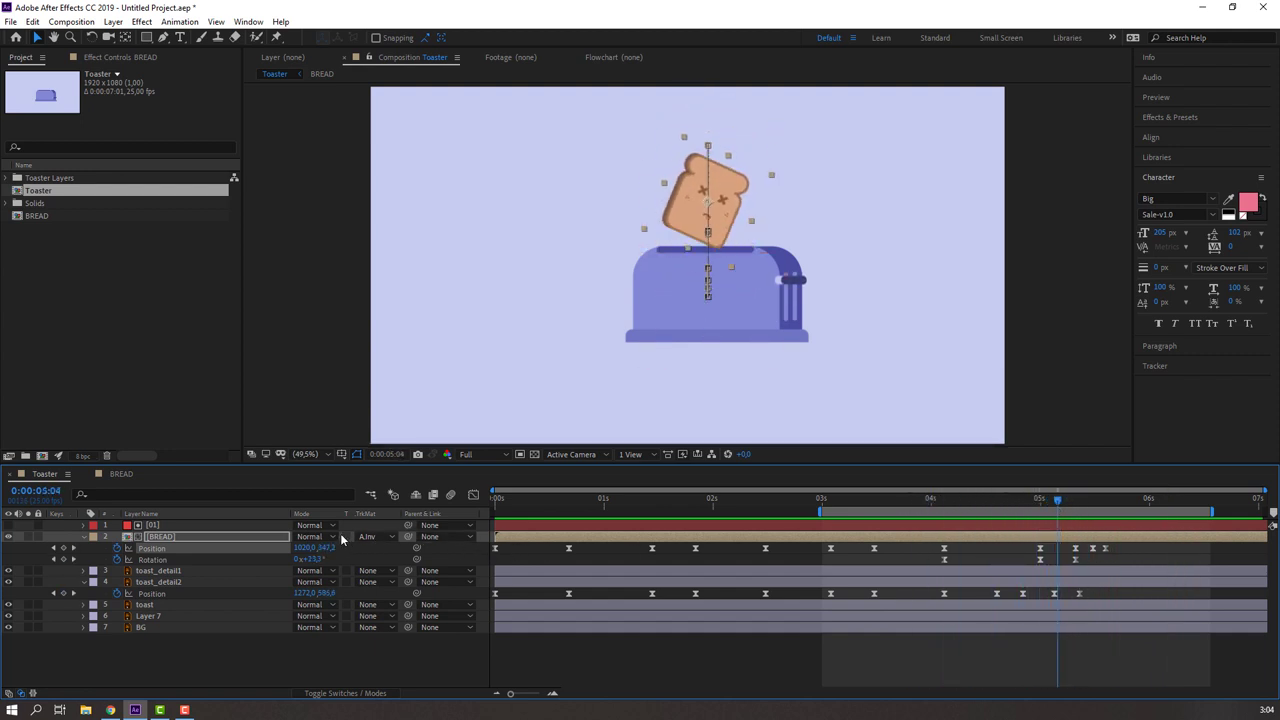
{"action": "left_click", "coordinate": [364, 693]}
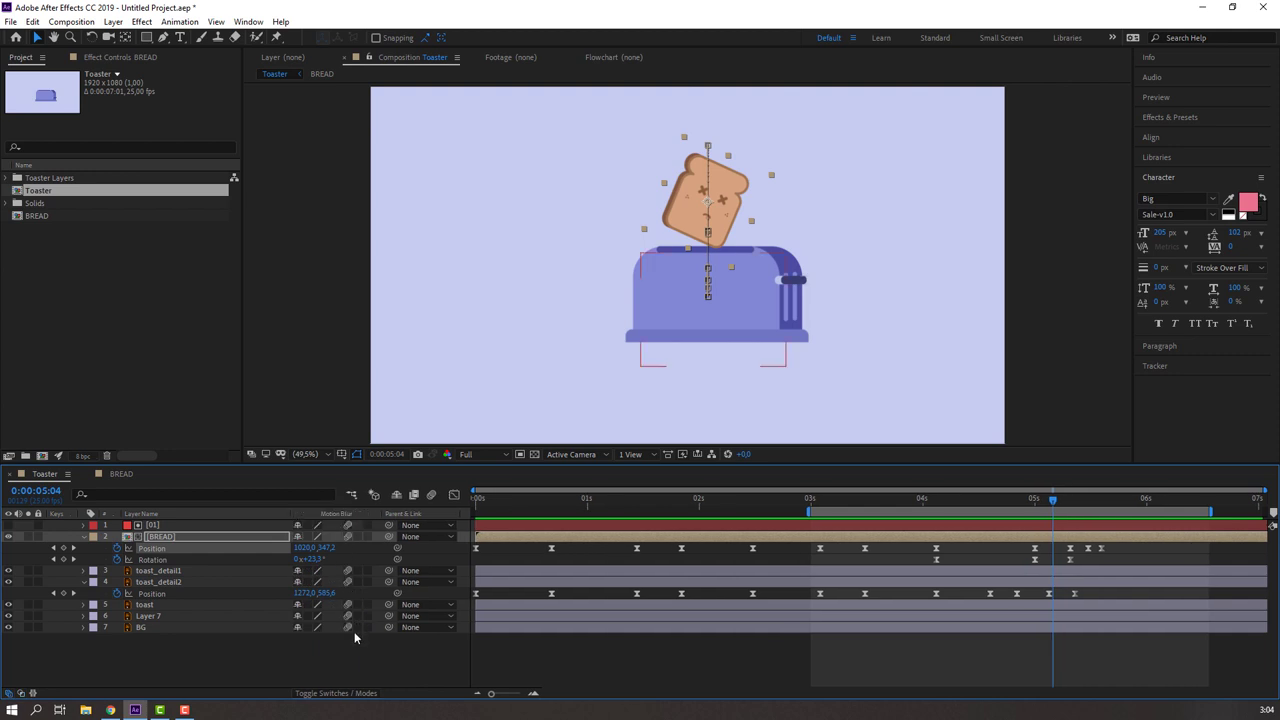
{"action": "key", "text": "space"}
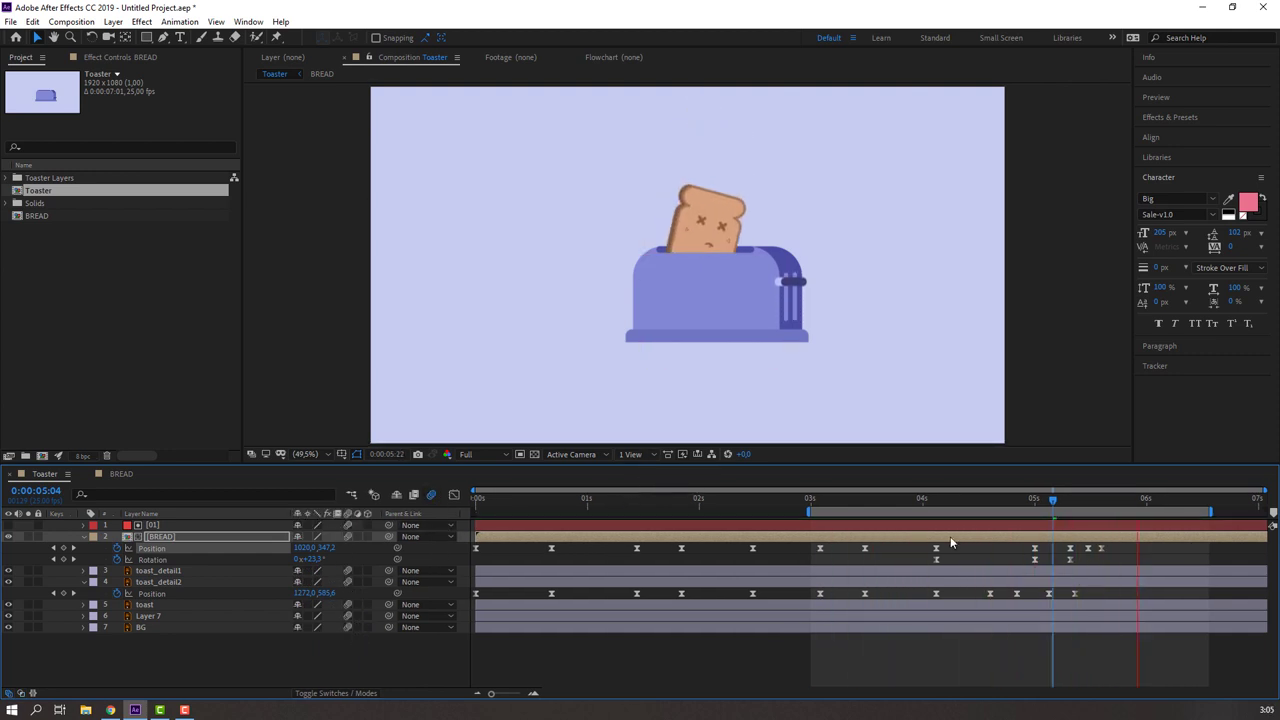
{"action": "left_click", "coordinate": [1016, 500]}
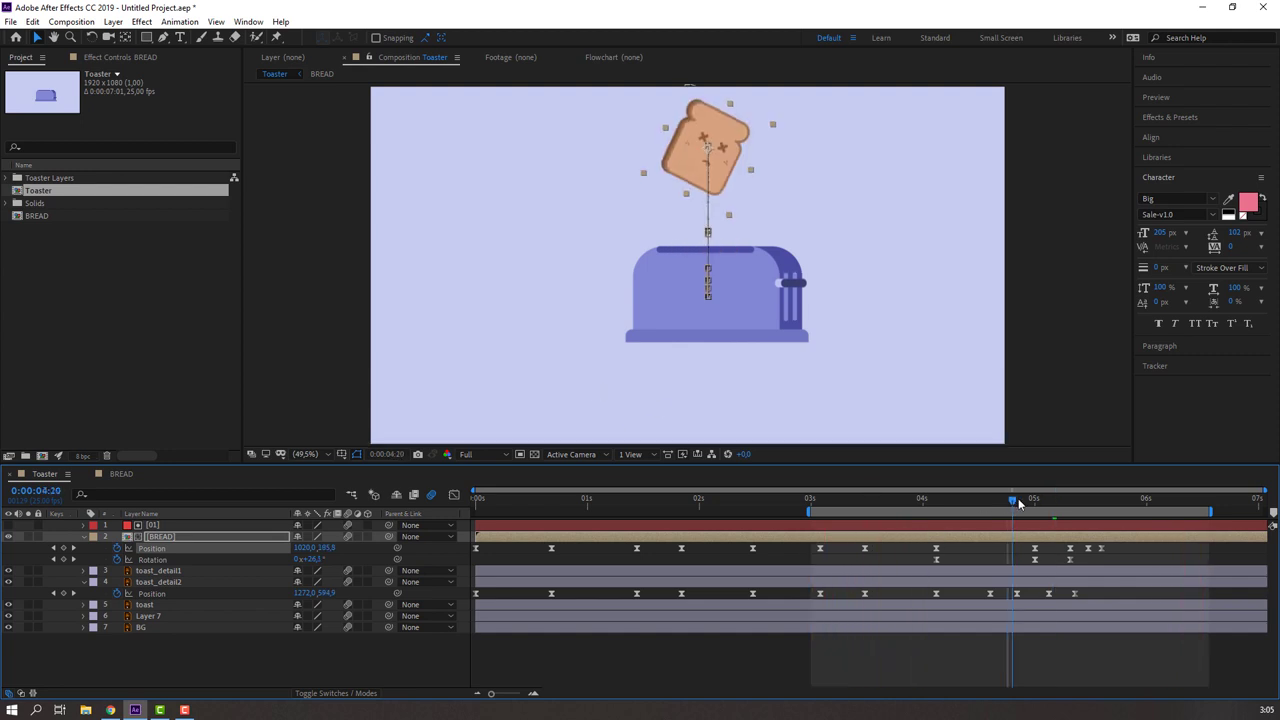
{"action": "left_click_drag", "start_coordinate": [1018, 503], "coordinate": [1074, 506]}
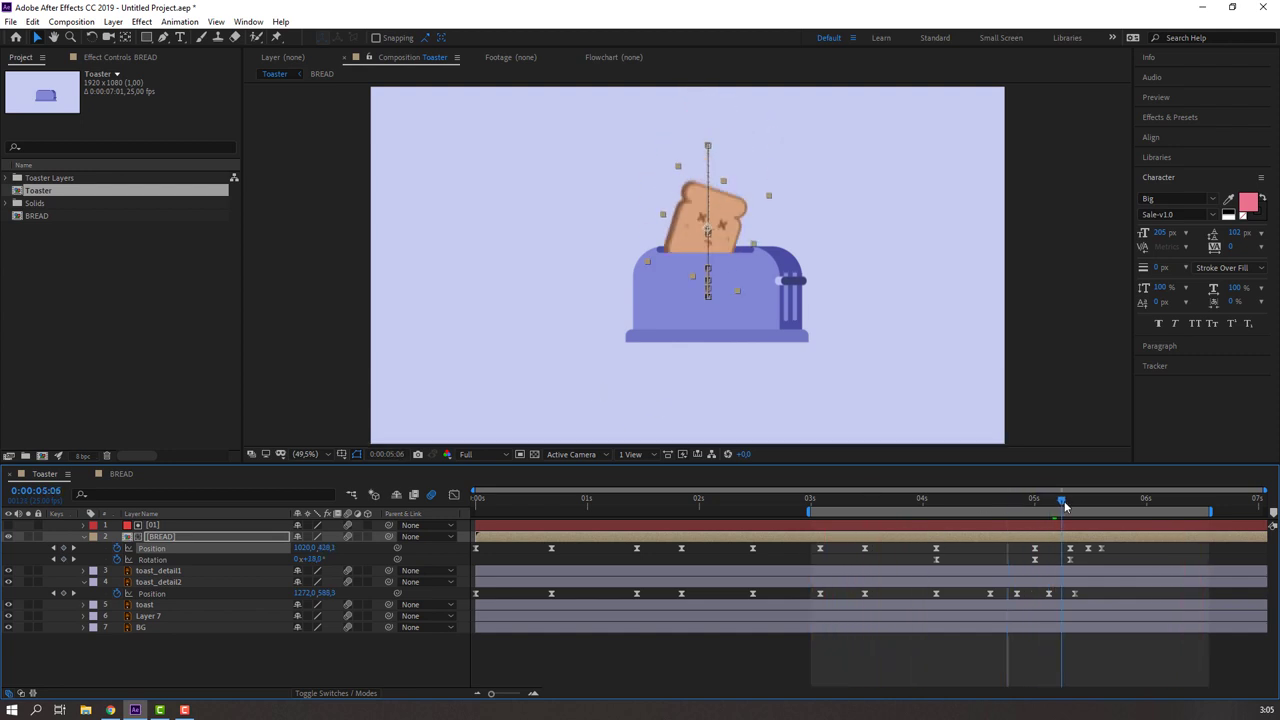
{"action": "left_click", "coordinate": [318, 559]}
{"action": "type", "text": "0"}
{"action": "key", "text": "Return"}
{"action": "left_click", "coordinate": [848, 658]}
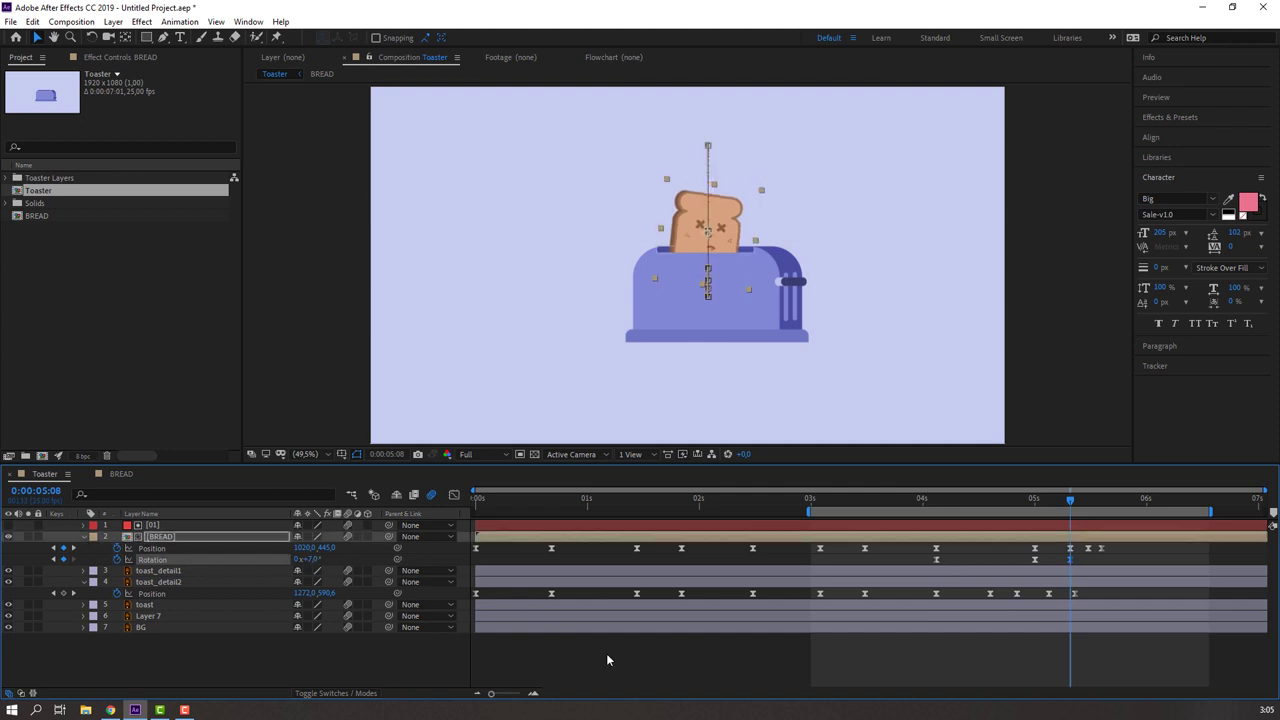
{"action": "key", "text": "space"}
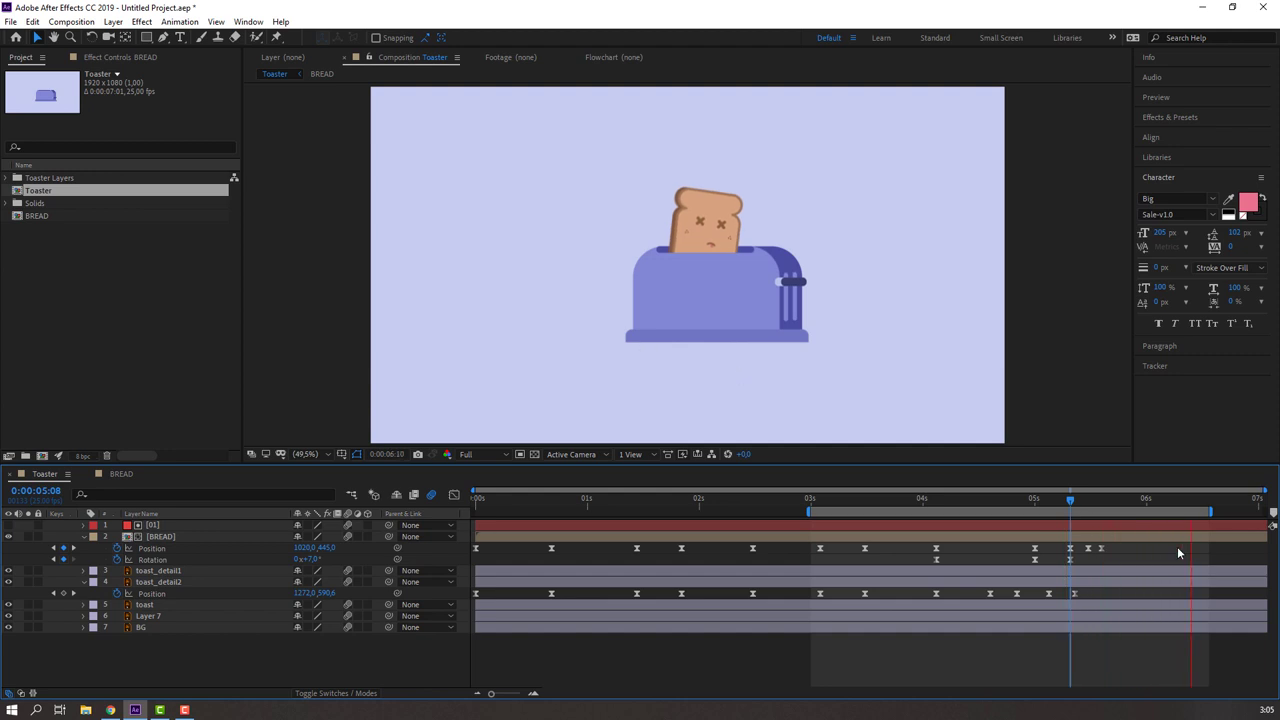
{"action": "key", "text": "space"}
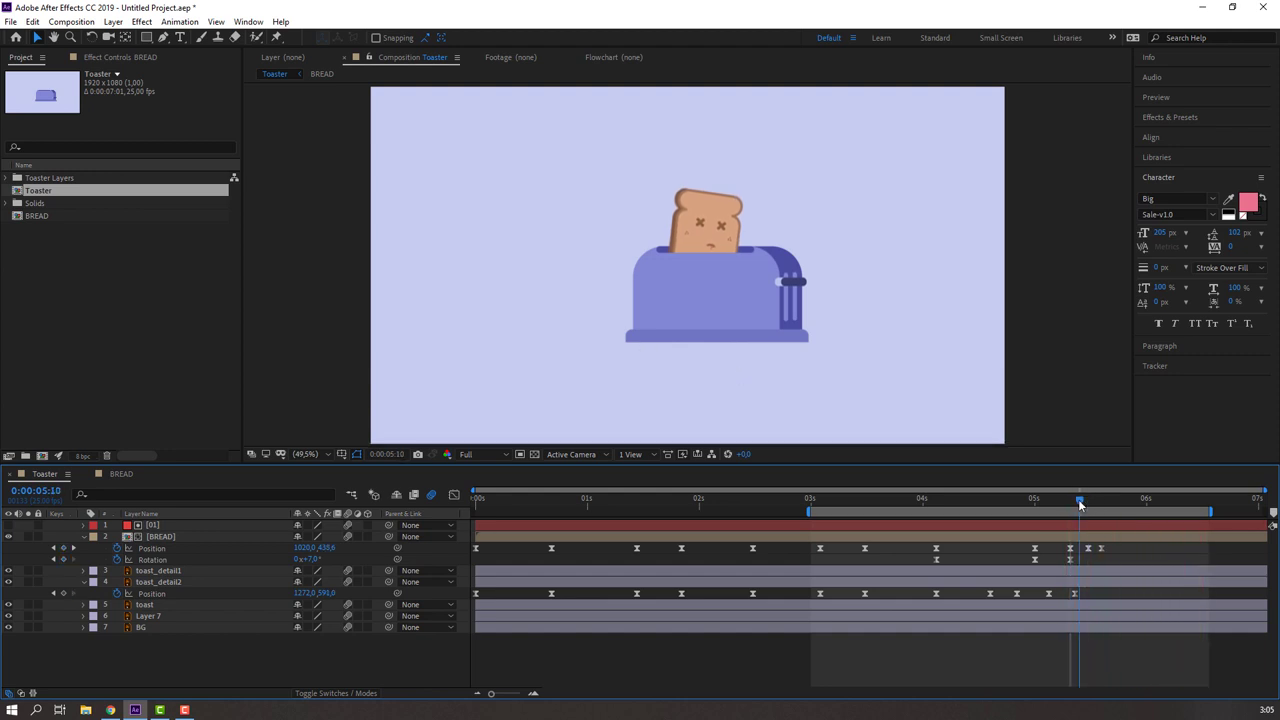
{"action": "left_click_drag", "start_coordinate": [1073, 503], "coordinate": [1088, 503]}
{"action": "left_click", "coordinate": [333, 550]}
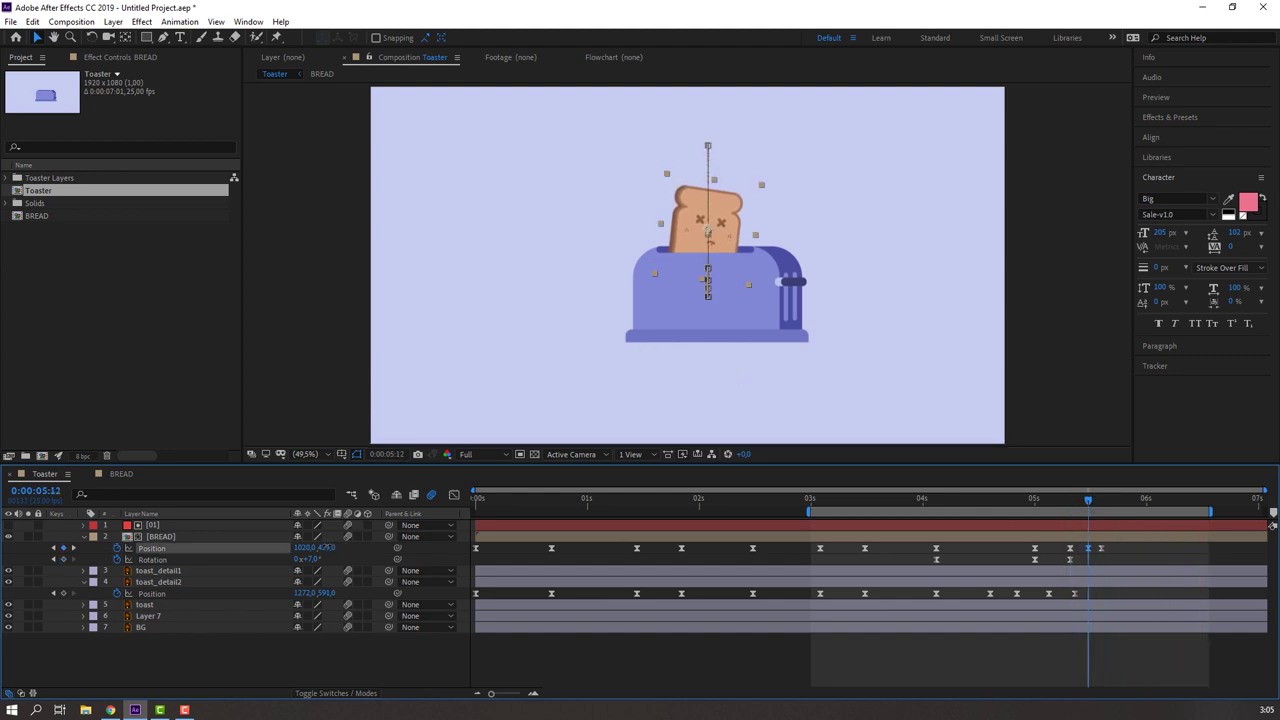
{"action": "left_click_drag", "start_coordinate": [1088, 503], "coordinate": [1101, 507]}
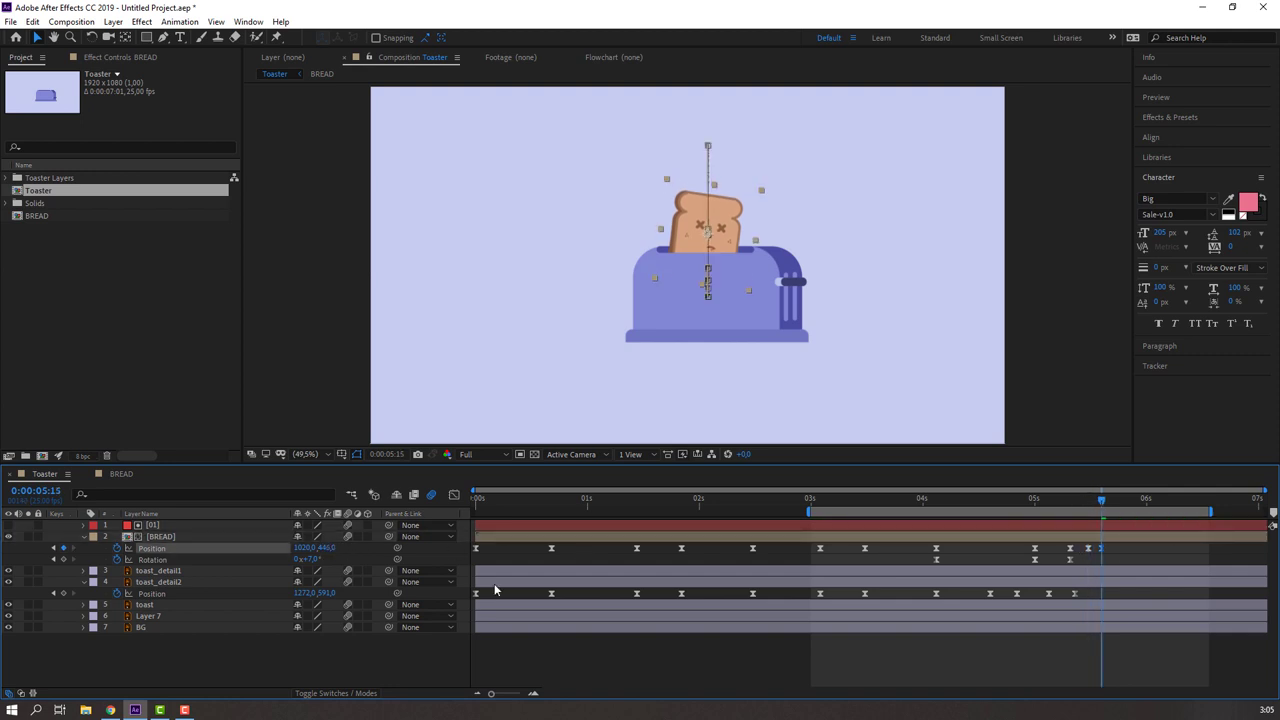
{"action": "key", "text": "space"}
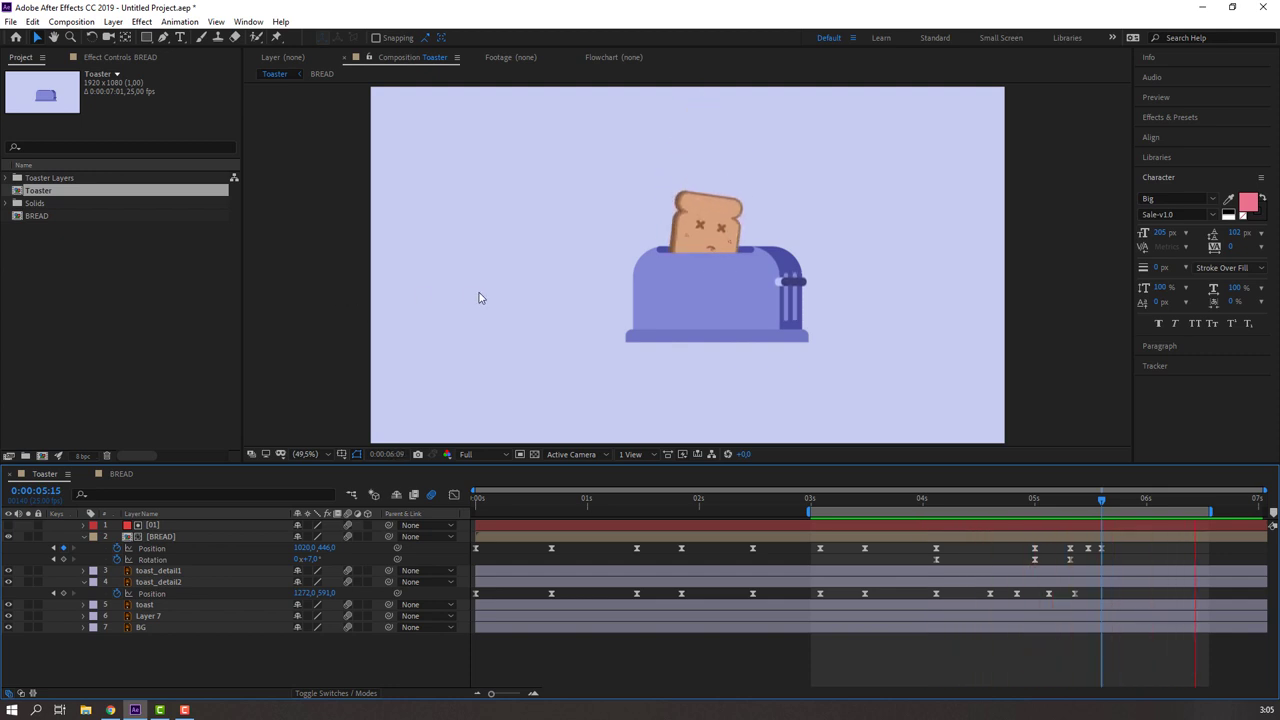
{"action": "key", "text": "comma"}
{"action": "key", "text": "comma"}
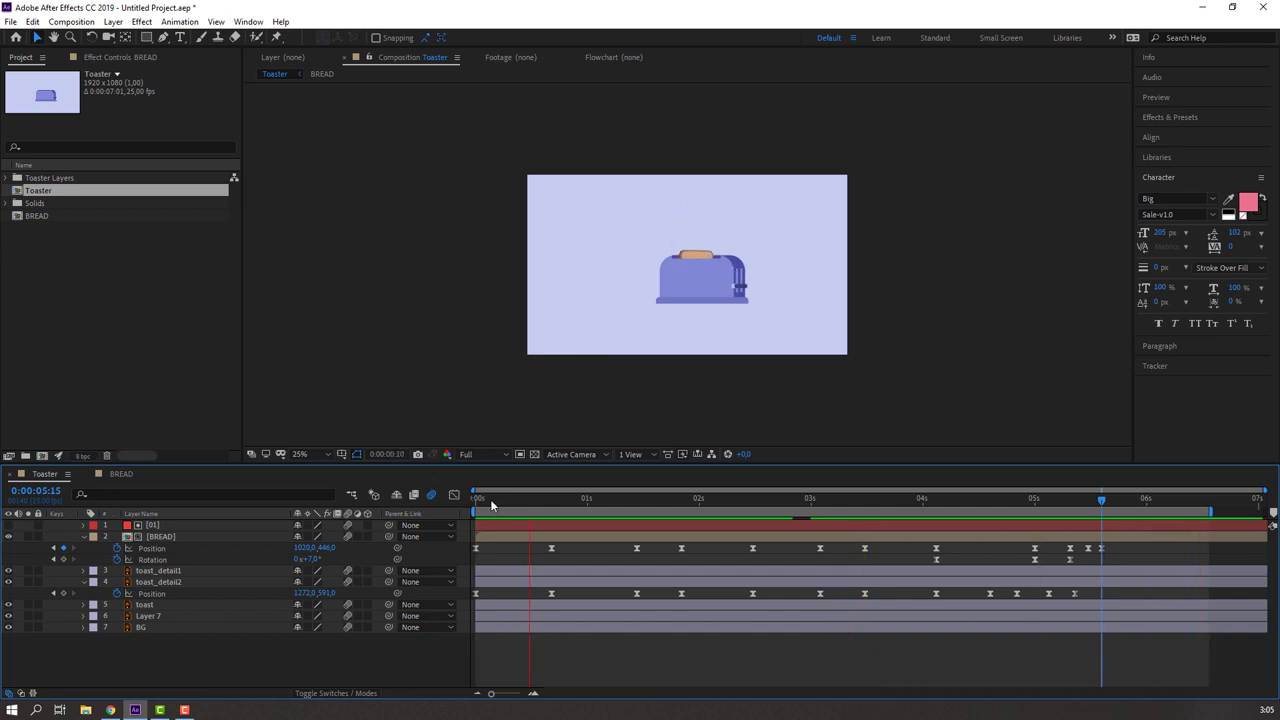
{"action": "key", "text": "Home"}
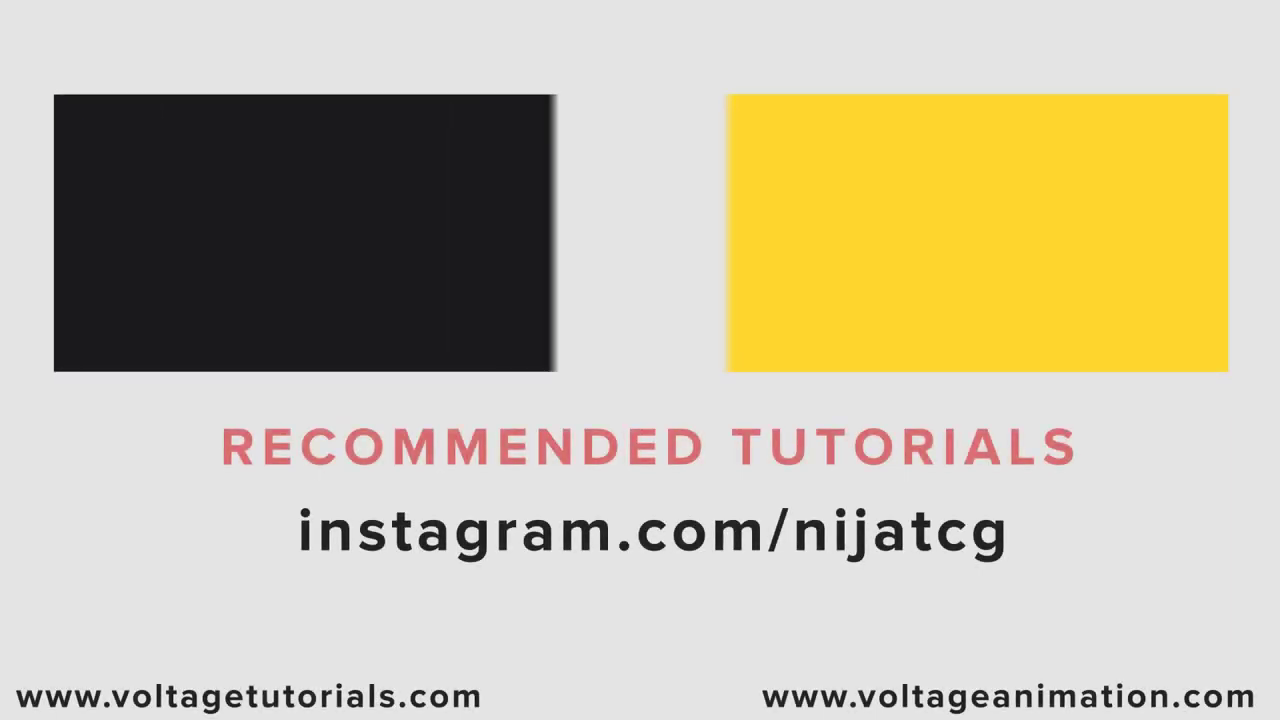